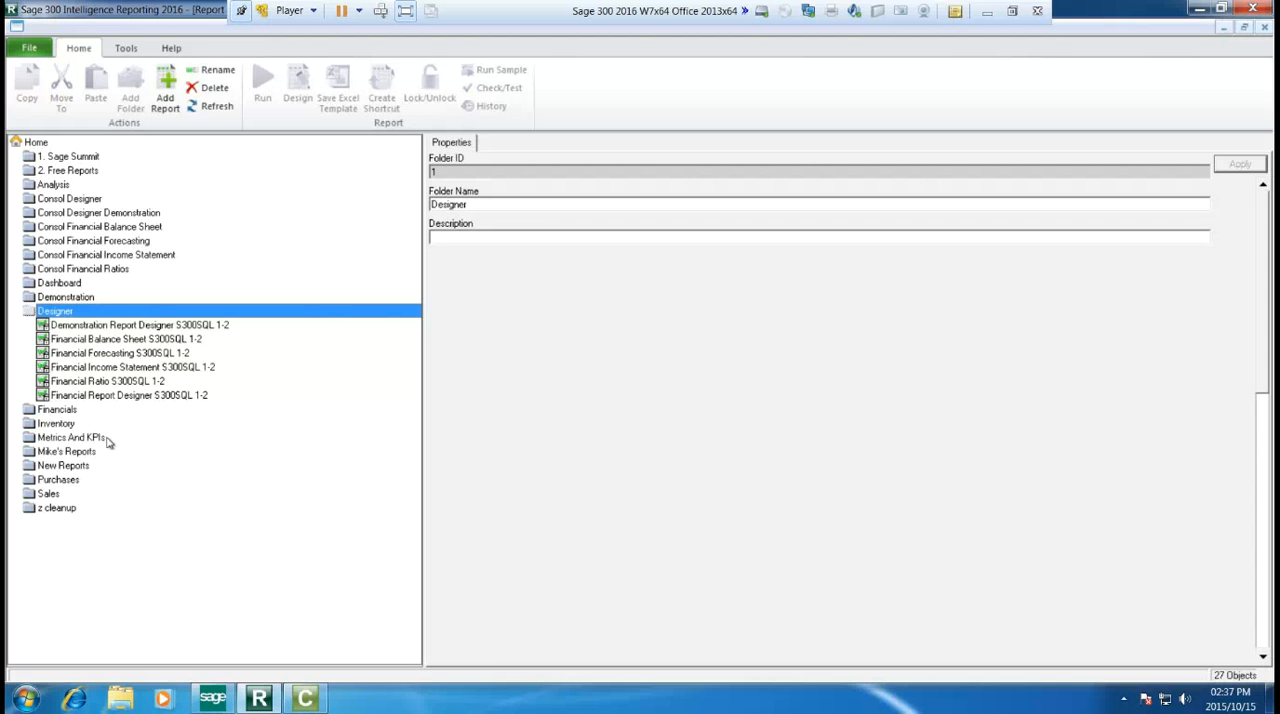
Step: Run the Dashboard Analysis AR S300 SQL (C106-0-1) report from the New Reports folder
{"action": "left_click", "coordinate": [89, 466]}
{"action": "double_click", "coordinate": [89, 466]}
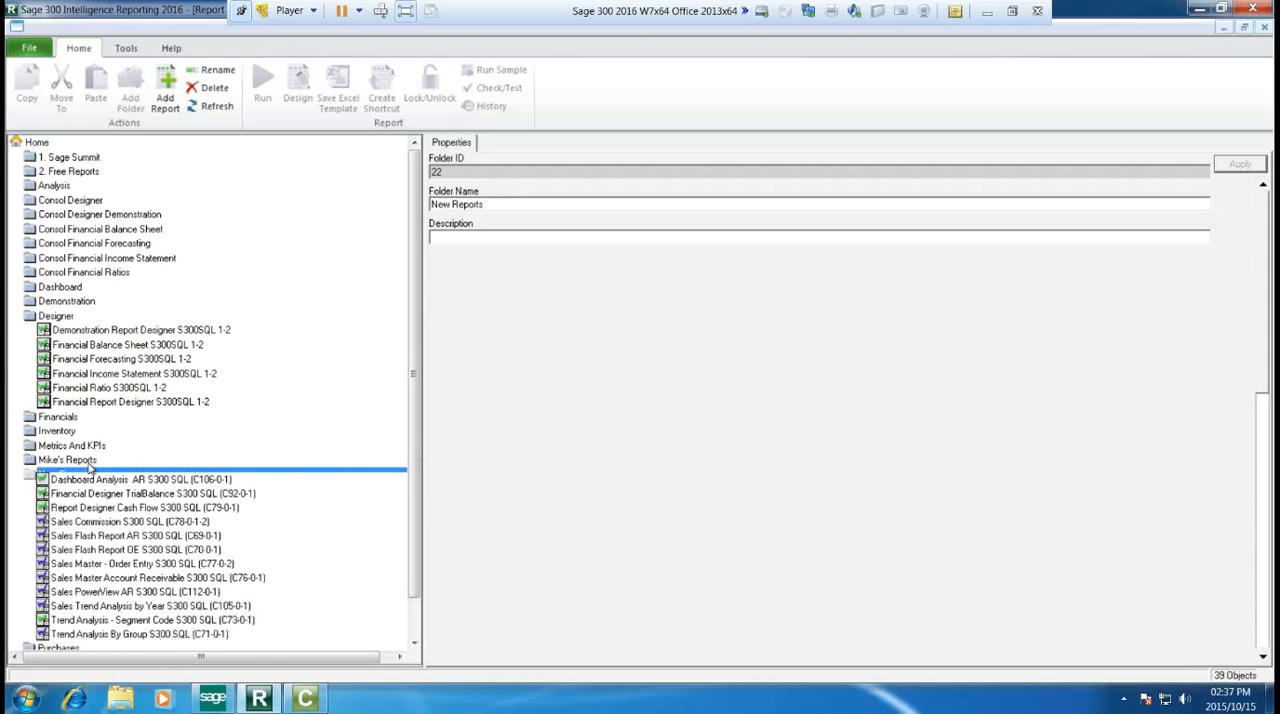
{"action": "left_click", "coordinate": [110, 480]}
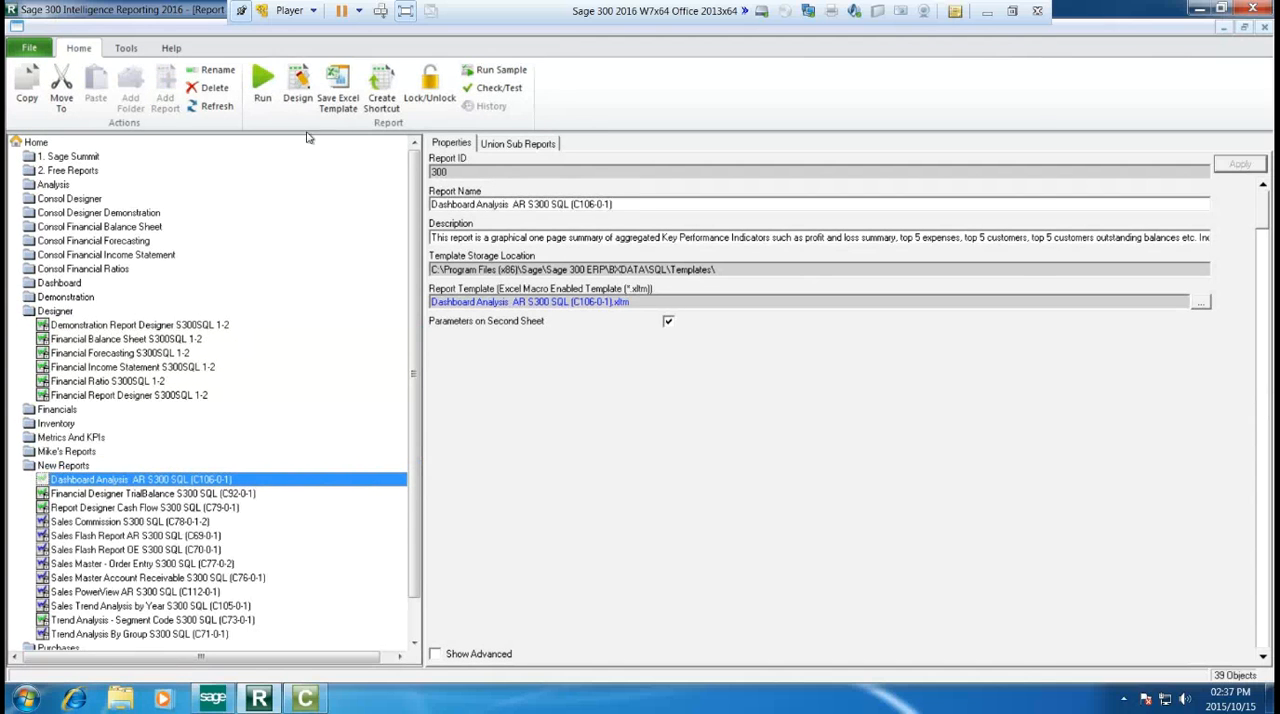
{"action": "left_click", "coordinate": [265, 90]}
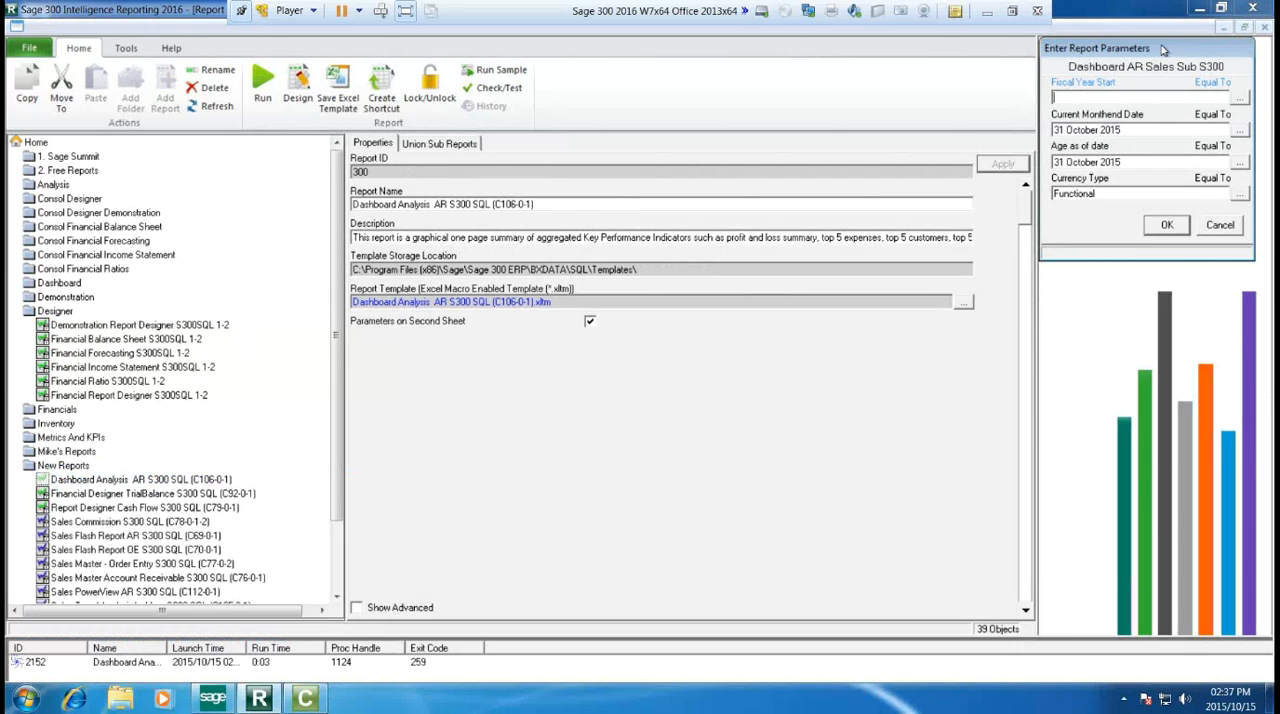
Step: Set the report's Fiscal Year Start parameter to 01 January 2019
{"action": "left_click_drag", "start_coordinate": [1163, 49], "coordinate": [1170, 86]}
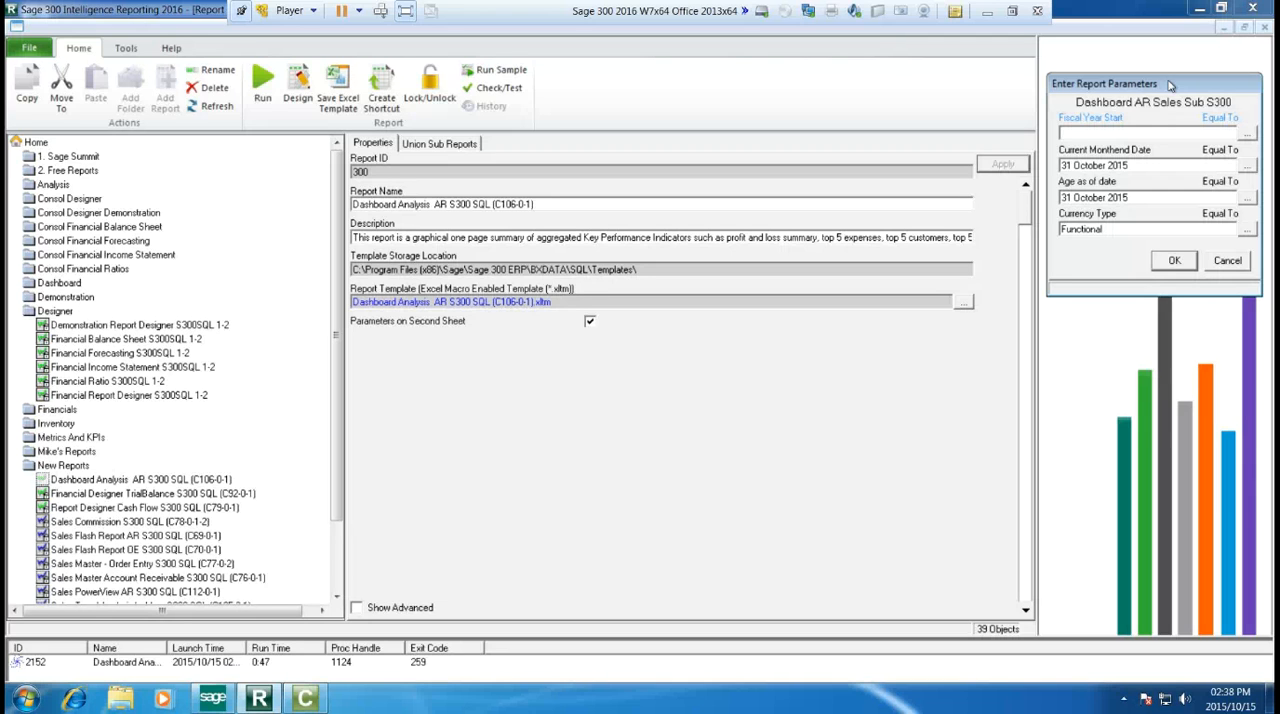
{"action": "left_click", "coordinate": [1247, 133]}
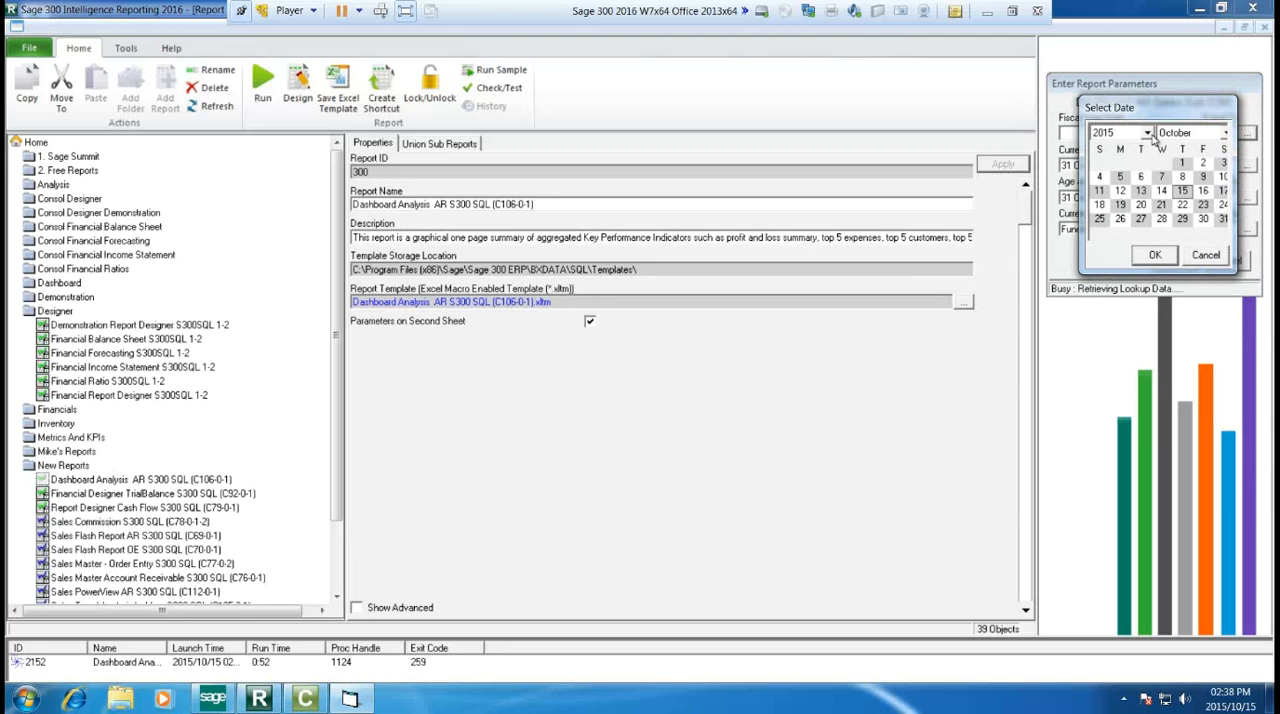
{"action": "left_click", "coordinate": [1147, 133]}
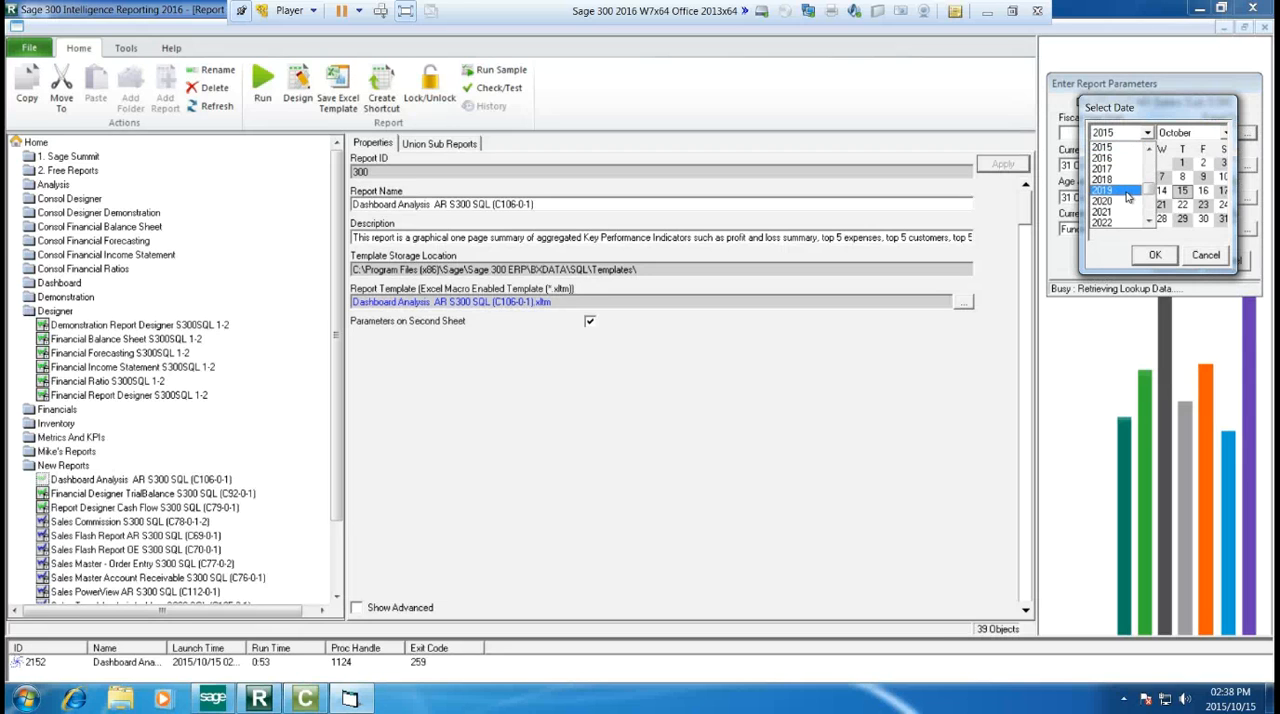
{"action": "left_click", "coordinate": [1112, 196]}
{"action": "left_click", "coordinate": [1170, 133]}
{"action": "scroll", "coordinate": [1166, 147], "scroll_direction": "up", "scroll_amount": 2}
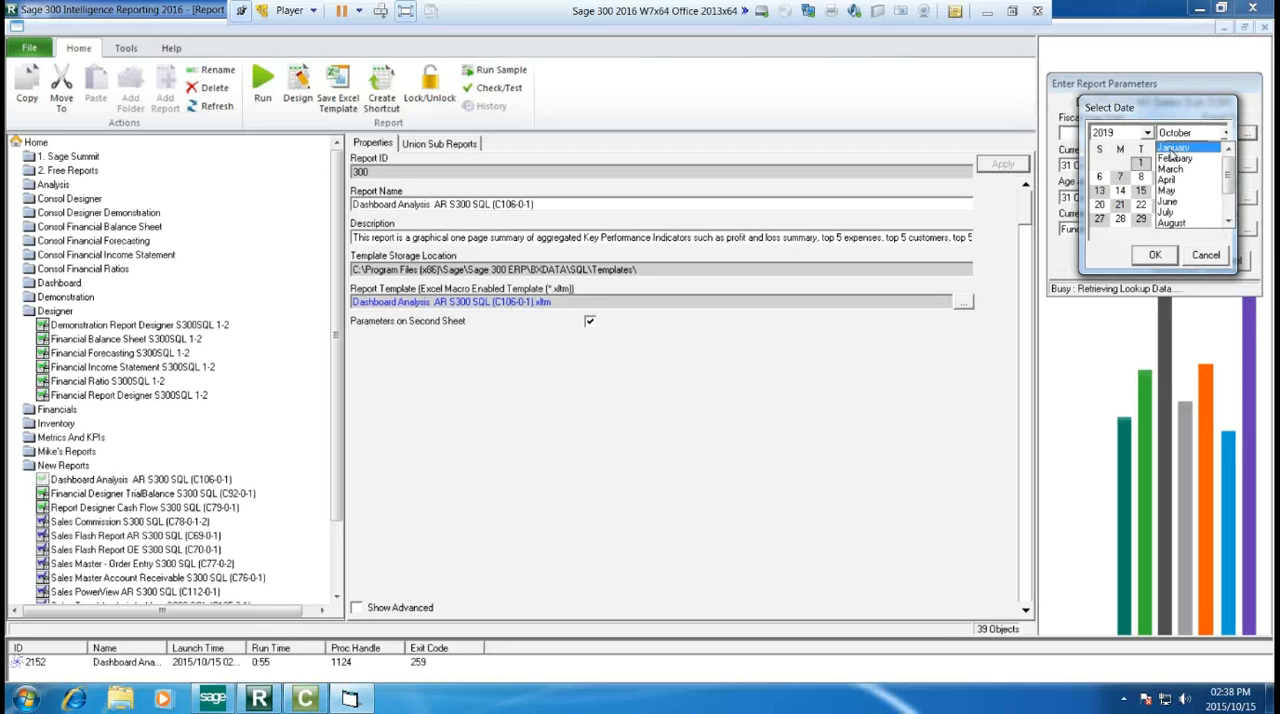
{"action": "left_click", "coordinate": [1166, 147]}
{"action": "left_click", "coordinate": [1155, 255]}
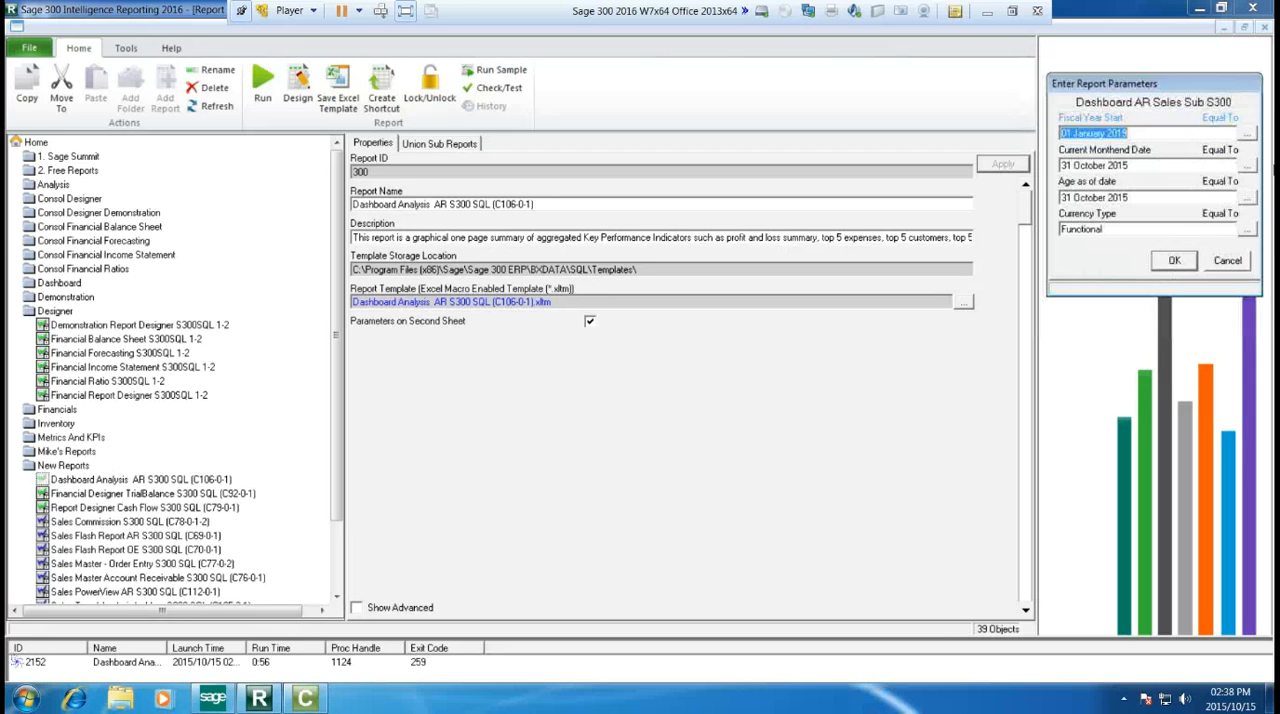
Step: Set the Current Monthend Date parameter to 01 January 2019
{"action": "left_click", "coordinate": [1245, 165]}
{"action": "left_click", "coordinate": [1147, 133]}
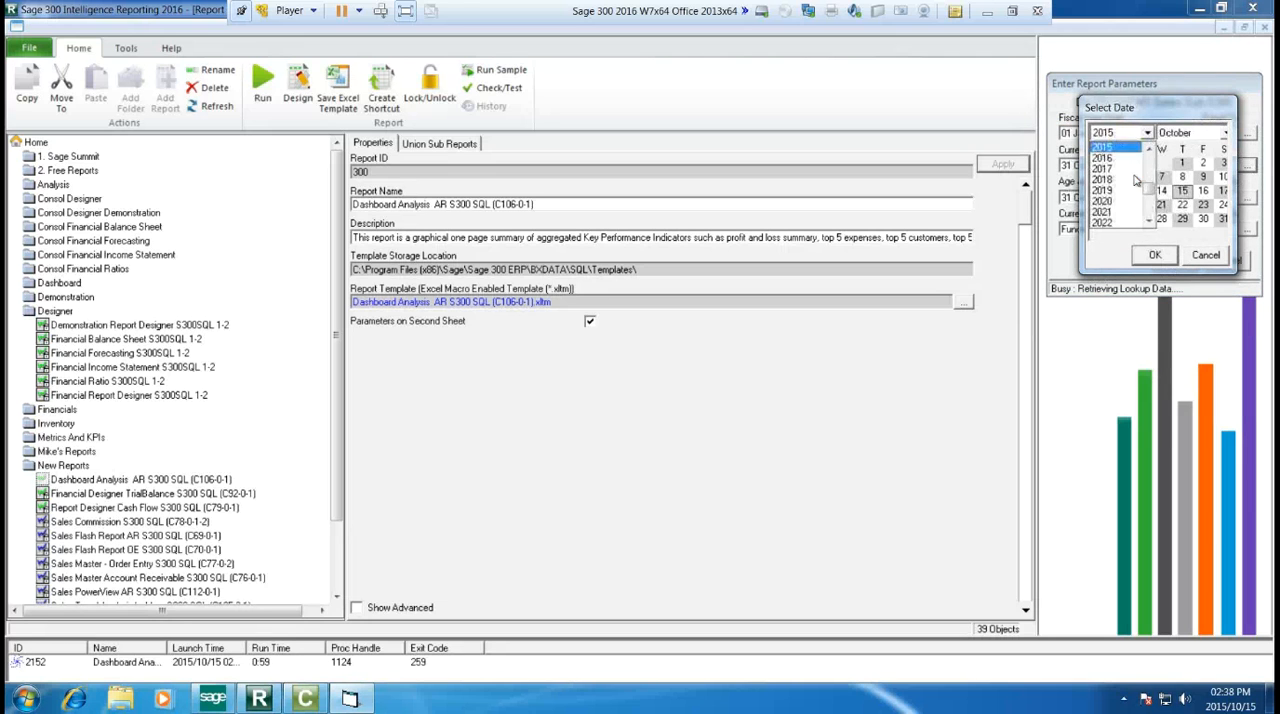
{"action": "left_click", "coordinate": [1112, 196]}
{"action": "left_click", "coordinate": [1162, 133]}
{"action": "scroll", "coordinate": [1166, 170], "scroll_direction": "up", "scroll_amount": 3}
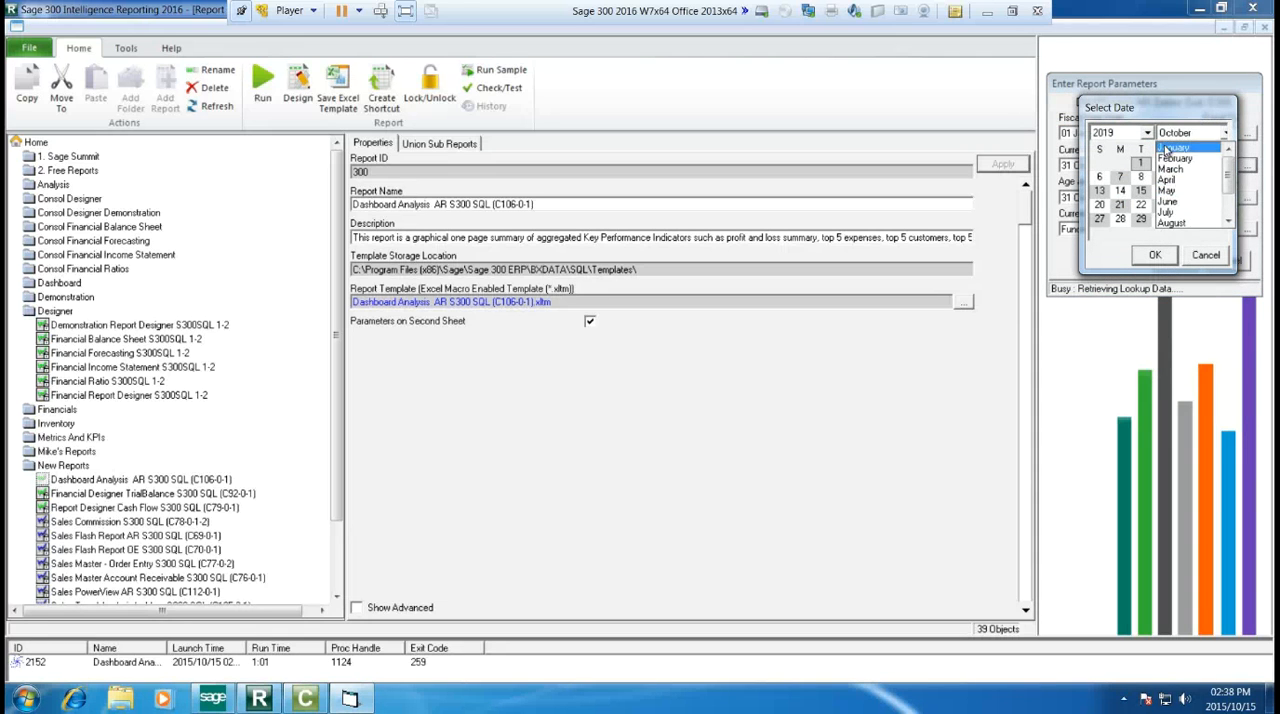
{"action": "left_click", "coordinate": [1166, 147]}
{"action": "left_click", "coordinate": [1155, 255]}
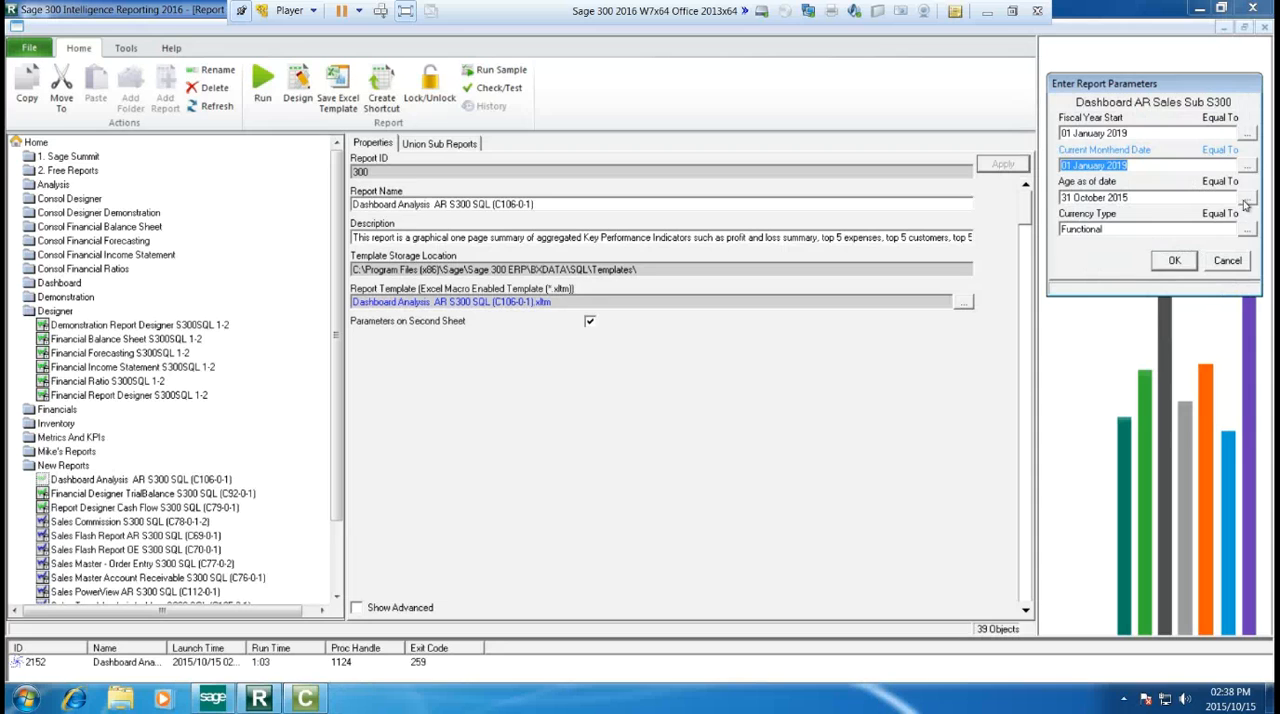
Step: Set the Age as of date parameter to 01 January 2019
{"action": "left_click", "coordinate": [1243, 200]}
{"action": "left_click", "coordinate": [1147, 133]}
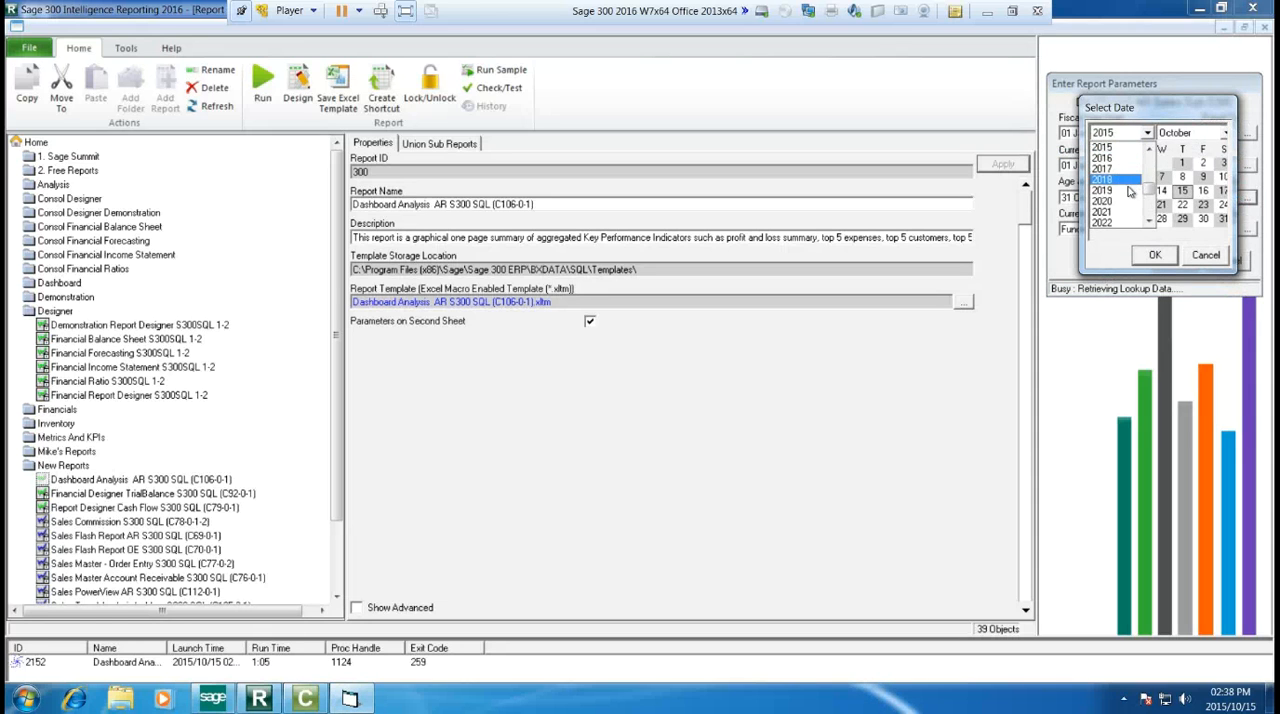
{"action": "left_click", "coordinate": [1112, 196]}
{"action": "left_click", "coordinate": [1188, 133]}
{"action": "scroll", "coordinate": [1180, 170], "scroll_direction": "up", "scroll_amount": 3}
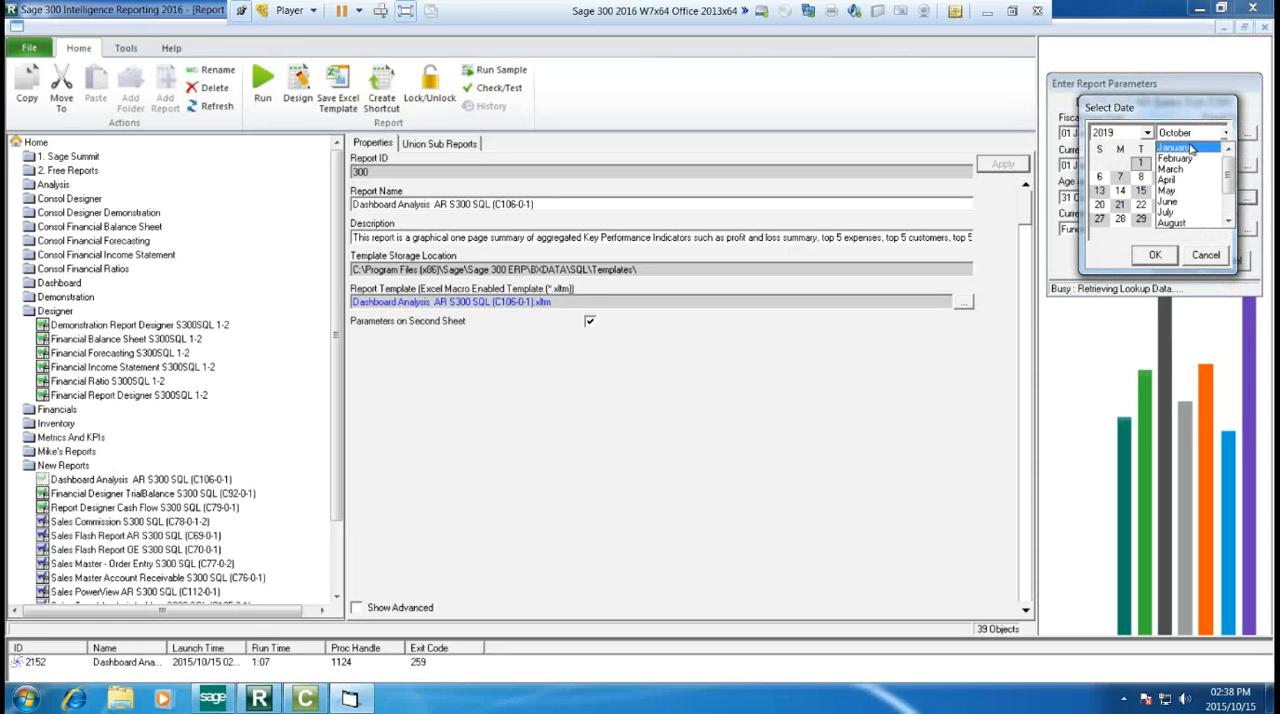
{"action": "left_click", "coordinate": [1166, 147]}
{"action": "left_click", "coordinate": [1155, 255]}
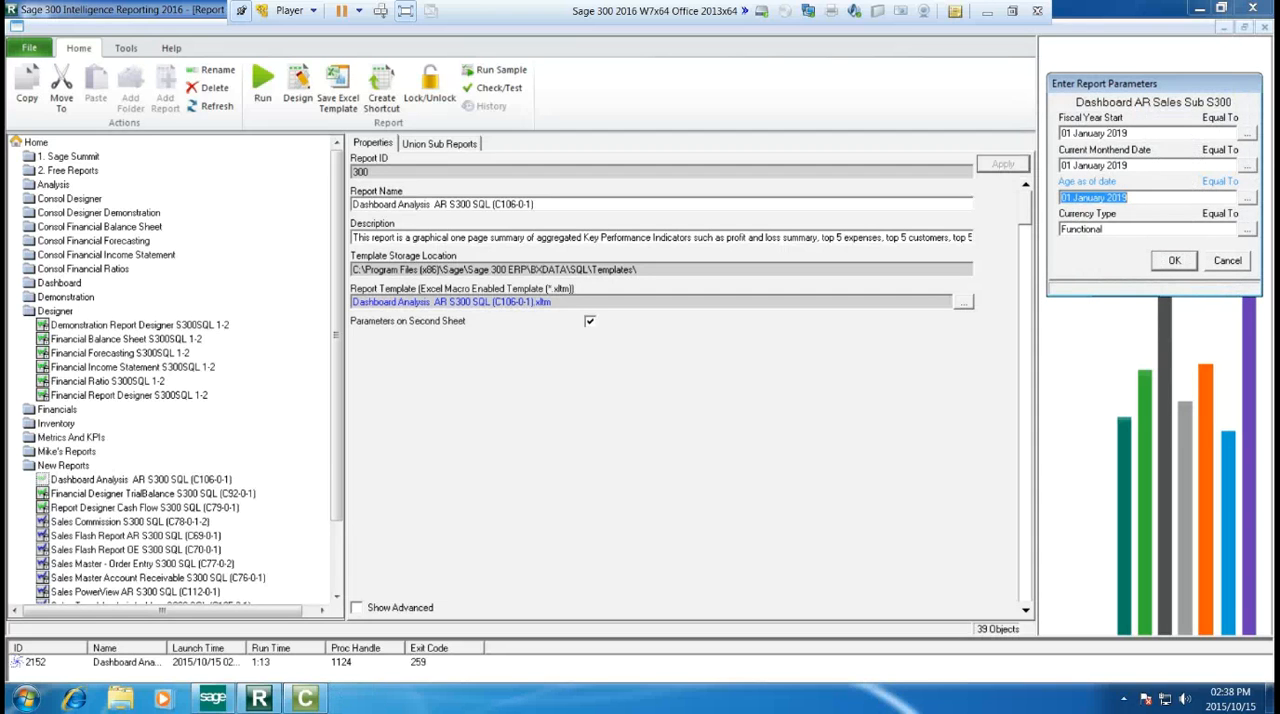
Step: Choose Functional as the currency type and submit the parameters to generate the report in Excel
{"action": "left_click", "coordinate": [1247, 234]}
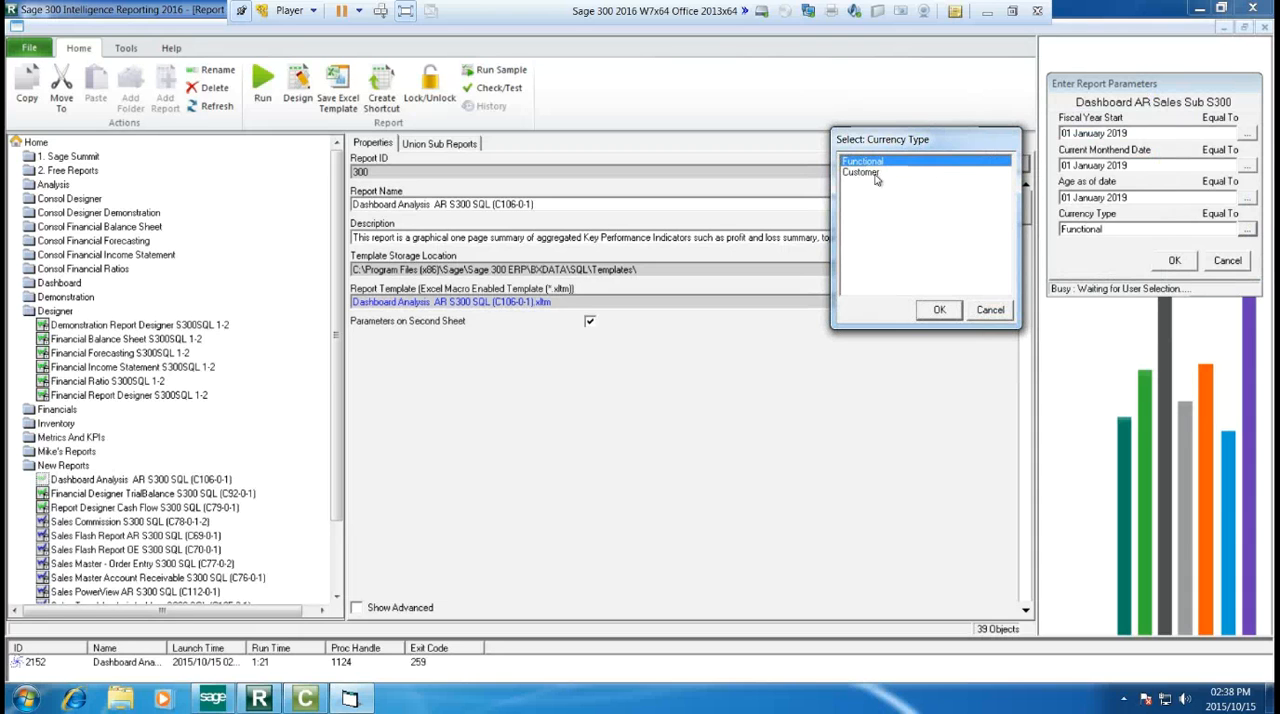
{"action": "left_click", "coordinate": [926, 311]}
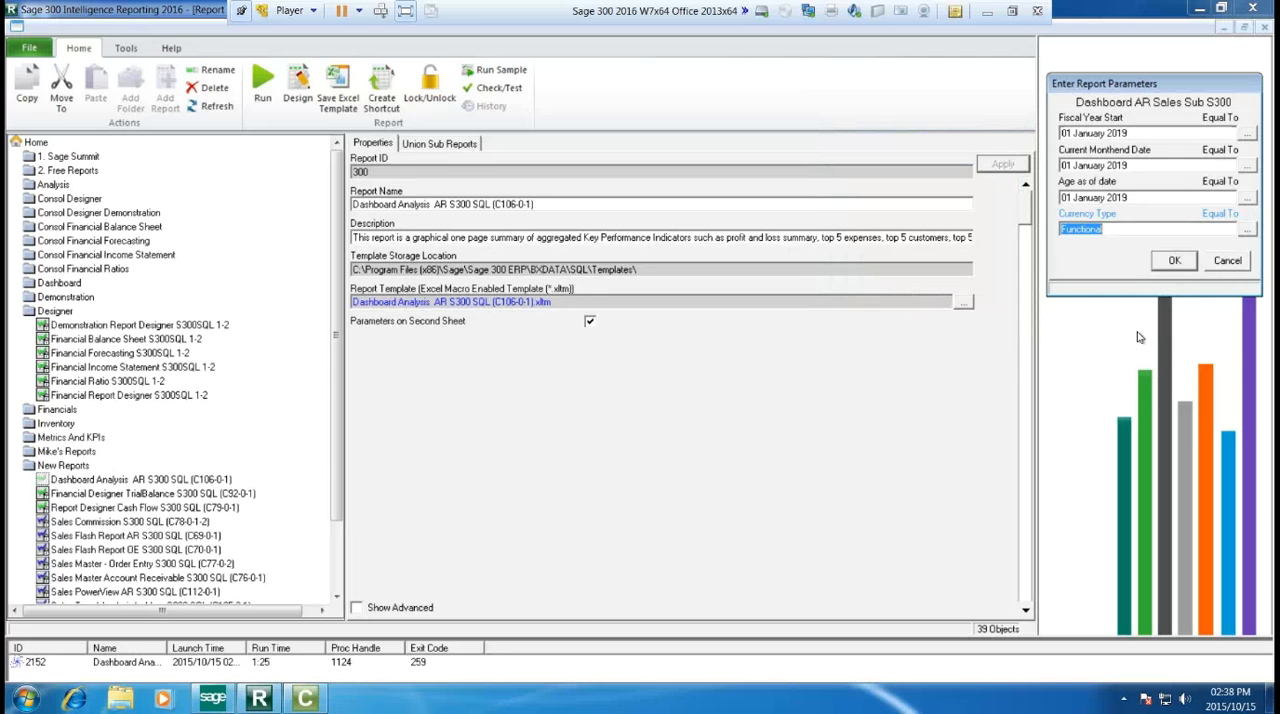
{"action": "left_click", "coordinate": [1162, 267]}
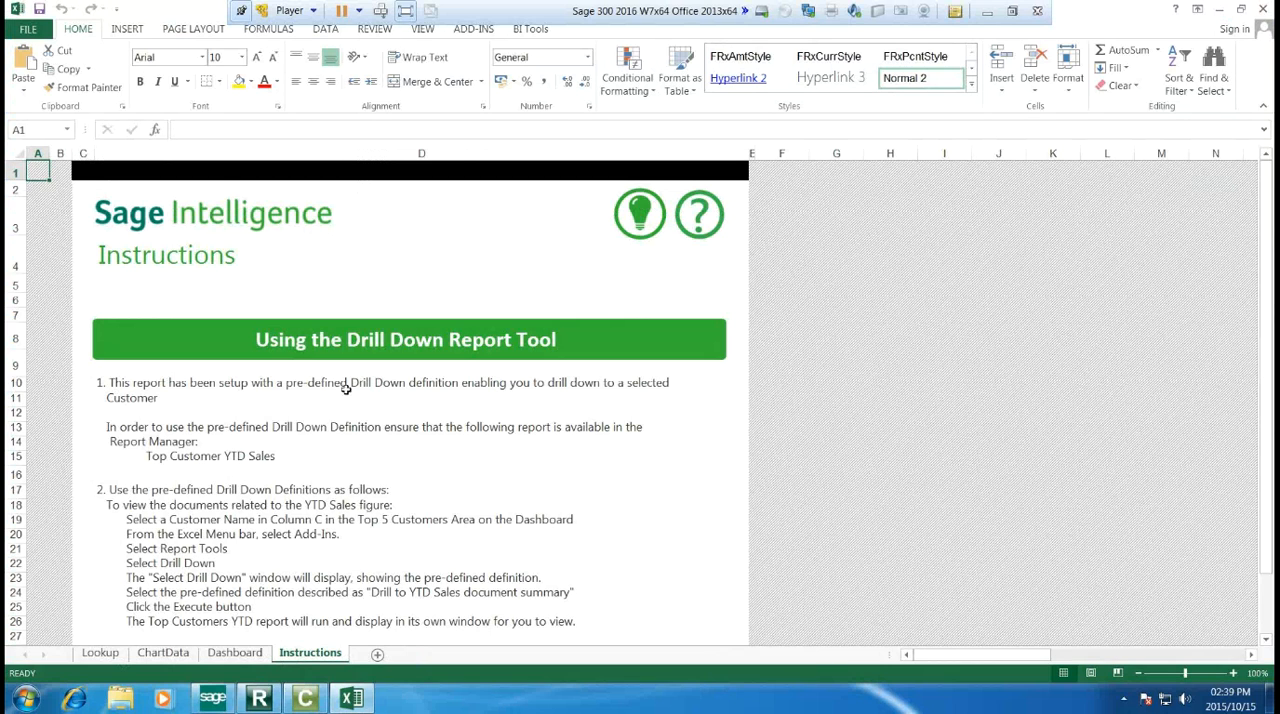
Step: Examine the Dashboard sheet's profit and loss, top expenses, sales variance, ageing and top customers sections with their charts
{"action": "left_click", "coordinate": [236, 653]}
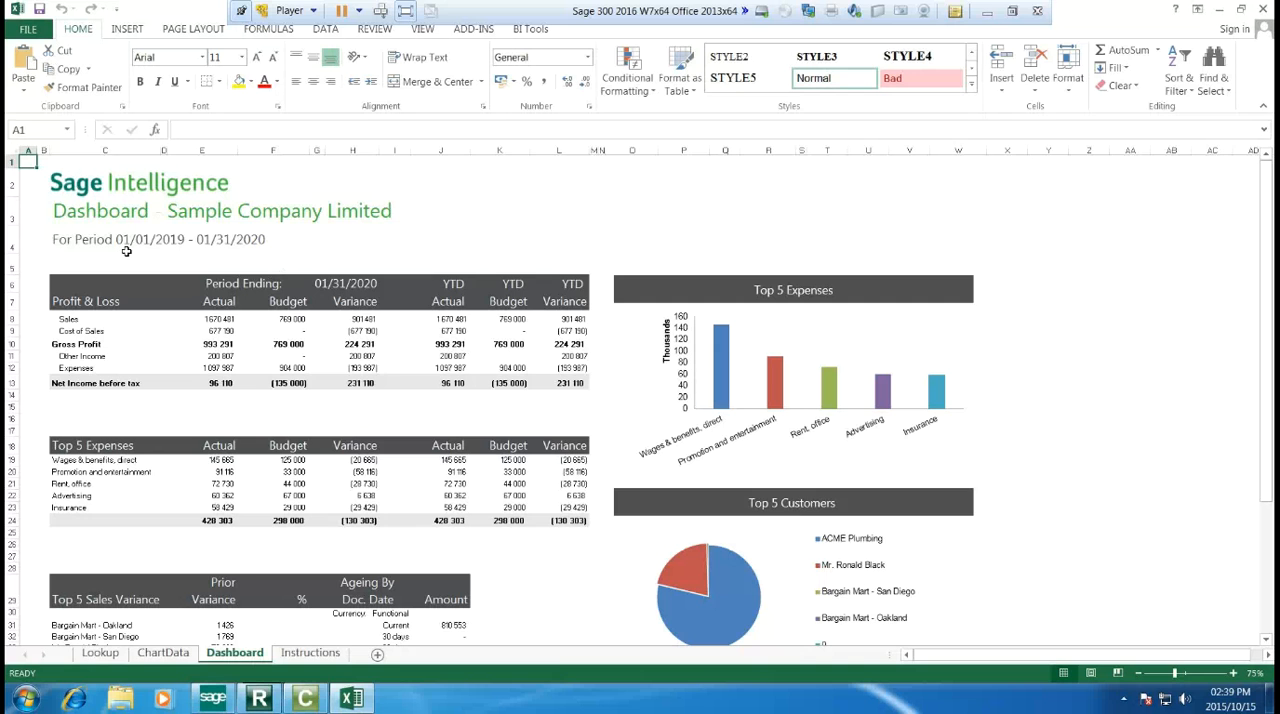
{"action": "scroll", "coordinate": [132, 294], "scroll_direction": "down", "scroll_amount": 1}
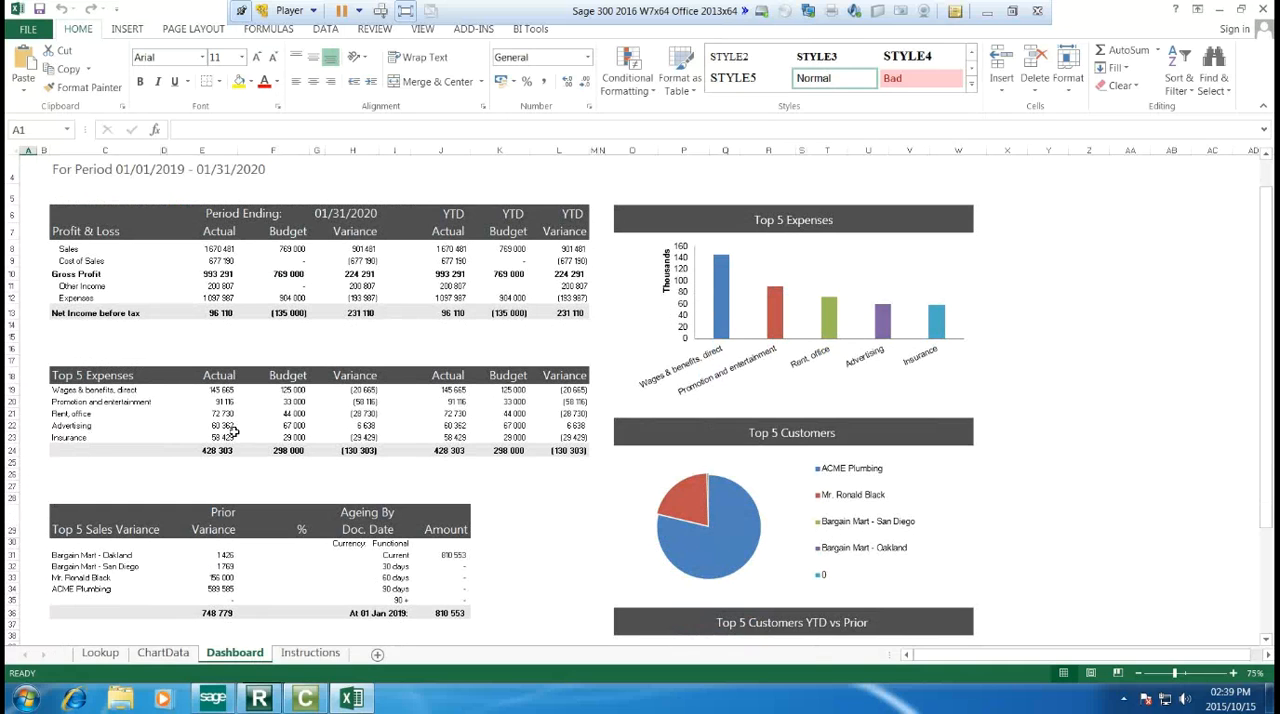
{"action": "scroll", "coordinate": [234, 431], "scroll_direction": "down", "scroll_amount": 2}
{"action": "scroll", "coordinate": [234, 431], "scroll_direction": "down", "scroll_amount": 3}
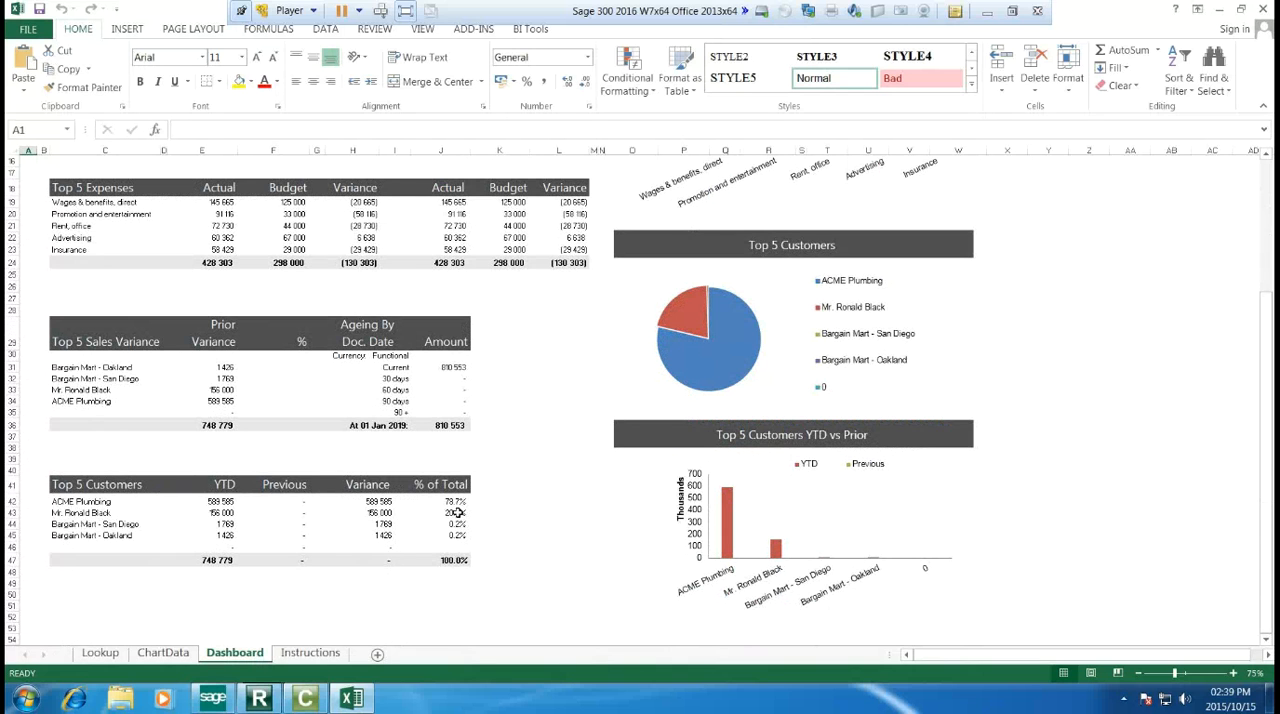
{"action": "scroll", "coordinate": [552, 556], "scroll_direction": "up", "scroll_amount": 5}
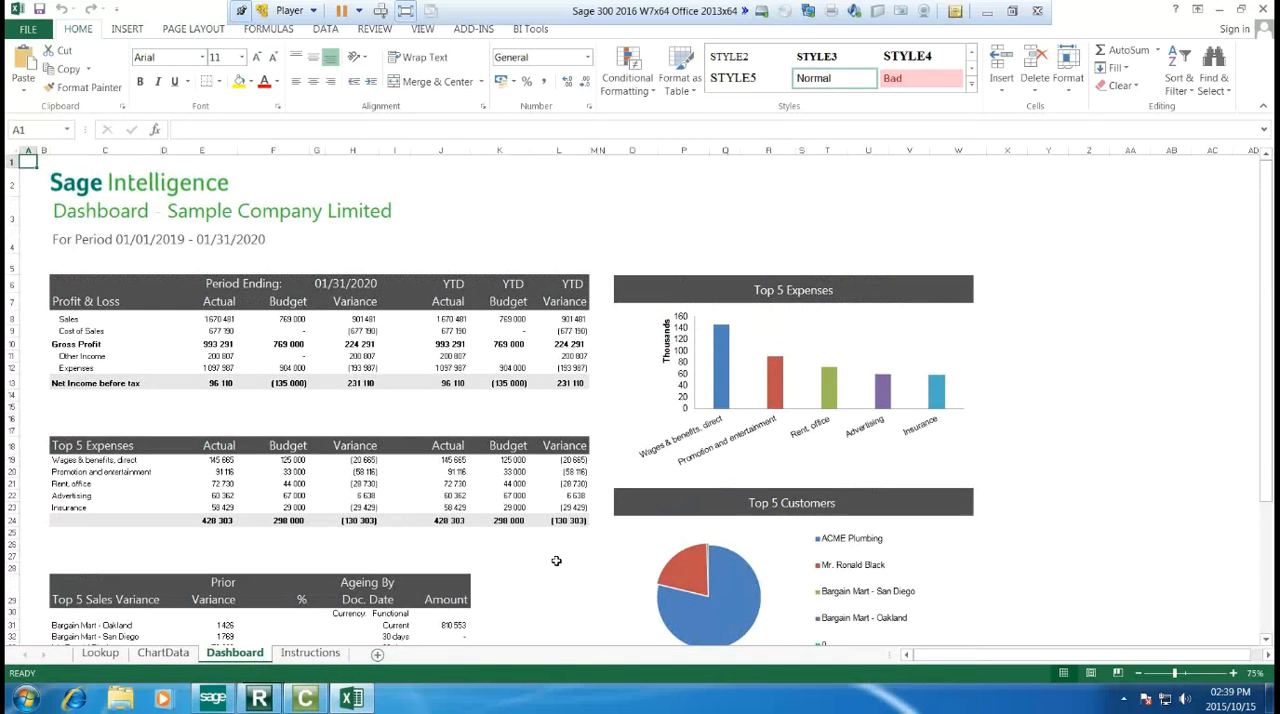
{"action": "scroll", "coordinate": [556, 561], "scroll_direction": "down", "scroll_amount": 2}
{"action": "scroll", "coordinate": [845, 466], "scroll_direction": "up", "scroll_amount": 1}
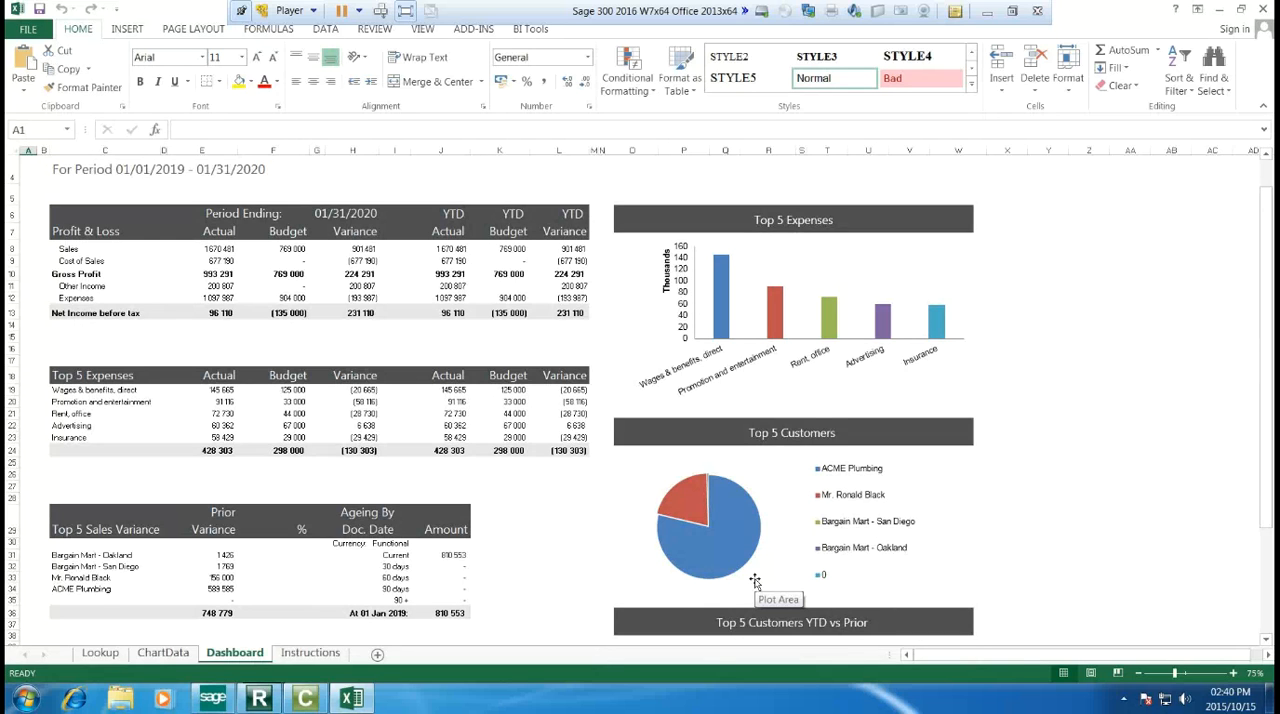
{"action": "scroll", "coordinate": [755, 581], "scroll_direction": "down", "scroll_amount": 3}
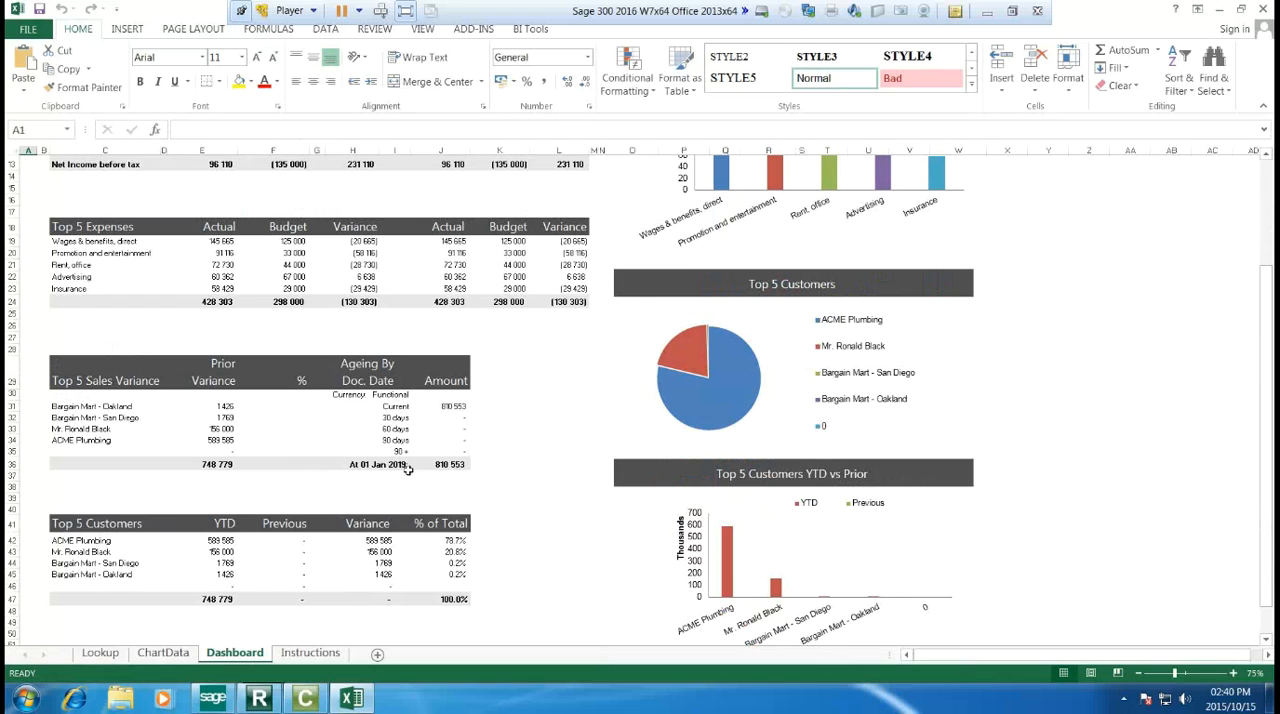
Step: Drill down on ACME Plumbing in the Top 5 Customers table using the predefined YTD sales document definition
{"action": "left_click", "coordinate": [106, 540]}
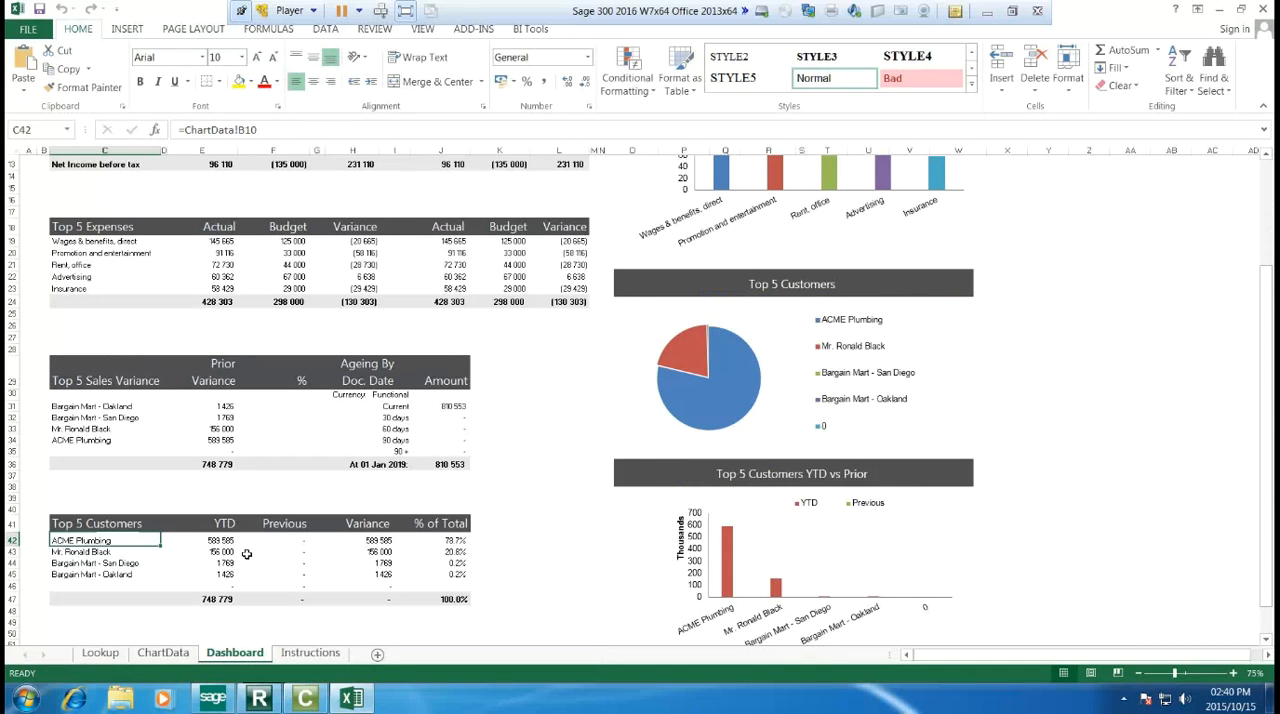
{"action": "right_click", "coordinate": [78, 542]}
{"action": "left_click", "coordinate": [114, 532]}
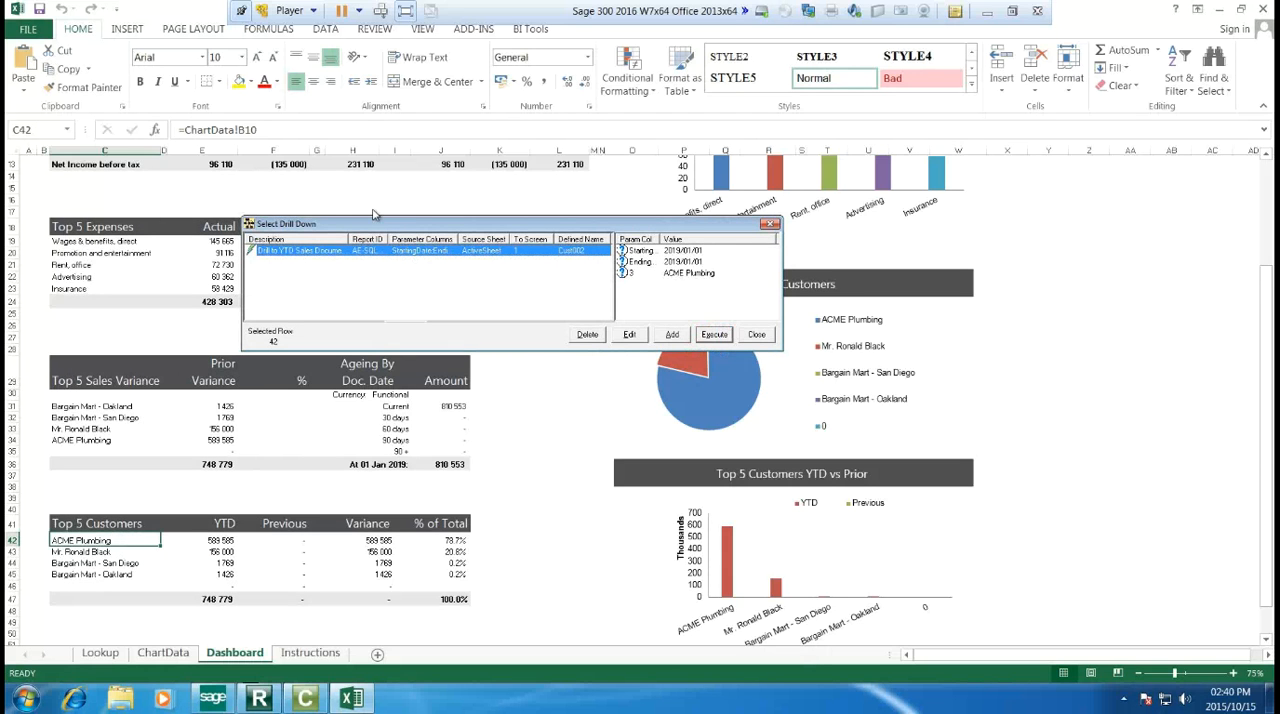
{"action": "left_click_drag", "start_coordinate": [388, 225], "coordinate": [397, 237]}
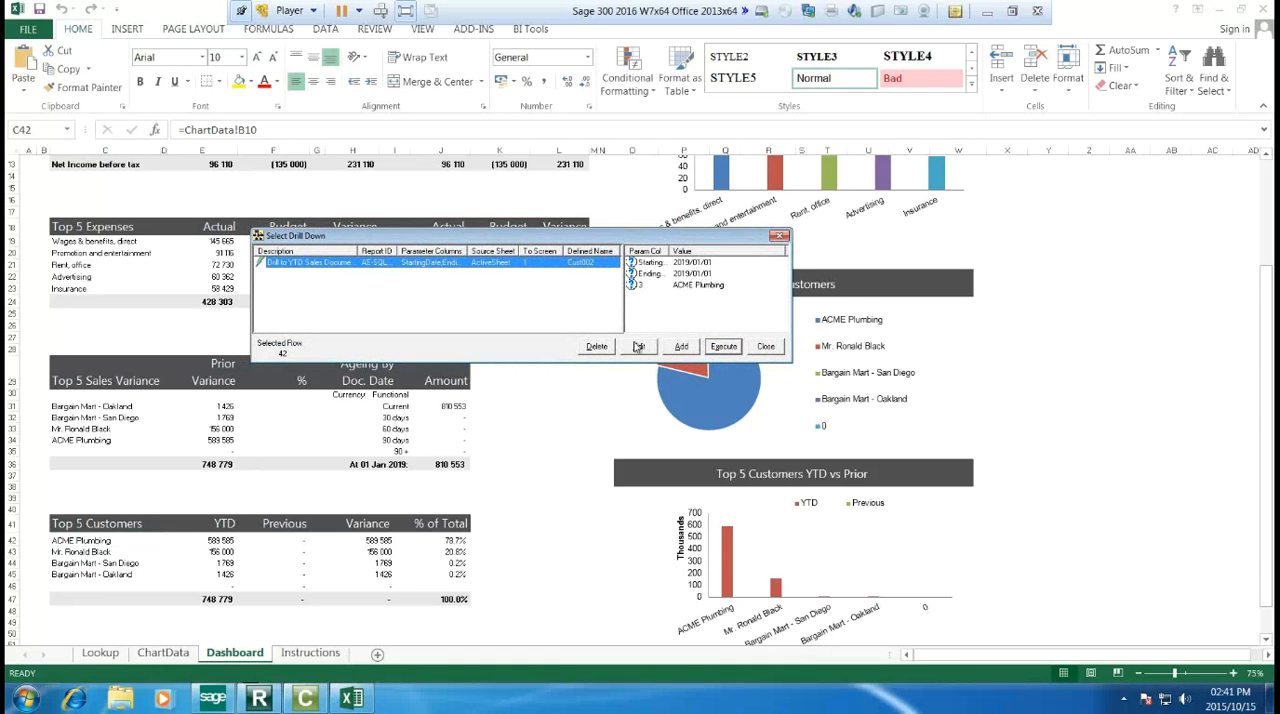
{"action": "left_click", "coordinate": [719, 349]}
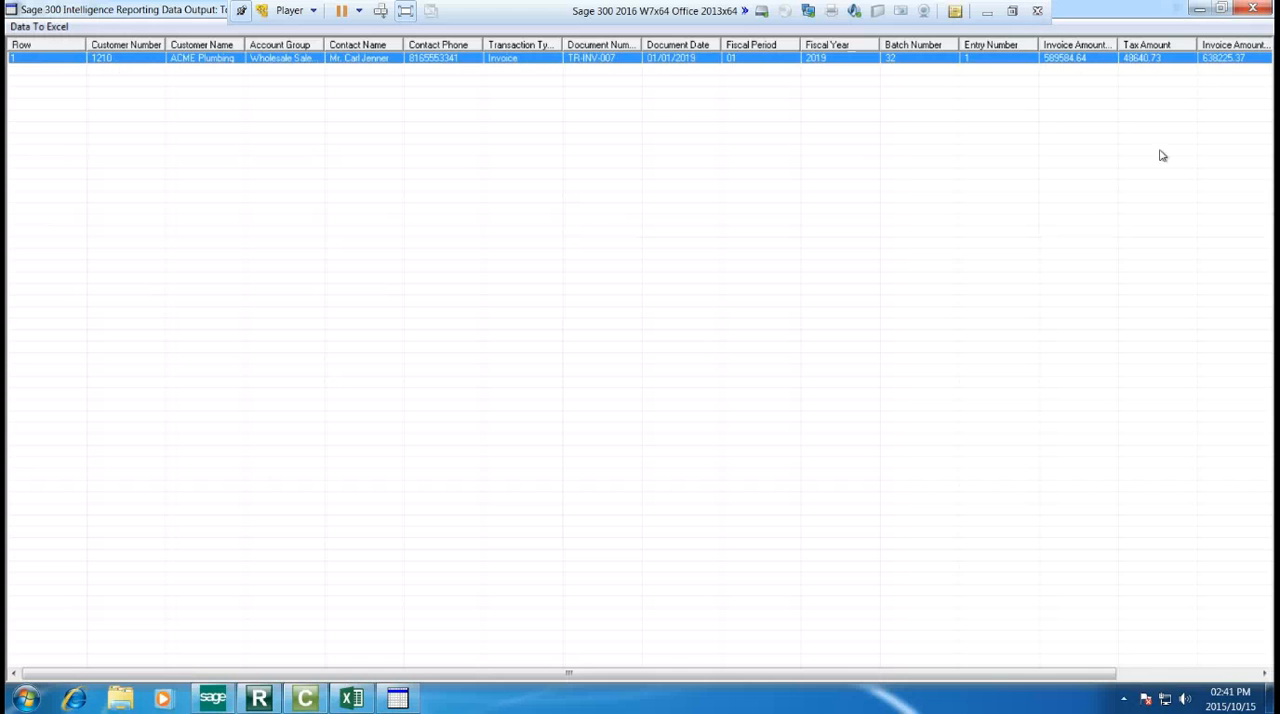
Step: Review the drill-down's remaining invoice columns and the options for copying data to Excel, then close the output window
{"action": "left_click_drag", "start_coordinate": [965, 670], "coordinate": [1114, 672]}
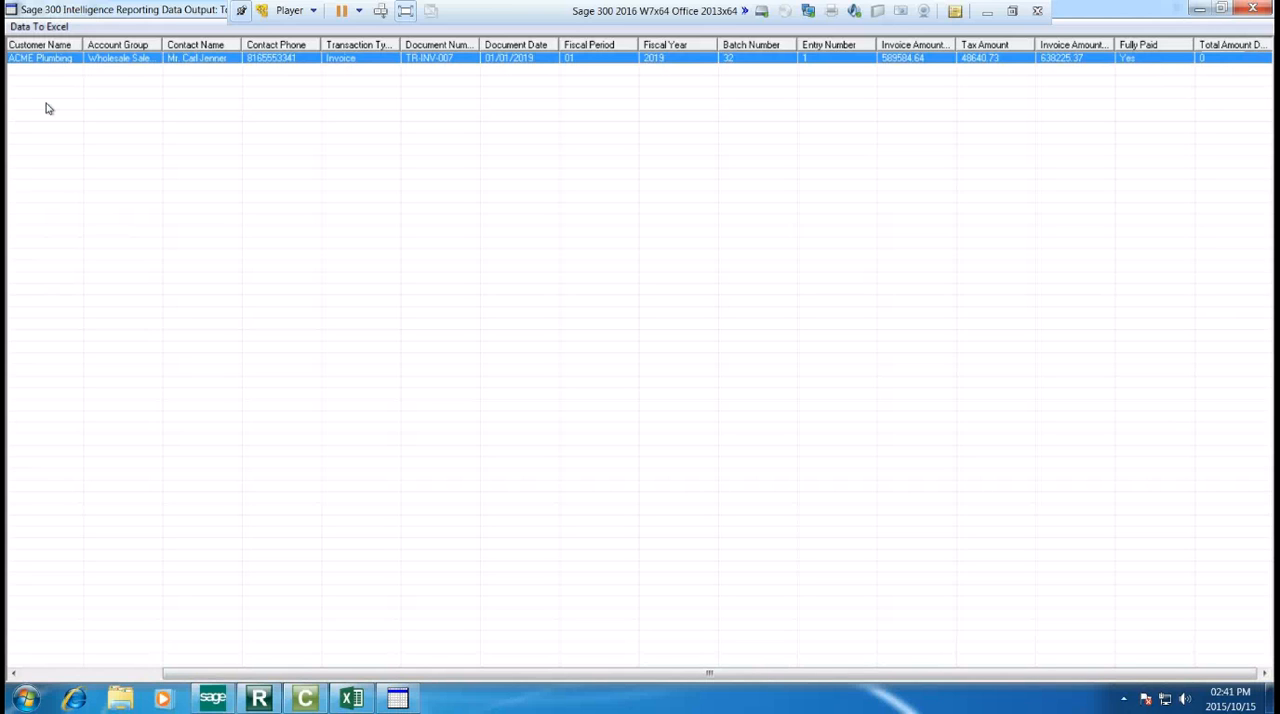
{"action": "left_click", "coordinate": [40, 28]}
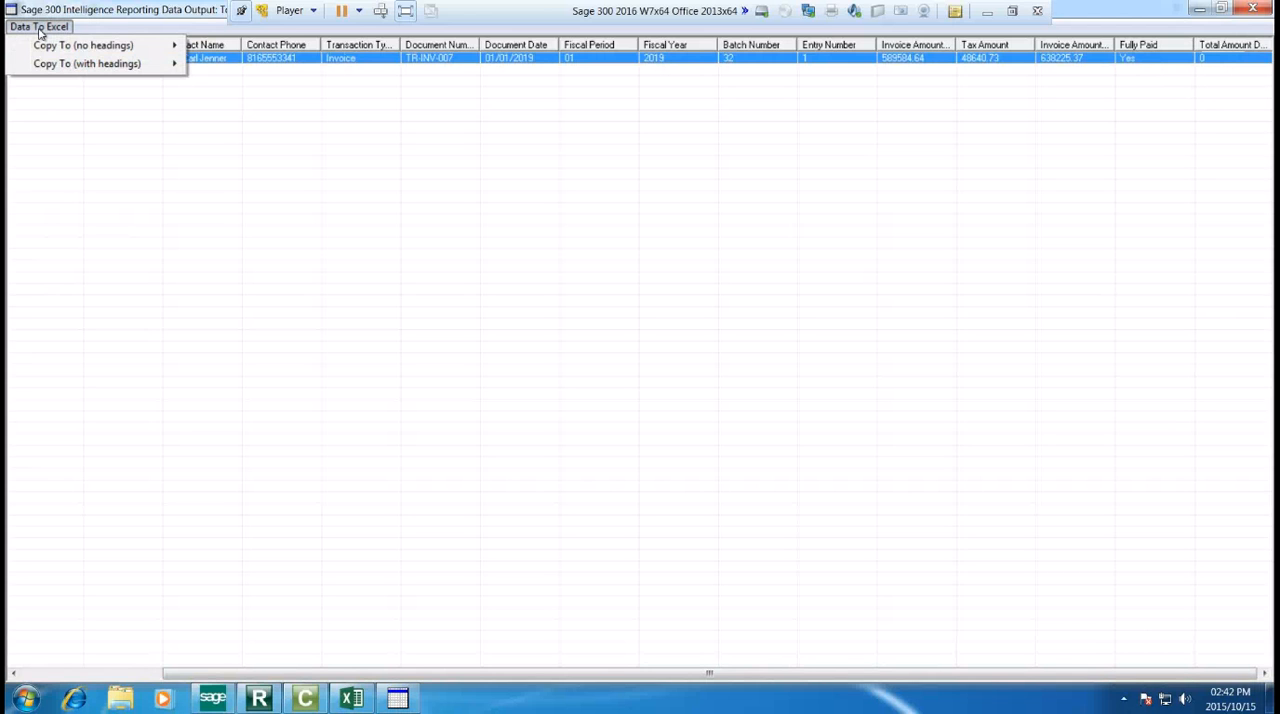
{"action": "mouse_move", "coordinate": [85, 48]}
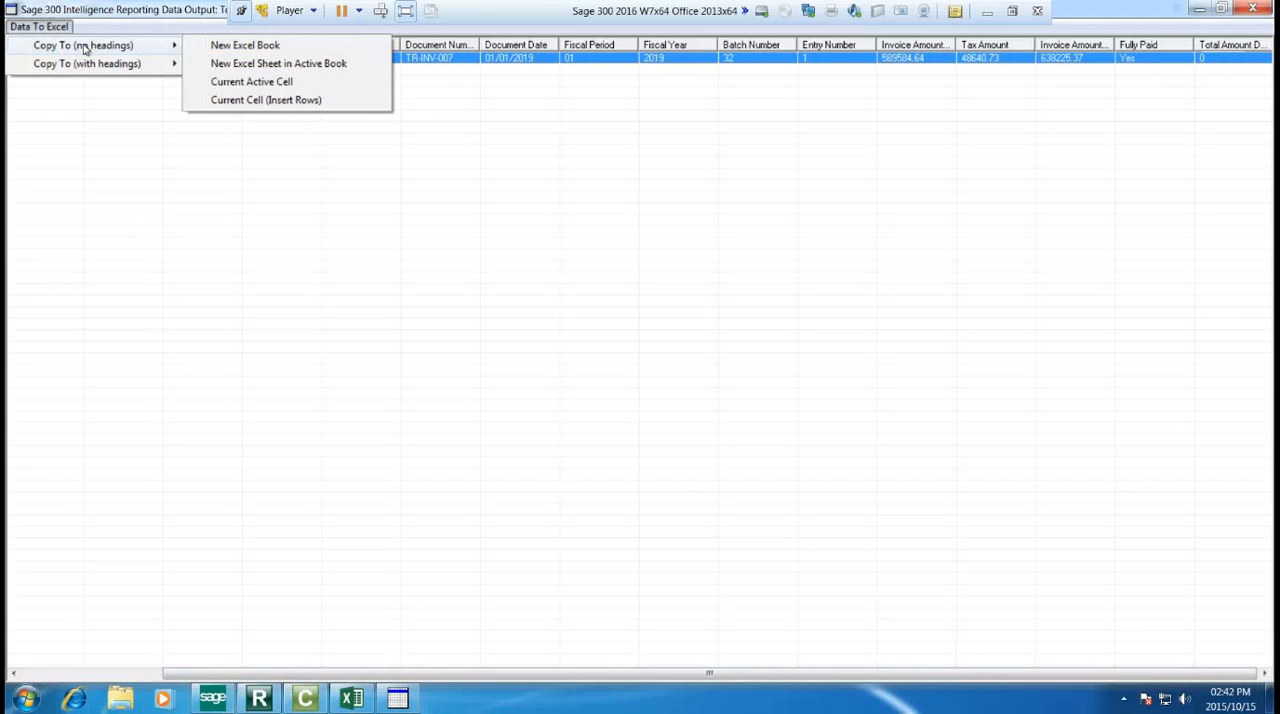
{"action": "mouse_move", "coordinate": [88, 70]}
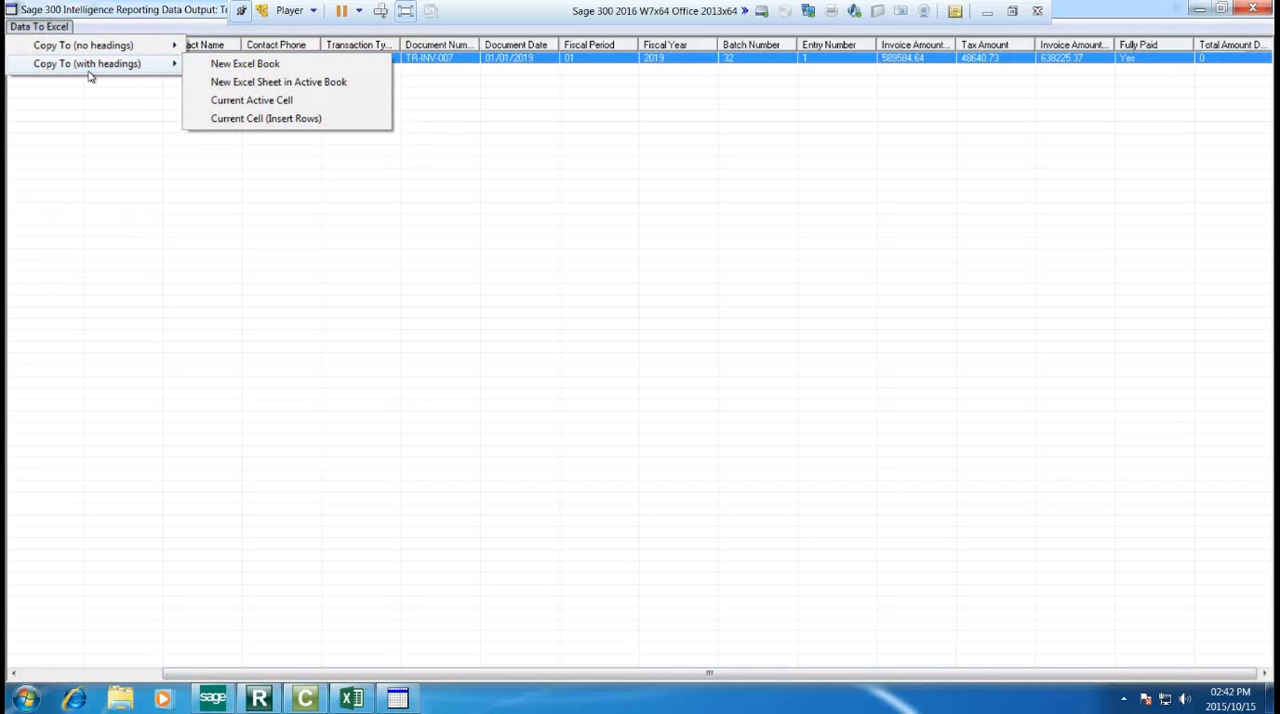
{"action": "left_click", "coordinate": [1261, 8]}
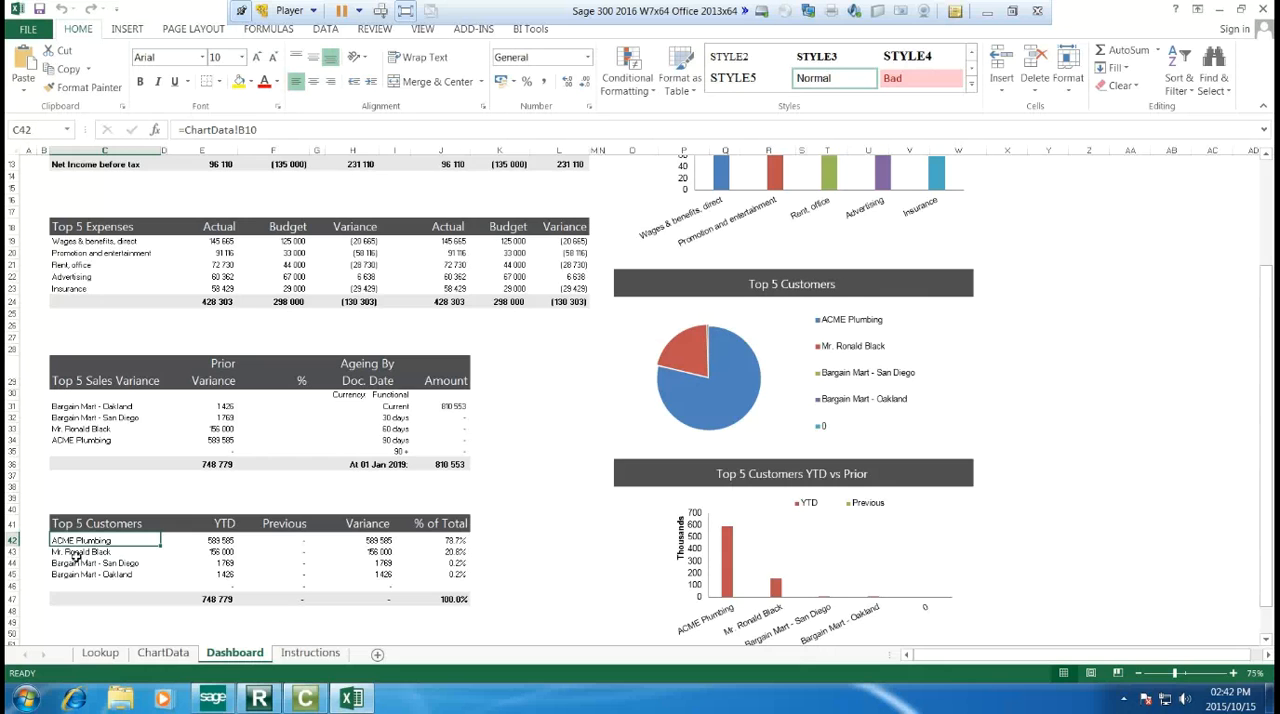
Step: Look over the ChartData sheet and the list of the workbook's hidden sheets, then close the list without unhiding any
{"action": "scroll", "coordinate": [513, 484], "scroll_direction": "up", "scroll_amount": 4}
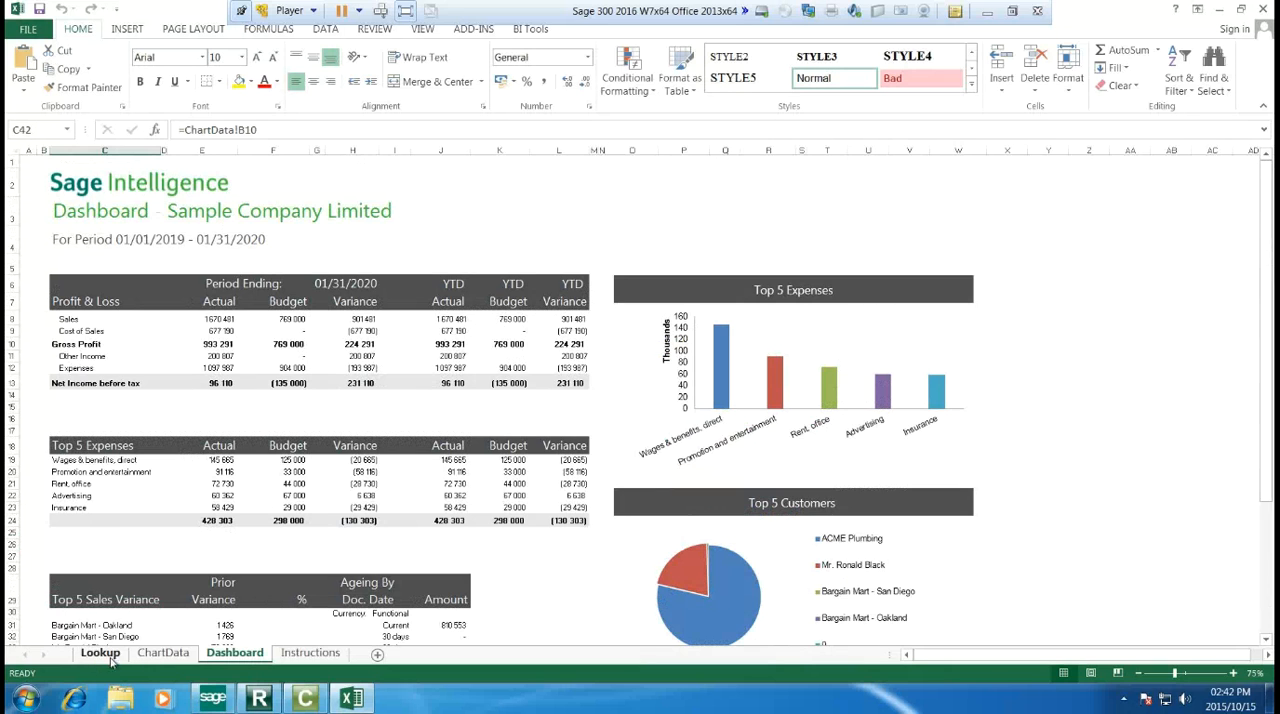
{"action": "left_click", "coordinate": [162, 652]}
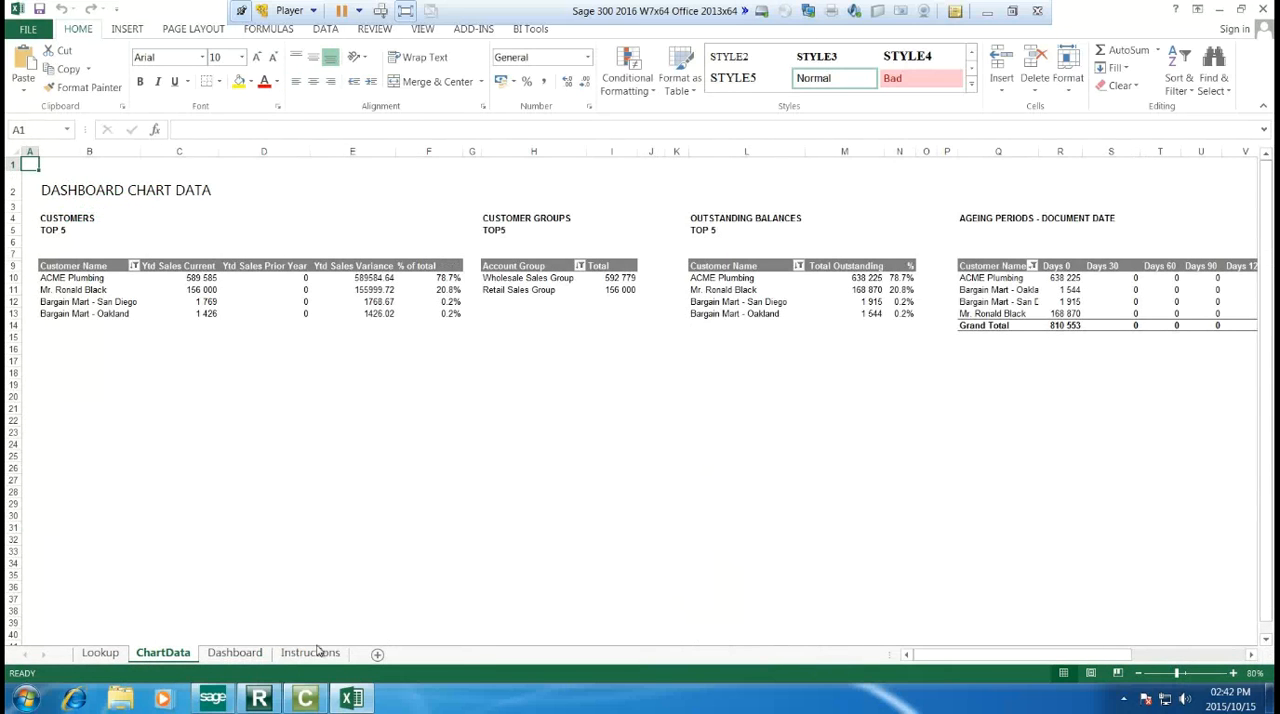
{"action": "right_click", "coordinate": [152, 657]}
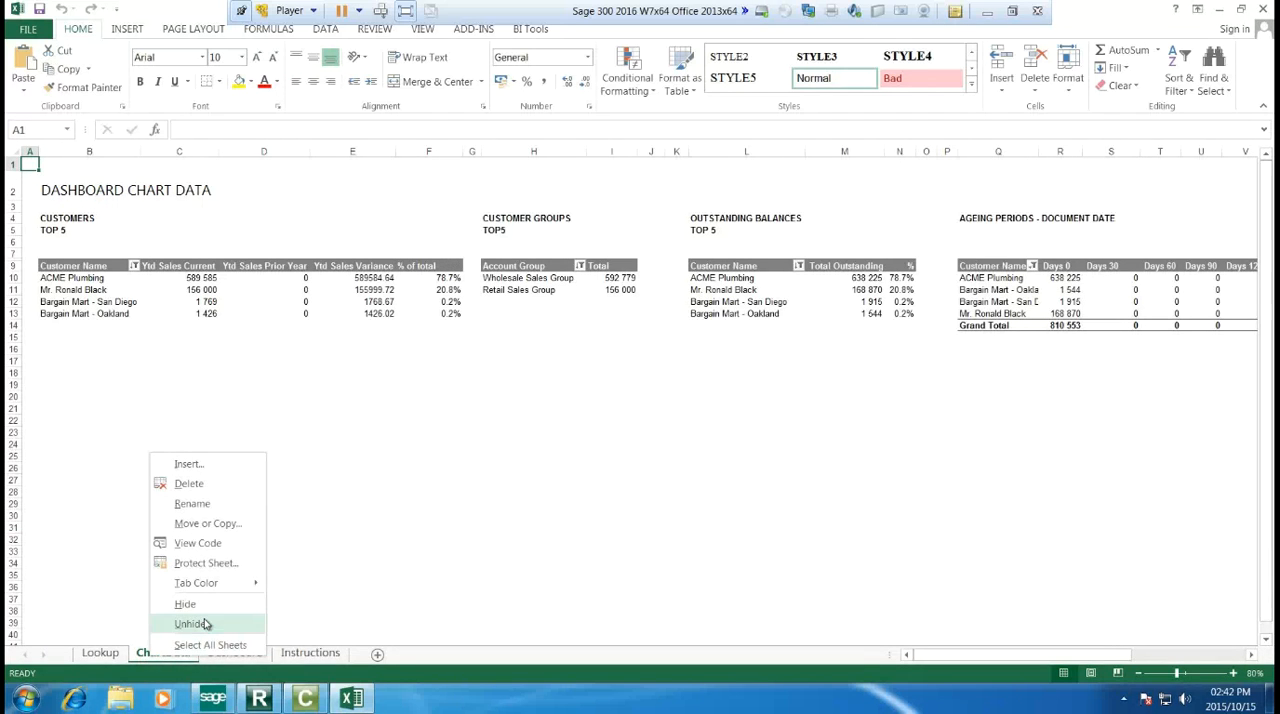
{"action": "left_click", "coordinate": [205, 624]}
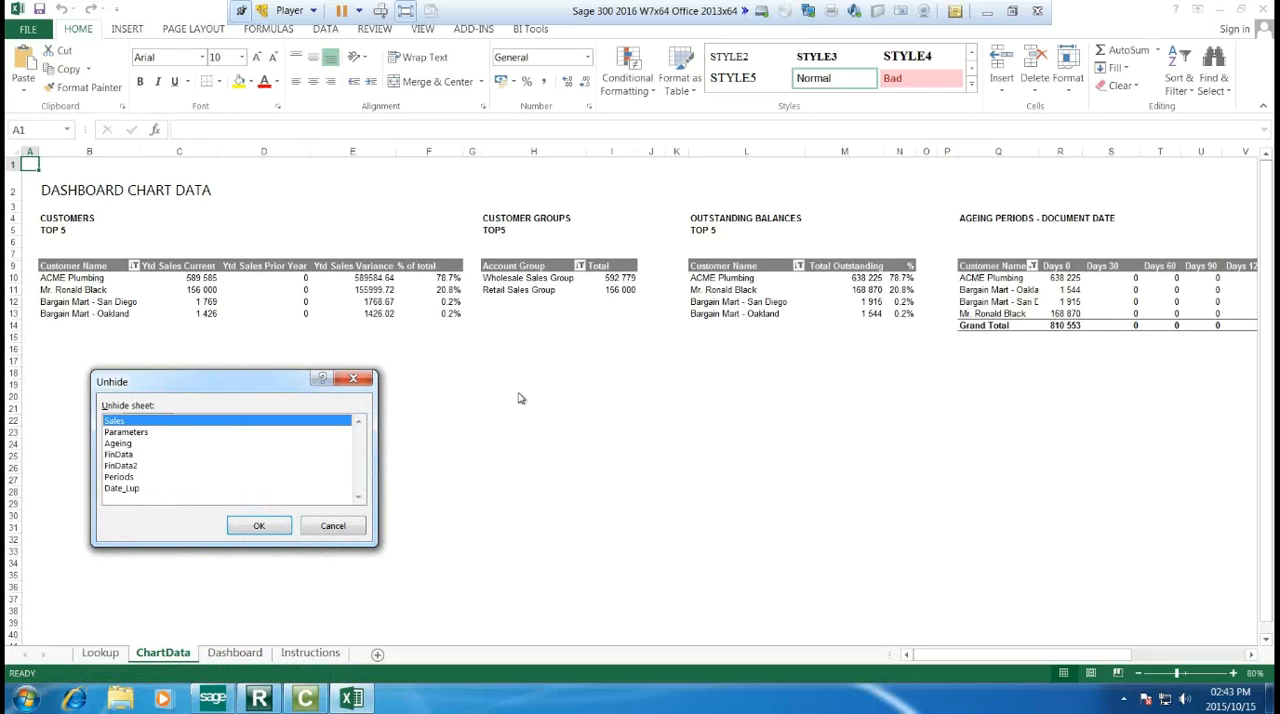
{"action": "left_click", "coordinate": [326, 527]}
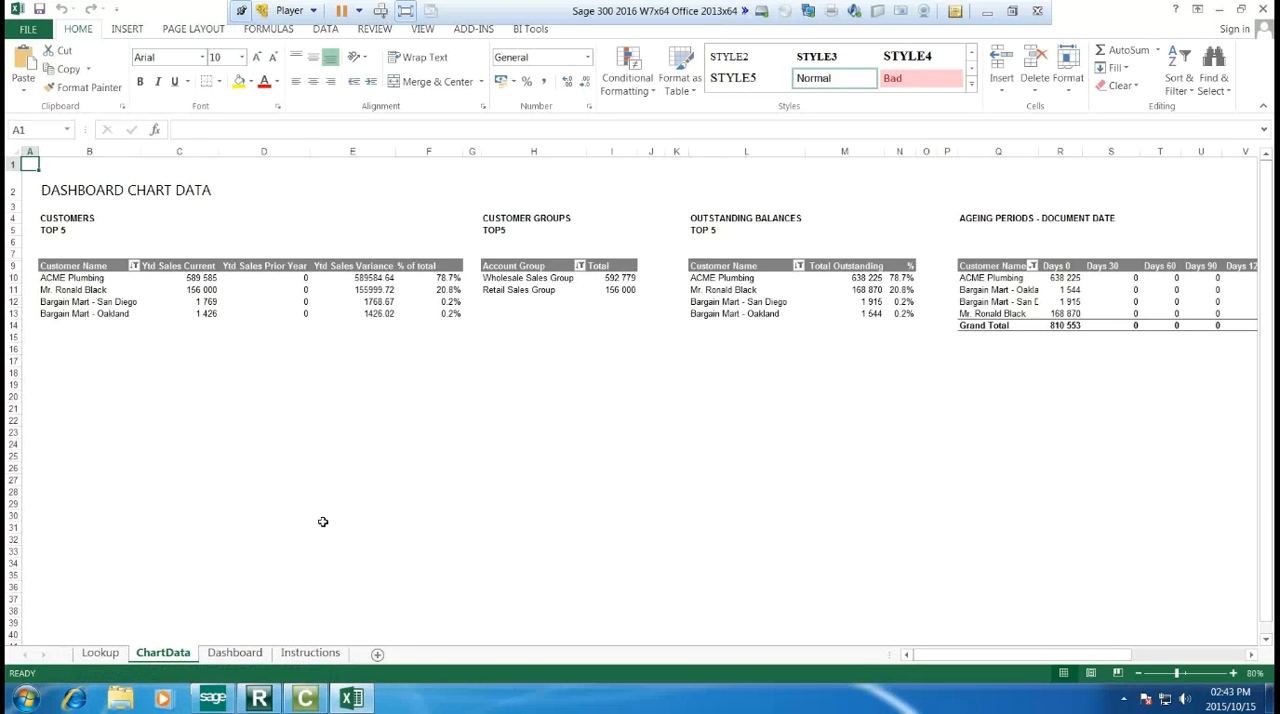
Step: Return to the Dashboard sheet, review the Outlook and SMTP options in the email Distribution Settings, and cancel the dialog
{"action": "left_click", "coordinate": [234, 652]}
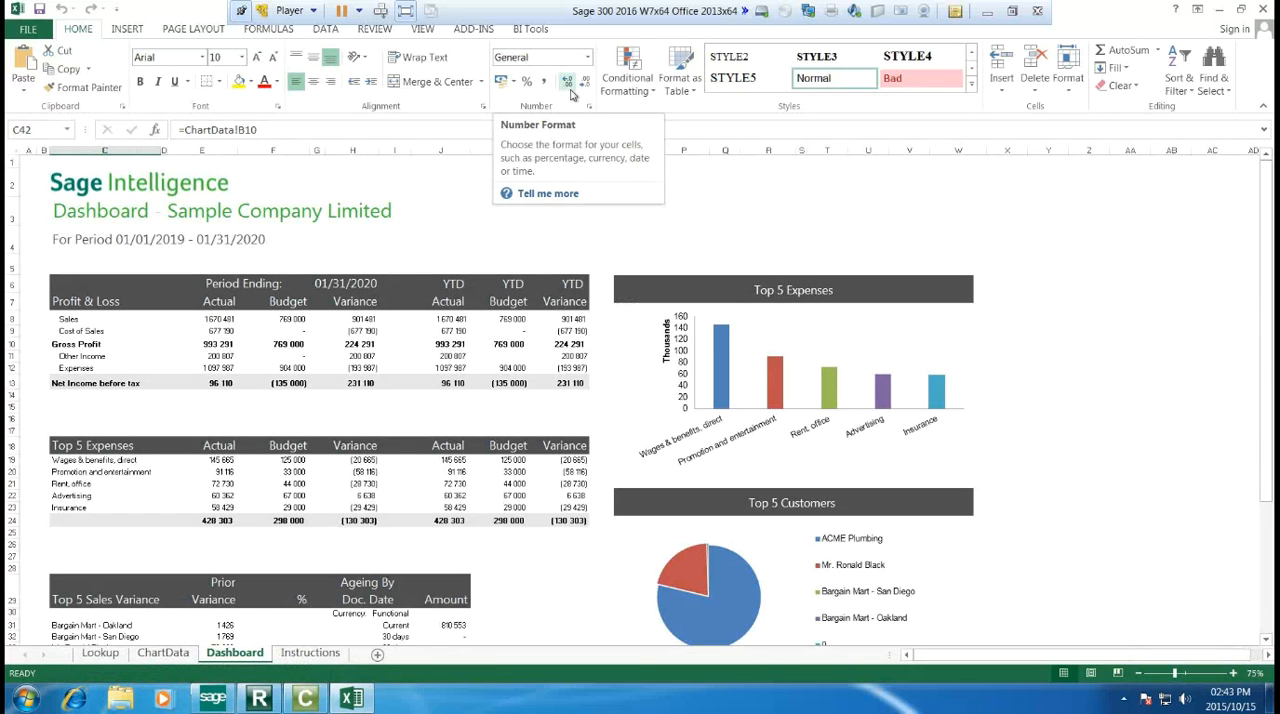
{"action": "left_click", "coordinate": [531, 30]}
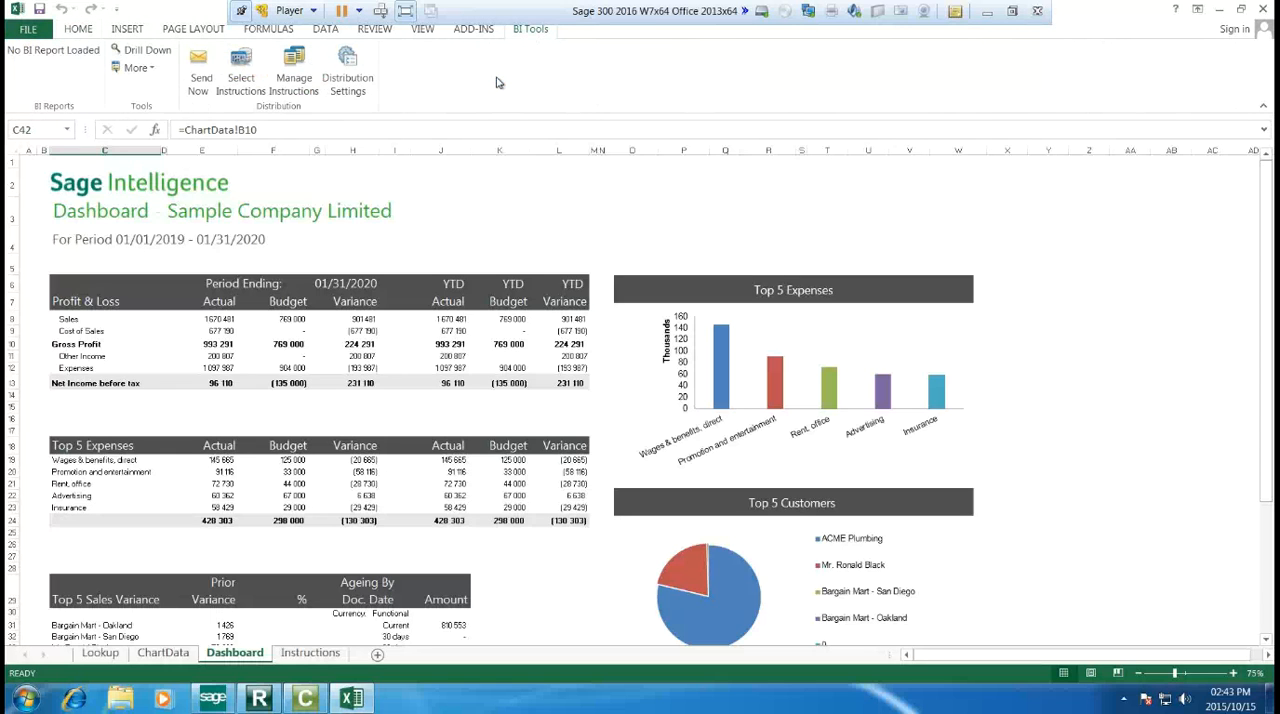
{"action": "left_click", "coordinate": [347, 83]}
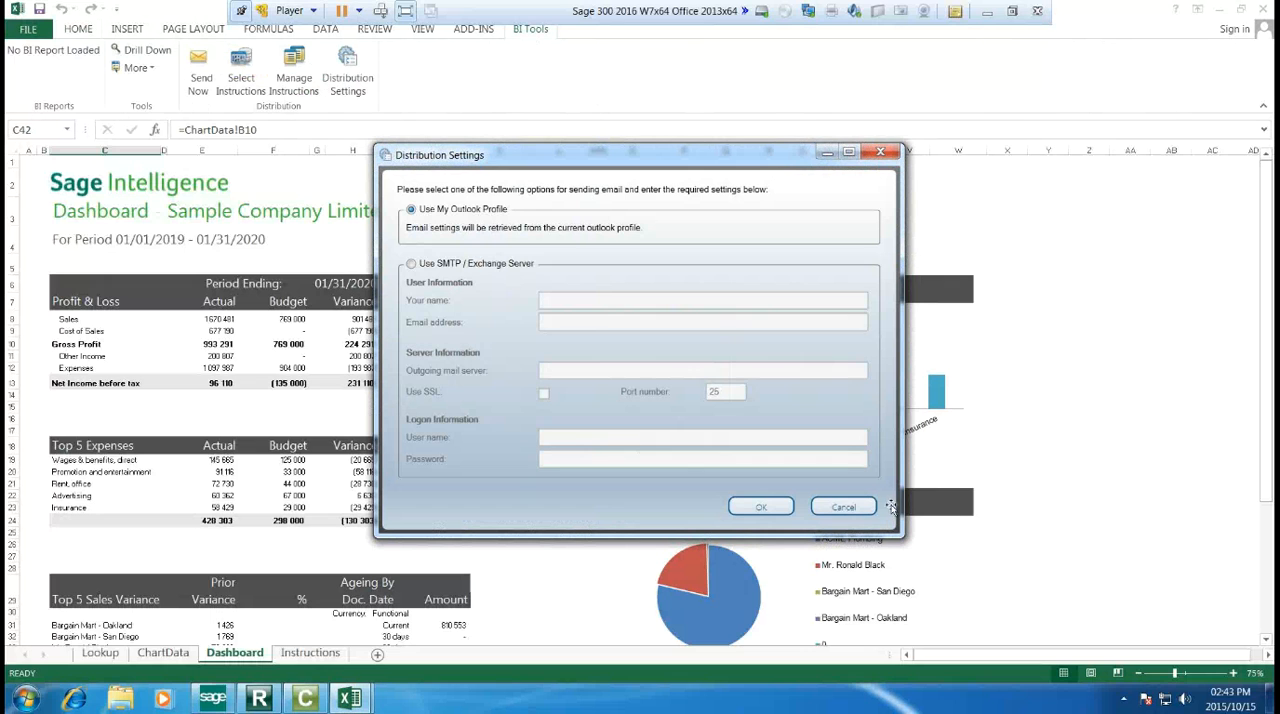
{"action": "left_click", "coordinate": [843, 507]}
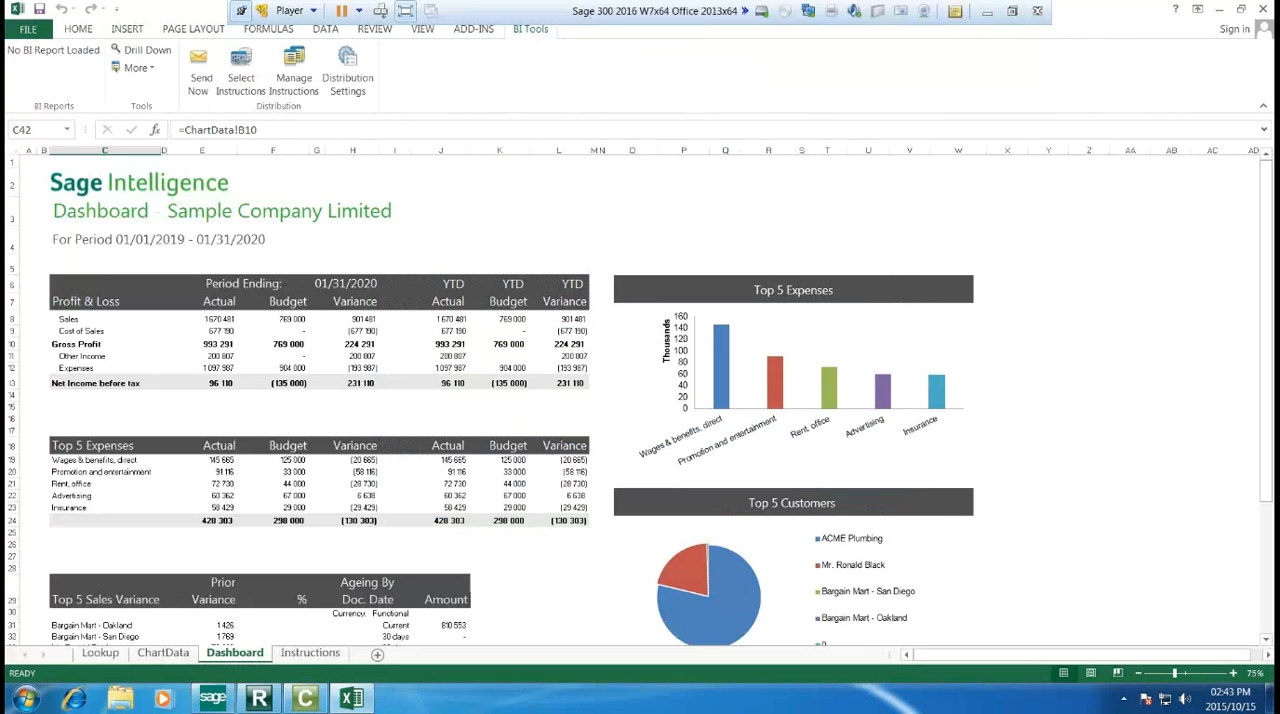
Step: Add a new distribution instruction named Execs
{"action": "left_click", "coordinate": [293, 60]}
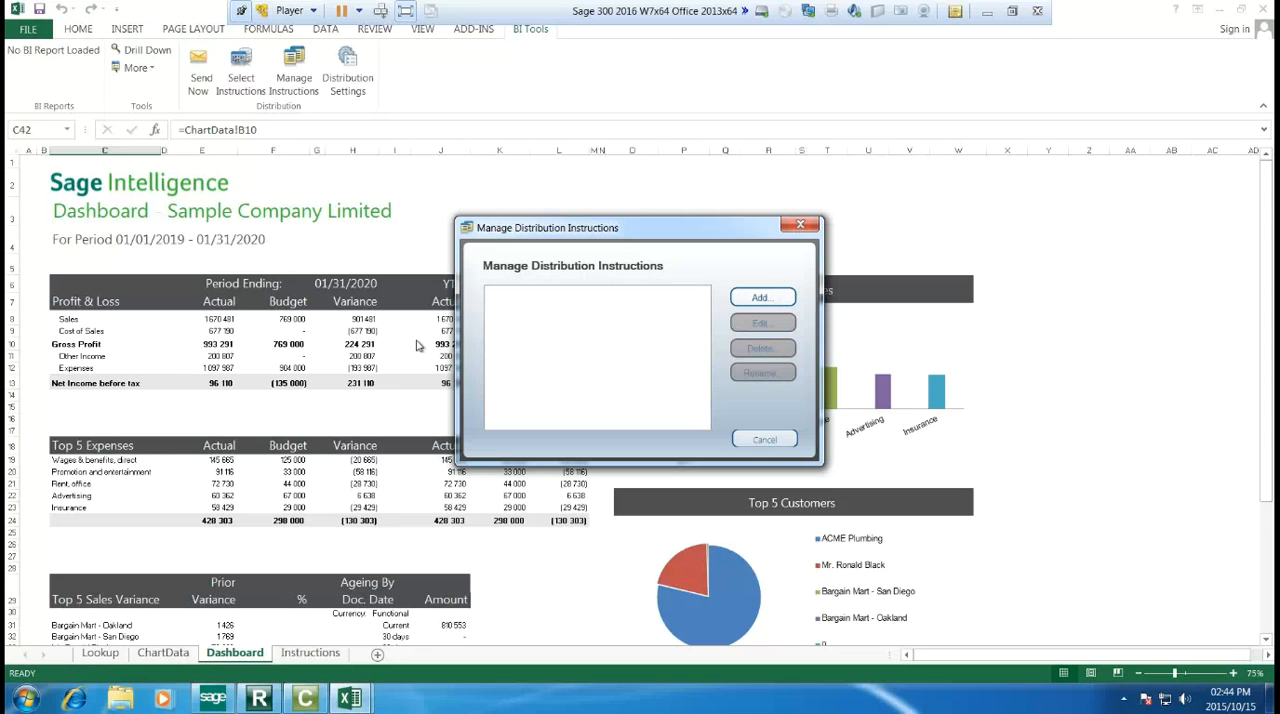
{"action": "left_click", "coordinate": [764, 298]}
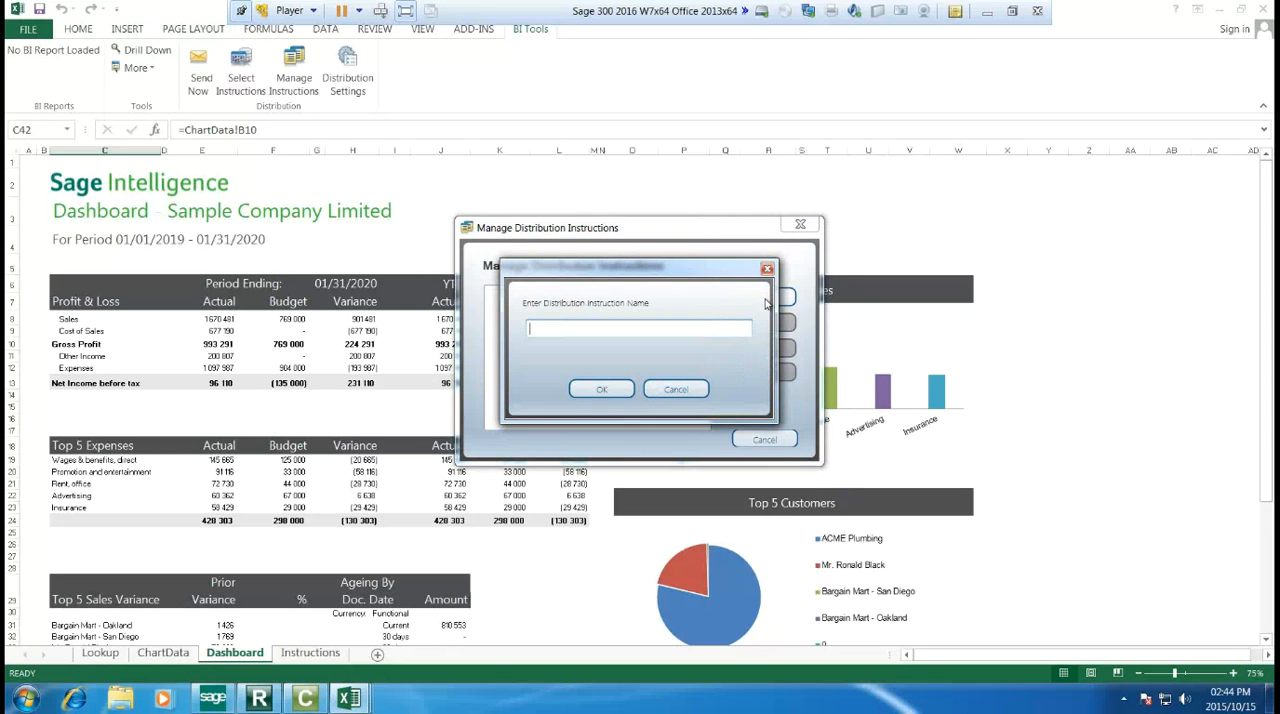
{"action": "type", "text": "Execs"}
{"action": "left_click", "coordinate": [603, 390]}
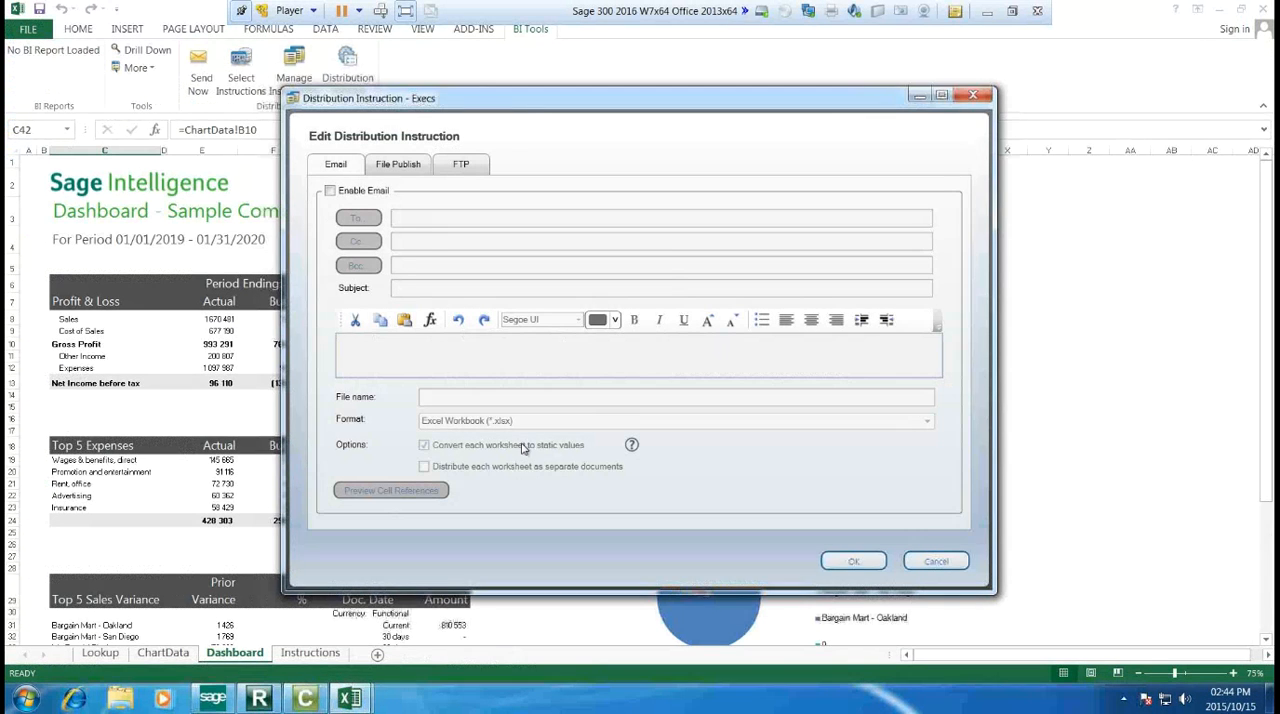
Step: Enable email for the Execs instruction, enlarge and reposition its window beside the report, and review the message and file format options
{"action": "left_click", "coordinate": [329, 192]}
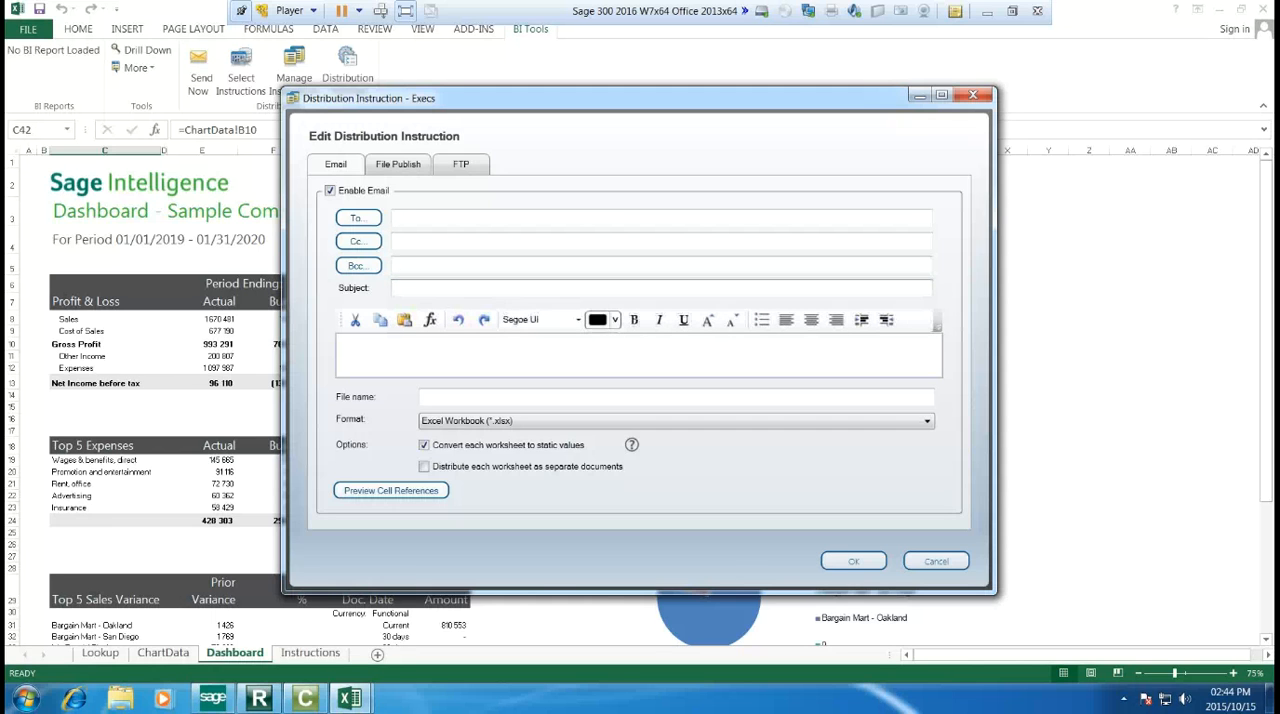
{"action": "left_click_drag", "start_coordinate": [552, 596], "coordinate": [552, 661]}
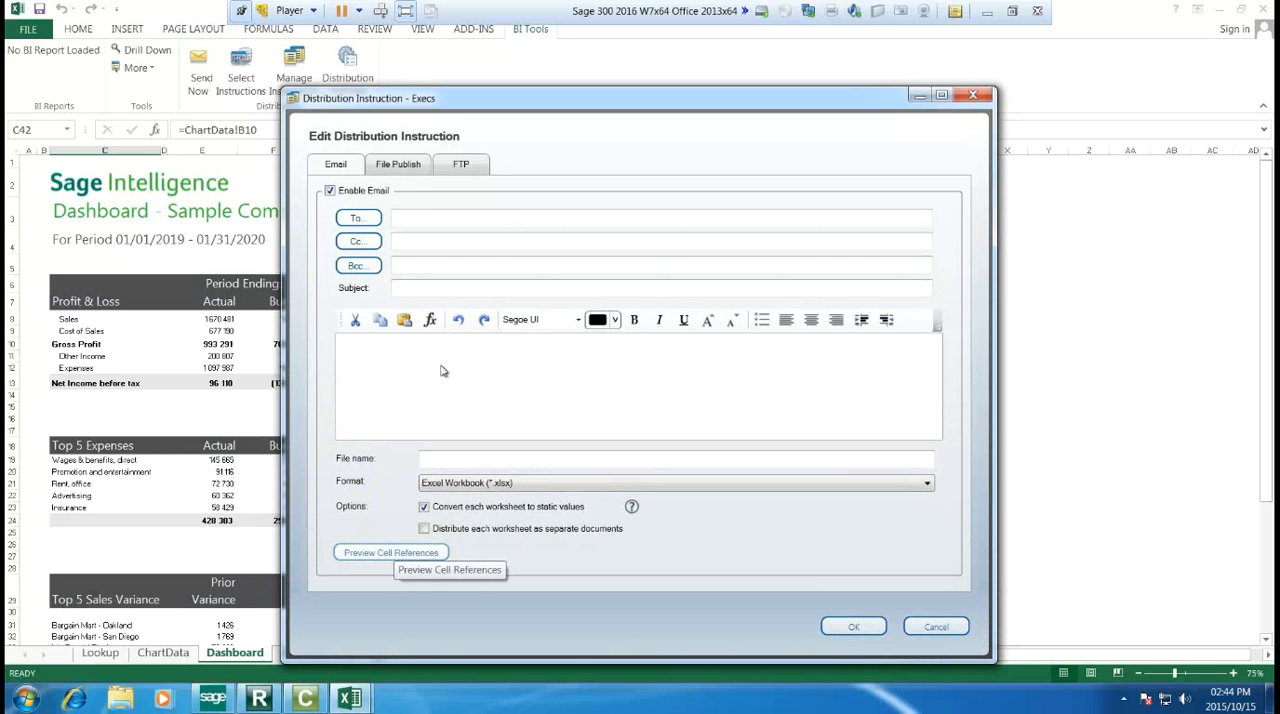
{"action": "left_click_drag", "start_coordinate": [530, 105], "coordinate": [782, 78]}
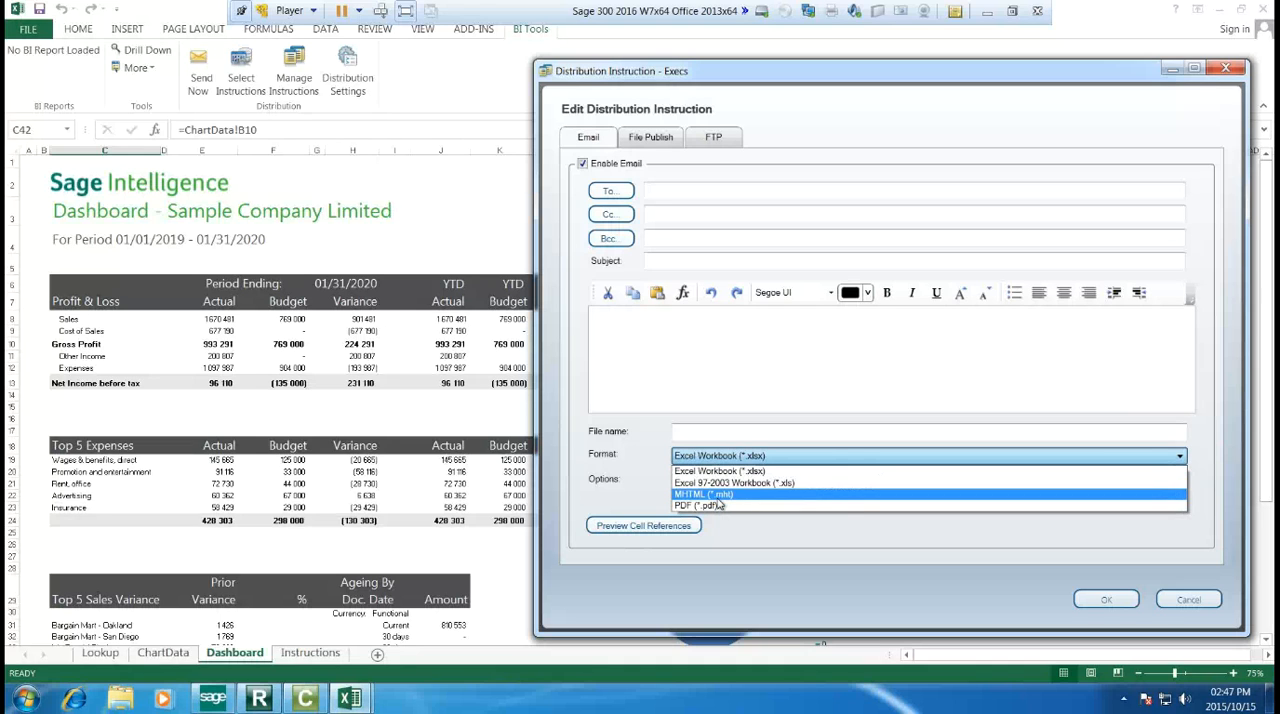
{"action": "left_click", "coordinate": [644, 140]}
Step: Enable file publishing for the Execs instruction, review its folder and format choices and the FTP settings, then cancel the instruction
{"action": "left_click", "coordinate": [644, 140]}
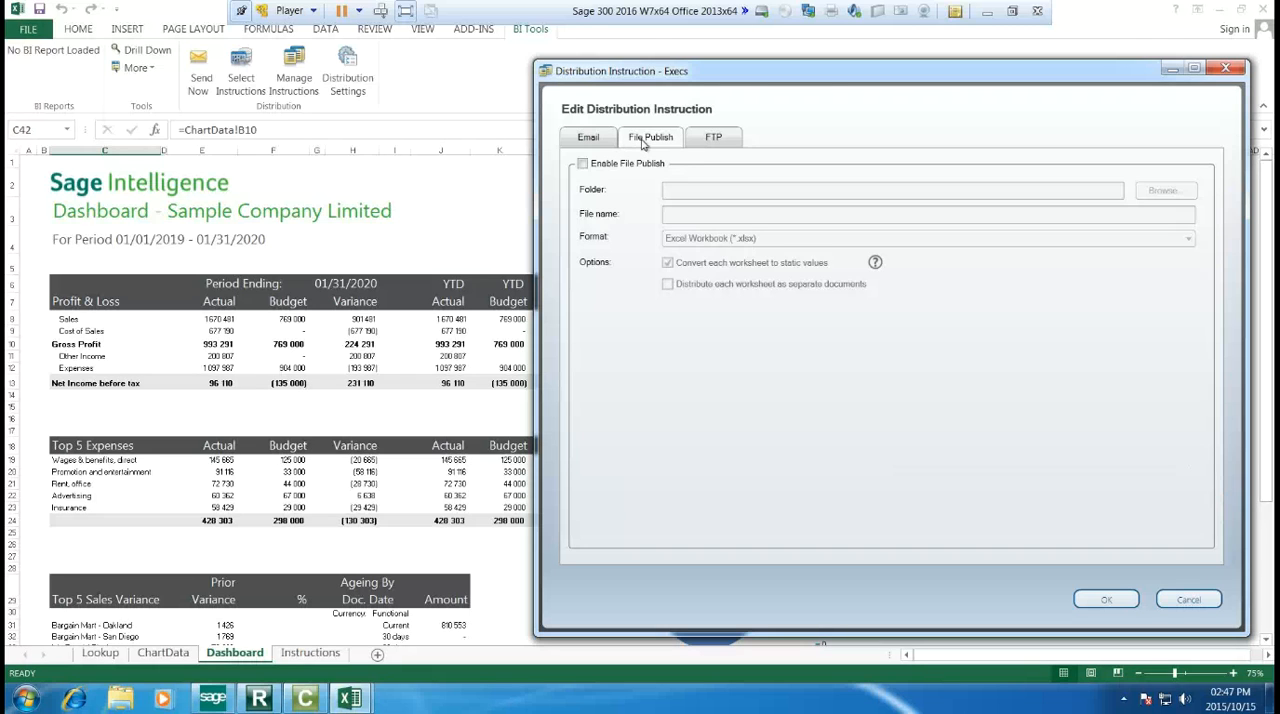
{"action": "left_click", "coordinate": [583, 166]}
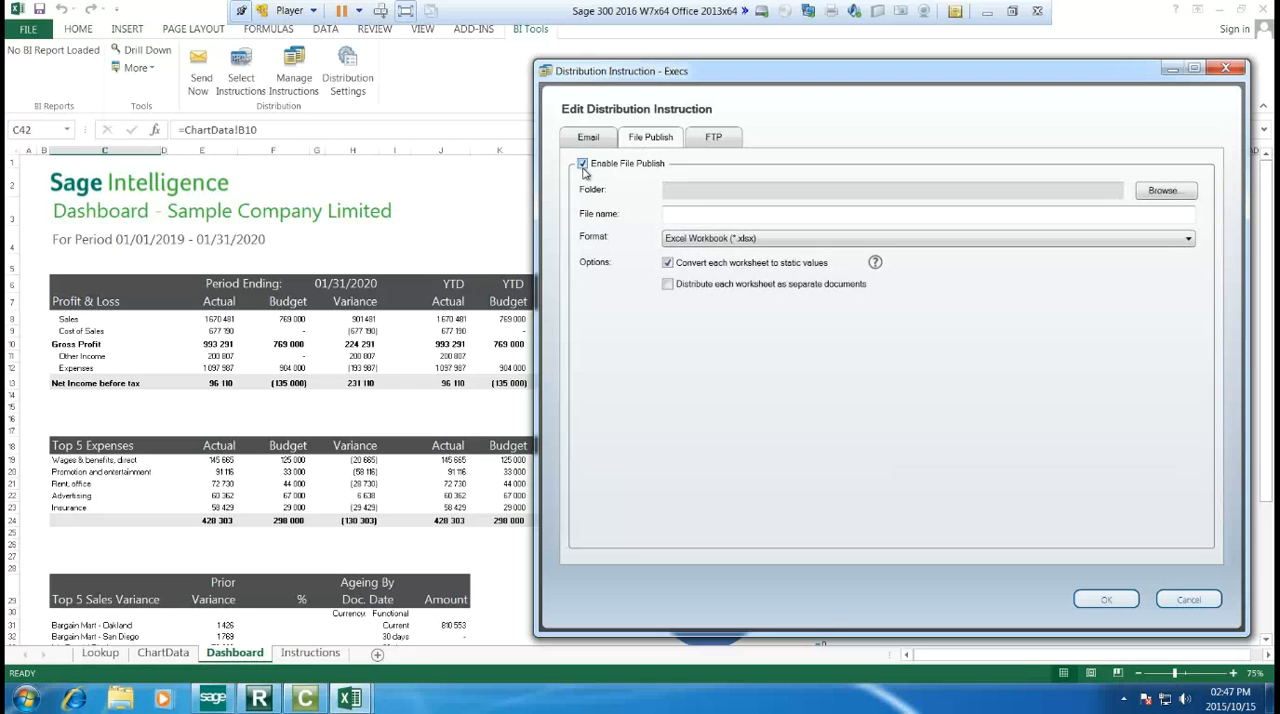
{"action": "left_click", "coordinate": [1180, 192]}
{"action": "scroll", "coordinate": [748, 385], "scroll_direction": "down", "scroll_amount": 1}
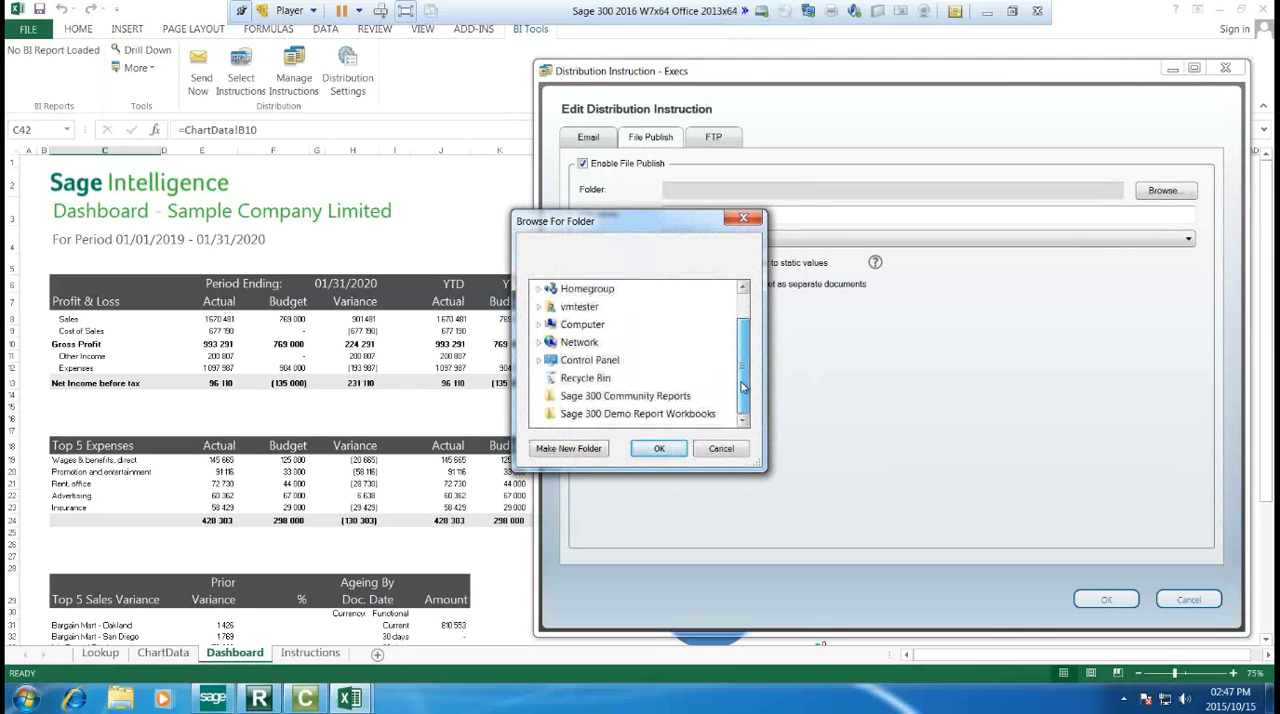
{"action": "scroll", "coordinate": [752, 345], "scroll_direction": "up", "scroll_amount": 1}
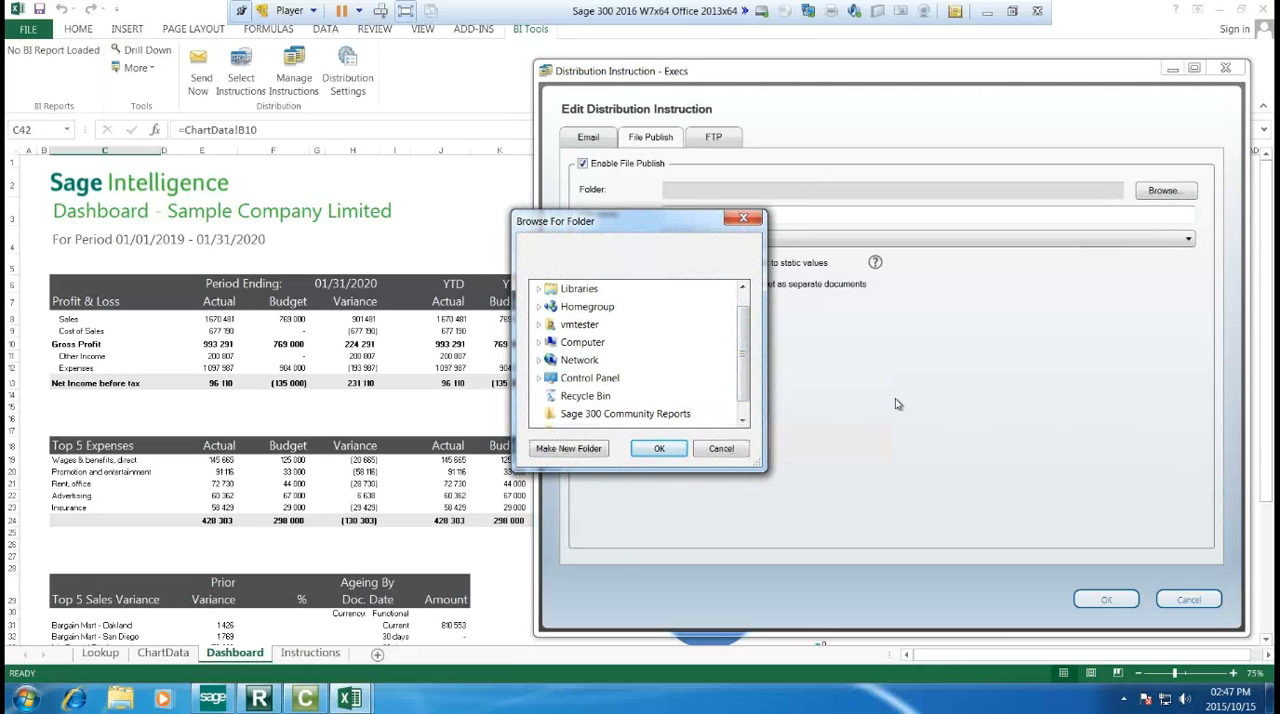
{"action": "left_click", "coordinate": [721, 448]}
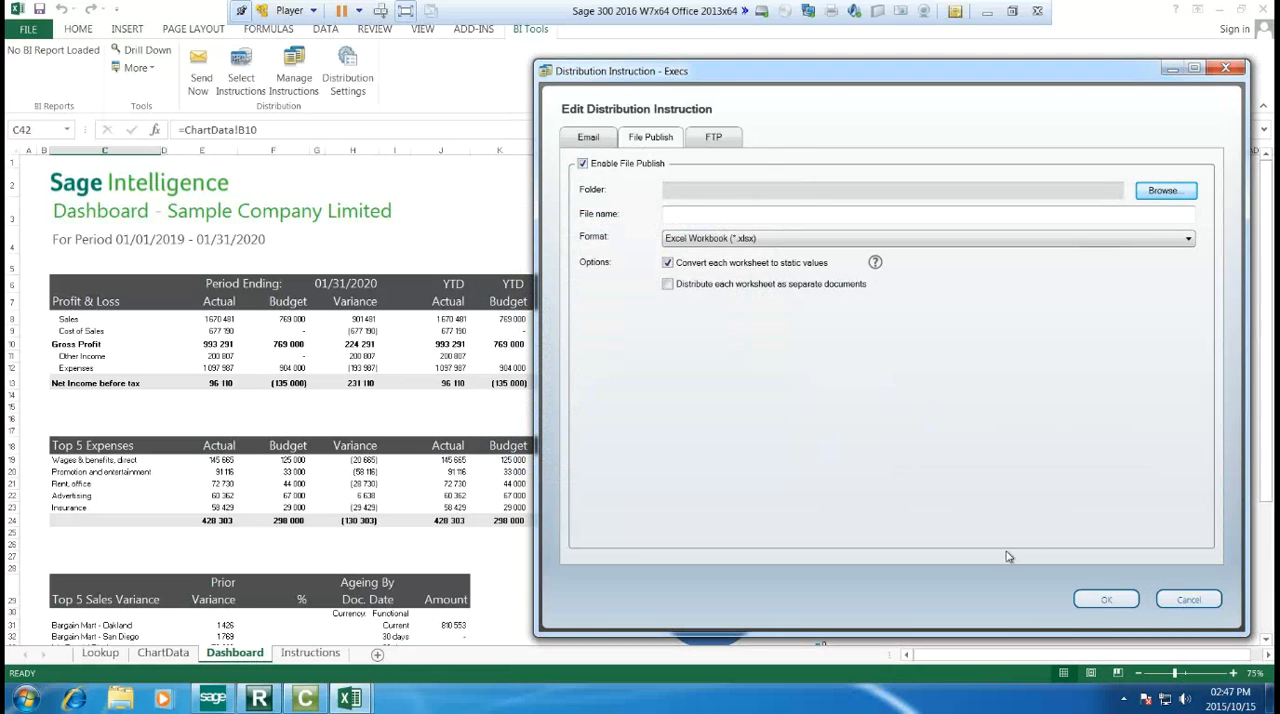
{"action": "left_click", "coordinate": [760, 240]}
{"action": "left_click", "coordinate": [800, 349]}
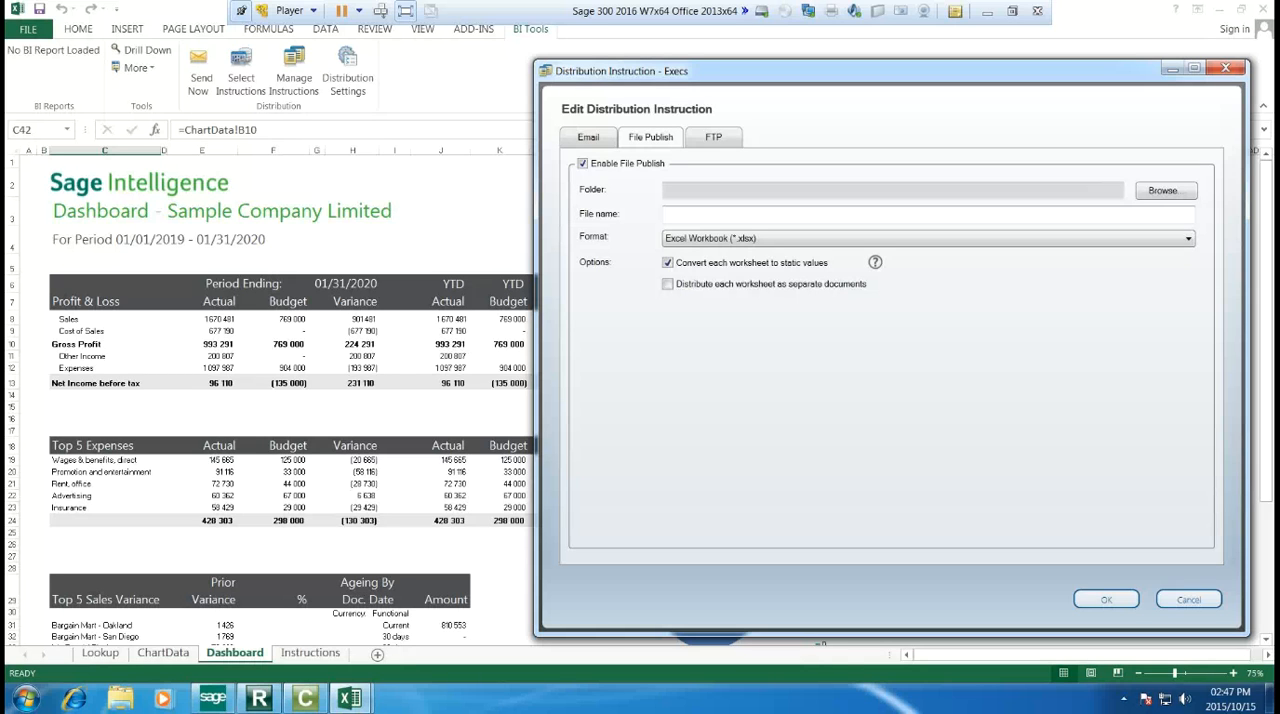
{"action": "left_click", "coordinate": [720, 147]}
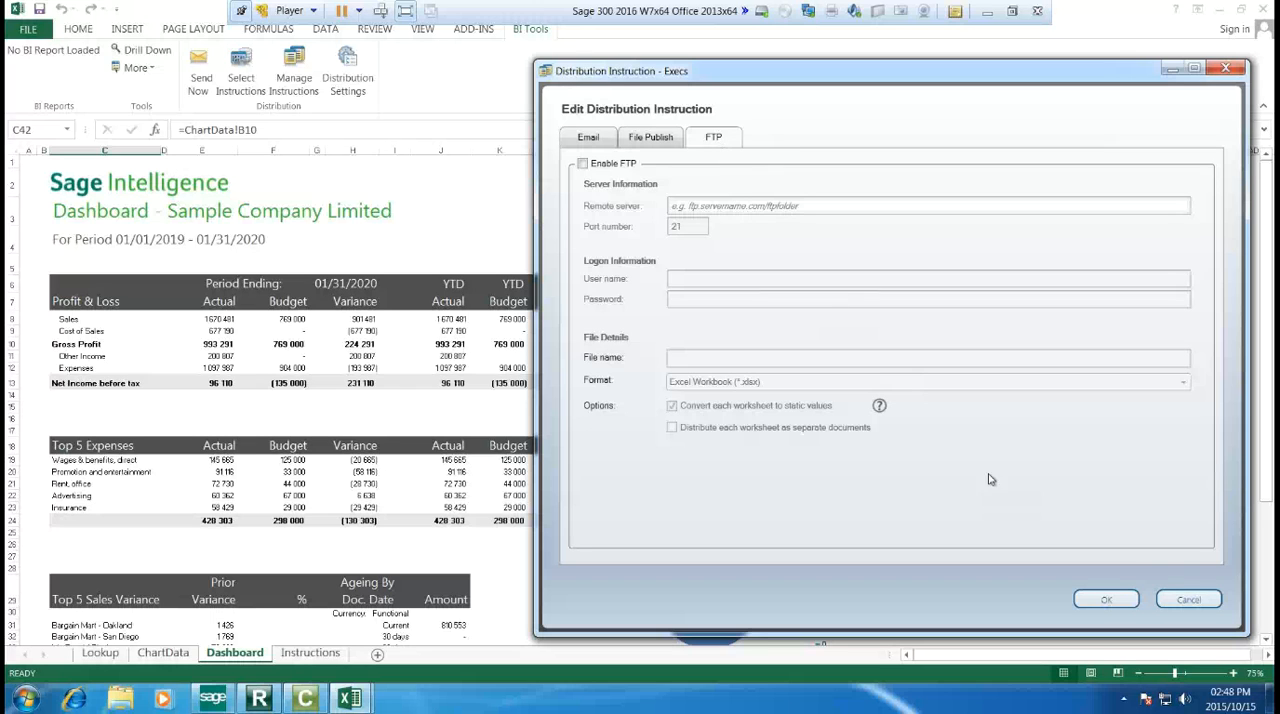
{"action": "left_click", "coordinate": [1213, 599]}
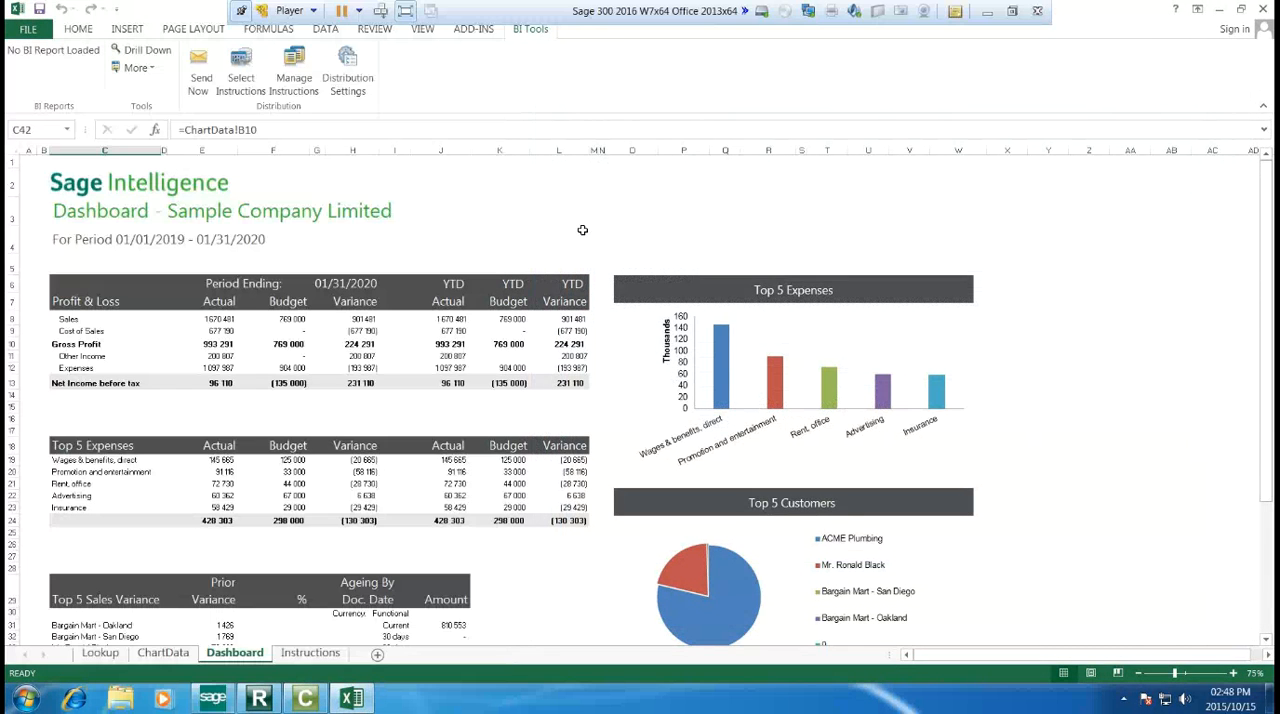
Step: Close the dashboard workbook and run the Sales Master AR 3-5 (AE-SQL) report from the Sales folder
{"action": "left_click", "coordinate": [1262, 9]}
{"action": "left_click", "coordinate": [698, 406]}
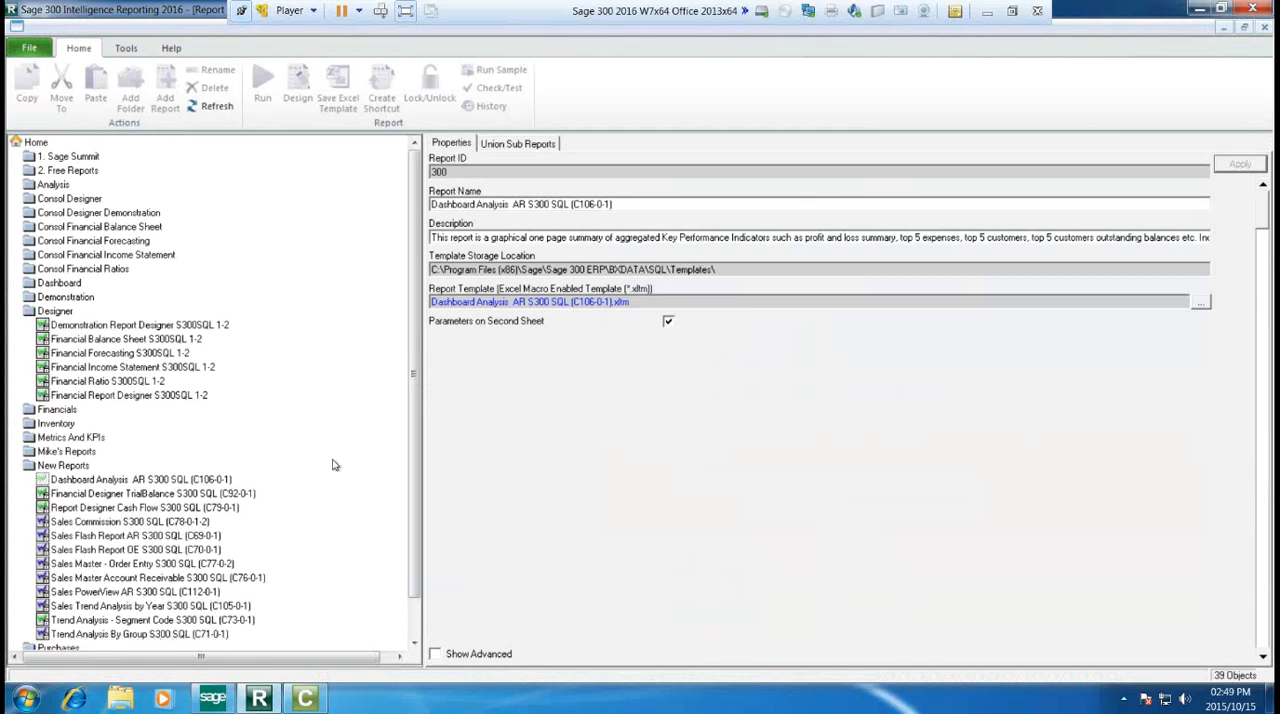
{"action": "scroll", "coordinate": [397, 578], "scroll_direction": "down", "scroll_amount": 1}
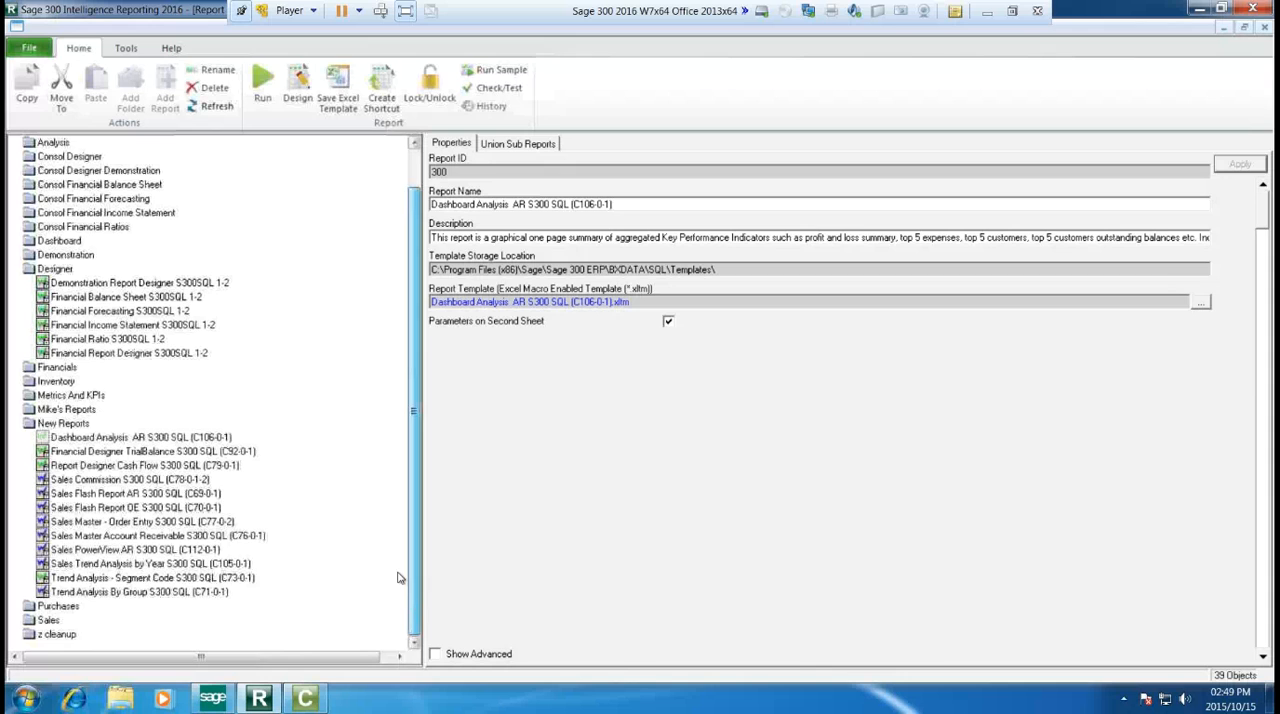
{"action": "left_click", "coordinate": [45, 621]}
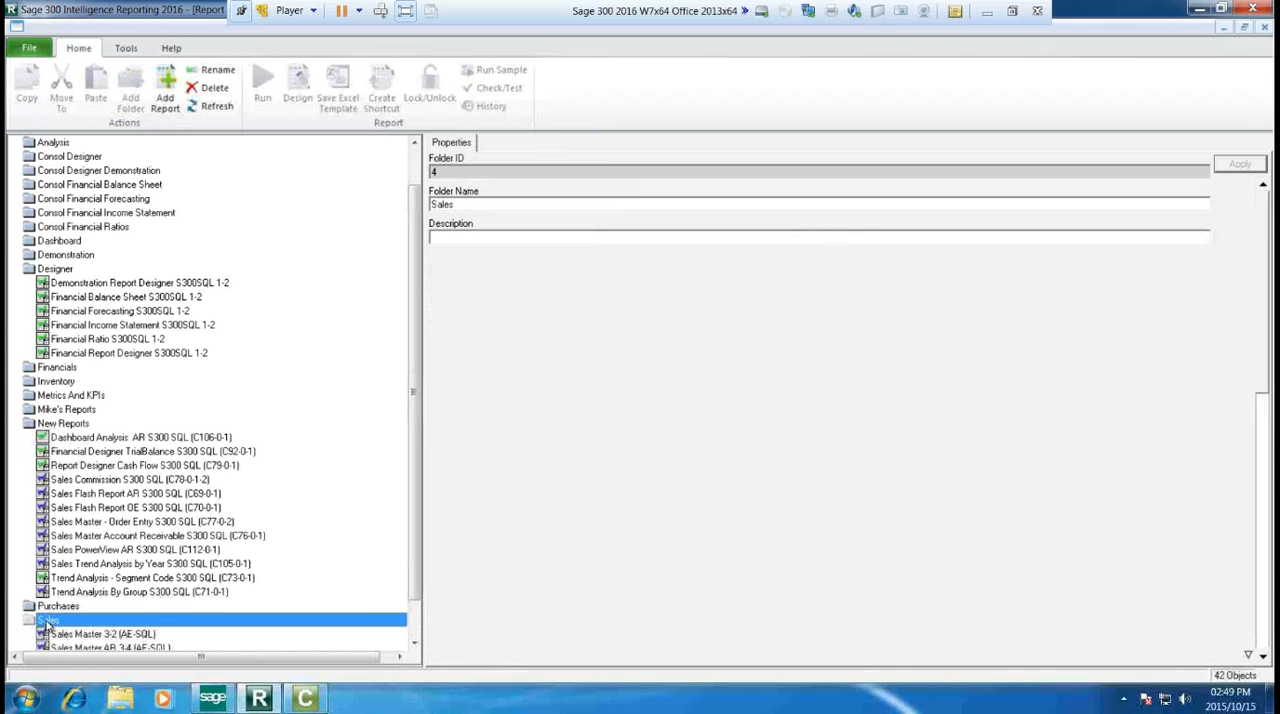
{"action": "scroll", "coordinate": [47, 626], "scroll_direction": "down", "scroll_amount": 1}
{"action": "left_click", "coordinate": [82, 622]}
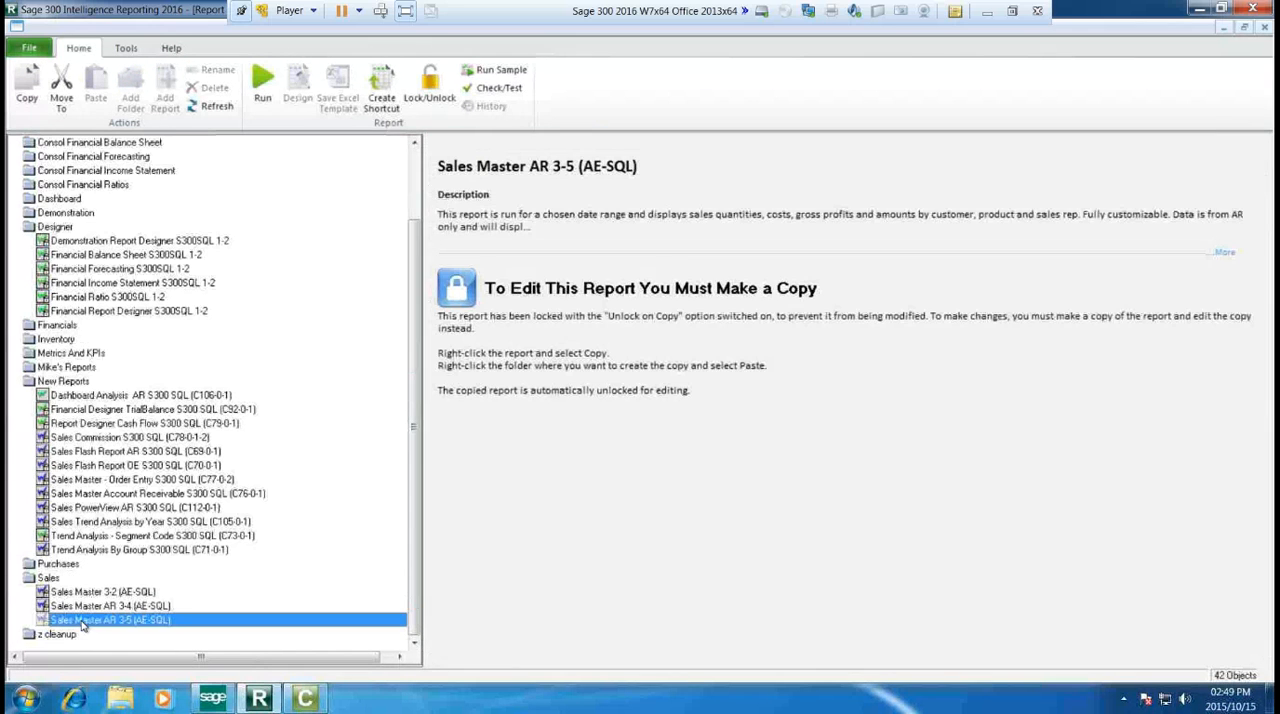
{"action": "left_click", "coordinate": [268, 89]}
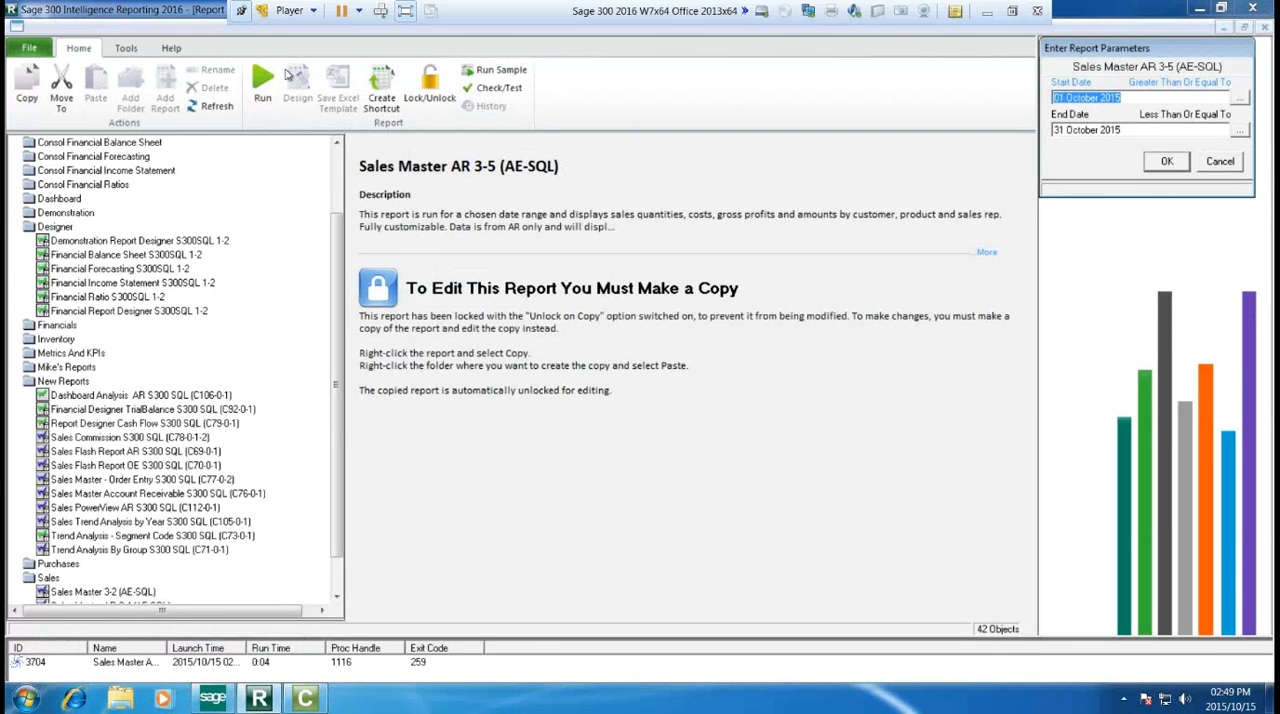
Step: Set the Sales Master report's start date to 01 January 2019 using the calendar
{"action": "left_click", "coordinate": [1240, 98]}
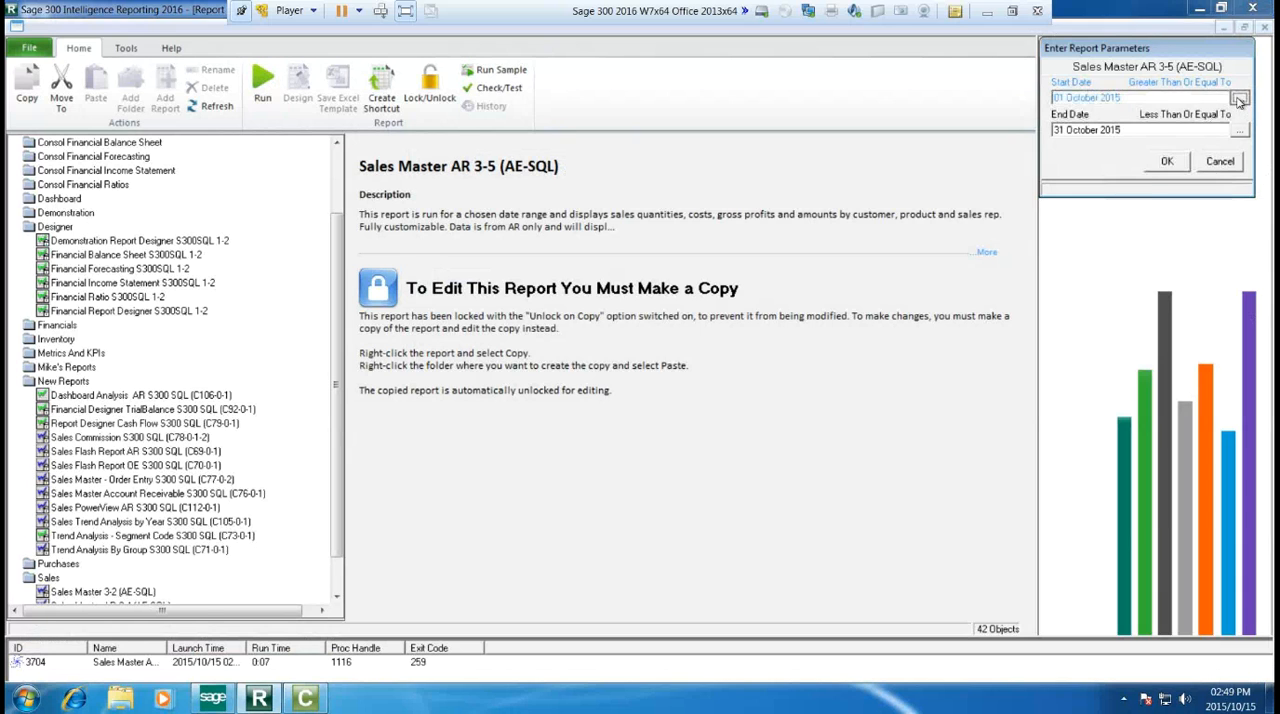
{"action": "left_click", "coordinate": [1140, 64]}
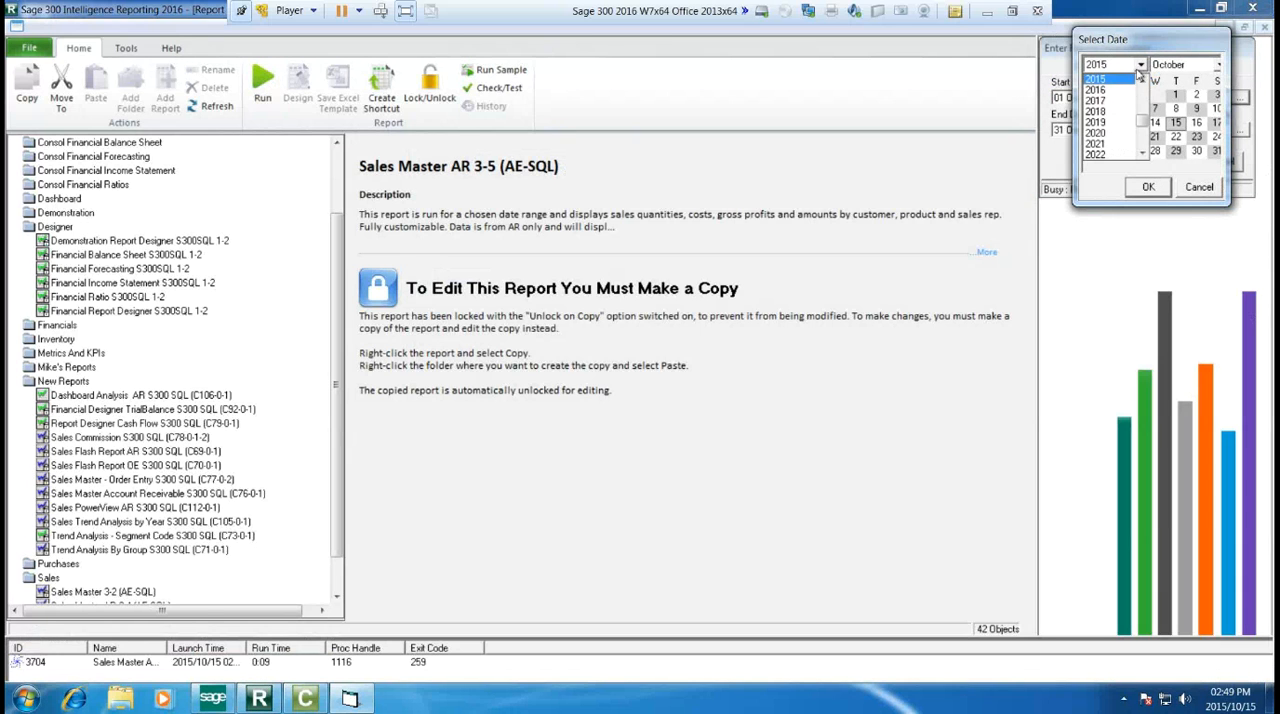
{"action": "left_click", "coordinate": [1120, 122]}
{"action": "left_click", "coordinate": [1165, 65]}
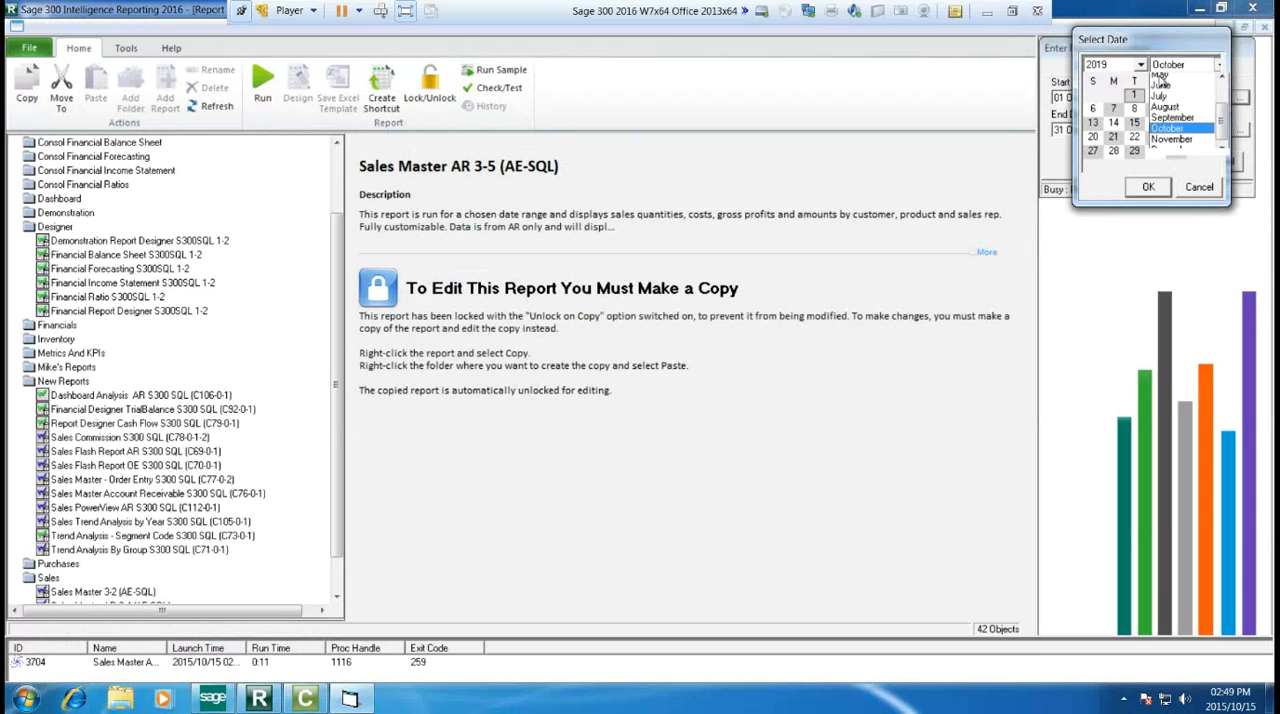
{"action": "scroll", "coordinate": [1163, 85], "scroll_direction": "up", "scroll_amount": 2}
{"action": "scroll", "coordinate": [1163, 85], "scroll_direction": "up", "scroll_amount": 1}
{"action": "left_click", "coordinate": [1160, 77]}
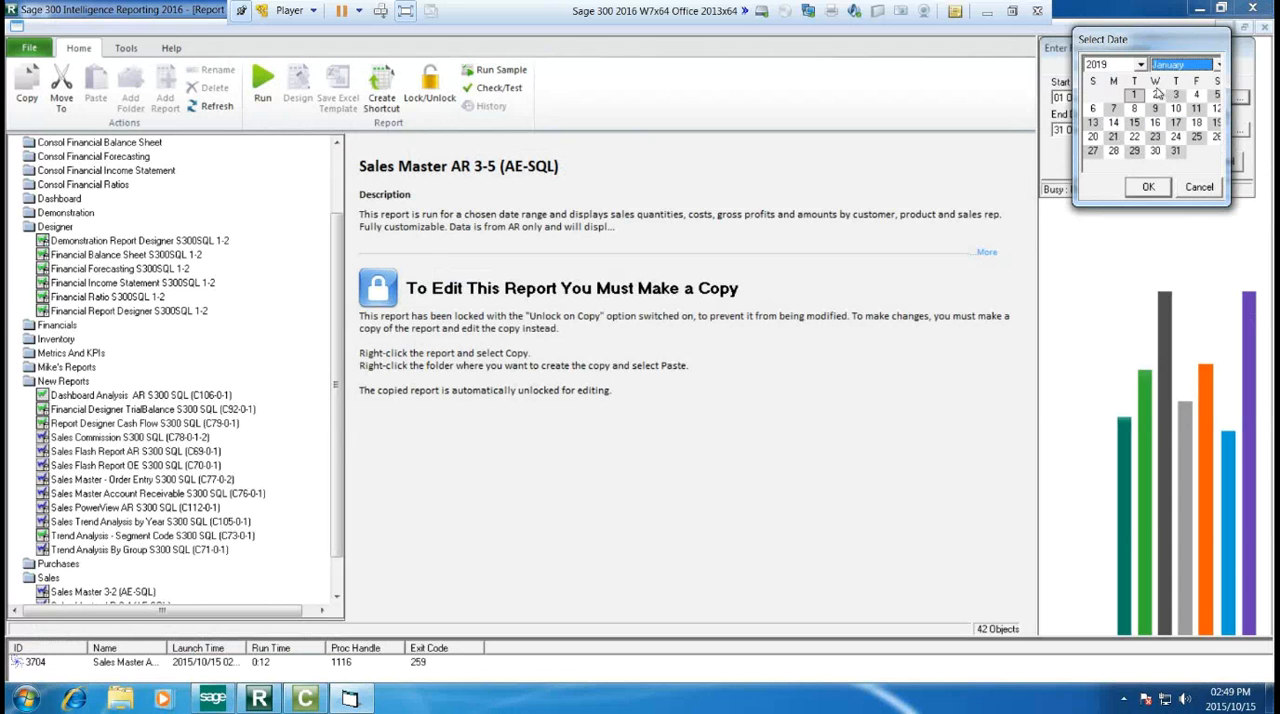
{"action": "left_click", "coordinate": [1146, 187]}
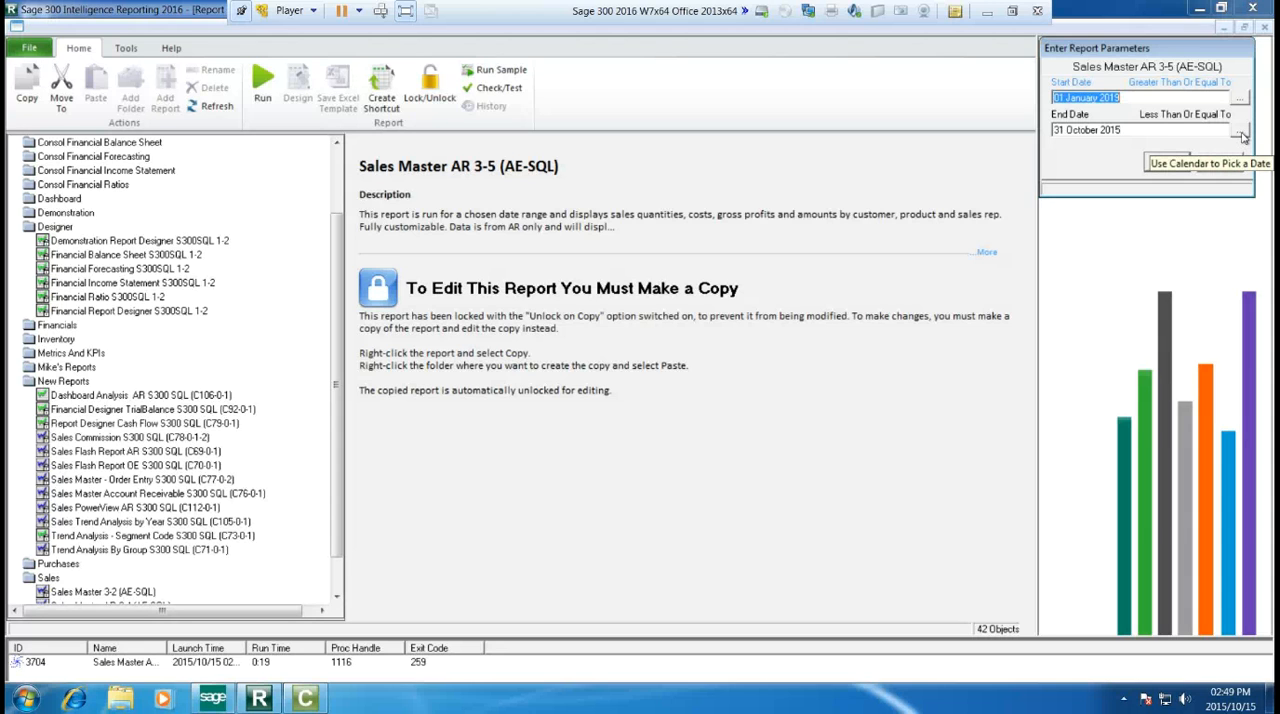
Step: Set the Sales Master report's end date to 01 December 2020 using the calendar, and run the report
{"action": "left_click", "coordinate": [1240, 133]}
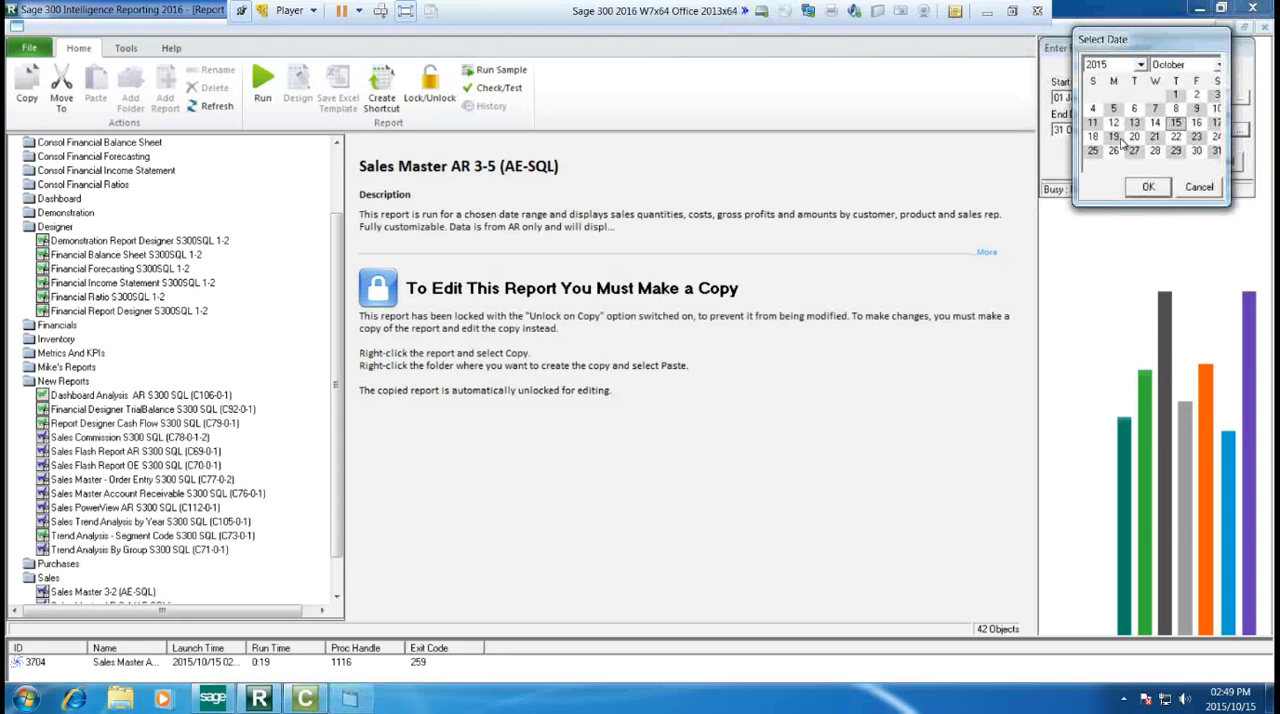
{"action": "left_click", "coordinate": [1140, 65]}
{"action": "left_click", "coordinate": [1097, 132]}
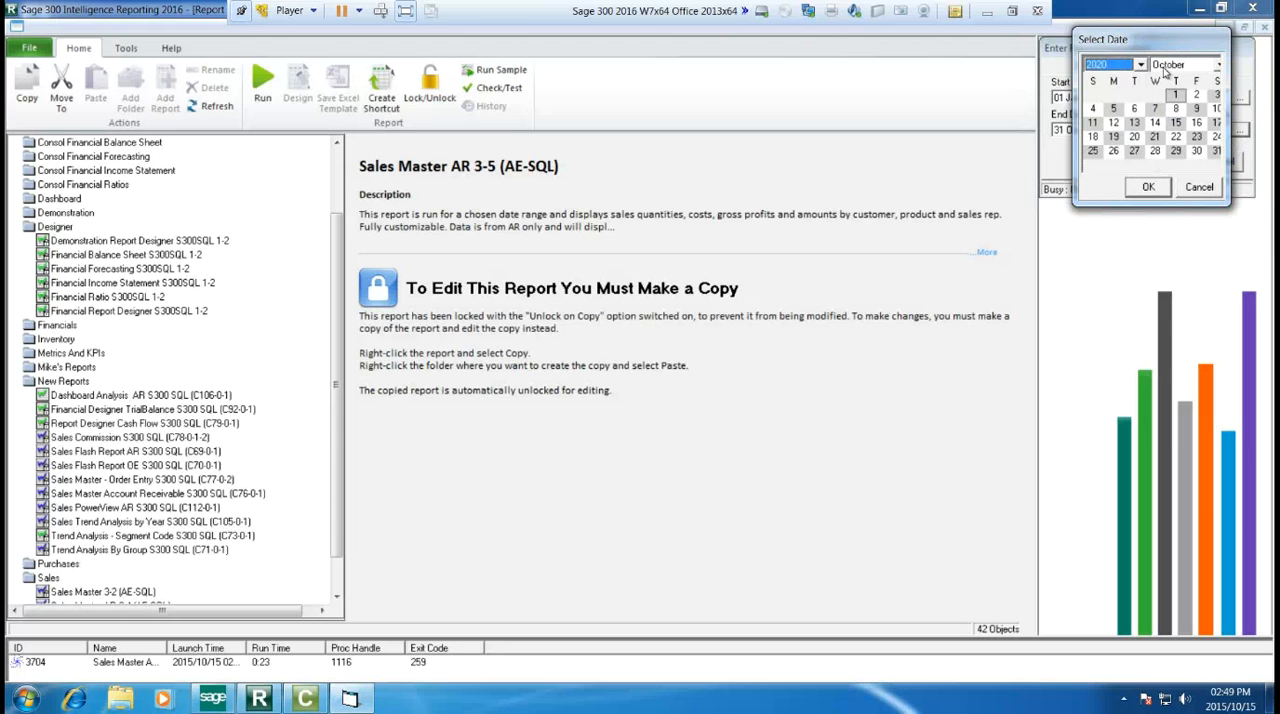
{"action": "left_click", "coordinate": [1170, 65]}
{"action": "left_click", "coordinate": [1170, 155]}
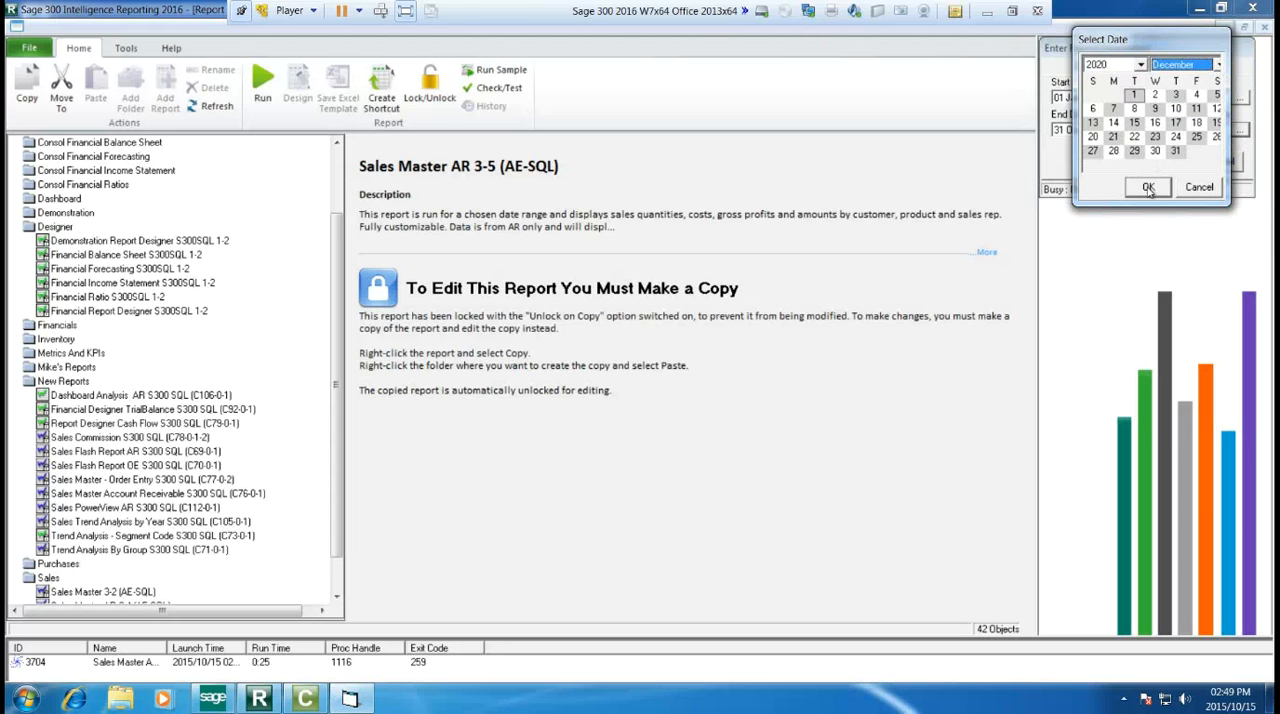
{"action": "left_click", "coordinate": [1148, 187]}
{"action": "left_click", "coordinate": [1166, 162]}
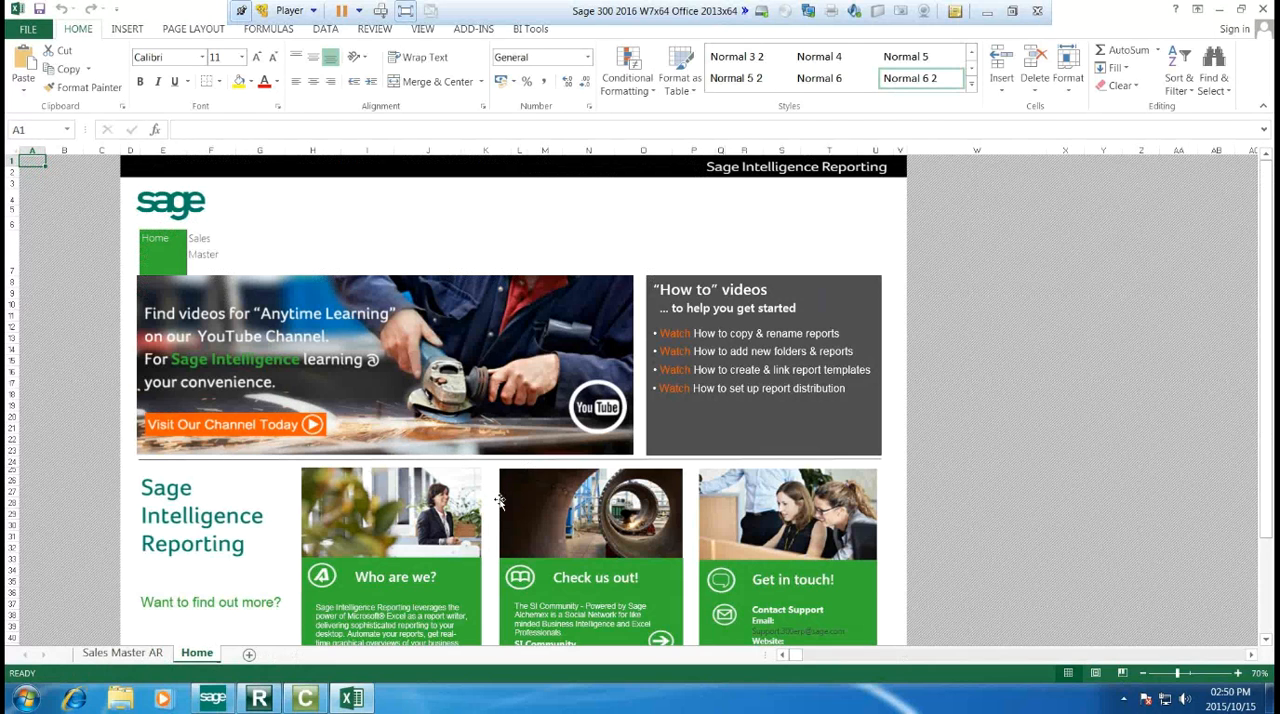
Step: Look over the generated workbook's Home sheet and open the Sales Master AR sheet
{"action": "scroll", "coordinate": [499, 501], "scroll_direction": "down", "scroll_amount": 4}
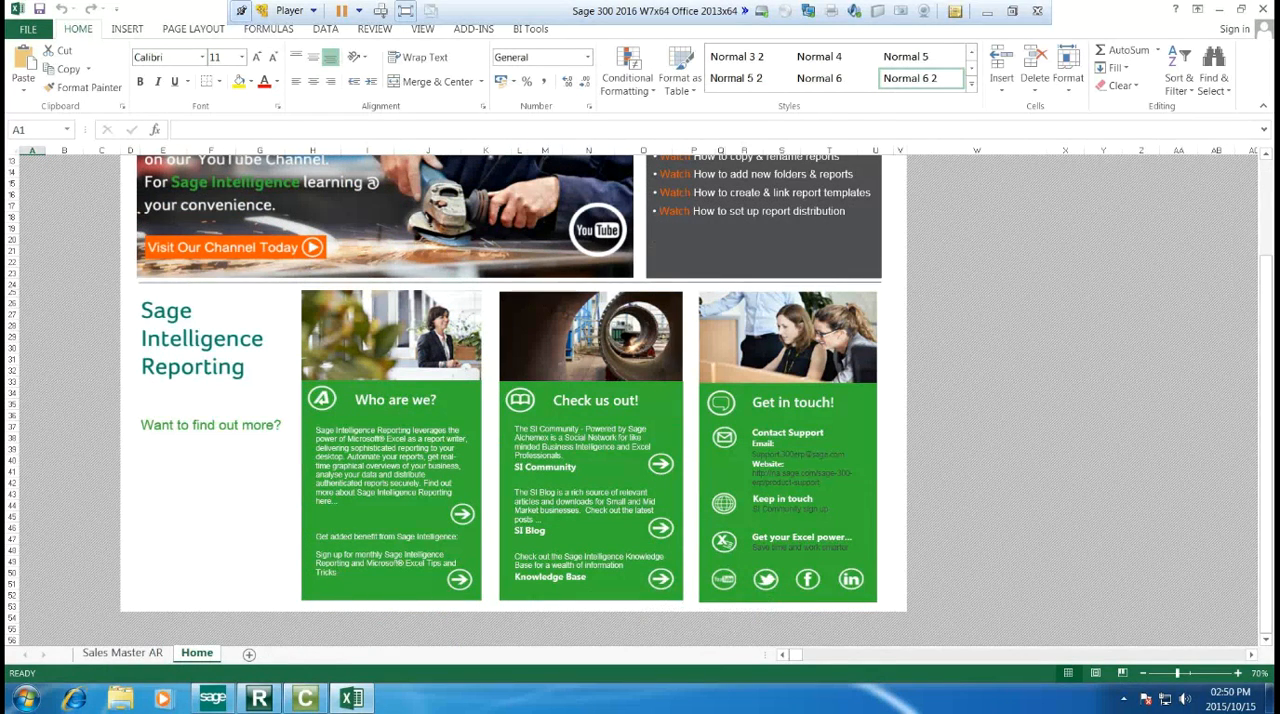
{"action": "scroll", "coordinate": [324, 491], "scroll_direction": "up", "scroll_amount": 4}
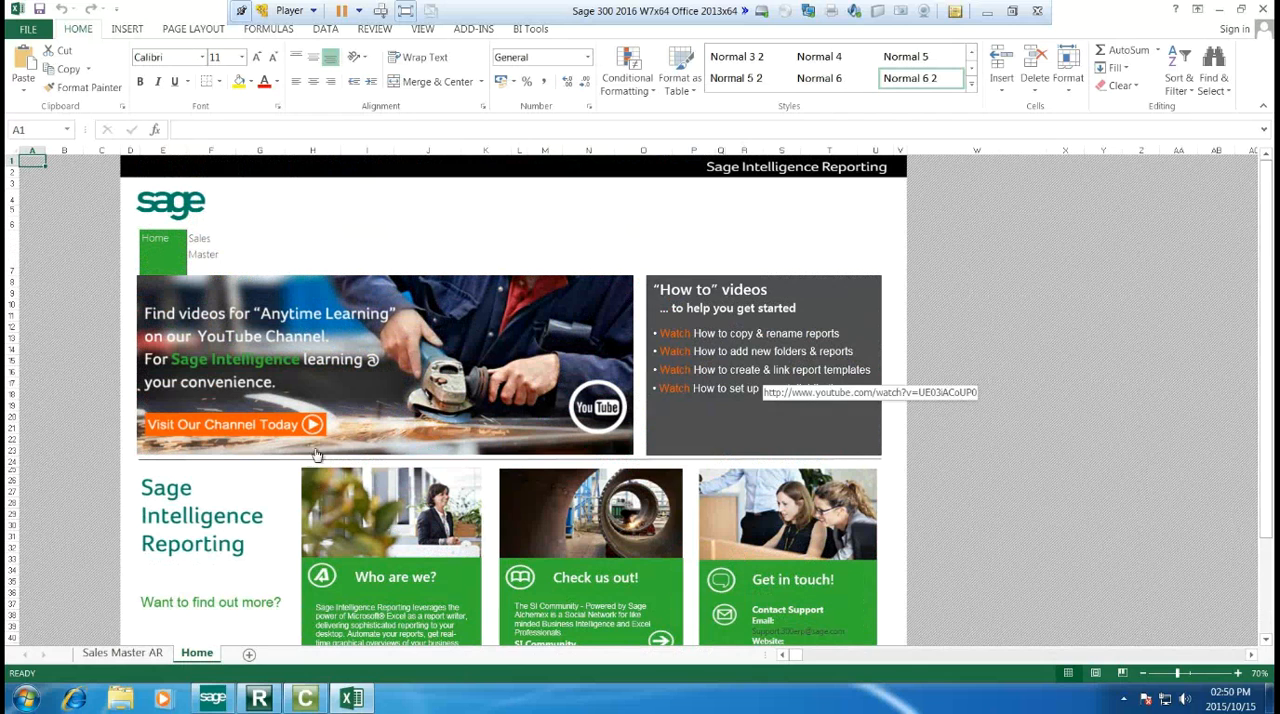
{"action": "left_click", "coordinate": [115, 651]}
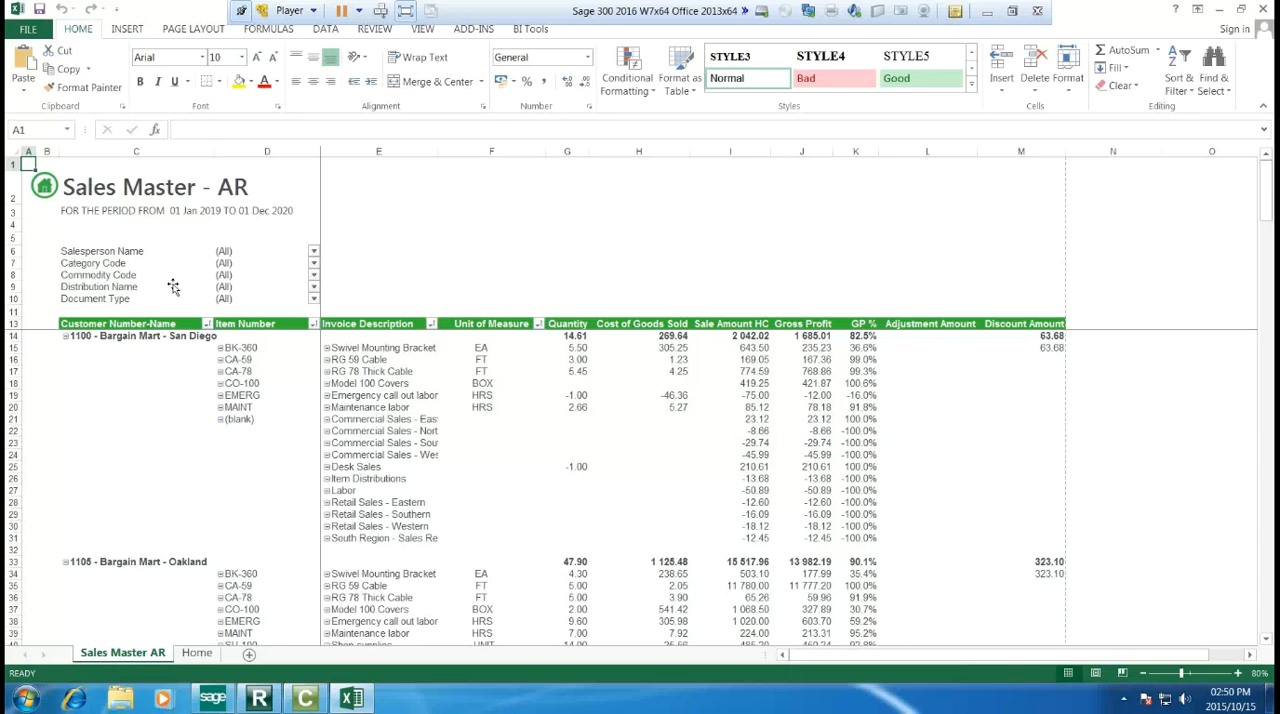
Step: Filter the Sales Master report by the third salesperson listed, and switch the filter to the second salesperson
{"action": "left_click", "coordinate": [314, 252]}
{"action": "left_click", "coordinate": [179, 329]}
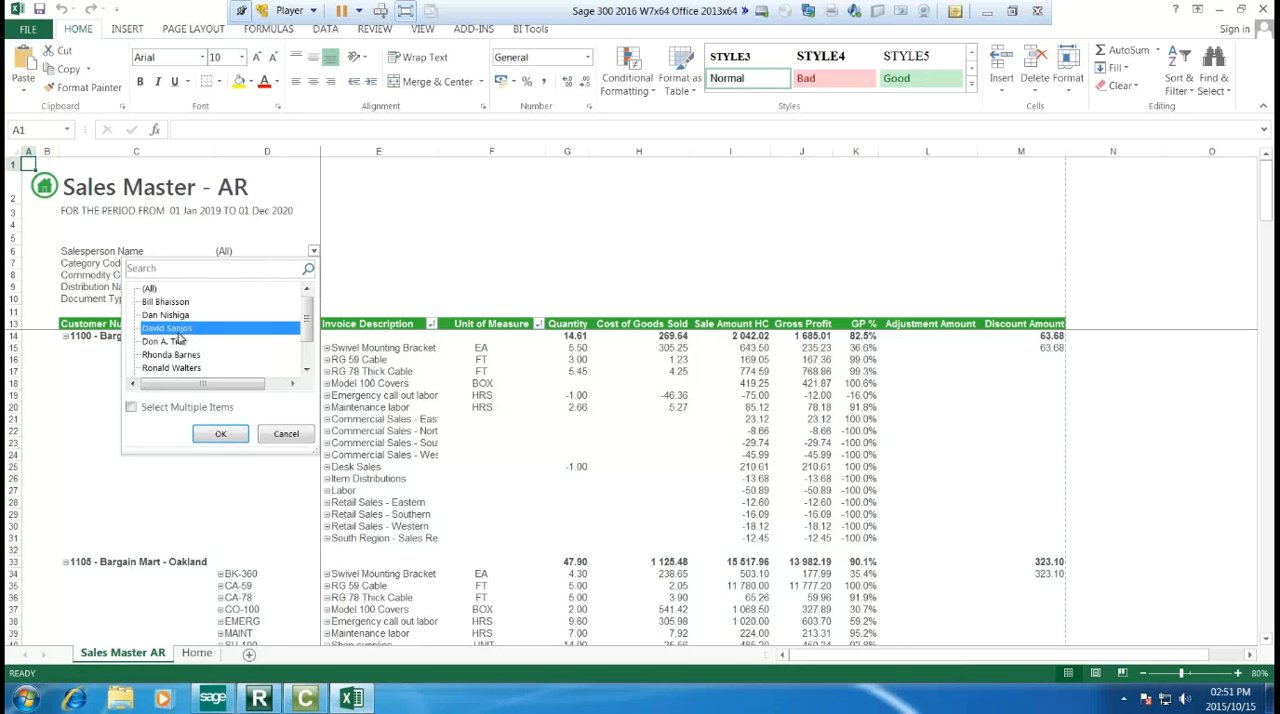
{"action": "left_click", "coordinate": [216, 436]}
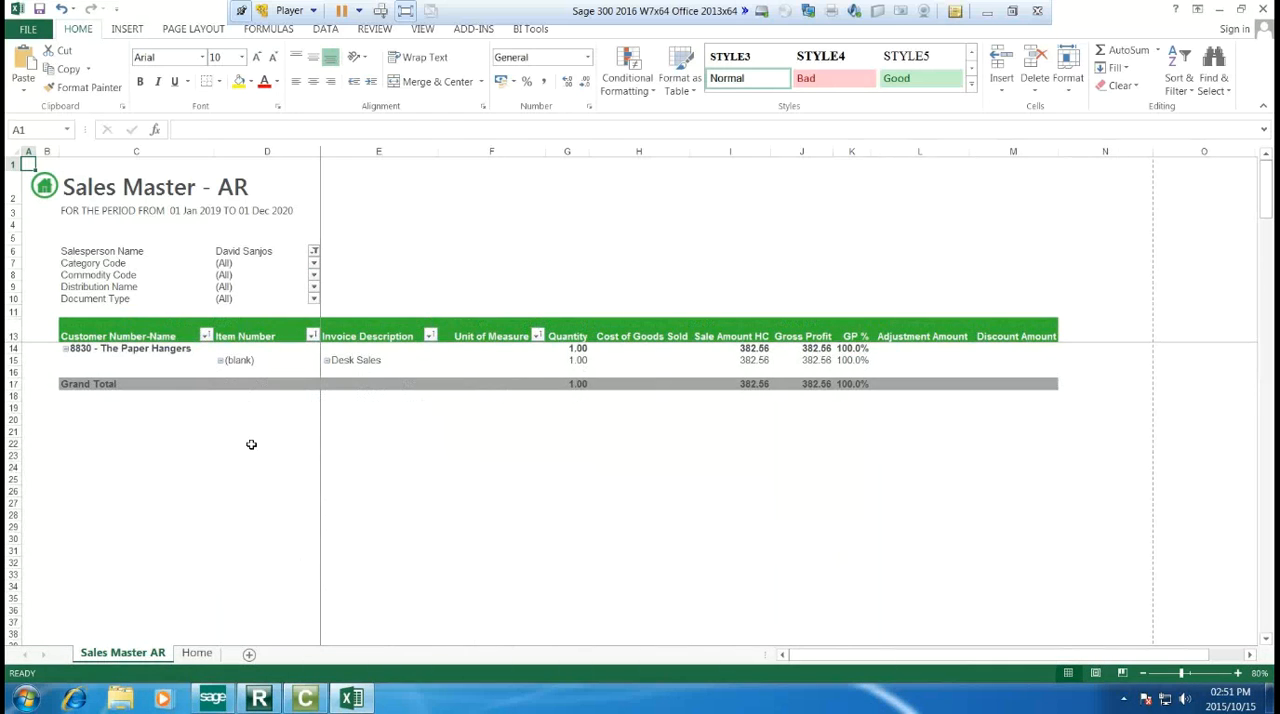
{"action": "left_click", "coordinate": [314, 252]}
{"action": "left_click", "coordinate": [186, 315]}
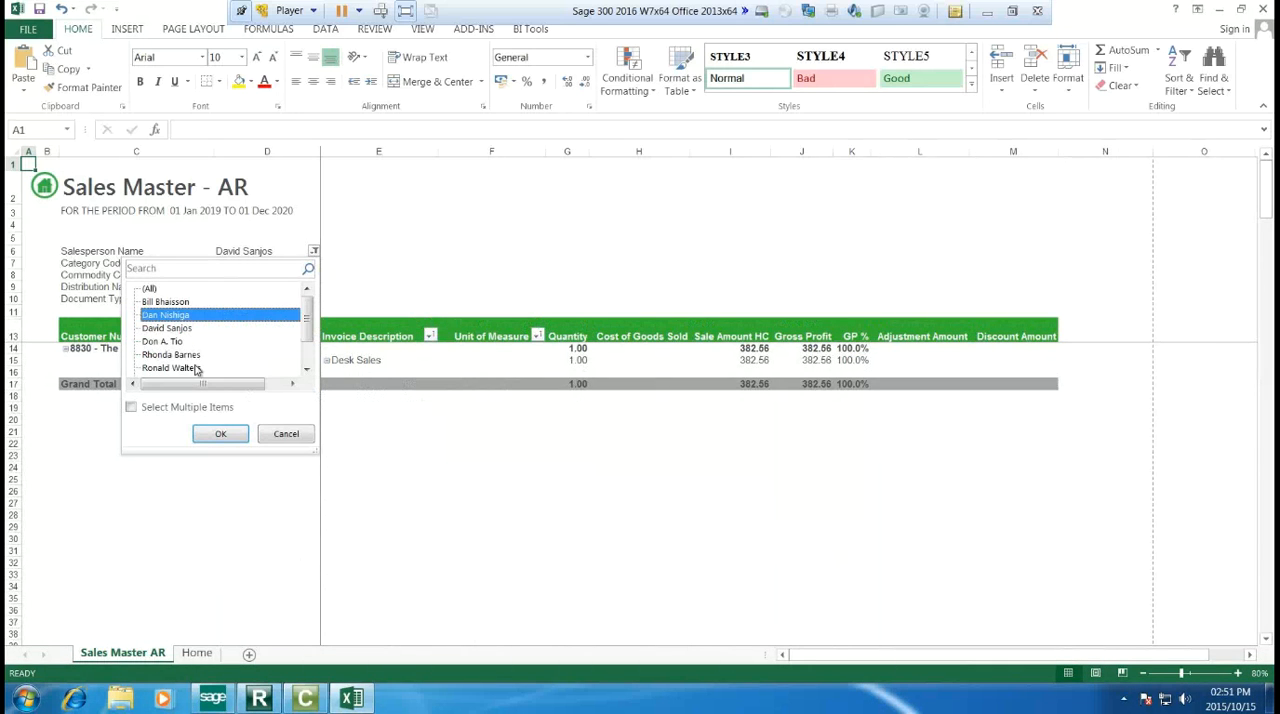
{"action": "left_click", "coordinate": [216, 434]}
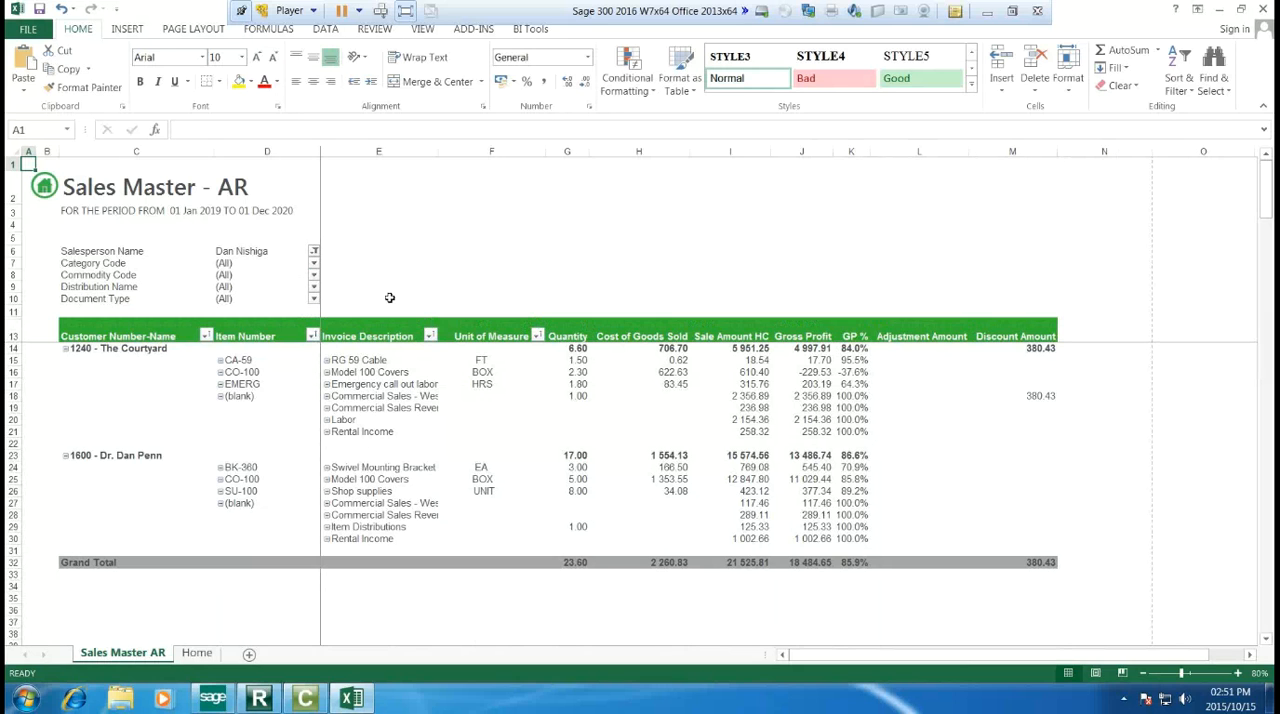
Step: Allow multiple items in the Salesperson Name filter, add the third and fourth salespeople, and review the filtered rows
{"action": "left_click", "coordinate": [314, 251]}
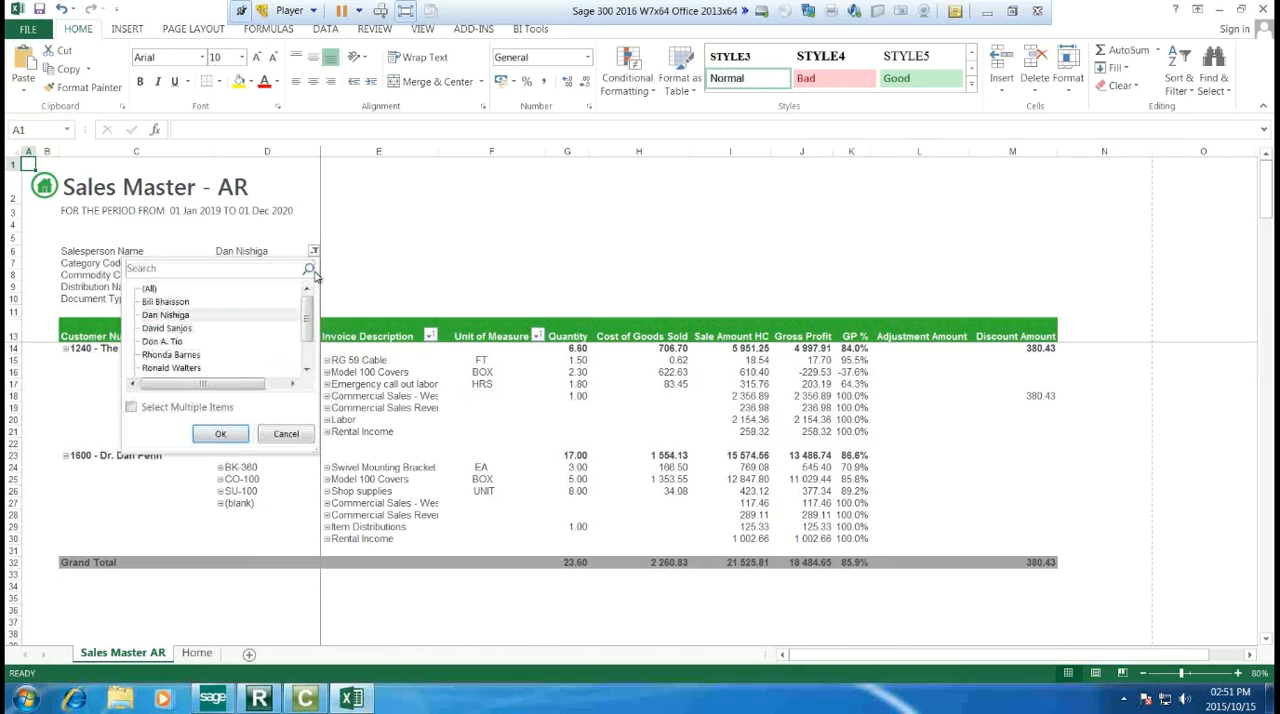
{"action": "left_click", "coordinate": [133, 408]}
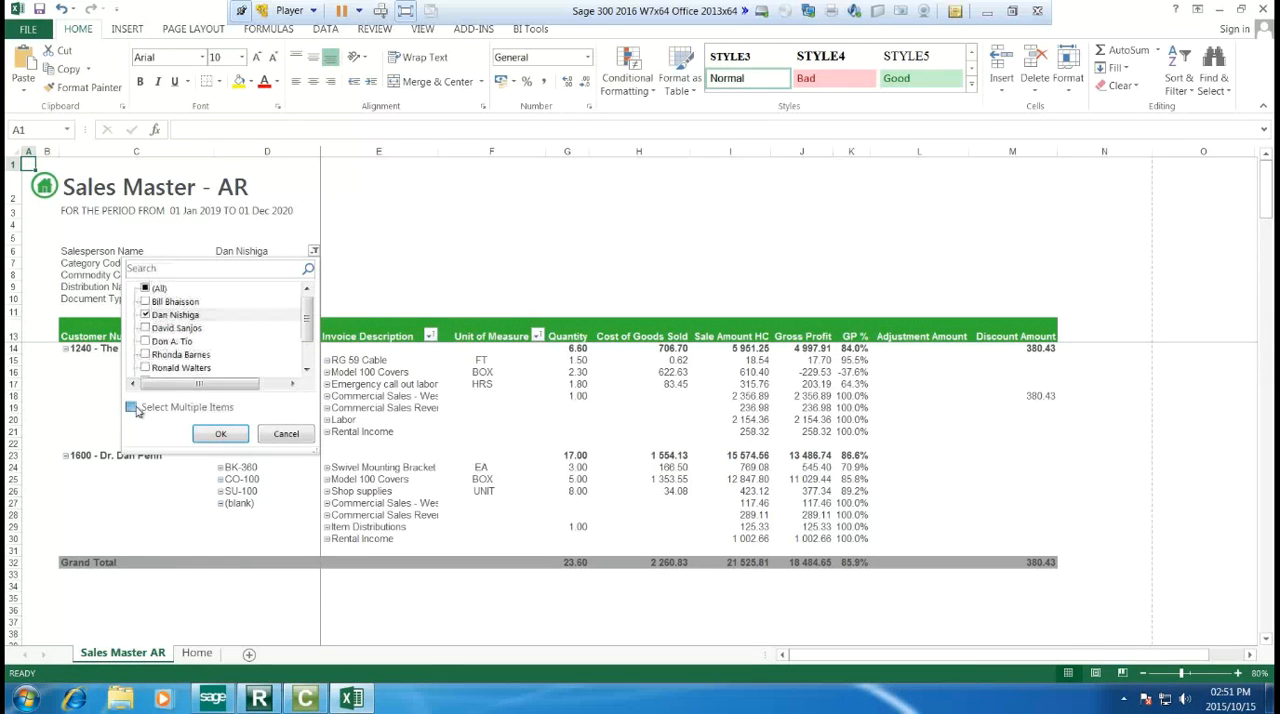
{"action": "left_click", "coordinate": [146, 341]}
{"action": "left_click", "coordinate": [146, 328]}
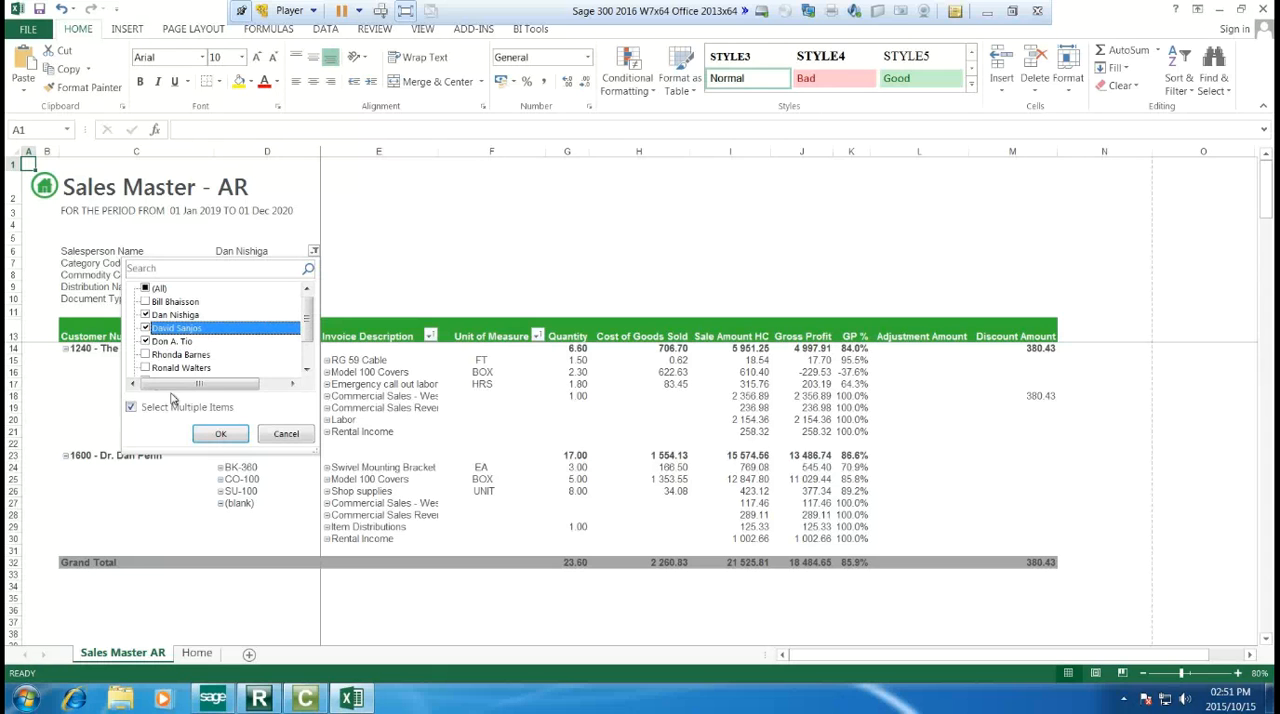
{"action": "left_click", "coordinate": [220, 434]}
{"action": "scroll", "coordinate": [565, 460], "scroll_direction": "down", "scroll_amount": 14}
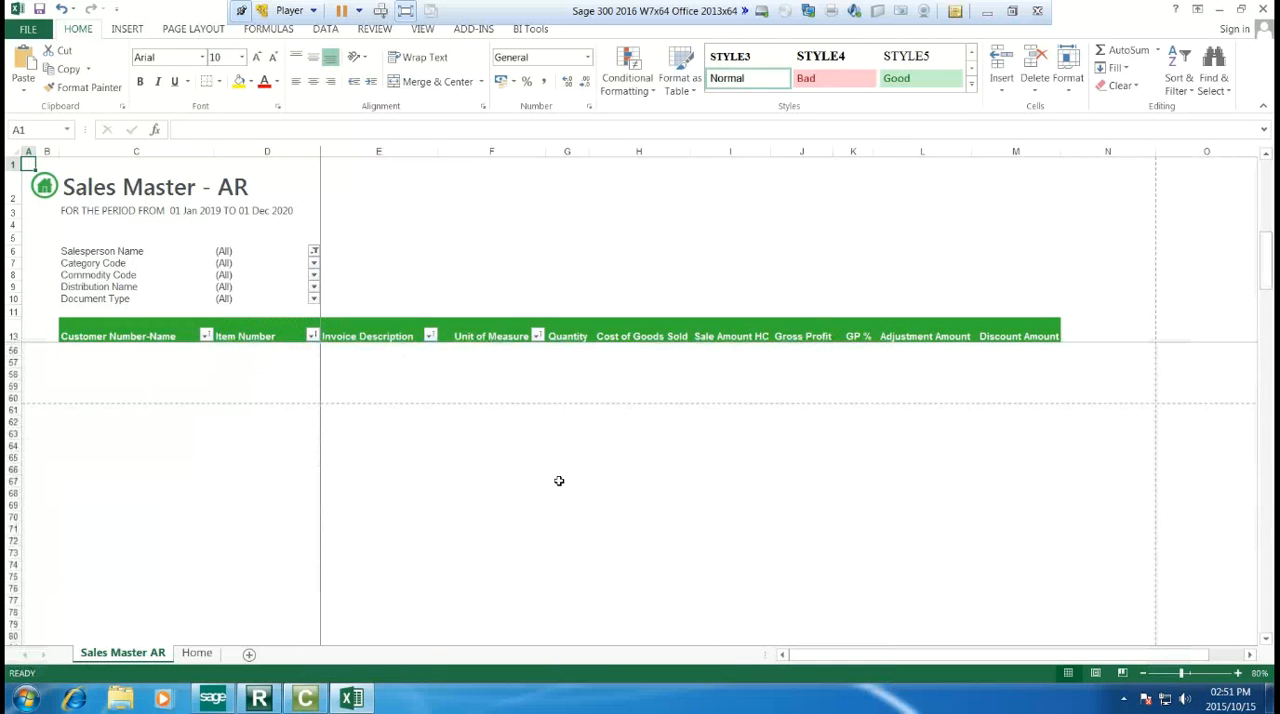
{"action": "scroll", "coordinate": [559, 481], "scroll_direction": "up", "scroll_amount": 8}
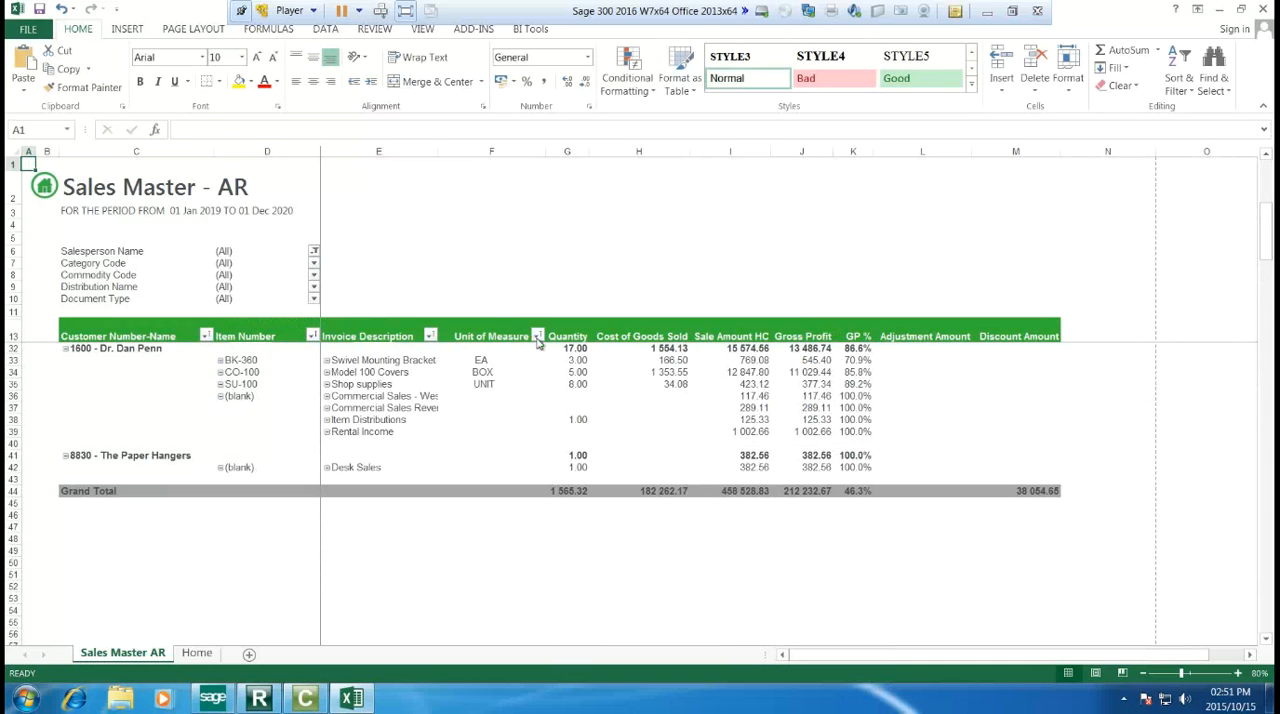
{"action": "scroll", "coordinate": [538, 340], "scroll_direction": "up", "scroll_amount": 3}
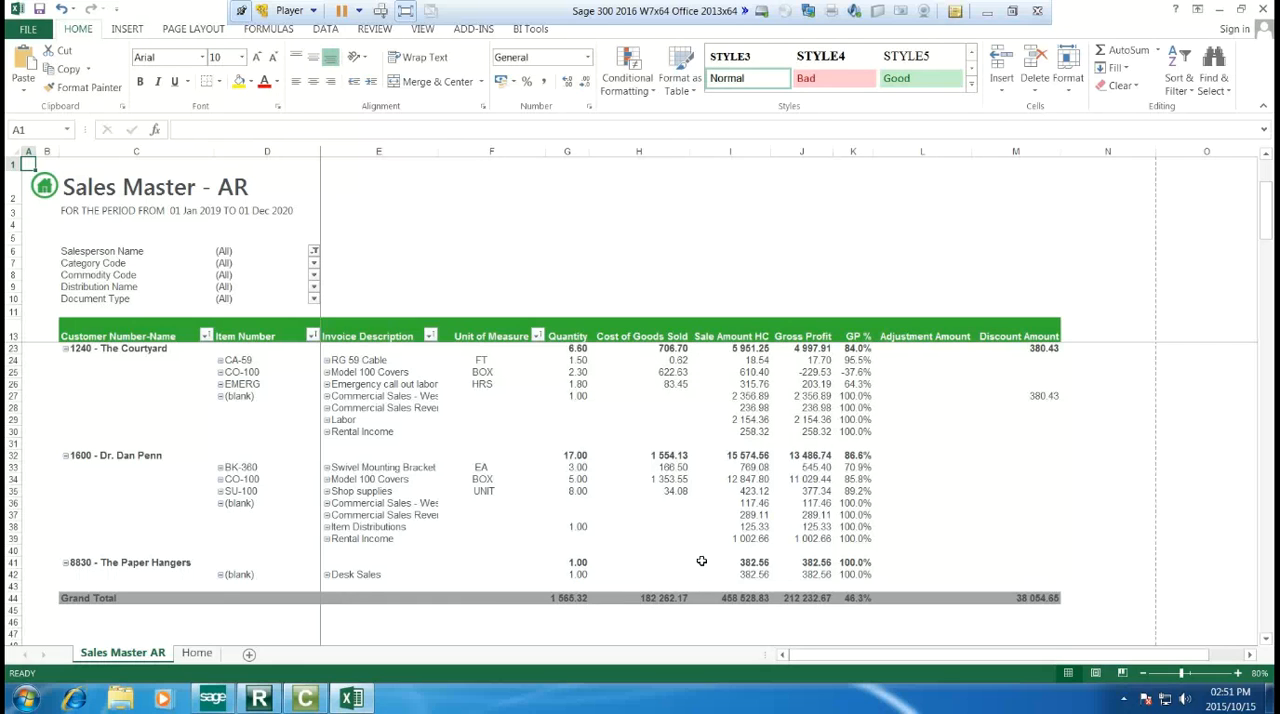
{"action": "mouse_move", "coordinate": [699, 559]}
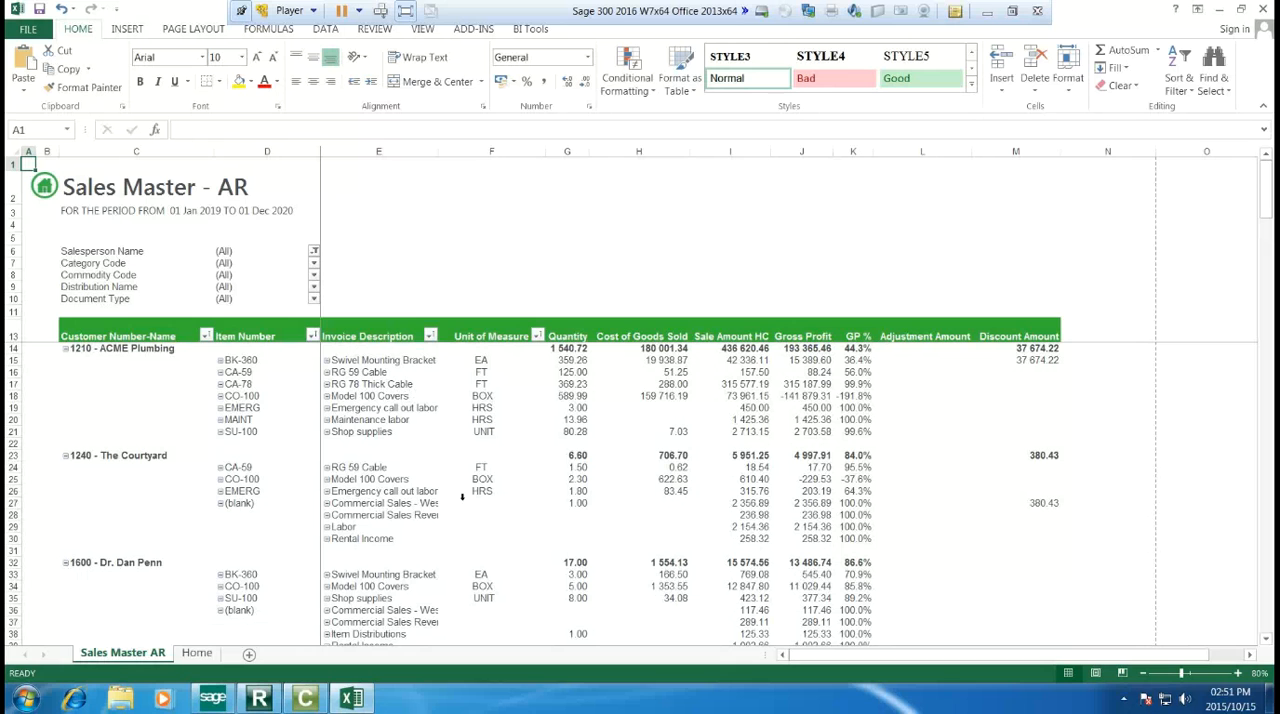
Step: Unhide Sheet1 containing the report's raw data
{"action": "right_click", "coordinate": [196, 654]}
{"action": "left_click", "coordinate": [223, 628]}
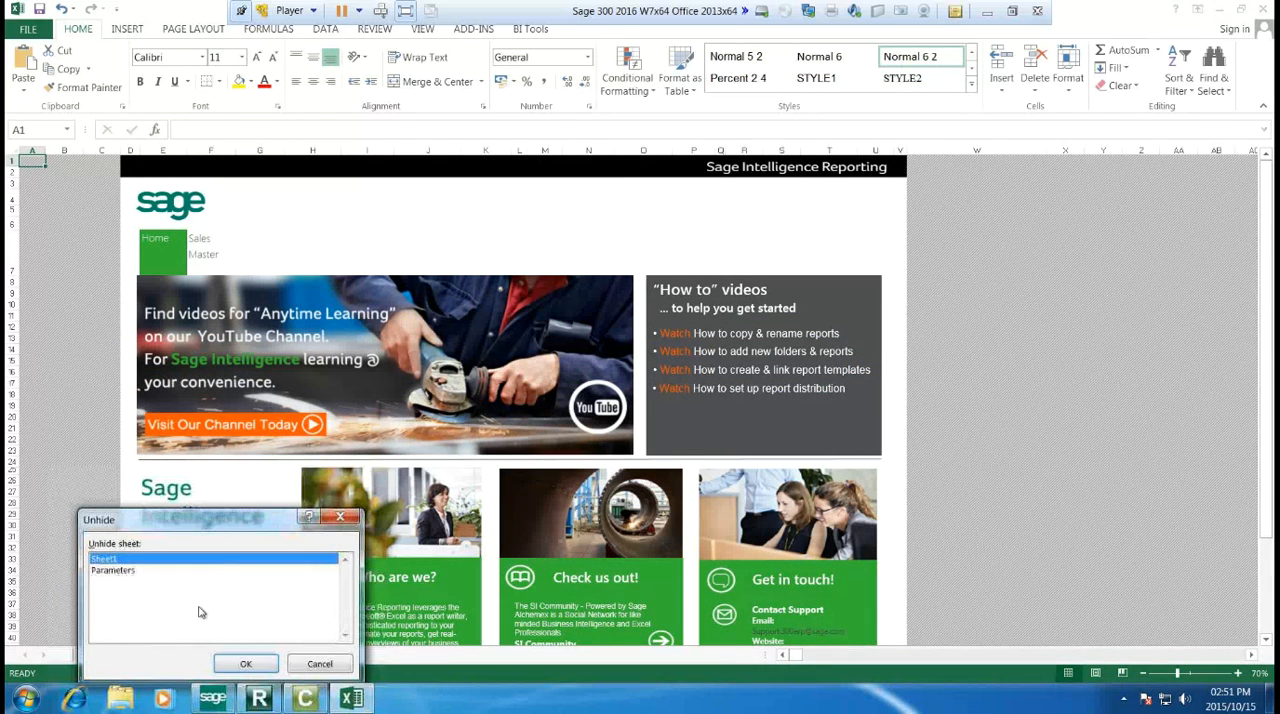
{"action": "left_click", "coordinate": [110, 572]}
{"action": "left_click", "coordinate": [246, 658]}
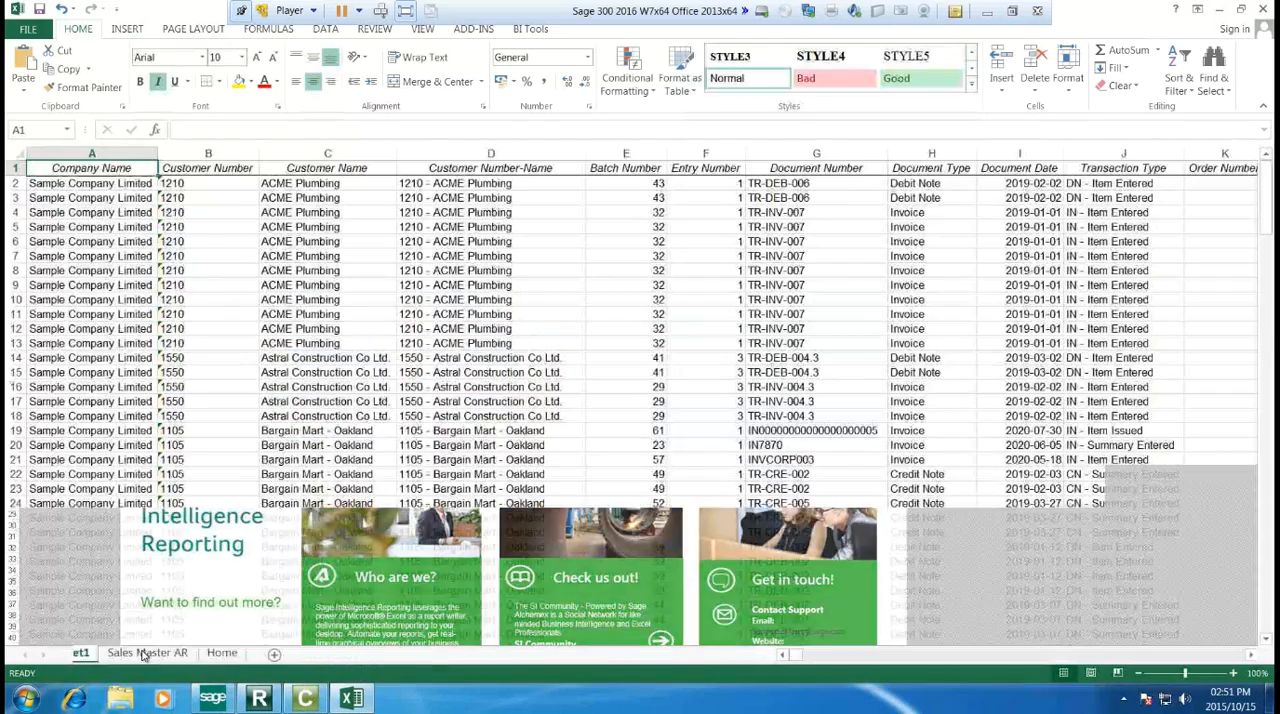
Step: Examine the raw transaction rows and columns on Sheet1, and return to the Sales Master AR sheet
{"action": "scroll", "coordinate": [381, 458], "scroll_direction": "down", "scroll_amount": 20}
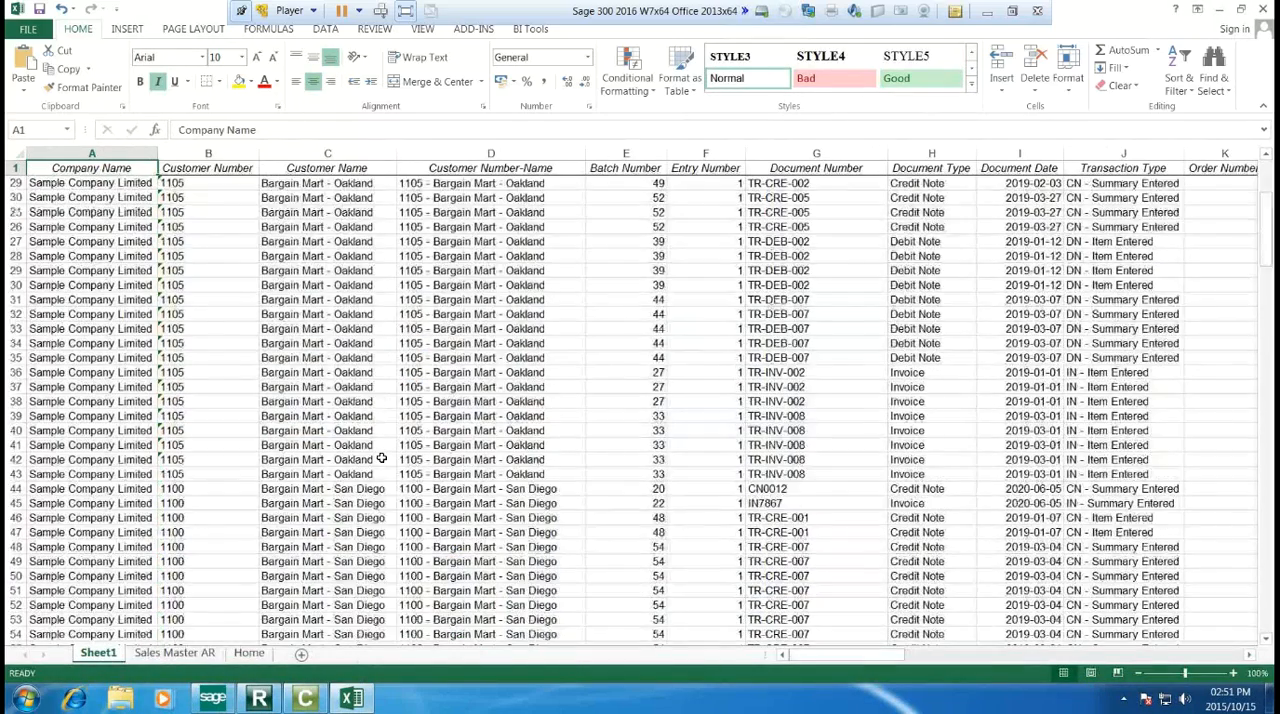
{"action": "scroll", "coordinate": [381, 458], "scroll_direction": "up", "scroll_amount": 20}
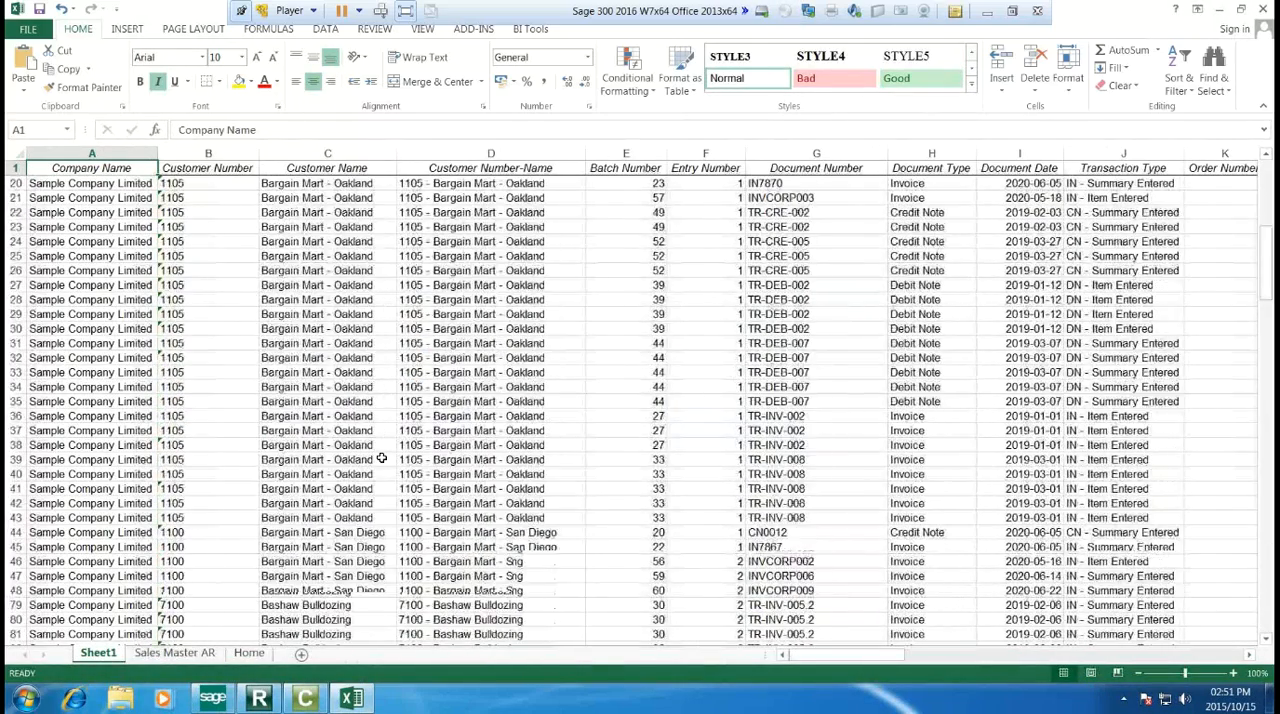
{"action": "left_click_drag", "start_coordinate": [891, 660], "coordinate": [600, 660]}
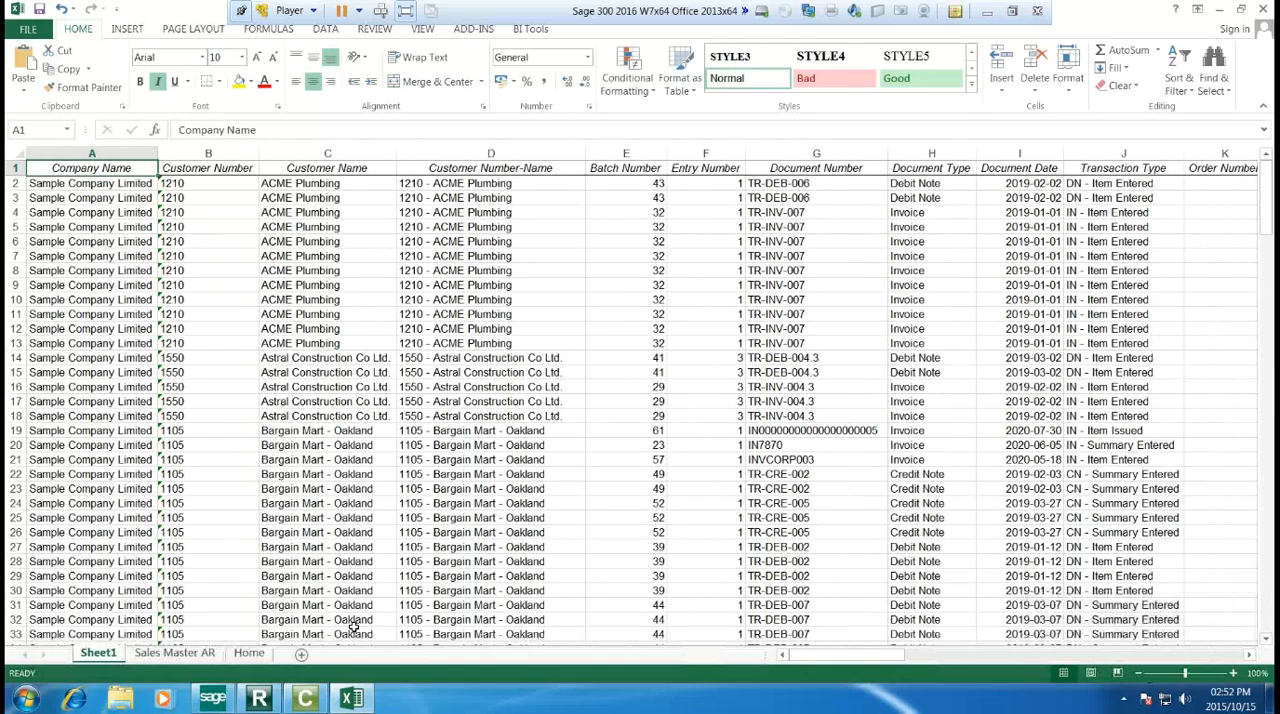
{"action": "left_click", "coordinate": [178, 653]}
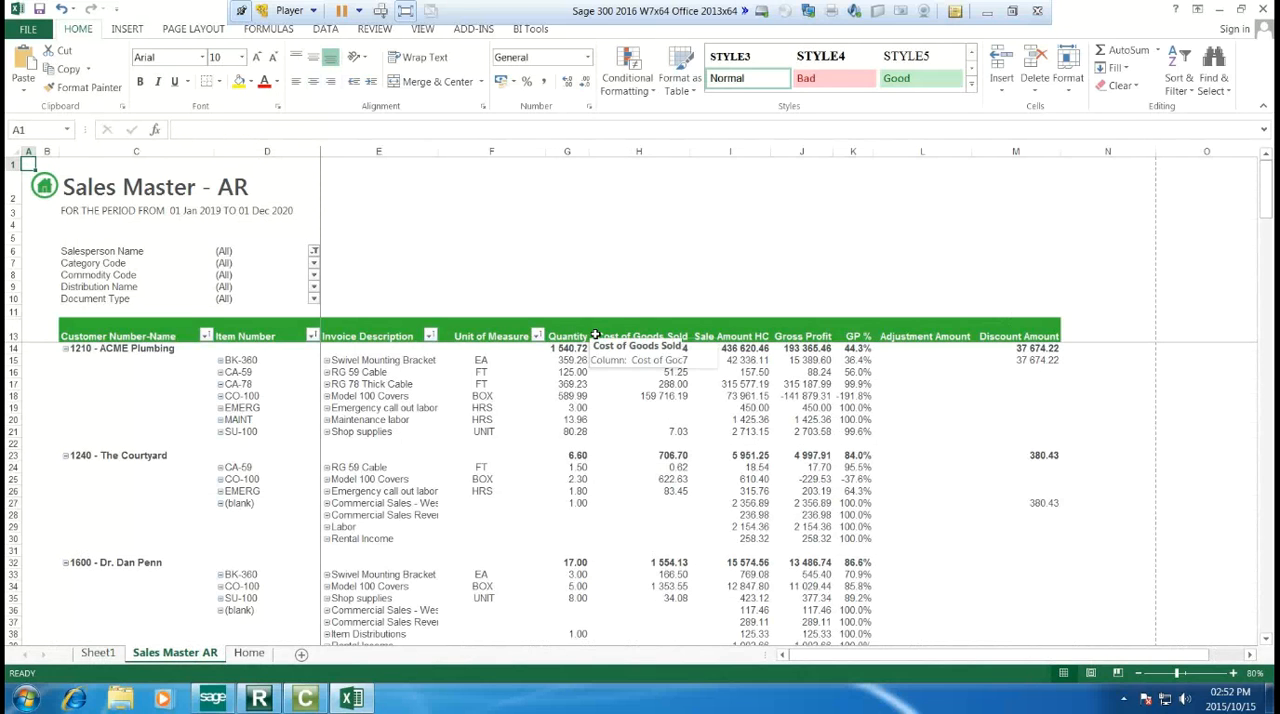
Step: Close the Sales Master workbook and collapse the New Reports and Sales folders in the report list
{"action": "left_click", "coordinate": [1262, 11]}
{"action": "left_click", "coordinate": [712, 406]}
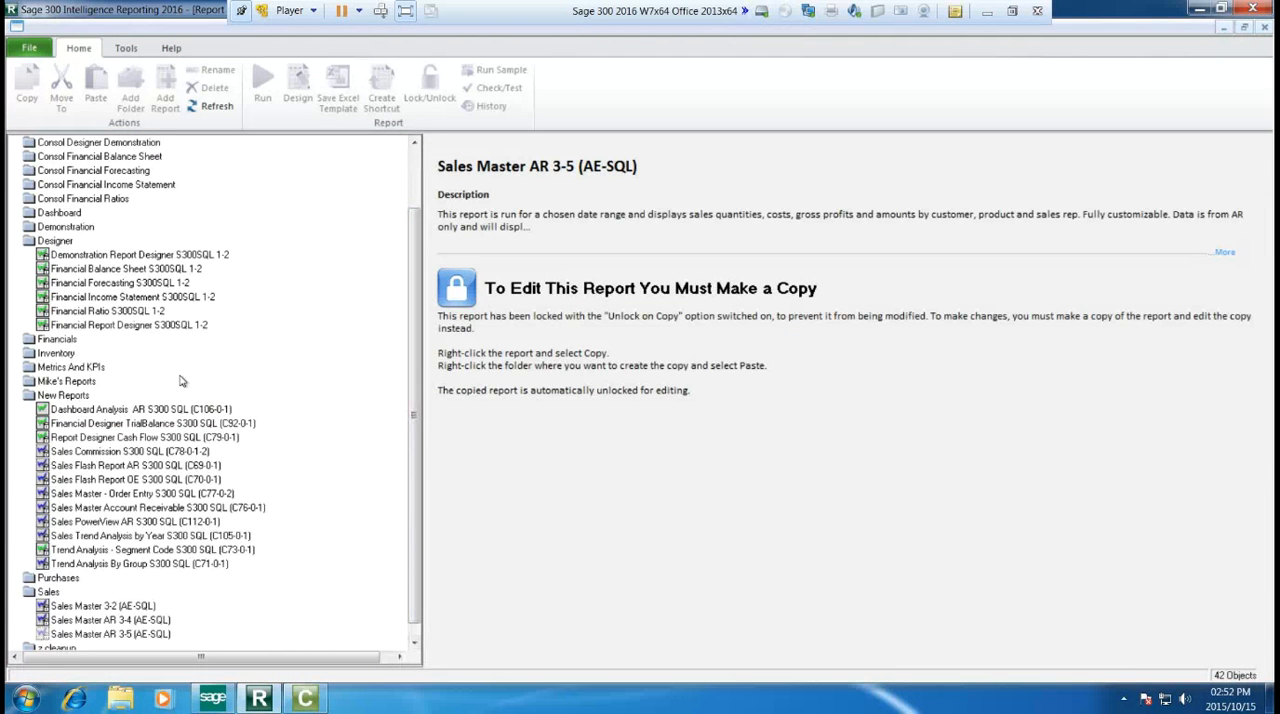
{"action": "left_click", "coordinate": [67, 397]}
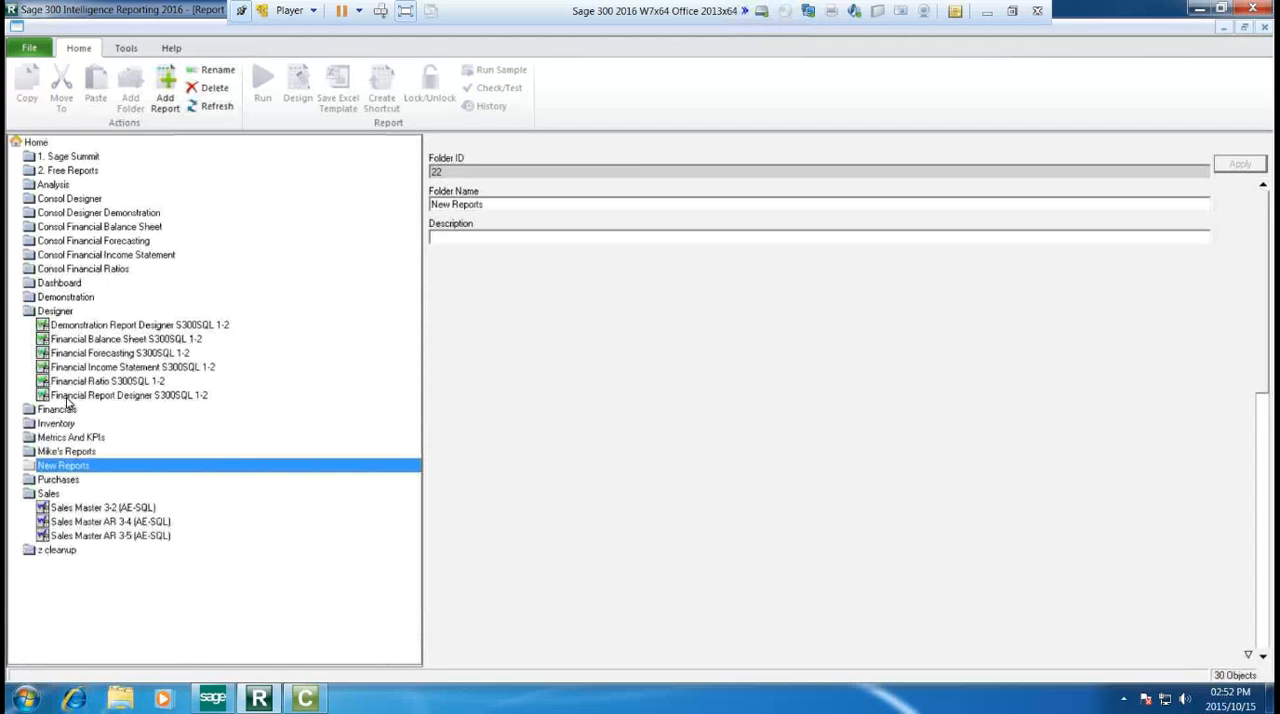
{"action": "left_click", "coordinate": [141, 397]}
{"action": "left_click", "coordinate": [230, 493]}
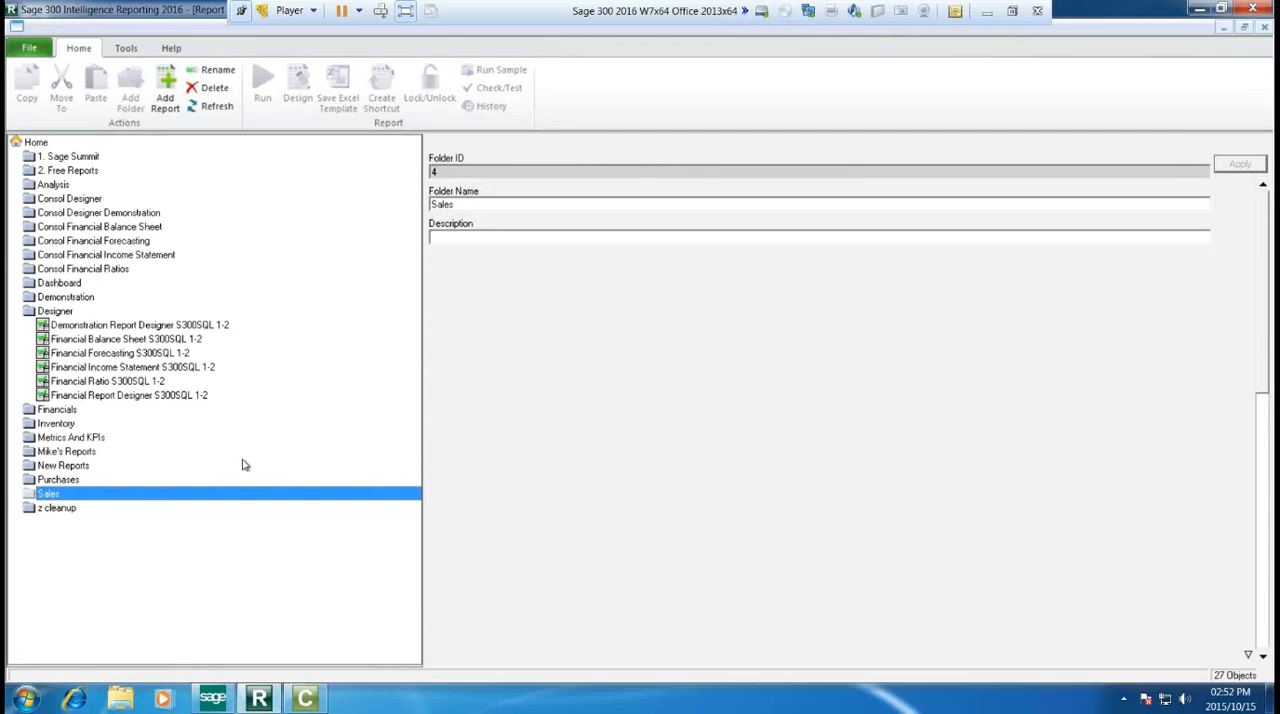
Step: Run the Financial Report Designer S300SQL 1-2 report for all financial years: 2018, 2019 and 2020
{"action": "left_click", "coordinate": [117, 396]}
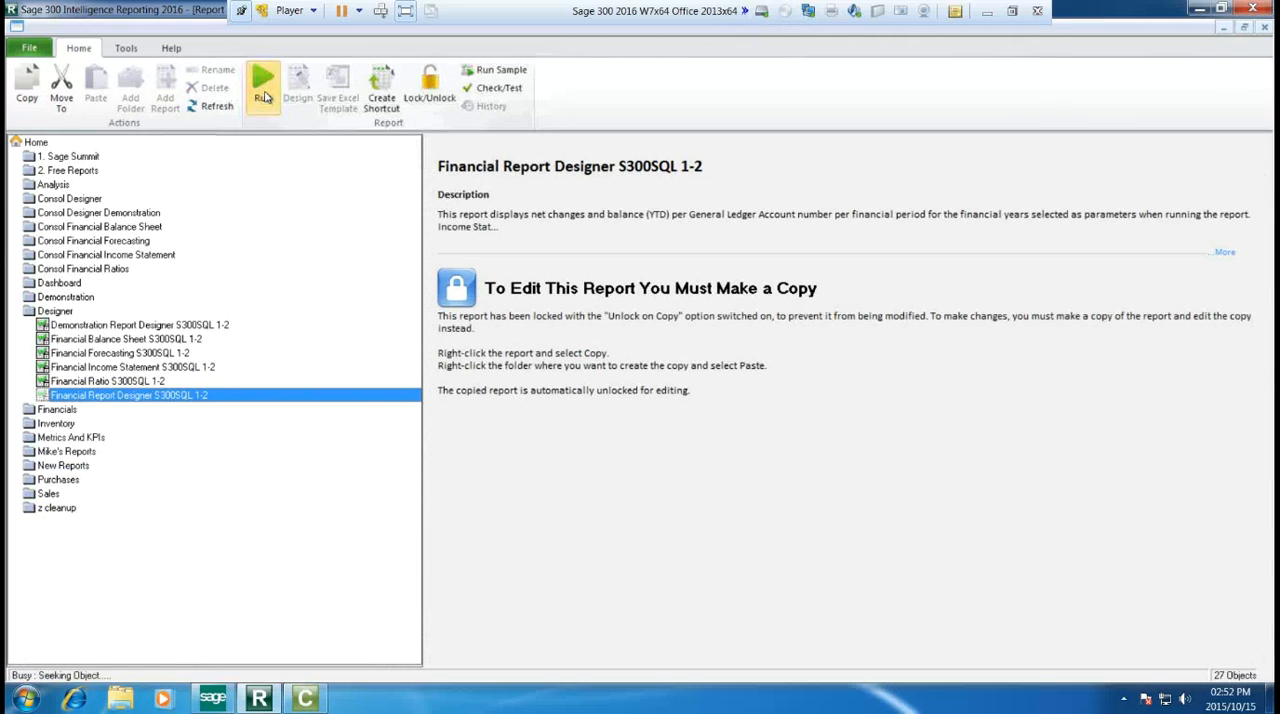
{"action": "left_click", "coordinate": [263, 90]}
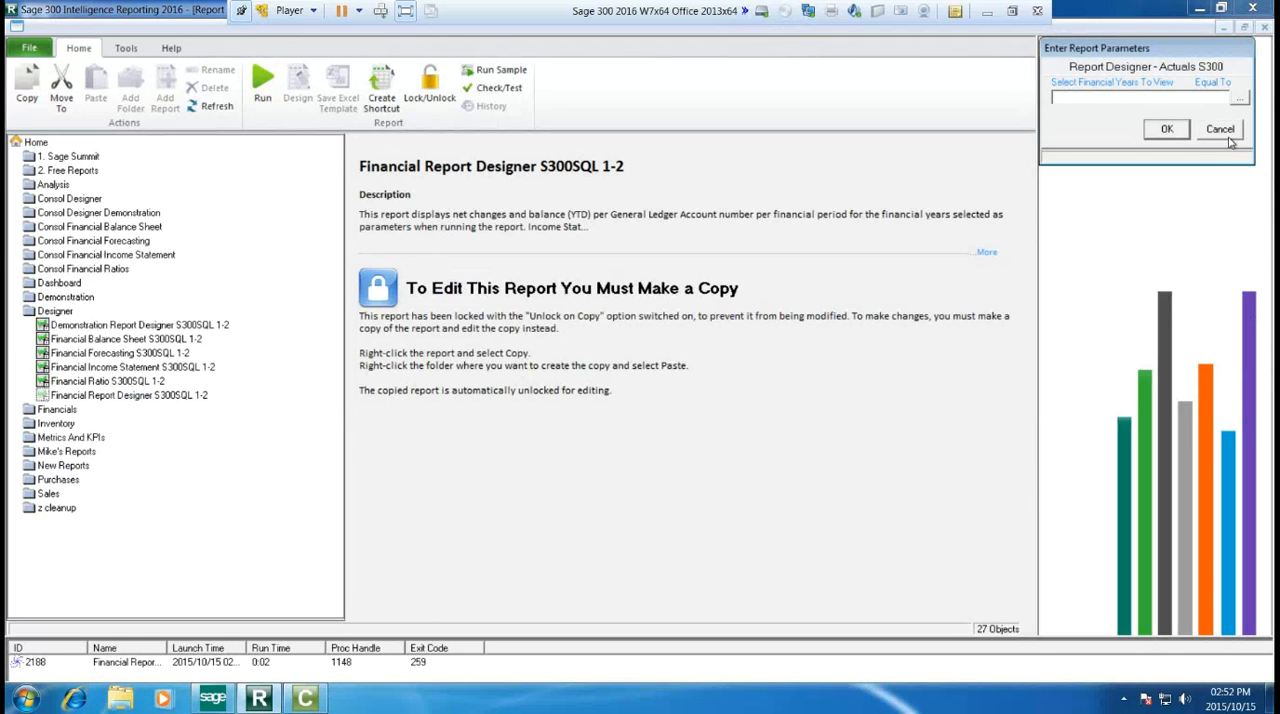
{"action": "left_click", "coordinate": [1240, 102]}
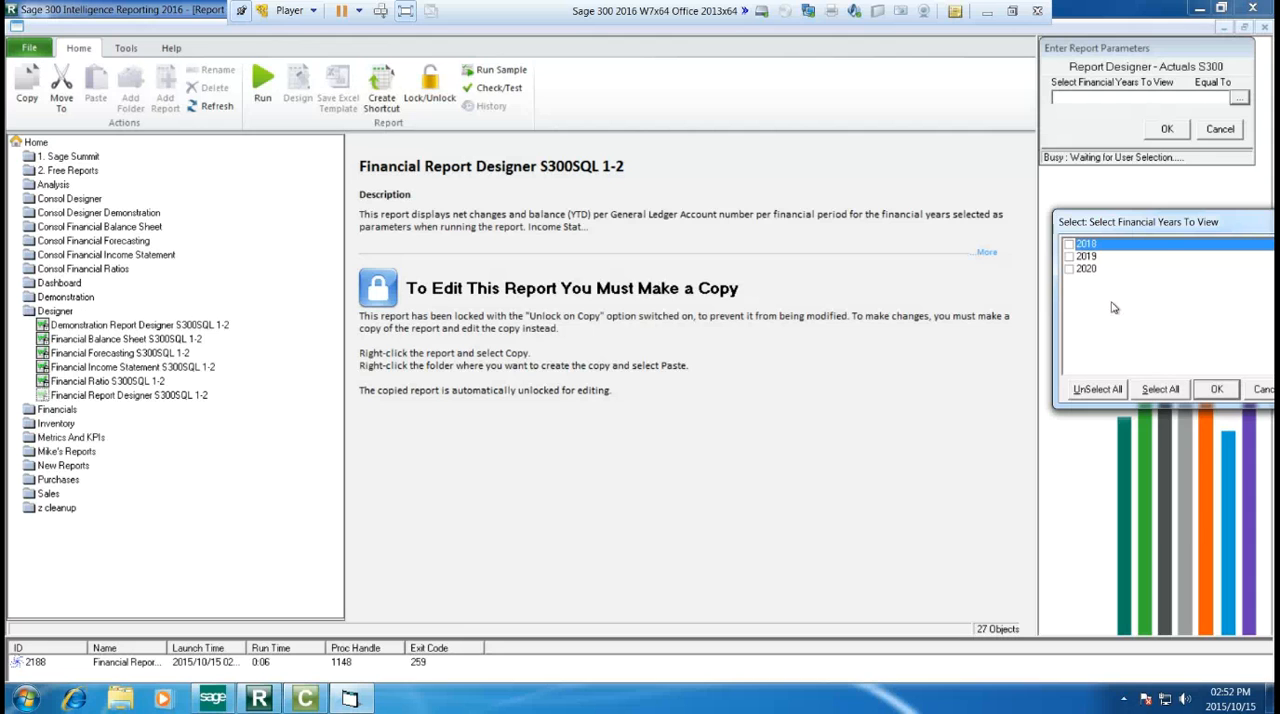
{"action": "left_click", "coordinate": [1177, 391]}
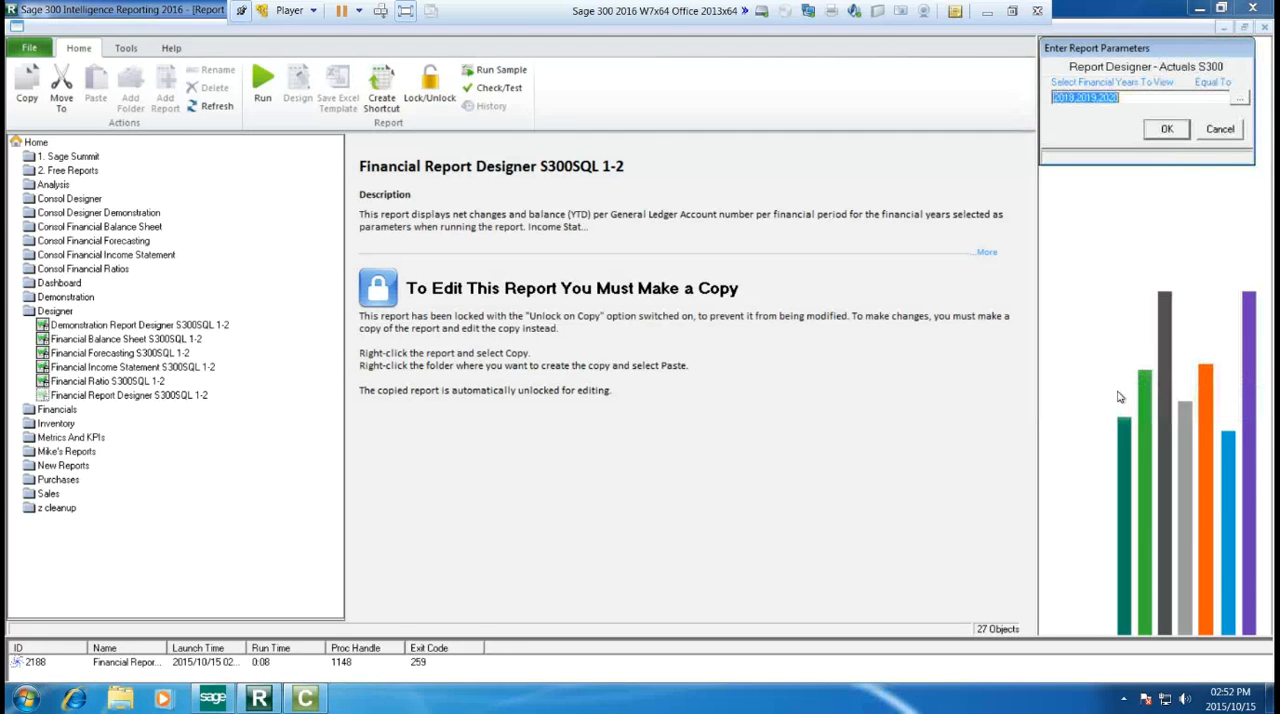
{"action": "left_click", "coordinate": [1148, 131]}
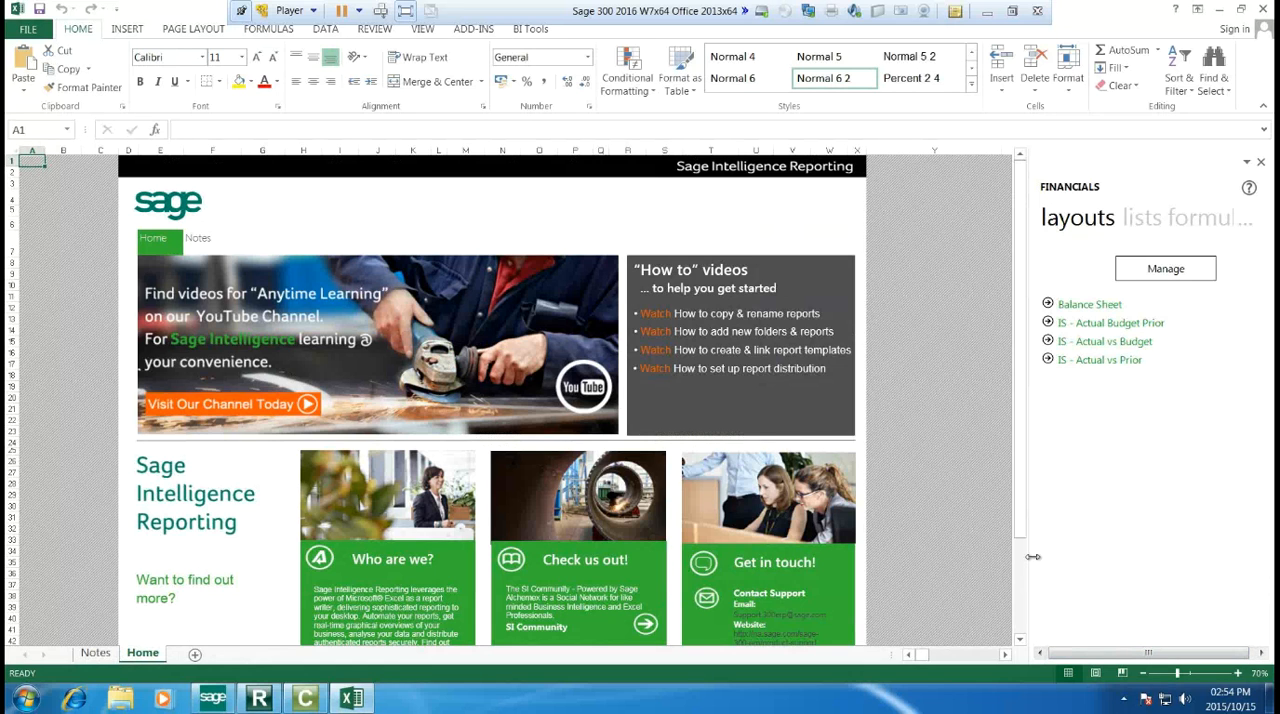
Step: Widen the Financials task pane slightly and check the BI Tools for selectable distribution instructions
{"action": "left_click_drag", "start_coordinate": [1032, 557], "coordinate": [1018, 558]}
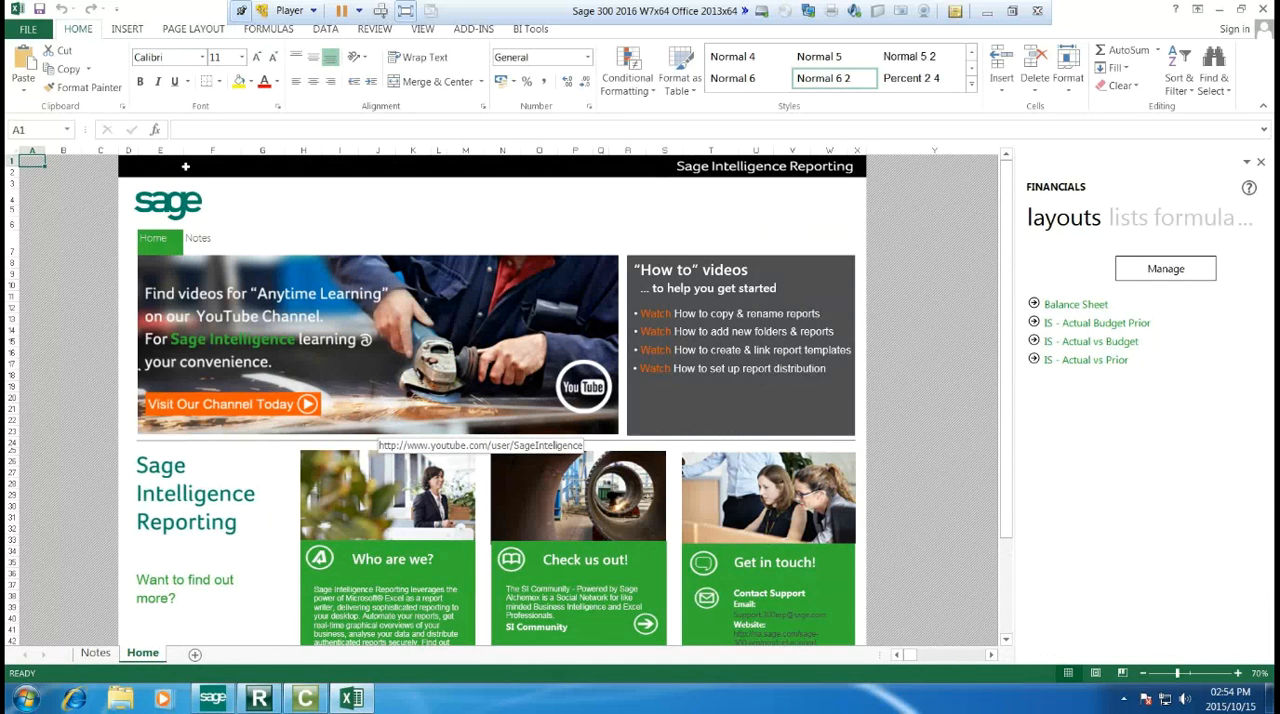
{"action": "left_click", "coordinate": [527, 31]}
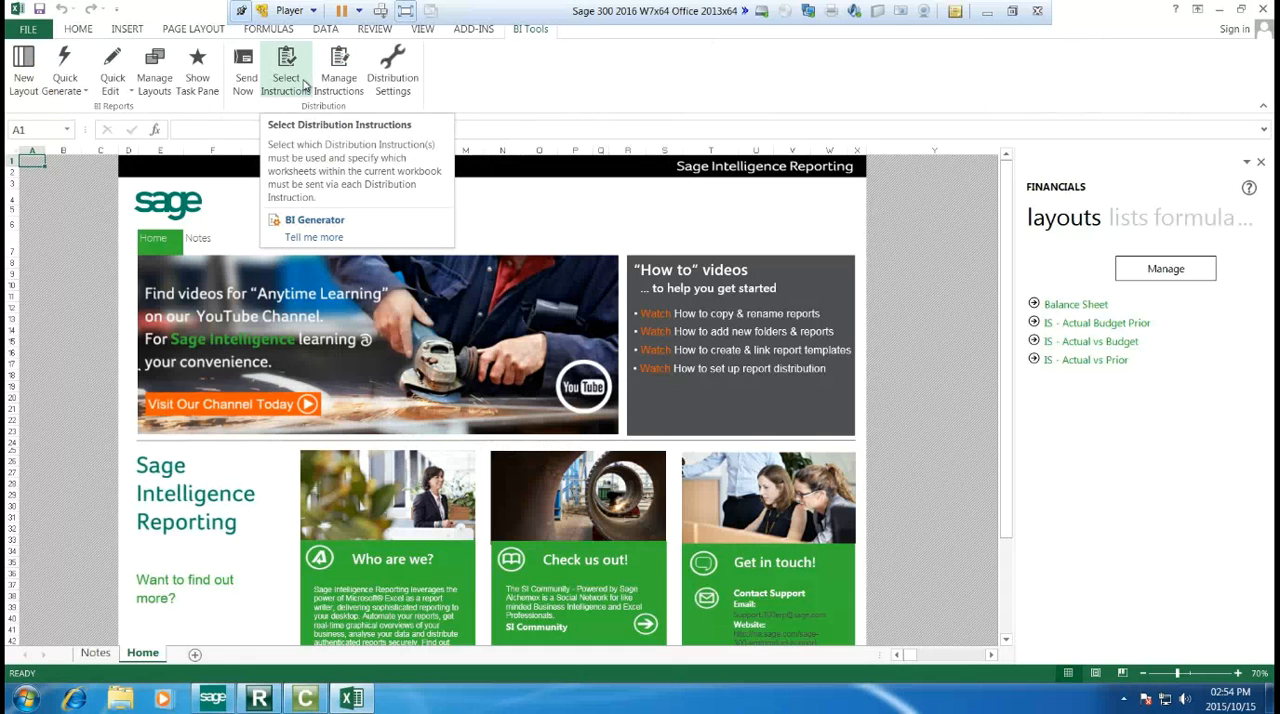
{"action": "left_click", "coordinate": [287, 75]}
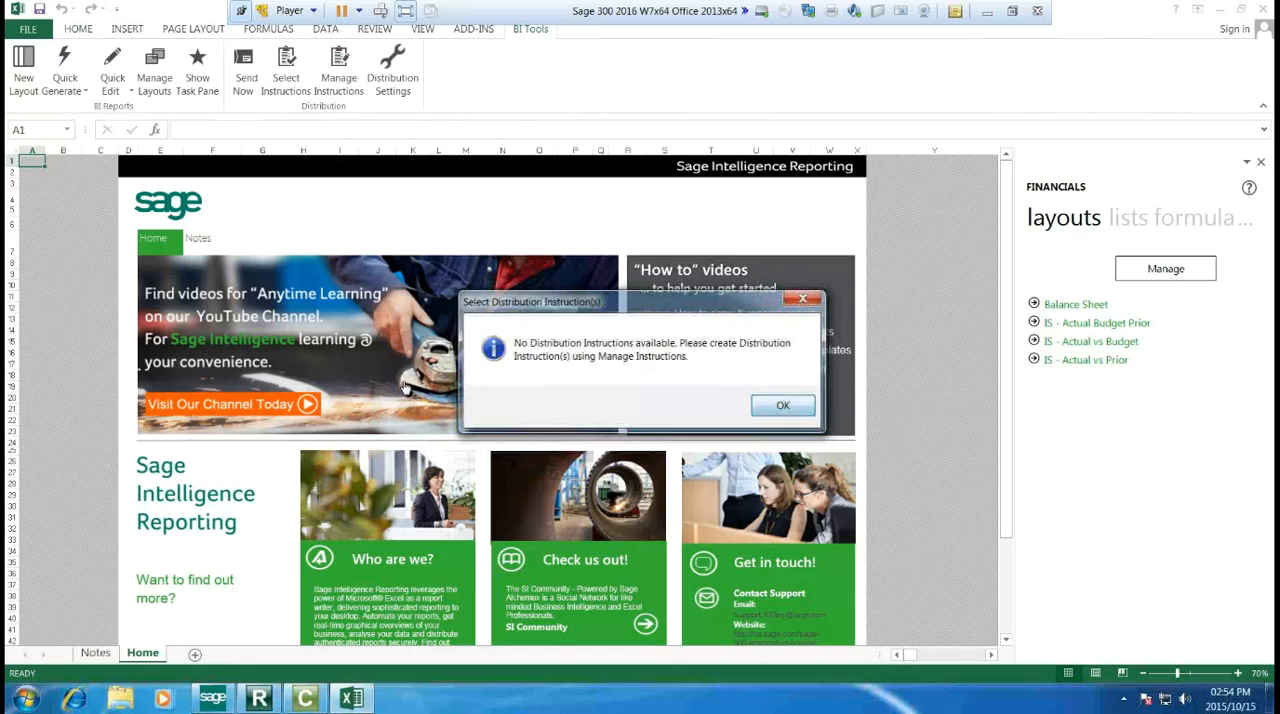
{"action": "key", "text": "Return"}
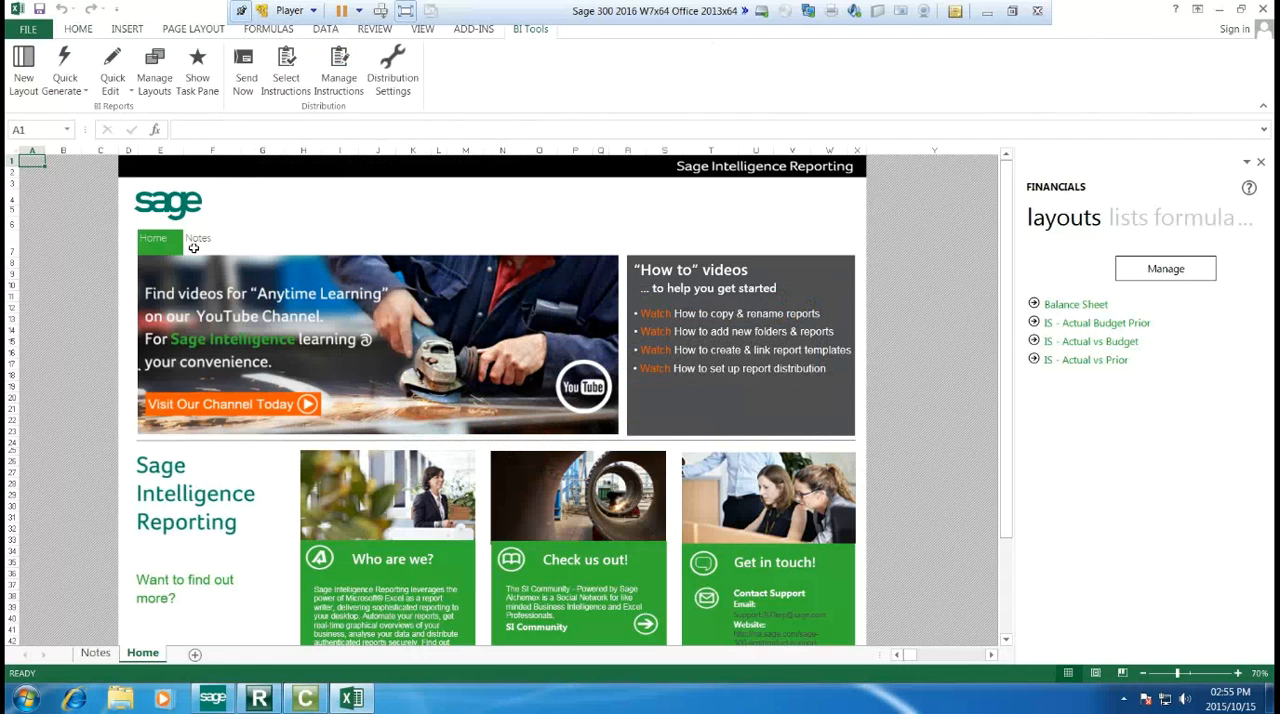
Step: Quick-generate the IS - Actual vs Budget layout and narrow columns A and B on its sheet
{"action": "left_click", "coordinate": [71, 91]}
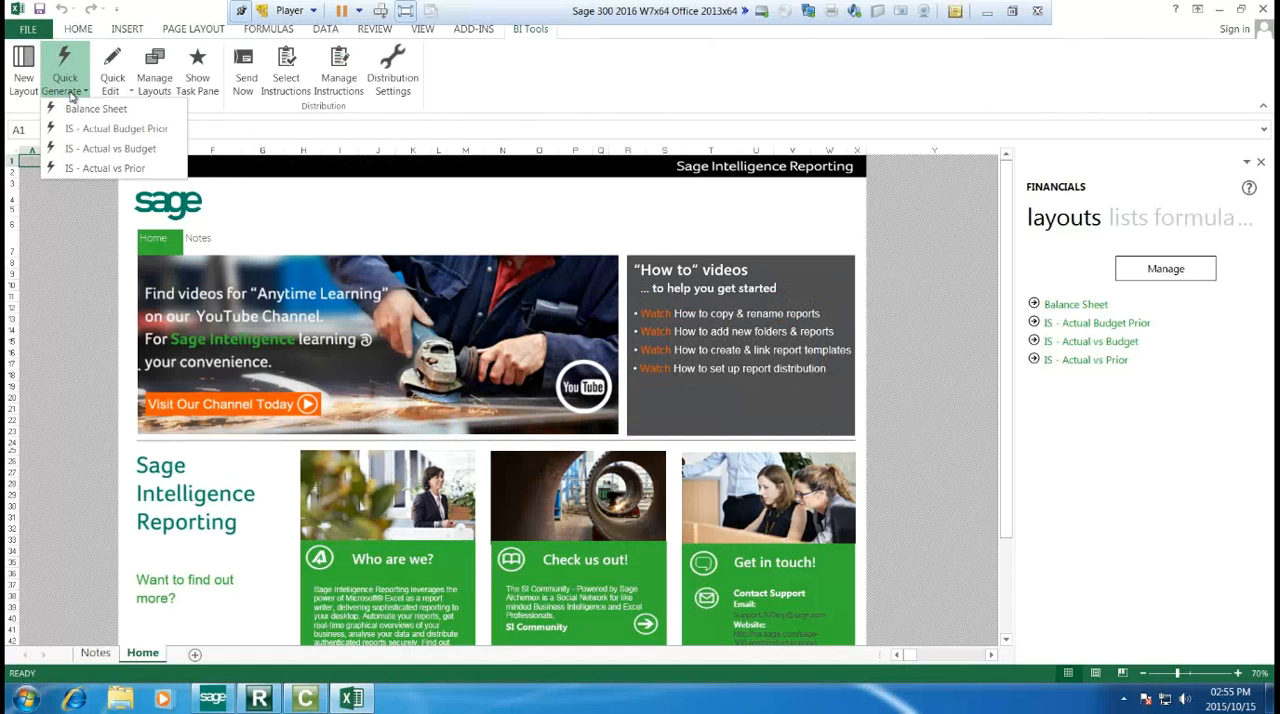
{"action": "left_click", "coordinate": [104, 149]}
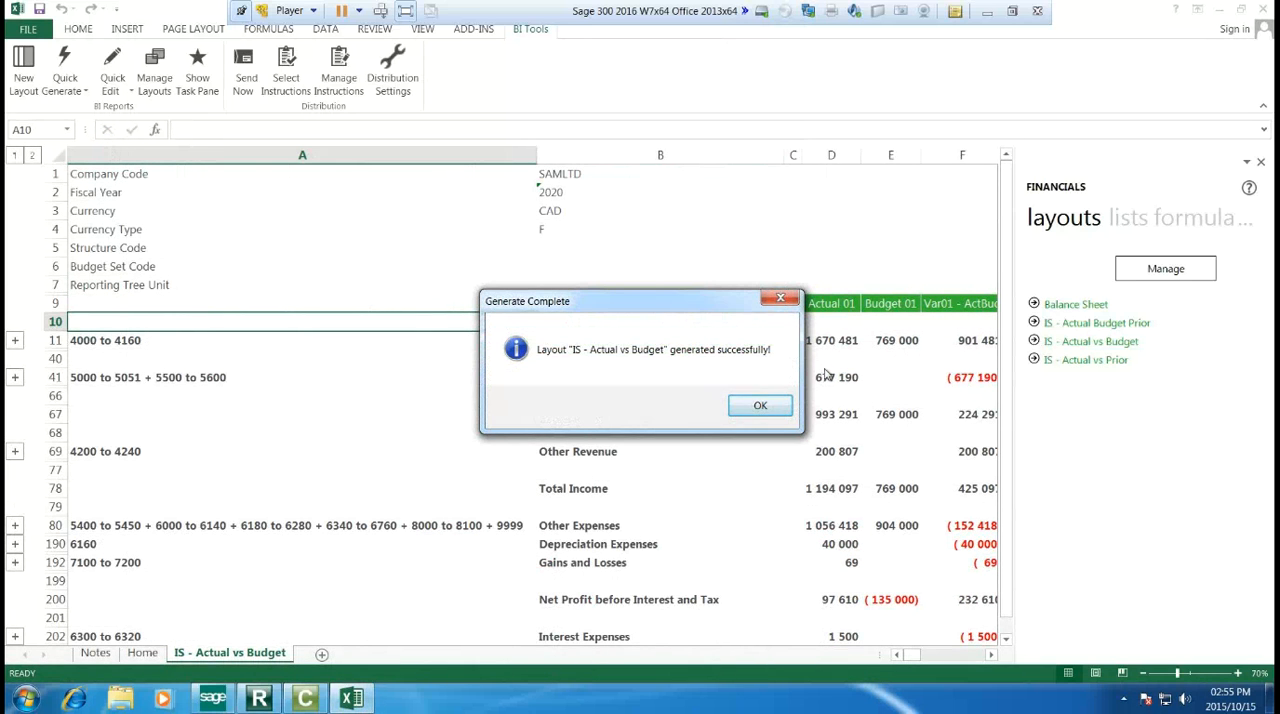
{"action": "left_click", "coordinate": [764, 405]}
{"action": "left_click_drag", "start_coordinate": [450, 159], "coordinate": [268, 168]}
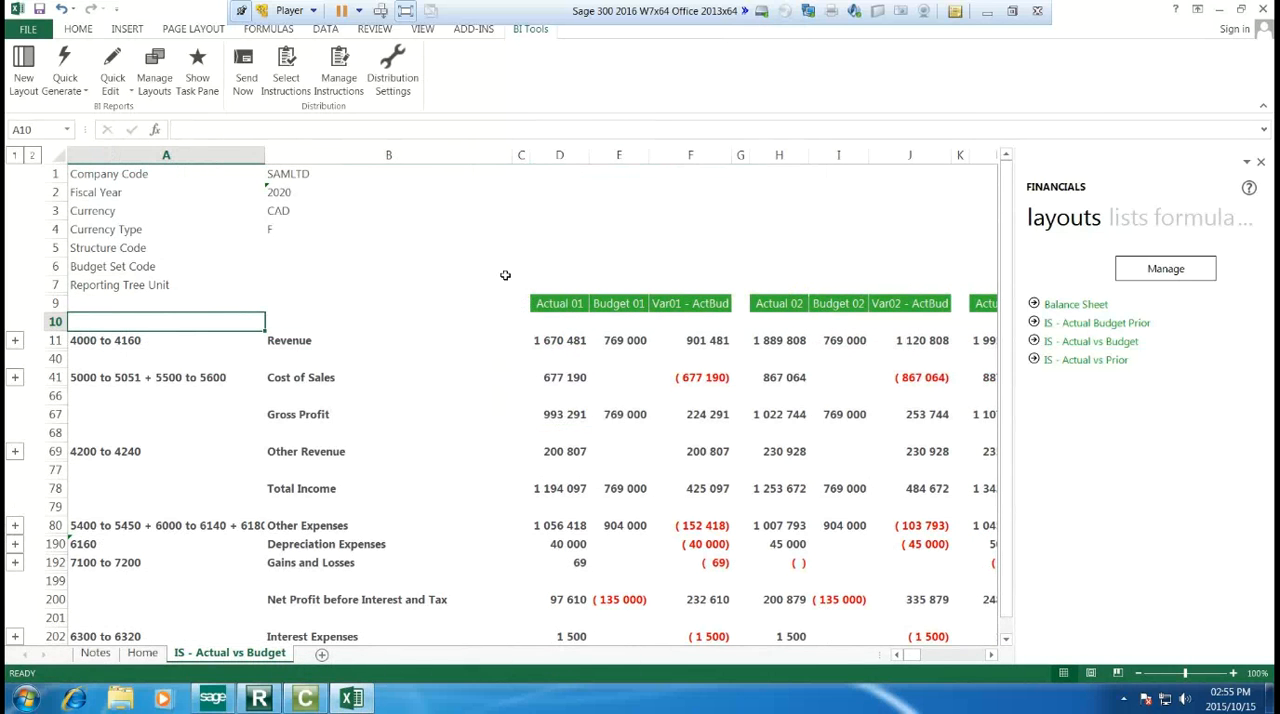
{"action": "left_click_drag", "start_coordinate": [511, 148], "coordinate": [463, 155]}
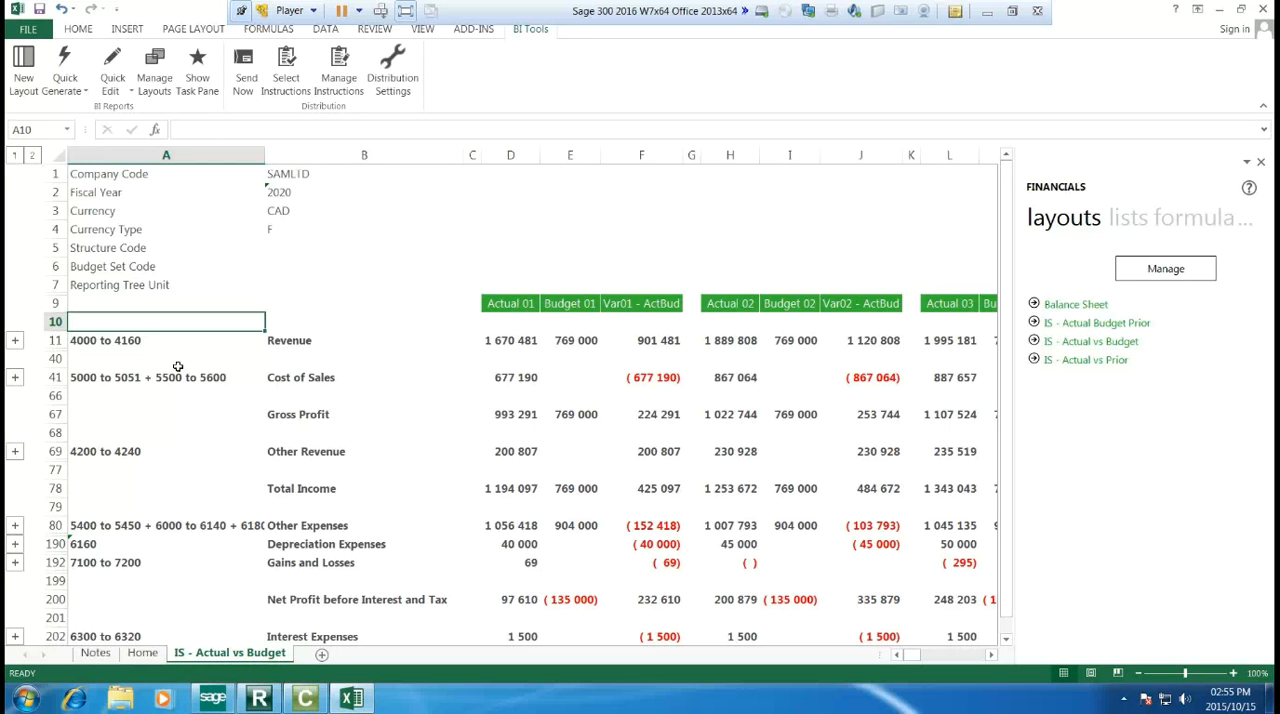
Step: Examine the account detail under Revenue in the Actual vs Budget statement, collapse it again, and look through the remaining rows and columns
{"action": "left_click", "coordinate": [15, 341]}
{"action": "scroll", "coordinate": [18, 199], "scroll_direction": "down", "scroll_amount": 3}
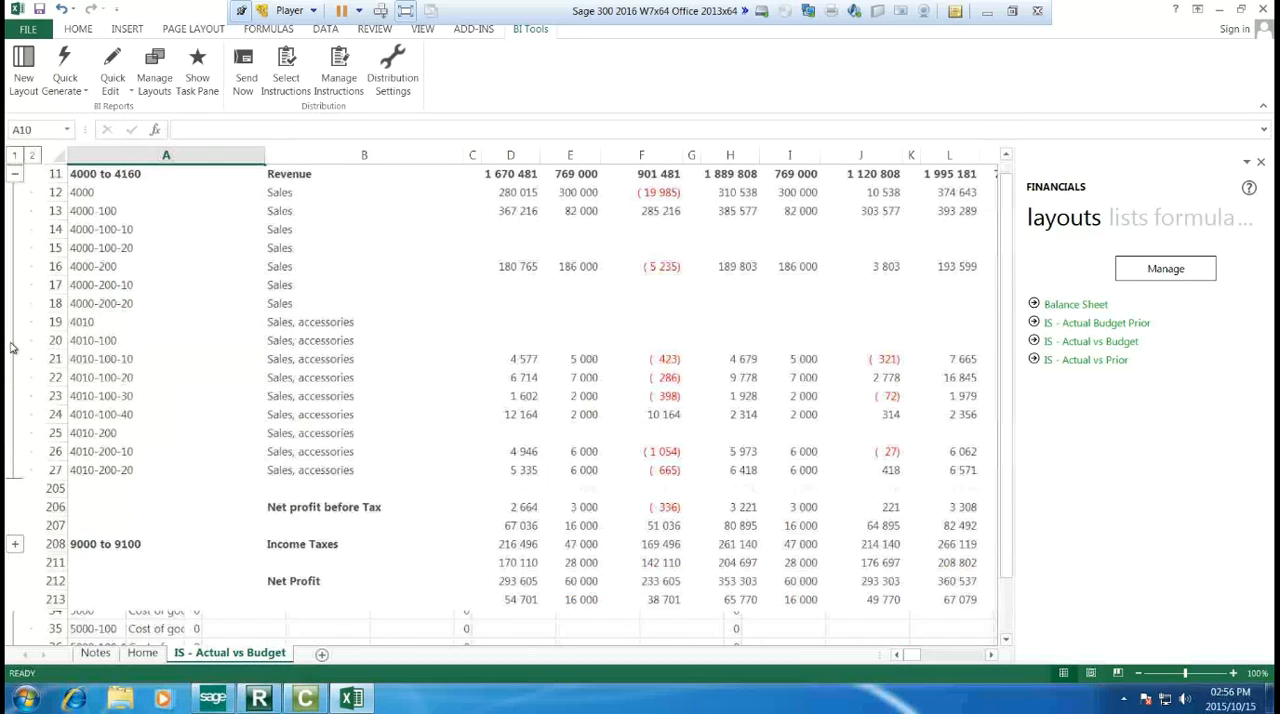
{"action": "left_click", "coordinate": [16, 175]}
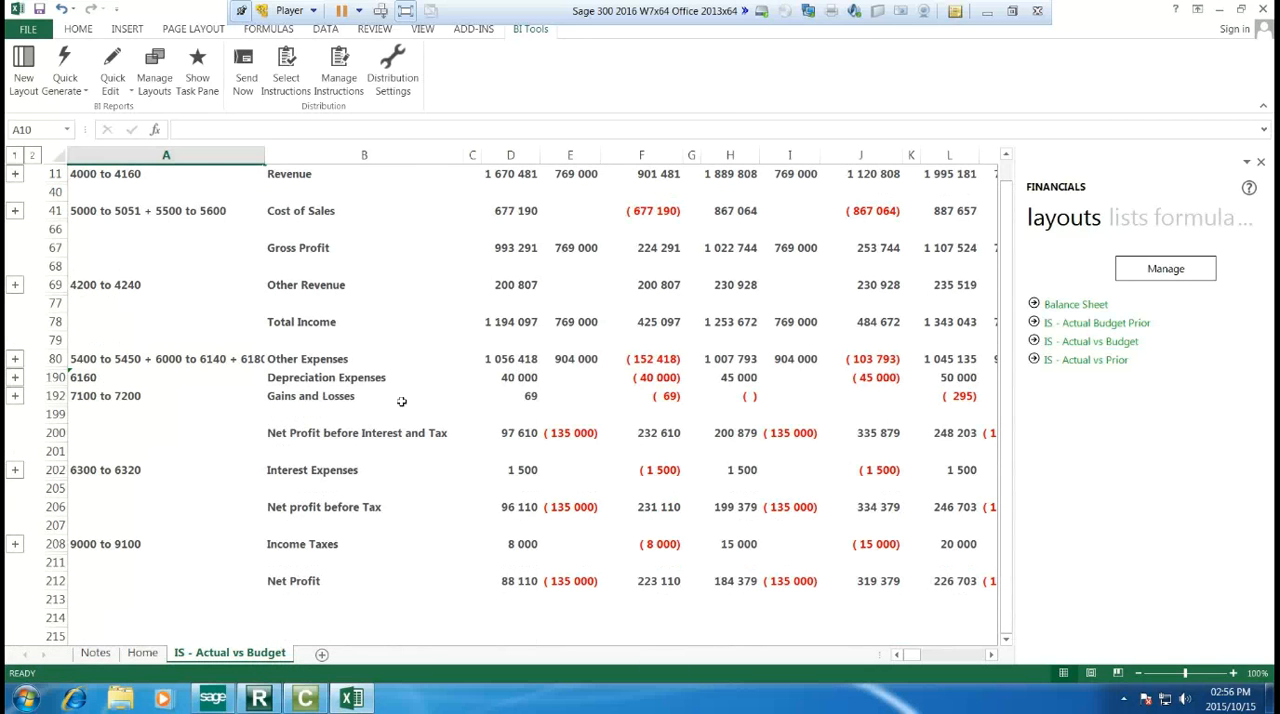
{"action": "scroll", "coordinate": [423, 443], "scroll_direction": "up", "scroll_amount": 4}
{"action": "scroll", "coordinate": [417, 453], "scroll_direction": "down", "scroll_amount": 1}
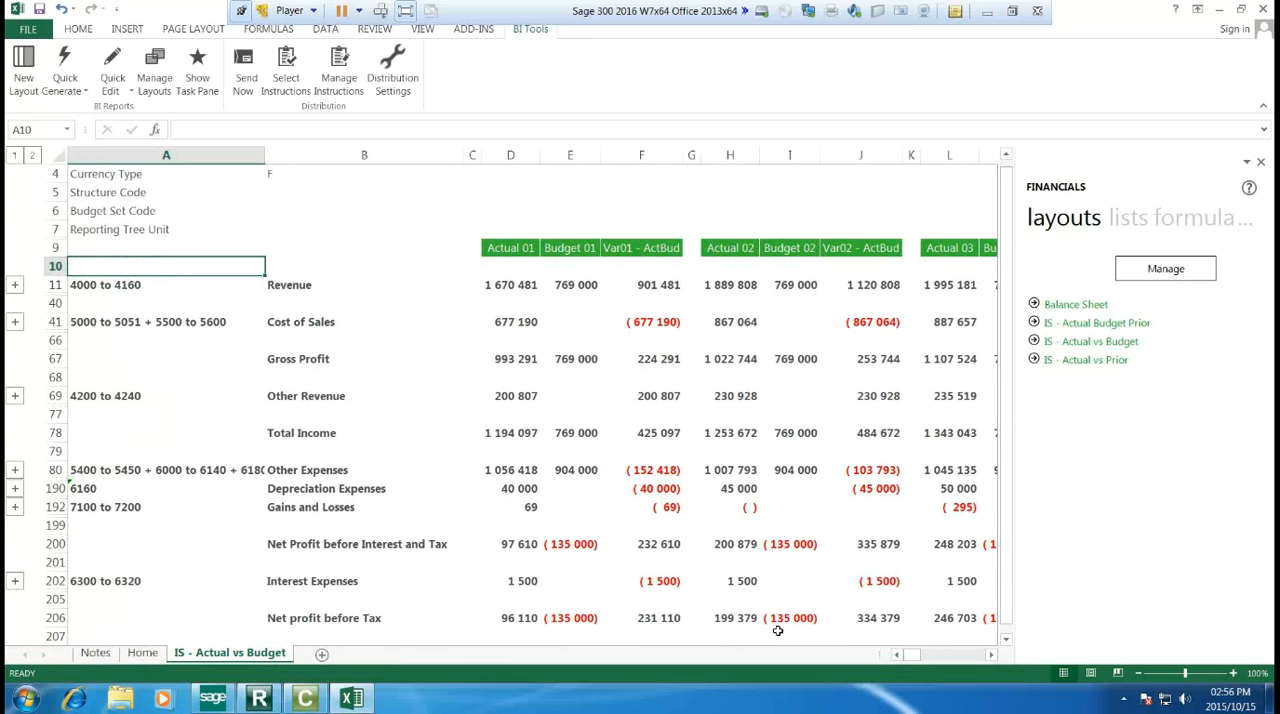
{"action": "left_click", "coordinate": [992, 655]}
{"action": "left_click_drag", "start_coordinate": [991, 657], "coordinate": [838, 650]}
{"action": "scroll", "coordinate": [149, 163], "scroll_direction": "up", "scroll_amount": 1}
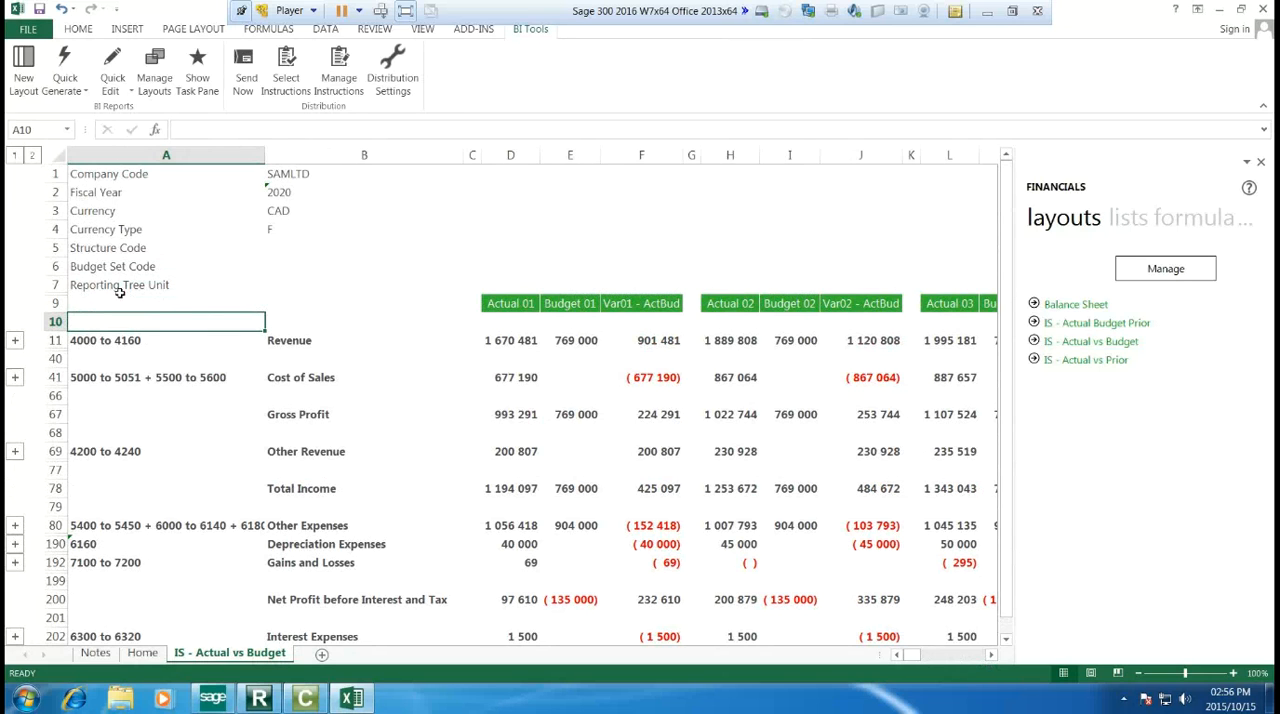
Step: Generate the IS - Actual vs Prior layout from Layout Management and narrow columns A and B on its sheet
{"action": "left_click", "coordinate": [160, 92]}
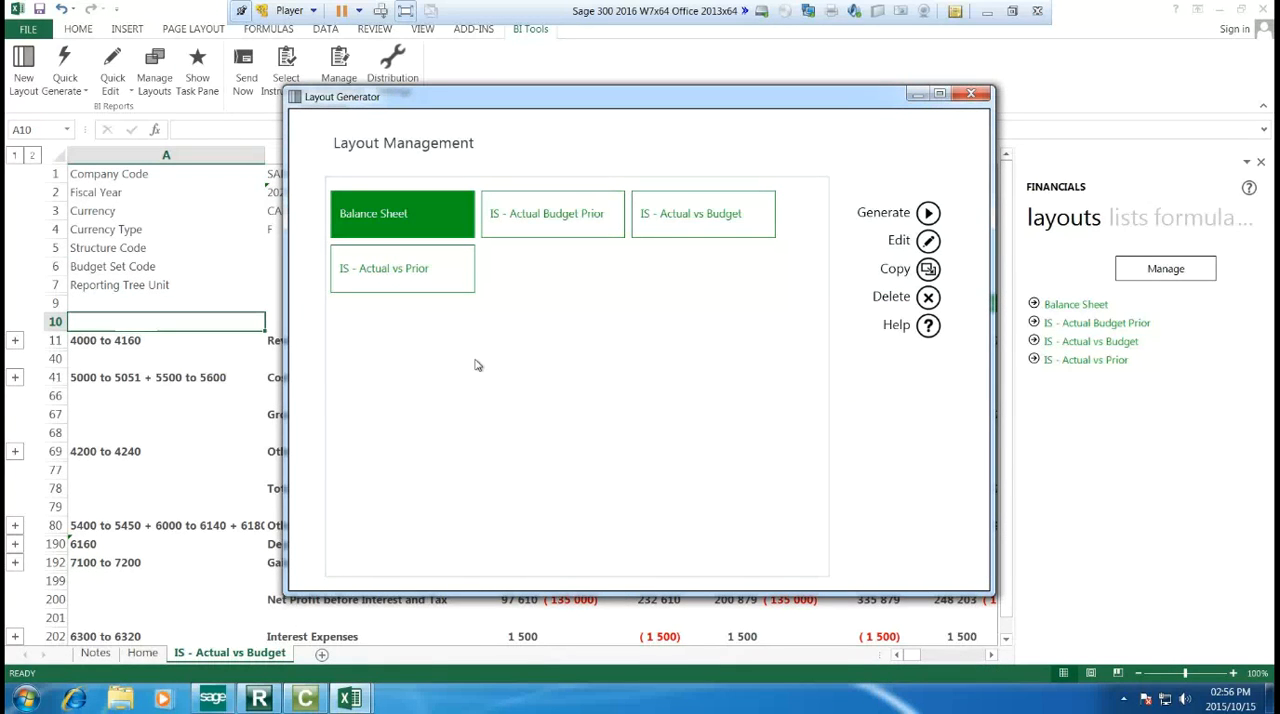
{"action": "left_click", "coordinate": [422, 270]}
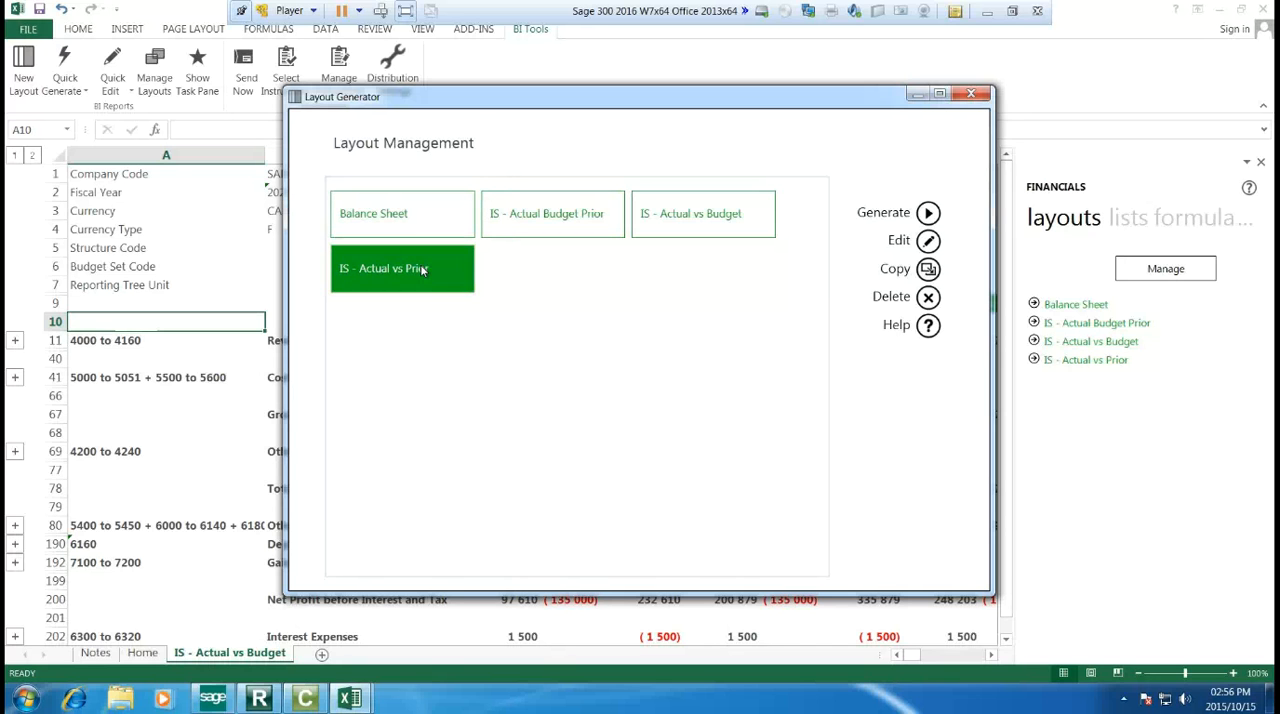
{"action": "left_click", "coordinate": [905, 213]}
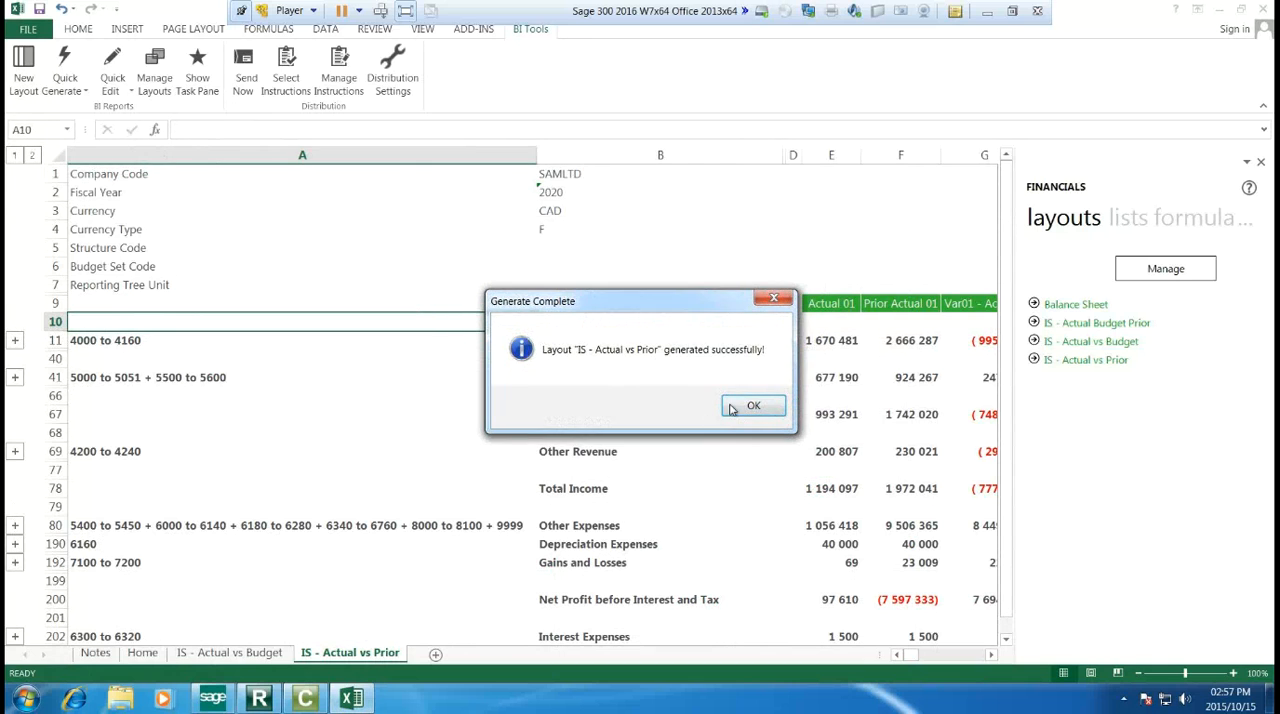
{"action": "left_click", "coordinate": [732, 407]}
{"action": "left_click_drag", "start_coordinate": [536, 155], "coordinate": [258, 180]}
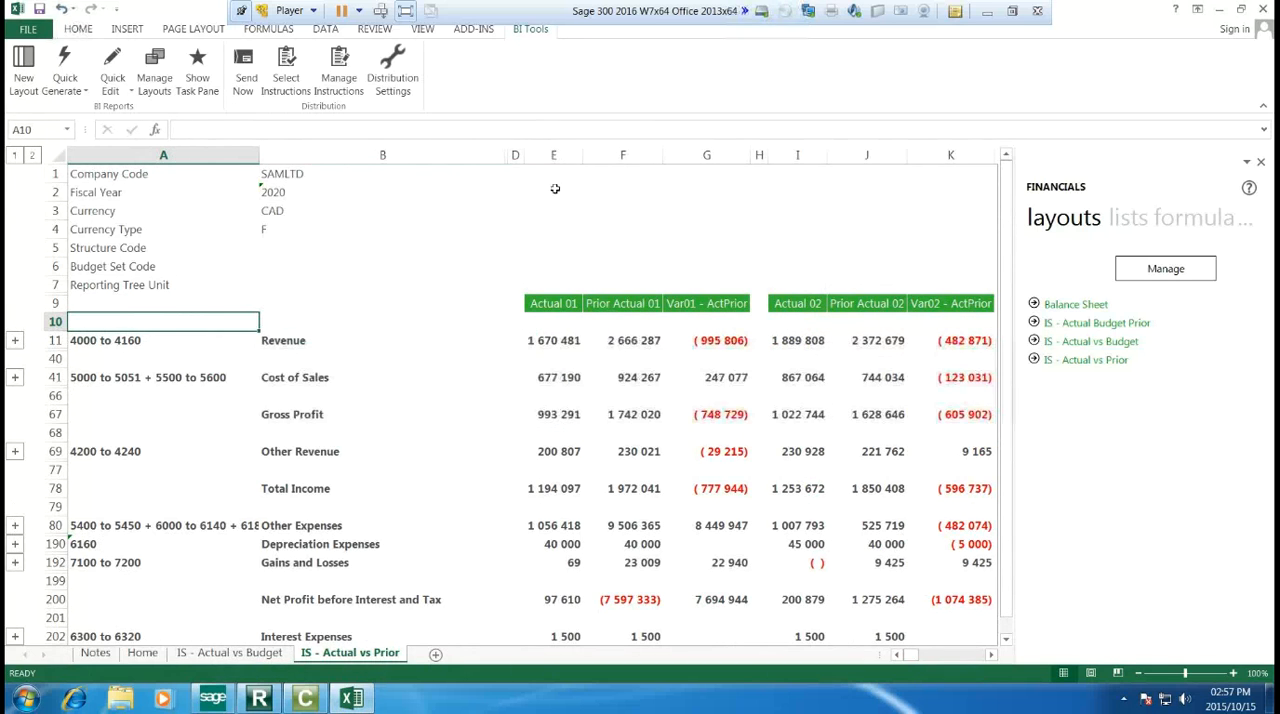
{"action": "left_click_drag", "start_coordinate": [506, 155], "coordinate": [463, 162]}
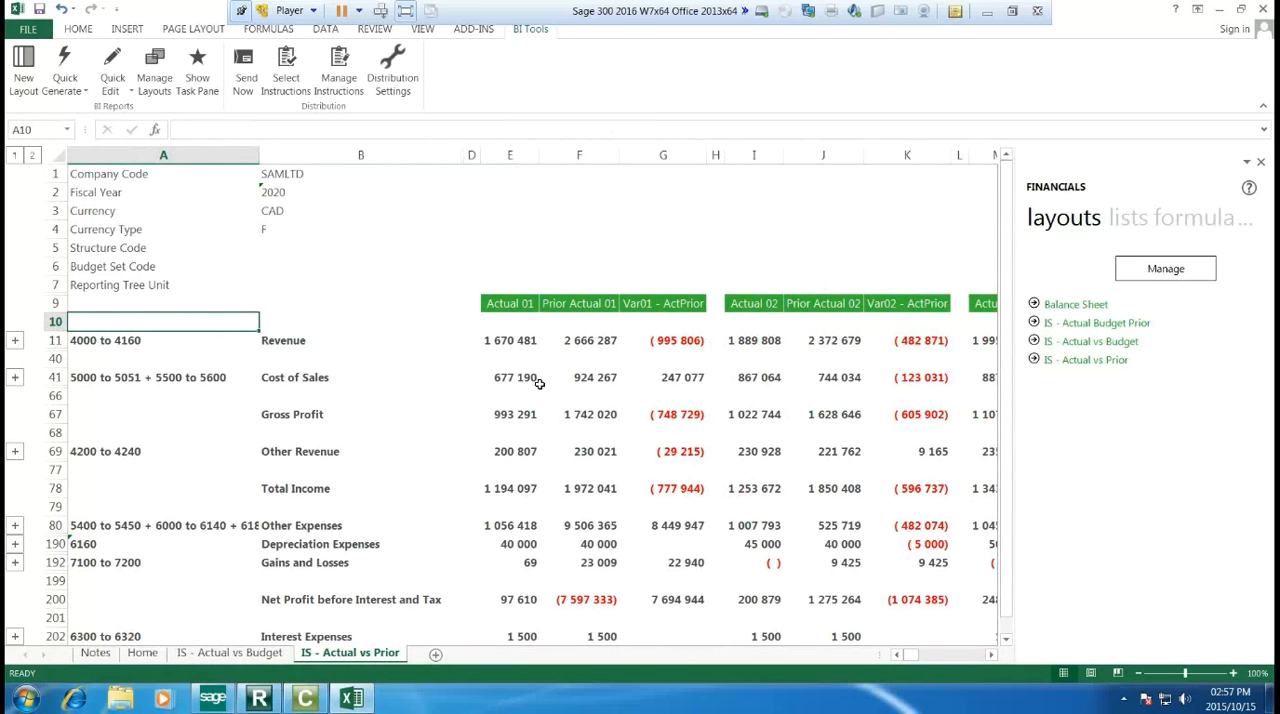
Step: Examine the Actual vs Prior statement, expanding and collapsing the Revenue group to inspect its account detail
{"action": "scroll", "coordinate": [538, 383], "scroll_direction": "down", "scroll_amount": 5}
{"action": "scroll", "coordinate": [568, 370], "scroll_direction": "up", "scroll_amount": 4}
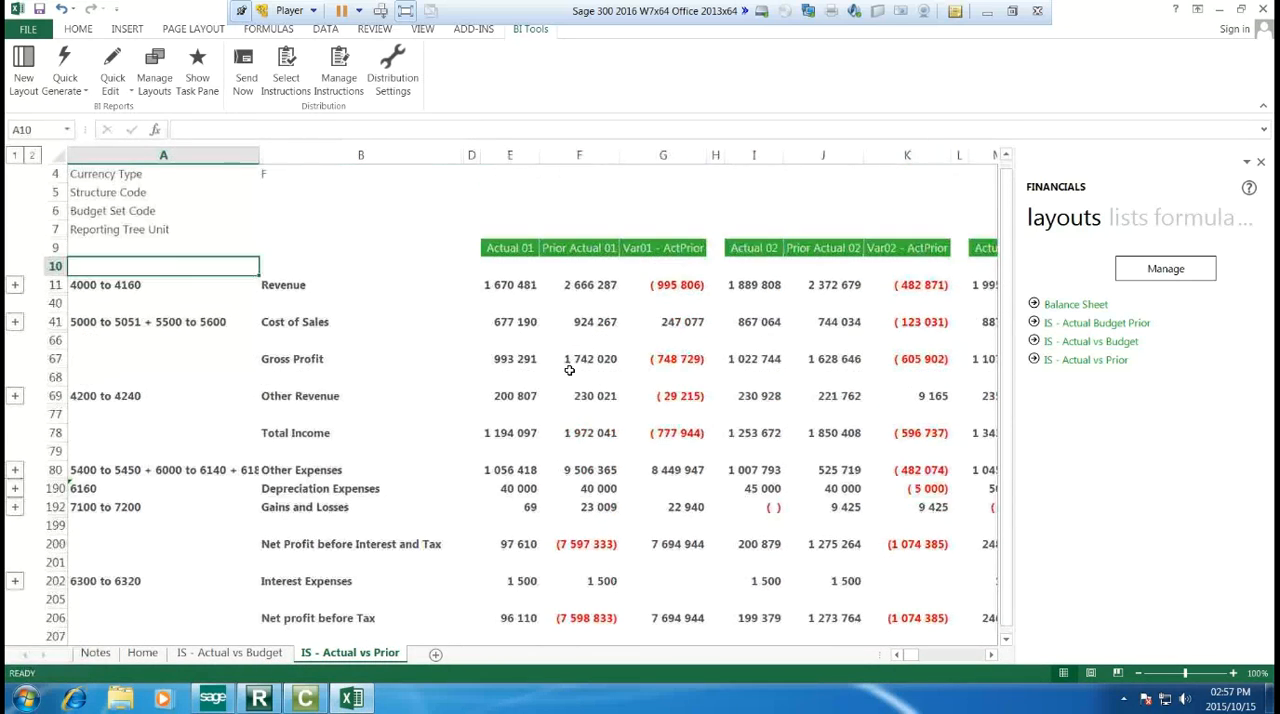
{"action": "left_click", "coordinate": [14, 286]}
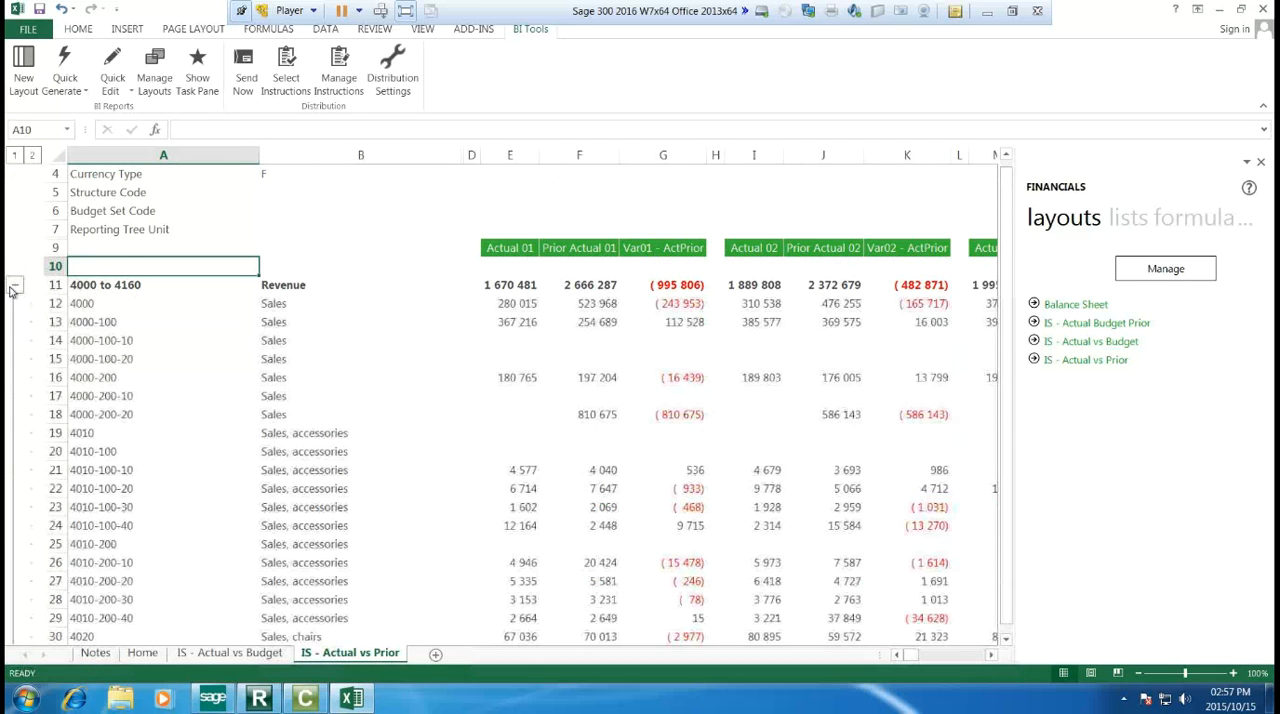
{"action": "scroll", "coordinate": [12, 290], "scroll_direction": "down", "scroll_amount": 2}
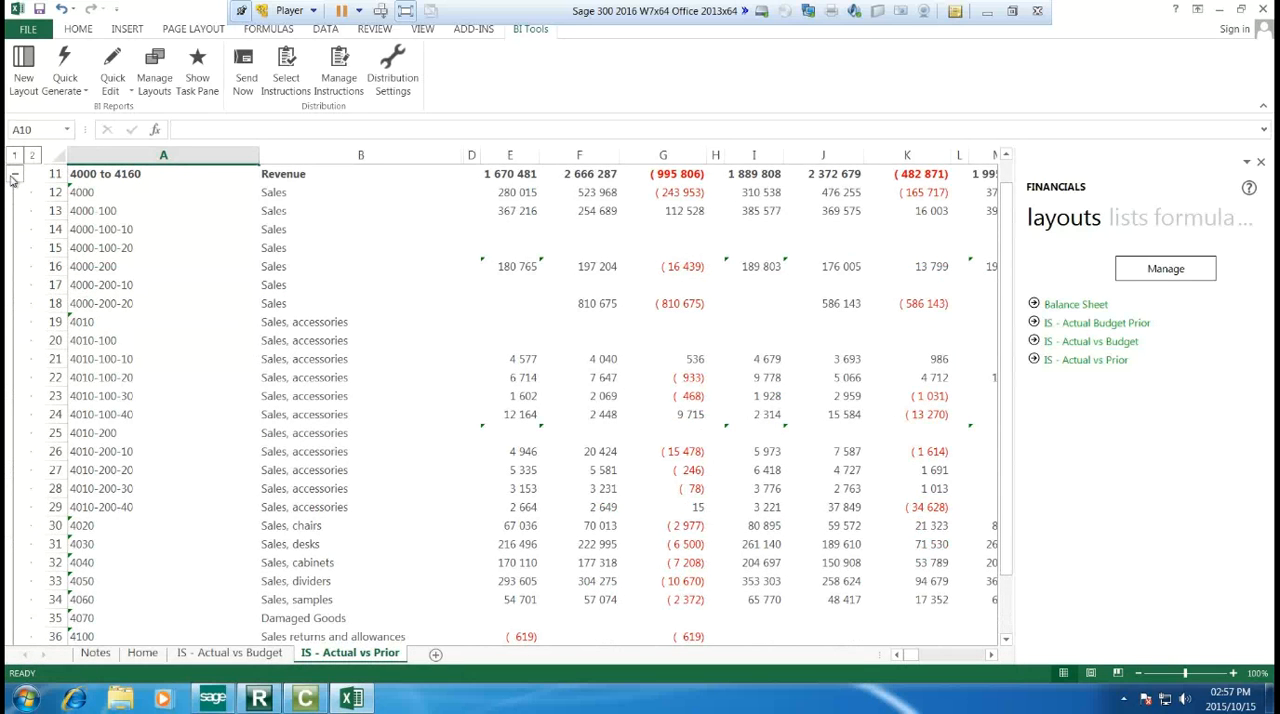
{"action": "left_click", "coordinate": [14, 178]}
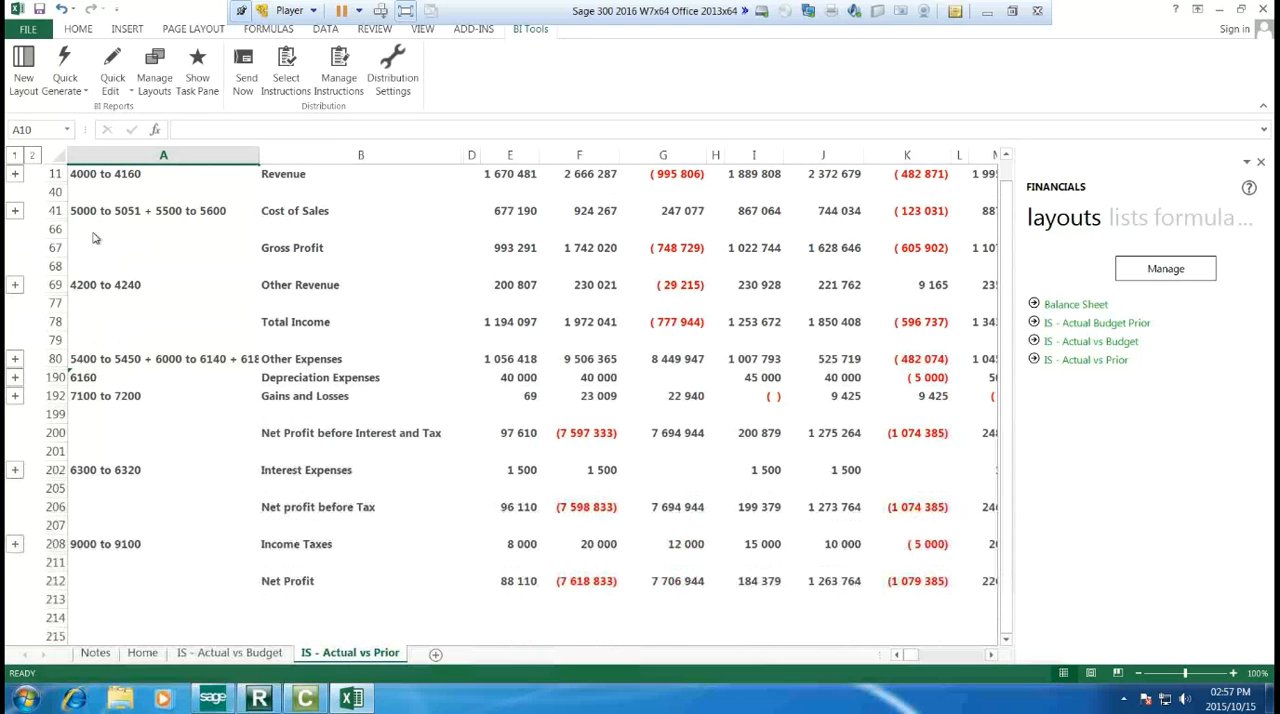
{"action": "scroll", "coordinate": [387, 463], "scroll_direction": "up", "scroll_amount": 4}
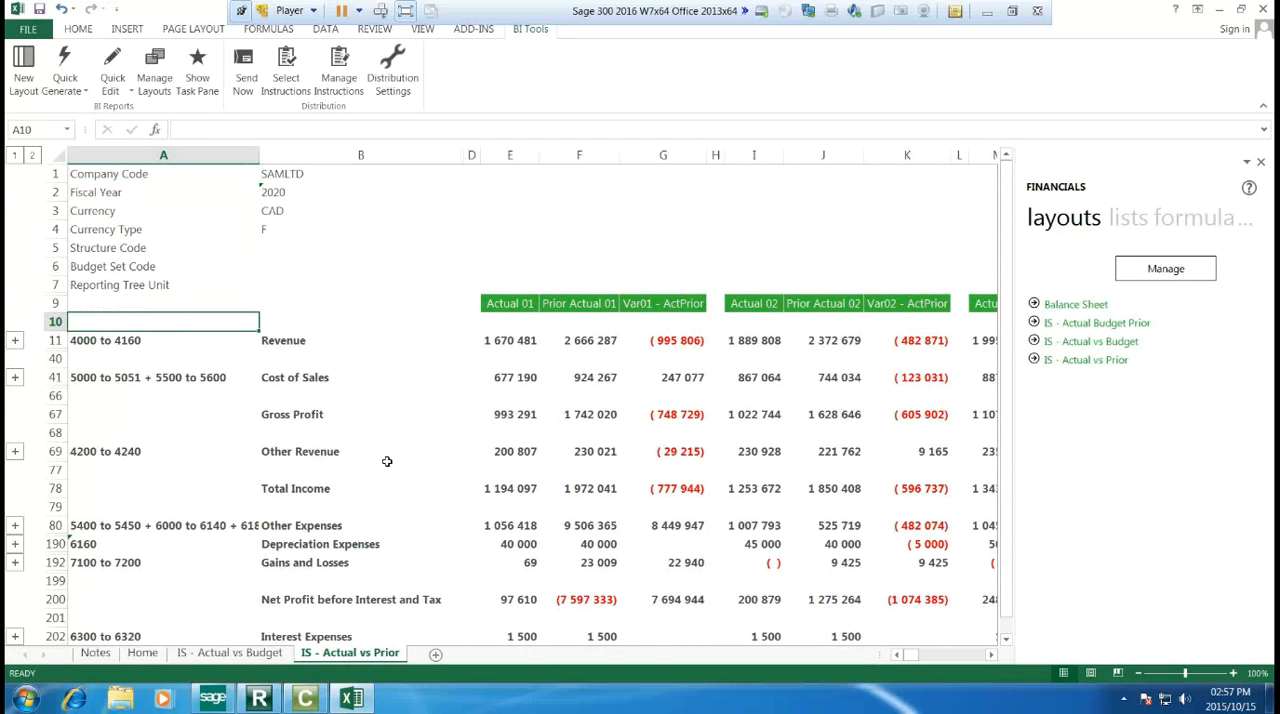
{"action": "left_click", "coordinate": [15, 340]}
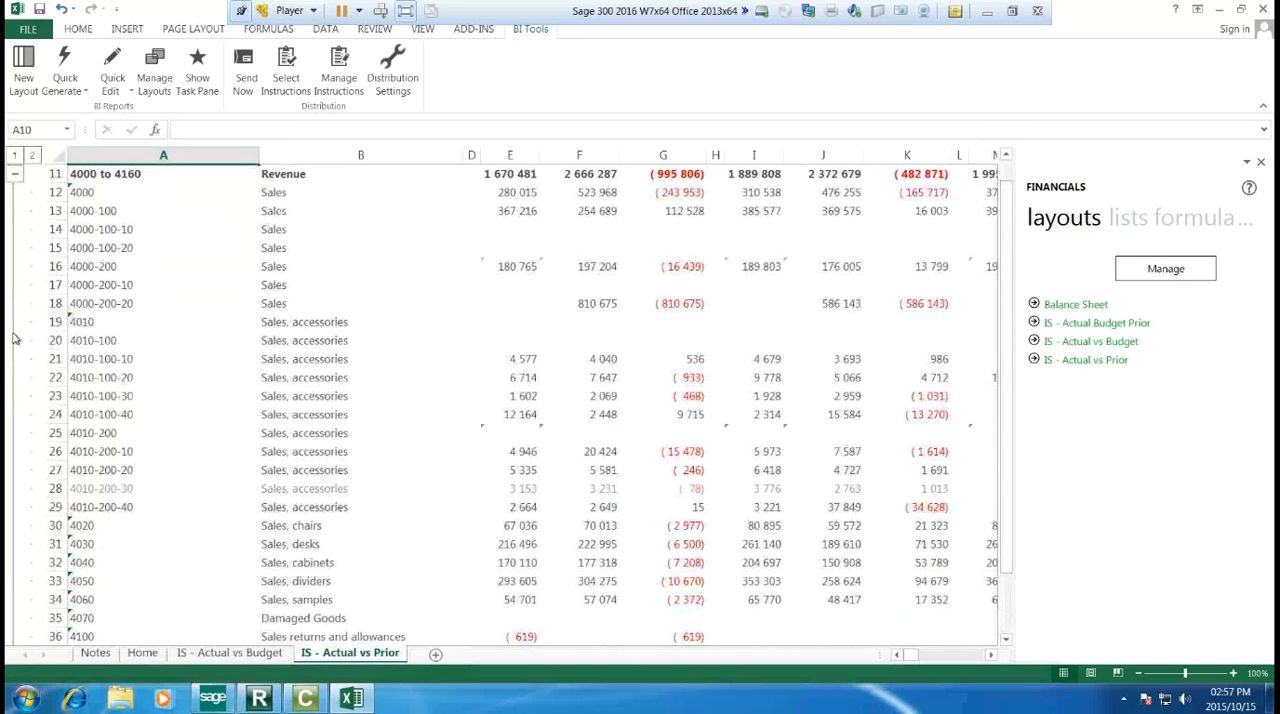
{"action": "left_click", "coordinate": [15, 174]}
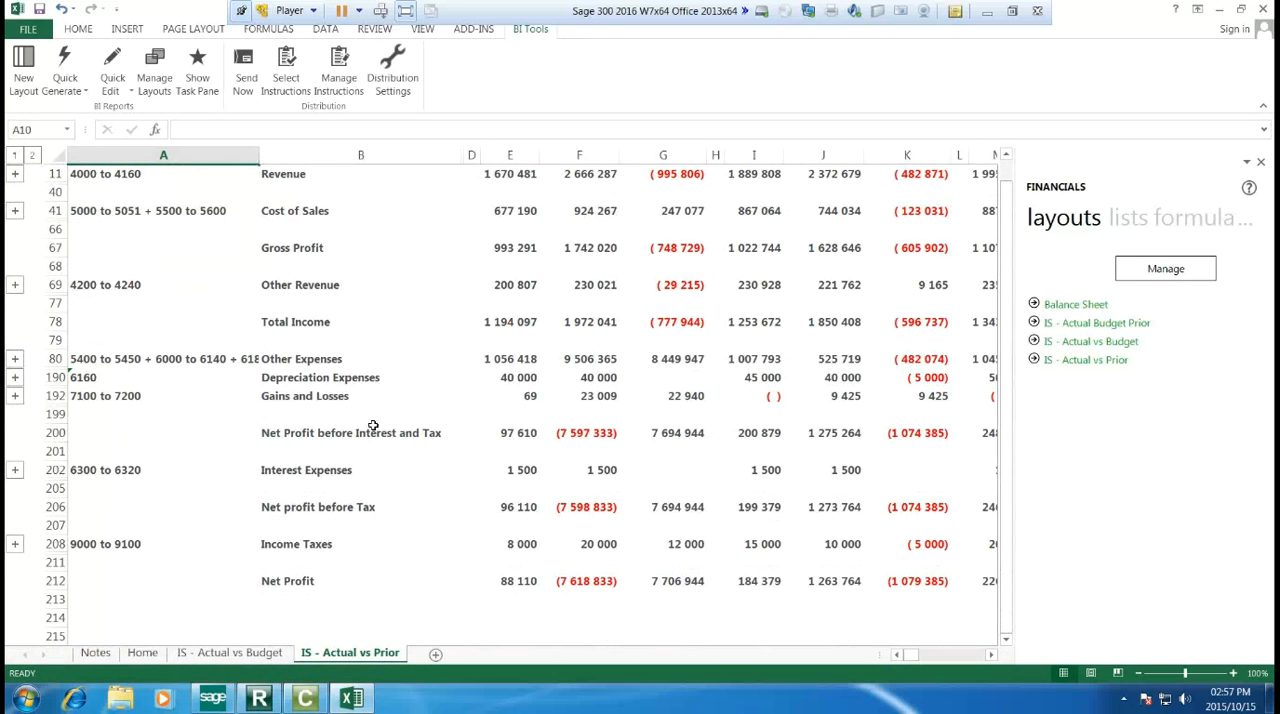
{"action": "scroll", "coordinate": [380, 435], "scroll_direction": "up", "scroll_amount": 3}
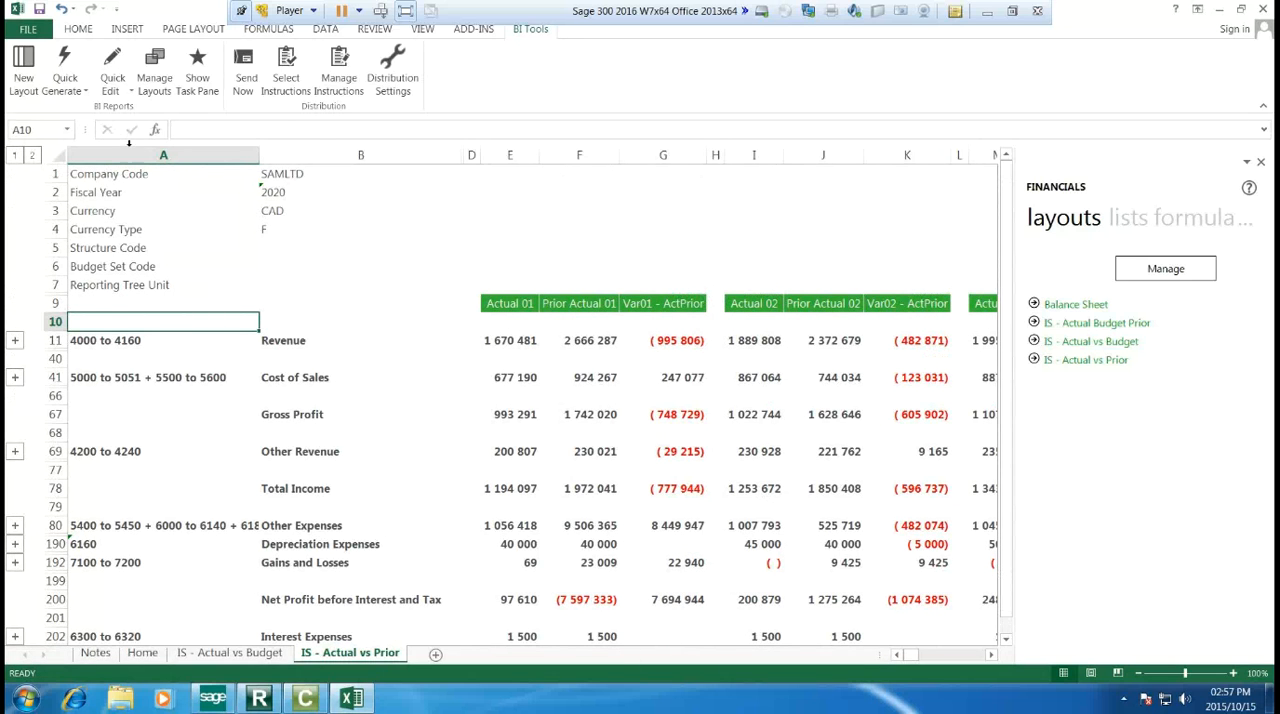
Step: Open the IS - Actual vs Prior layout for editing in a maximized Layout Generator window
{"action": "left_click", "coordinate": [117, 91]}
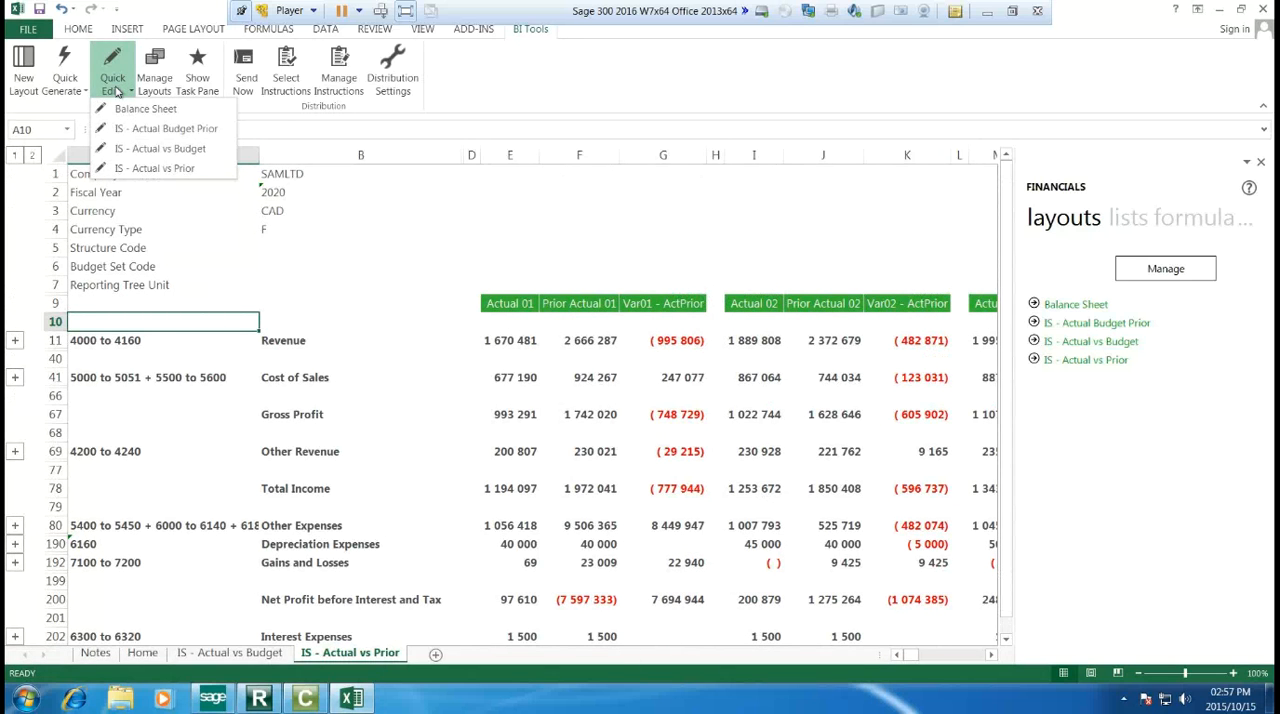
{"action": "left_click", "coordinate": [160, 168]}
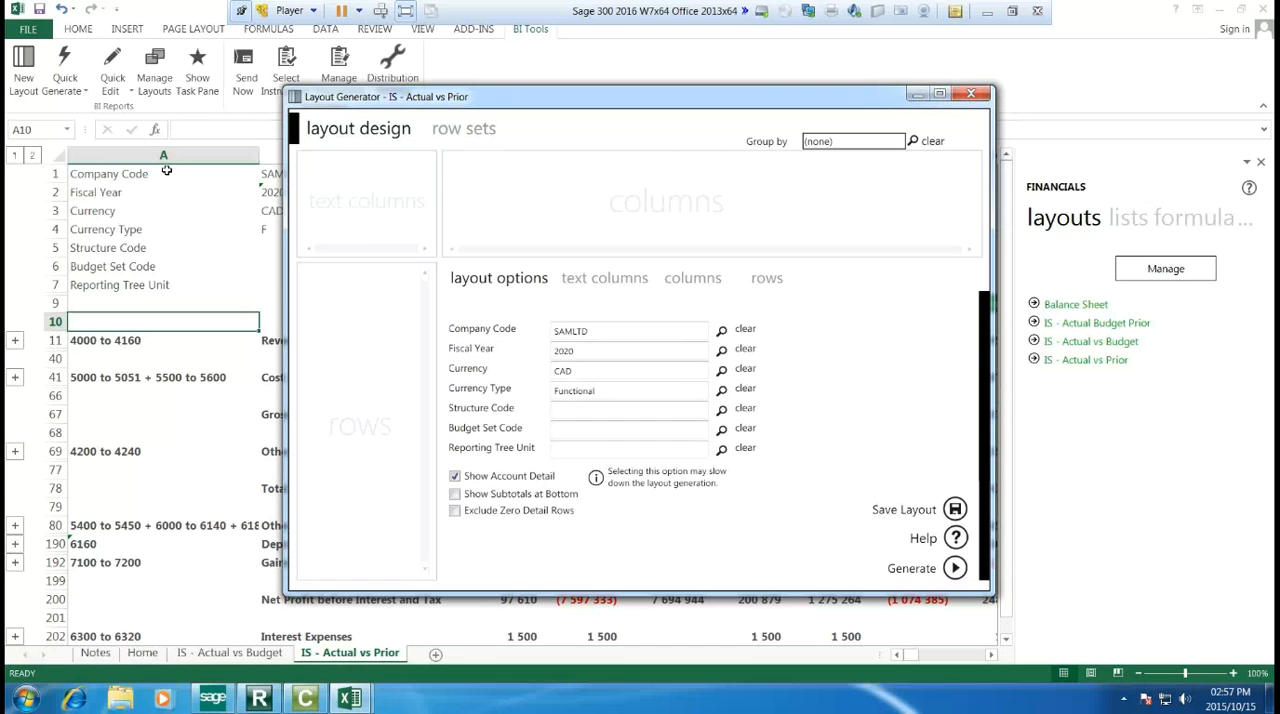
{"action": "left_click", "coordinate": [940, 93]}
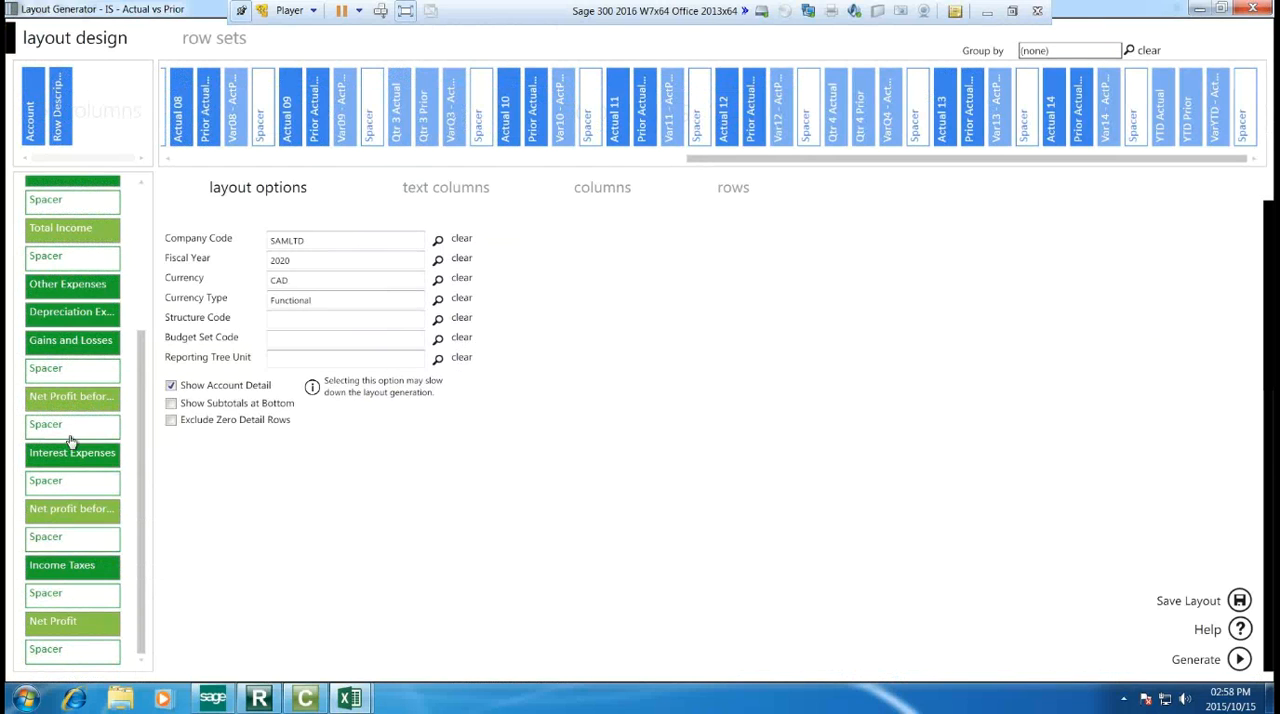
{"action": "mouse_move", "coordinate": [90, 600]}
{"action": "left_mouse_down"}
{"action": "mouse_move", "coordinate": [91, 620]}
{"action": "mouse_move", "coordinate": [91, 604]}
{"action": "left_mouse_up"}
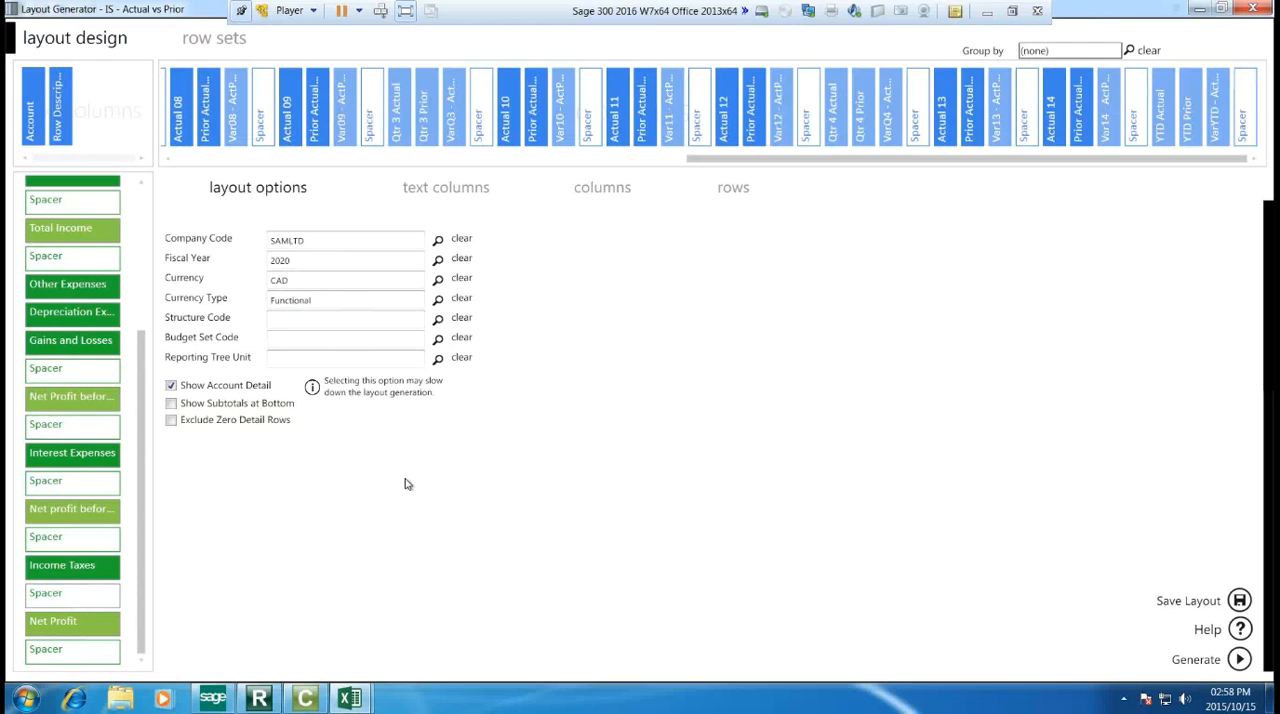
Step: Turn off Show Account Detail, turn on Show Subtotals at Bottom, and generate the IS - Actual vs Prior layout
{"action": "left_click", "coordinate": [172, 386]}
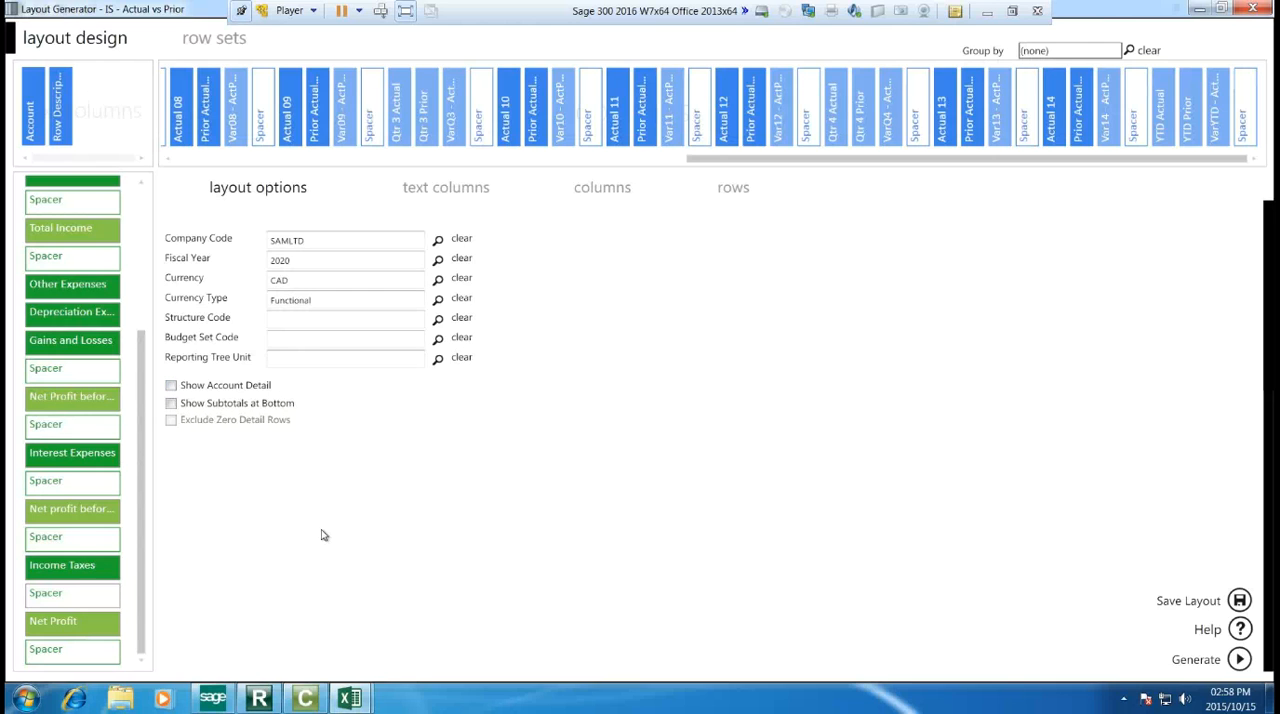
{"action": "left_click", "coordinate": [171, 404]}
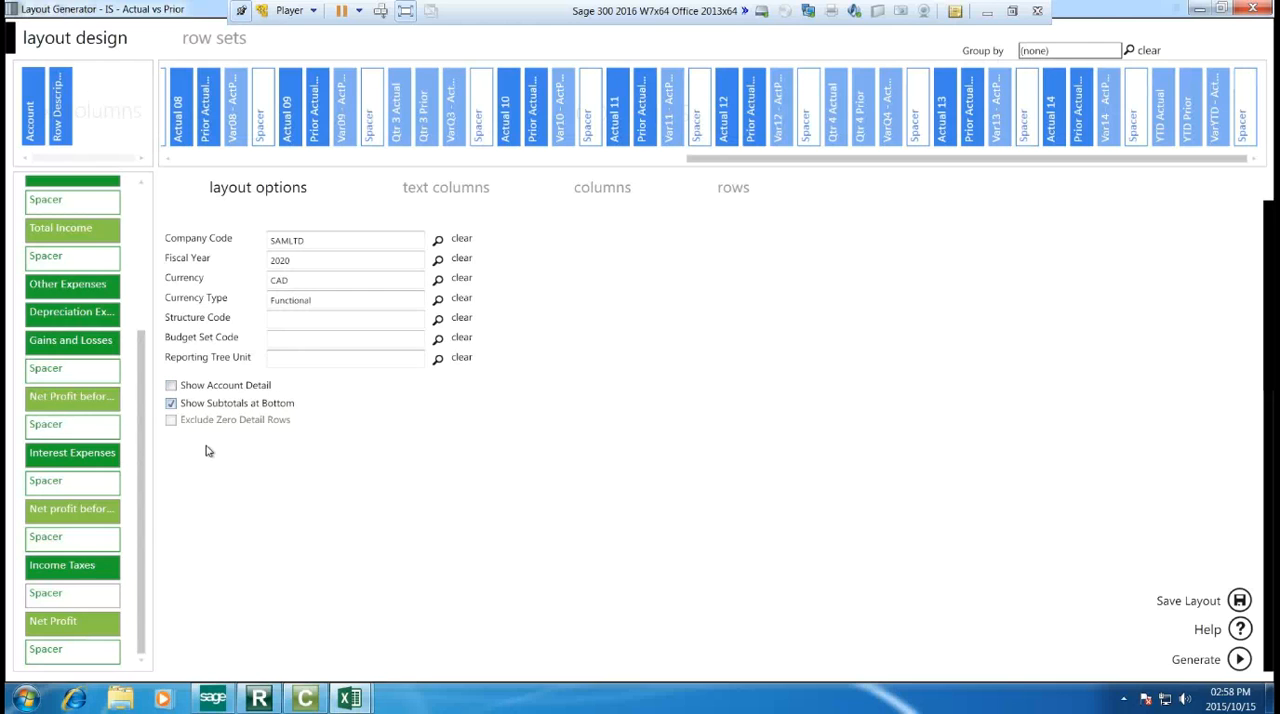
{"action": "left_click", "coordinate": [1198, 660]}
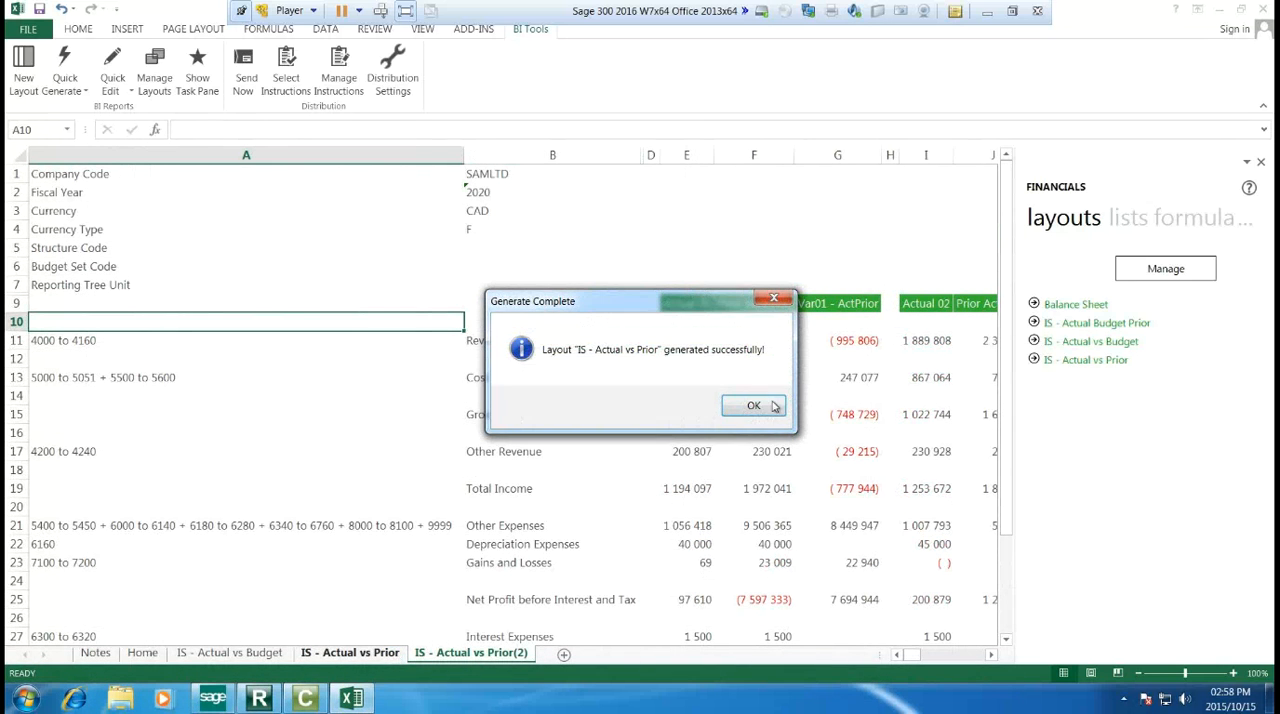
{"action": "left_click", "coordinate": [753, 405]}
Step: Narrow column A on the IS - Actual vs Prior(2) sheet and review the statement down to Net Profit
{"action": "left_click_drag", "start_coordinate": [464, 155], "coordinate": [242, 182]}
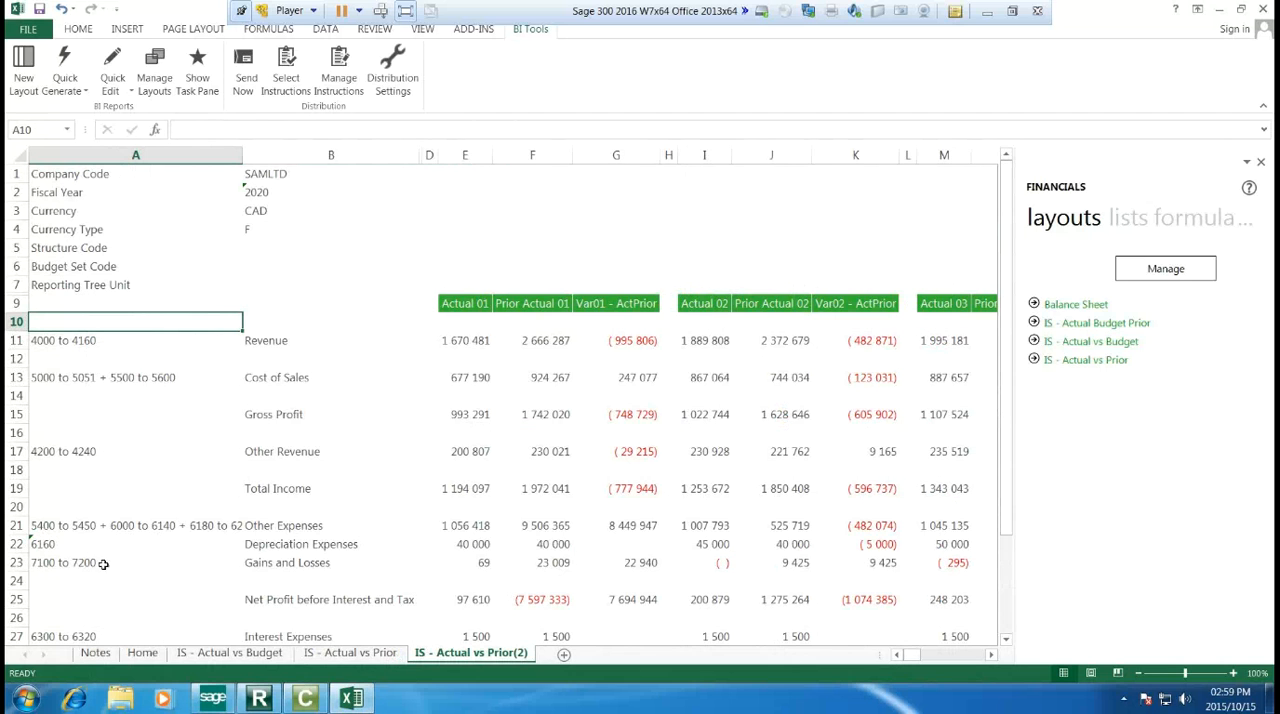
{"action": "scroll", "coordinate": [109, 536], "scroll_direction": "down", "scroll_amount": 5}
{"action": "scroll", "coordinate": [111, 536], "scroll_direction": "up", "scroll_amount": 4}
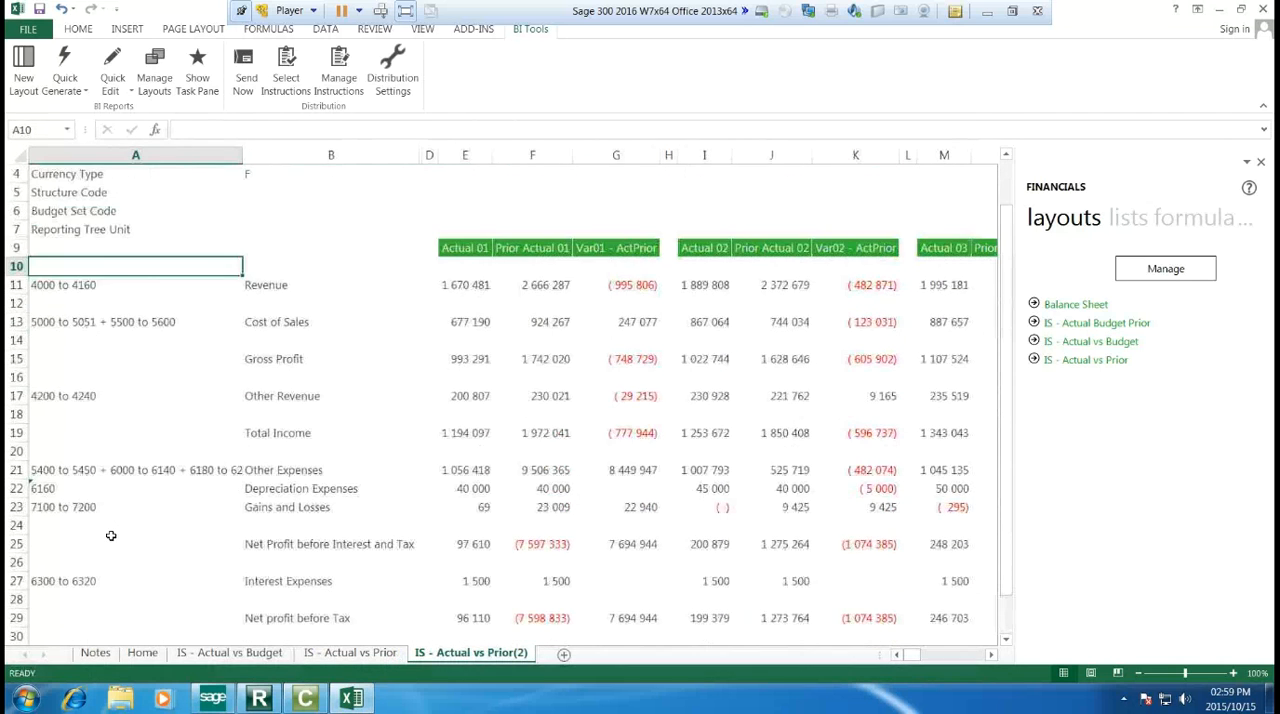
{"action": "scroll", "coordinate": [111, 536], "scroll_direction": "down", "scroll_amount": 2}
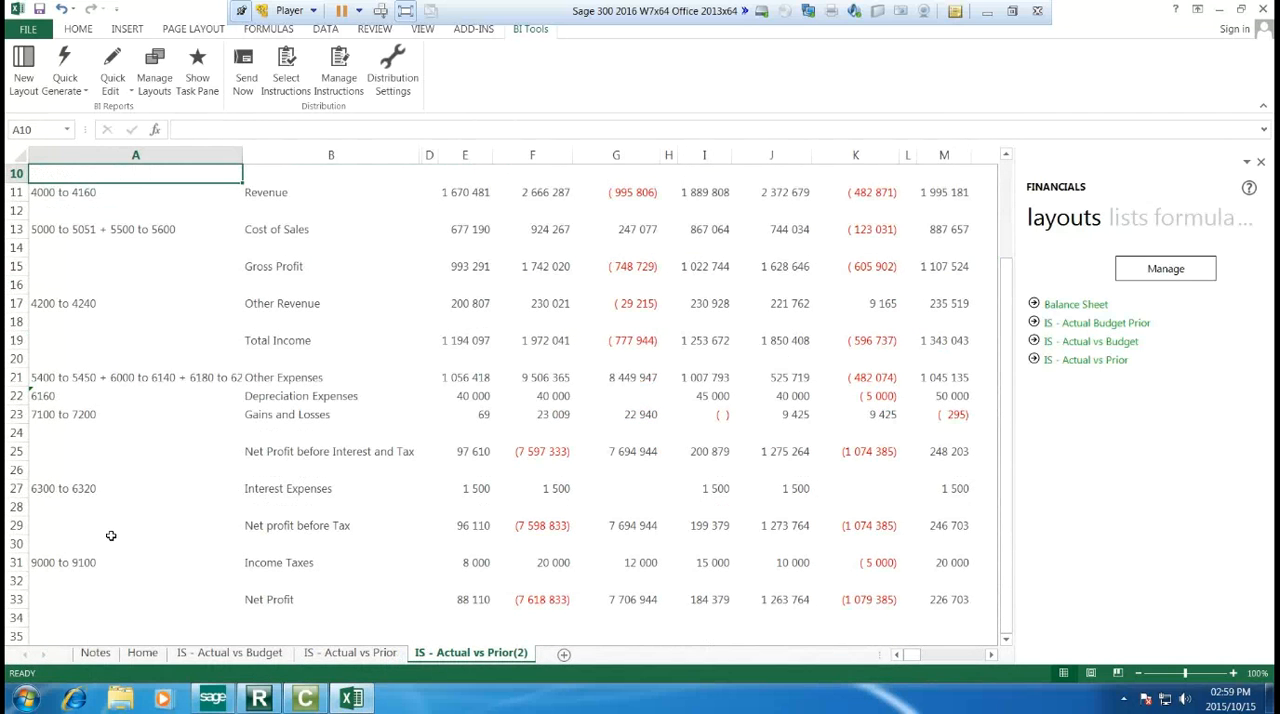
Step: Open the IS - Actual vs Prior layout for editing and set its Fiscal Year to 2019 only
{"action": "scroll", "coordinate": [112, 536], "scroll_direction": "up", "scroll_amount": 1}
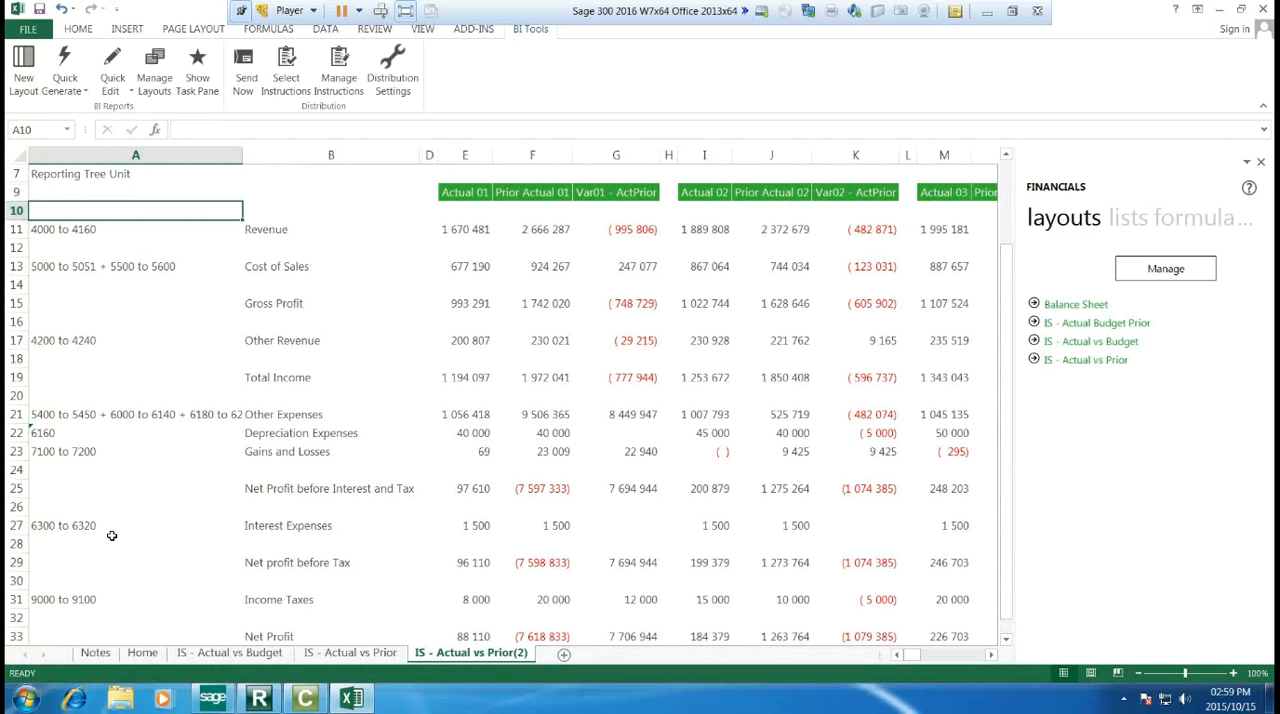
{"action": "scroll", "coordinate": [321, 453], "scroll_direction": "up", "scroll_amount": 2}
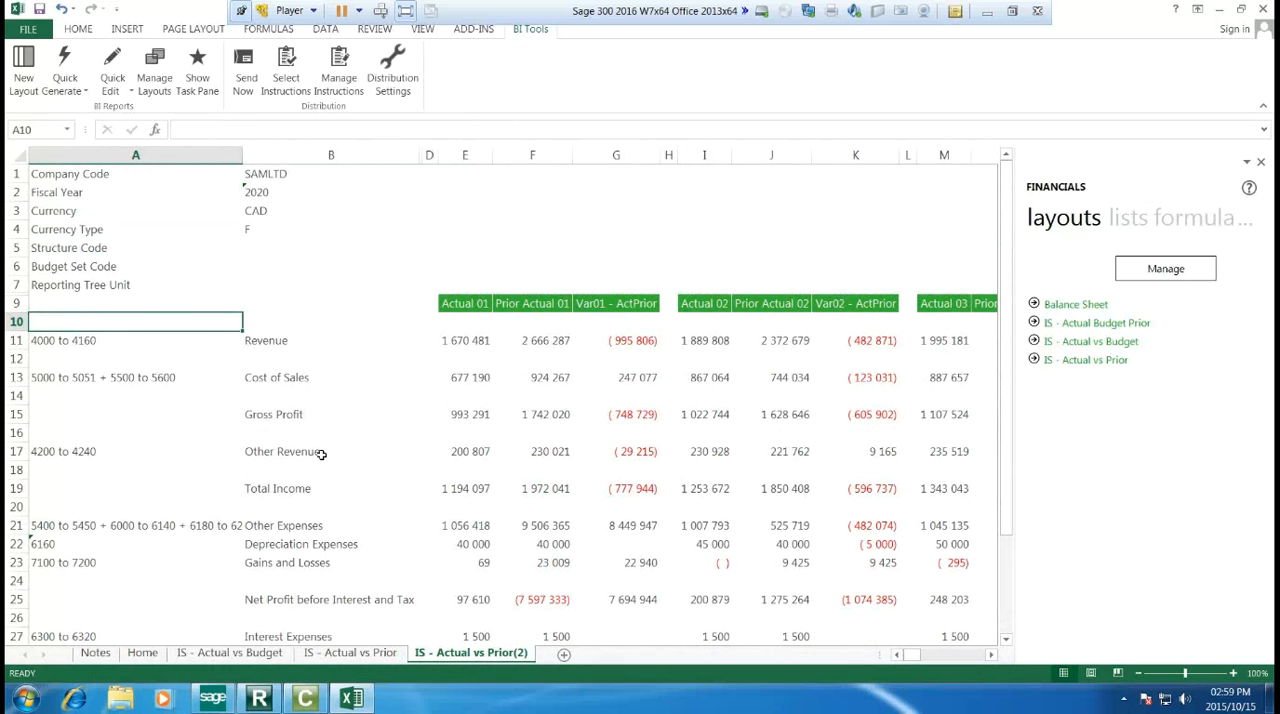
{"action": "scroll", "coordinate": [323, 455], "scroll_direction": "down", "scroll_amount": 2}
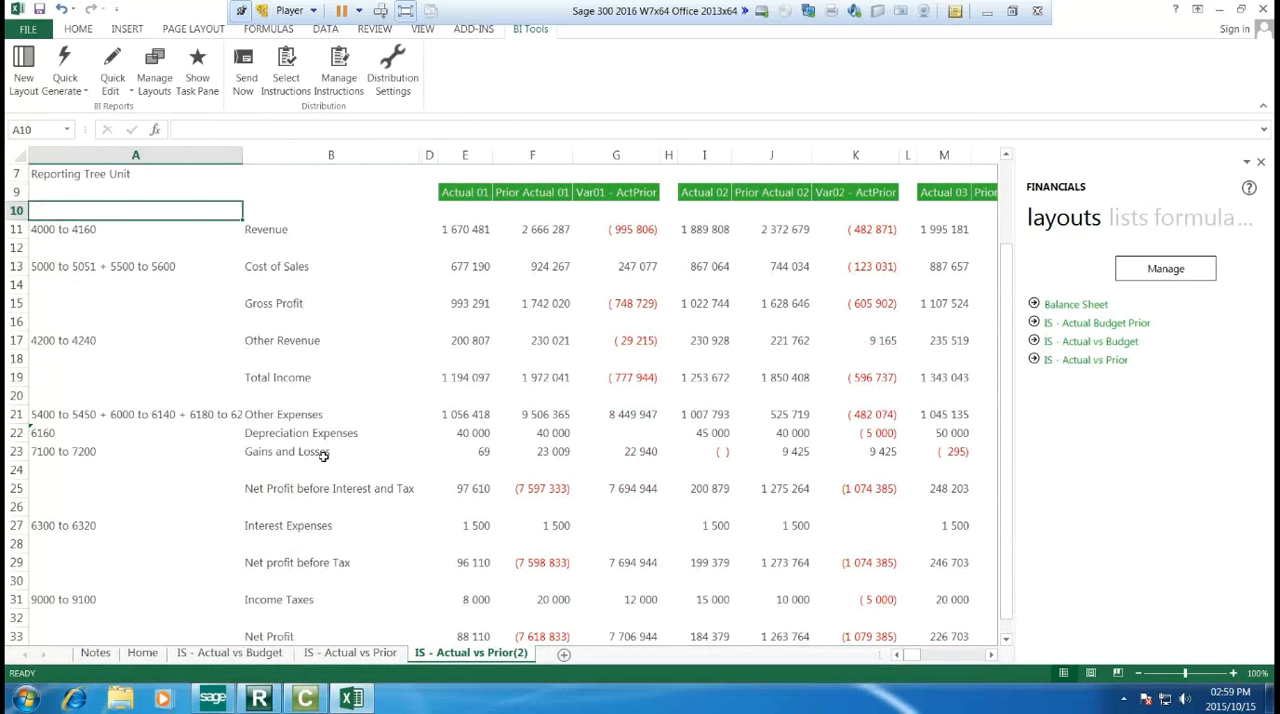
{"action": "scroll", "coordinate": [323, 455], "scroll_direction": "up", "scroll_amount": 2}
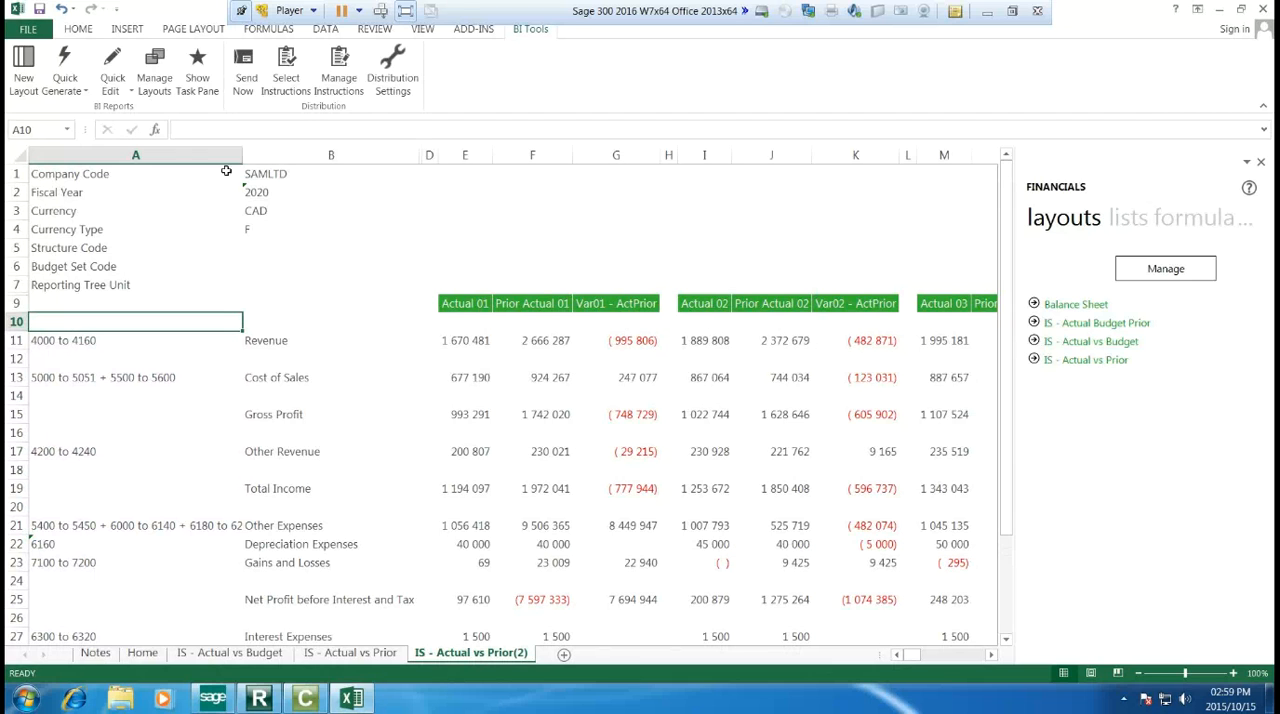
{"action": "left_click", "coordinate": [113, 80]}
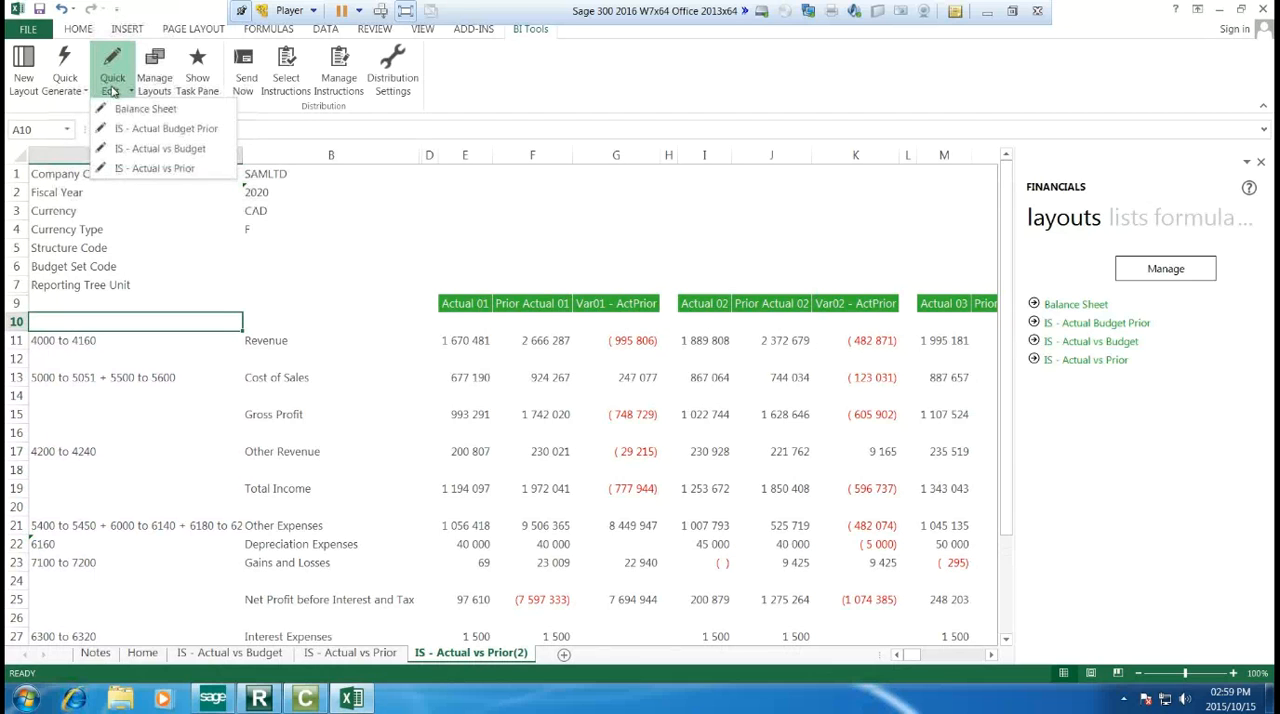
{"action": "left_click", "coordinate": [122, 169]}
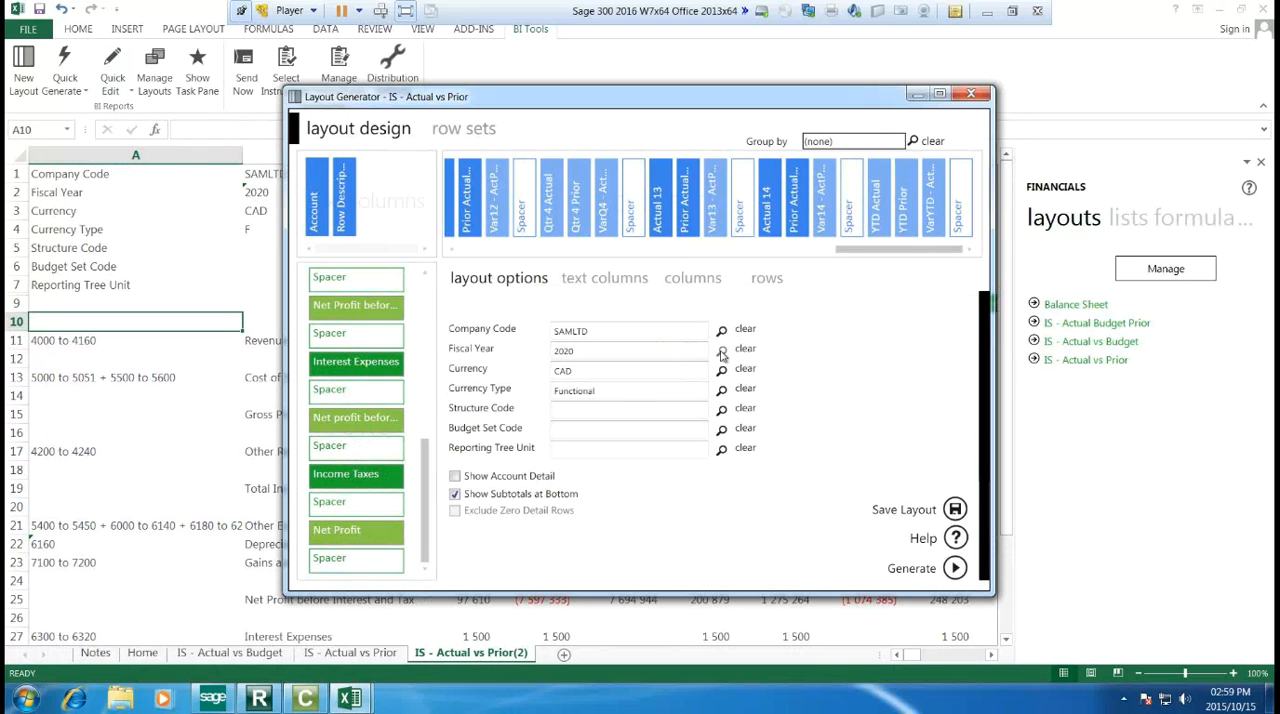
{"action": "left_click", "coordinate": [721, 351]}
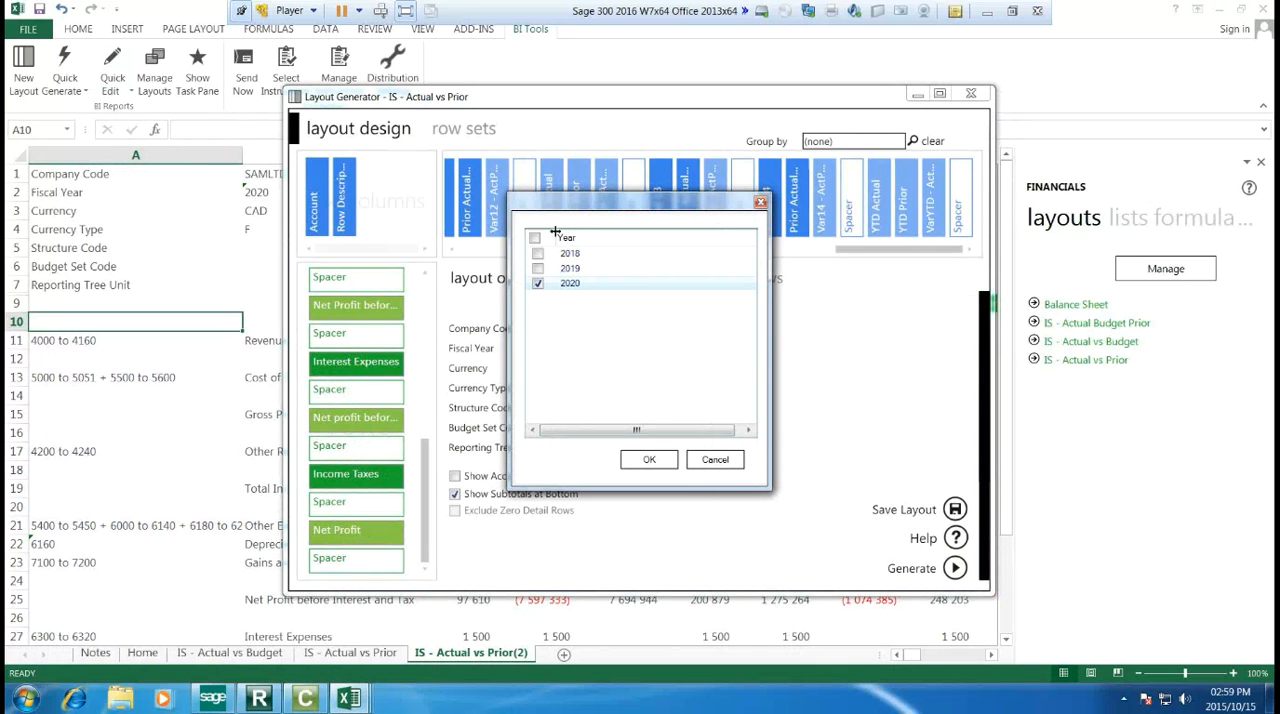
{"action": "left_click", "coordinate": [538, 268]}
{"action": "left_click", "coordinate": [538, 283]}
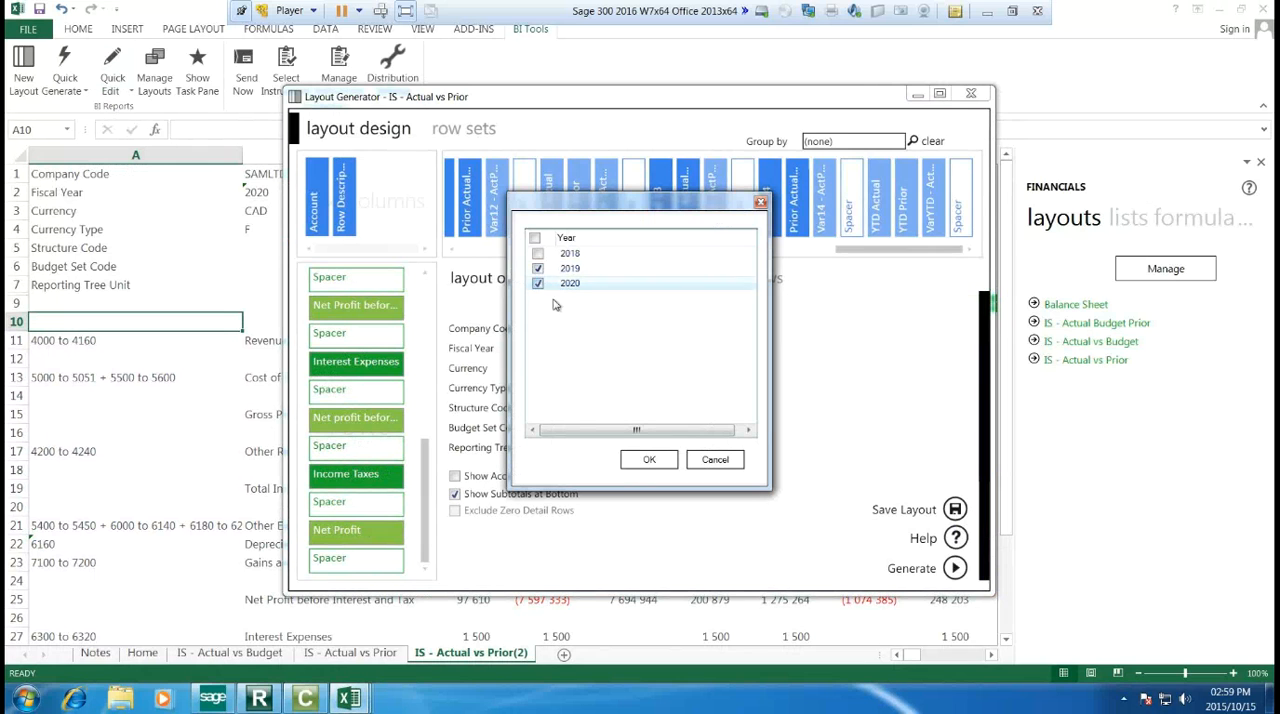
{"action": "left_click", "coordinate": [656, 460]}
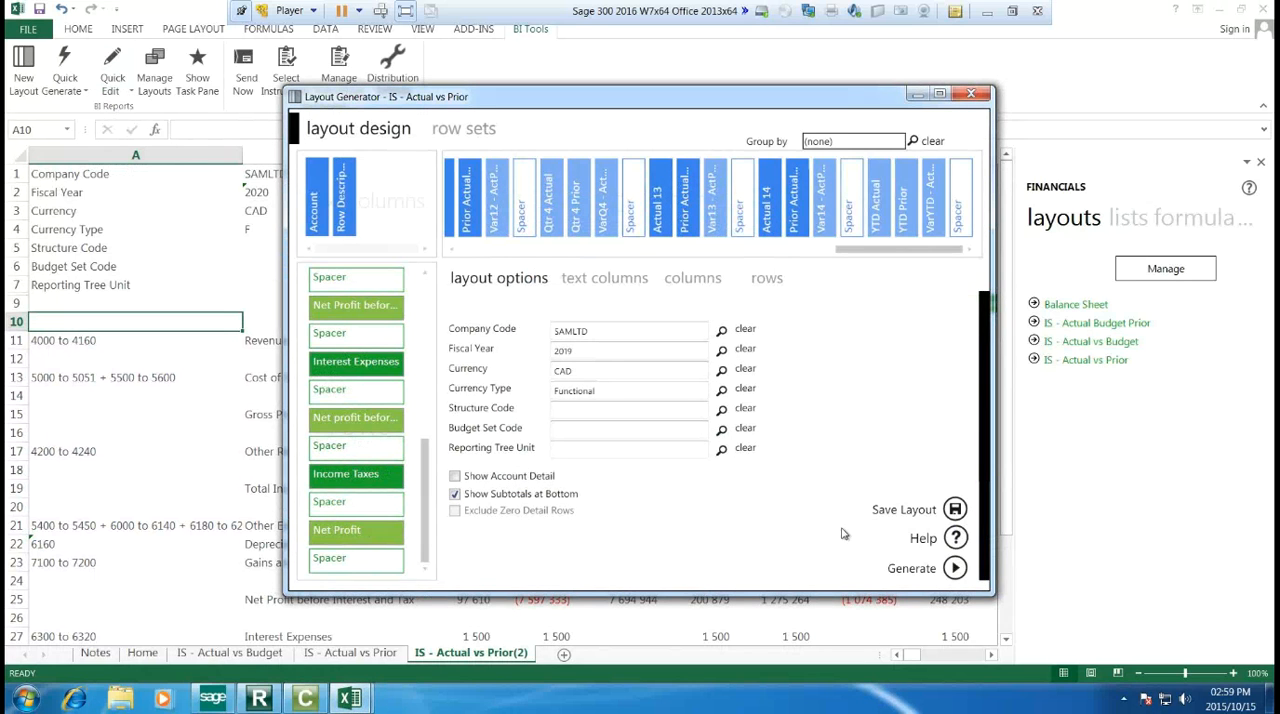
Step: Turn off Show Subtotals at Bottom and generate the IS - Actual vs Prior layout for 2019
{"action": "left_click", "coordinate": [455, 493]}
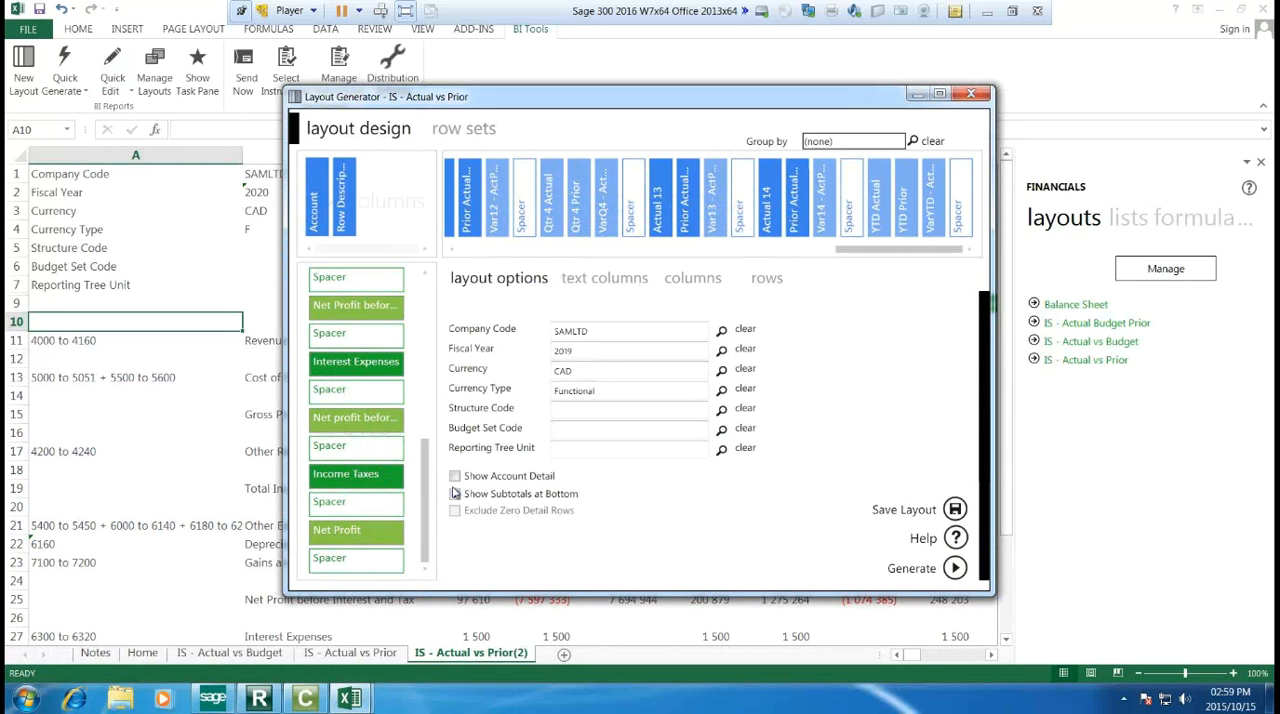
{"action": "left_click", "coordinate": [927, 571]}
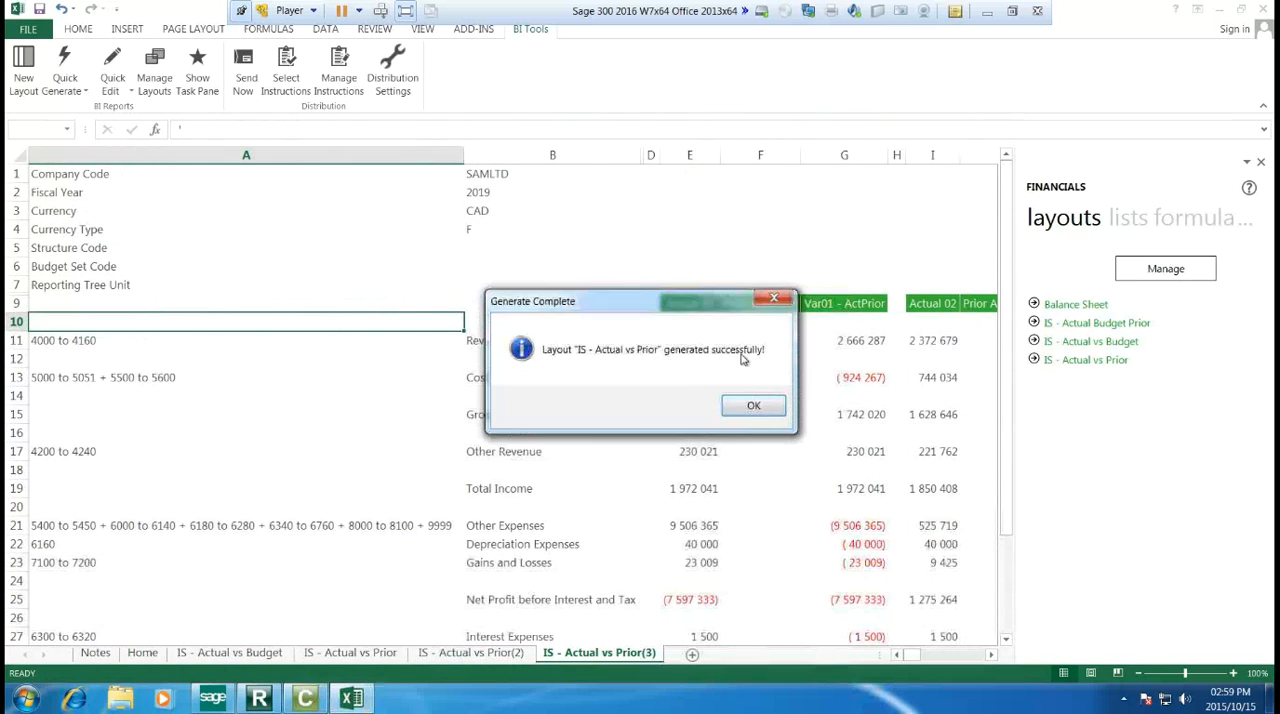
{"action": "left_click", "coordinate": [748, 402]}
Step: Narrow column A on the IS - Actual vs Prior(3) sheet and review the 2019 statement rows
{"action": "left_click_drag", "start_coordinate": [466, 157], "coordinate": [257, 160]}
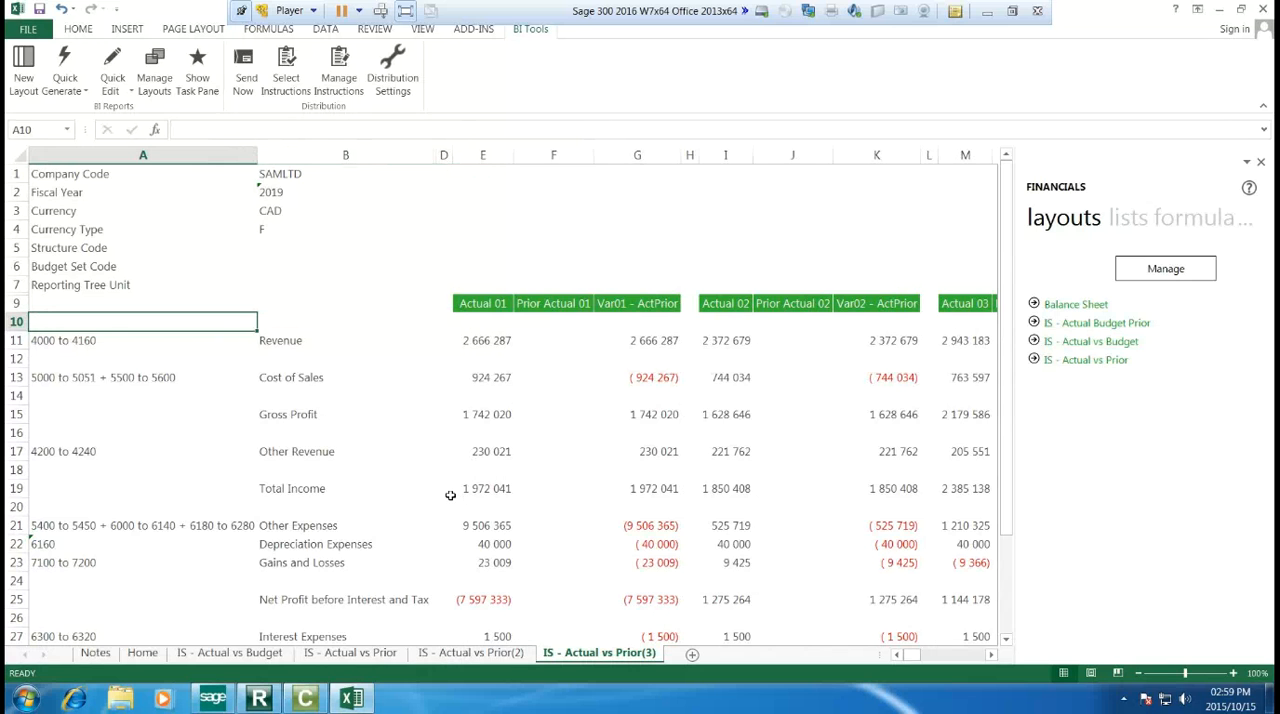
{"action": "scroll", "coordinate": [450, 495], "scroll_direction": "down", "scroll_amount": 5}
{"action": "scroll", "coordinate": [450, 495], "scroll_direction": "up", "scroll_amount": 4}
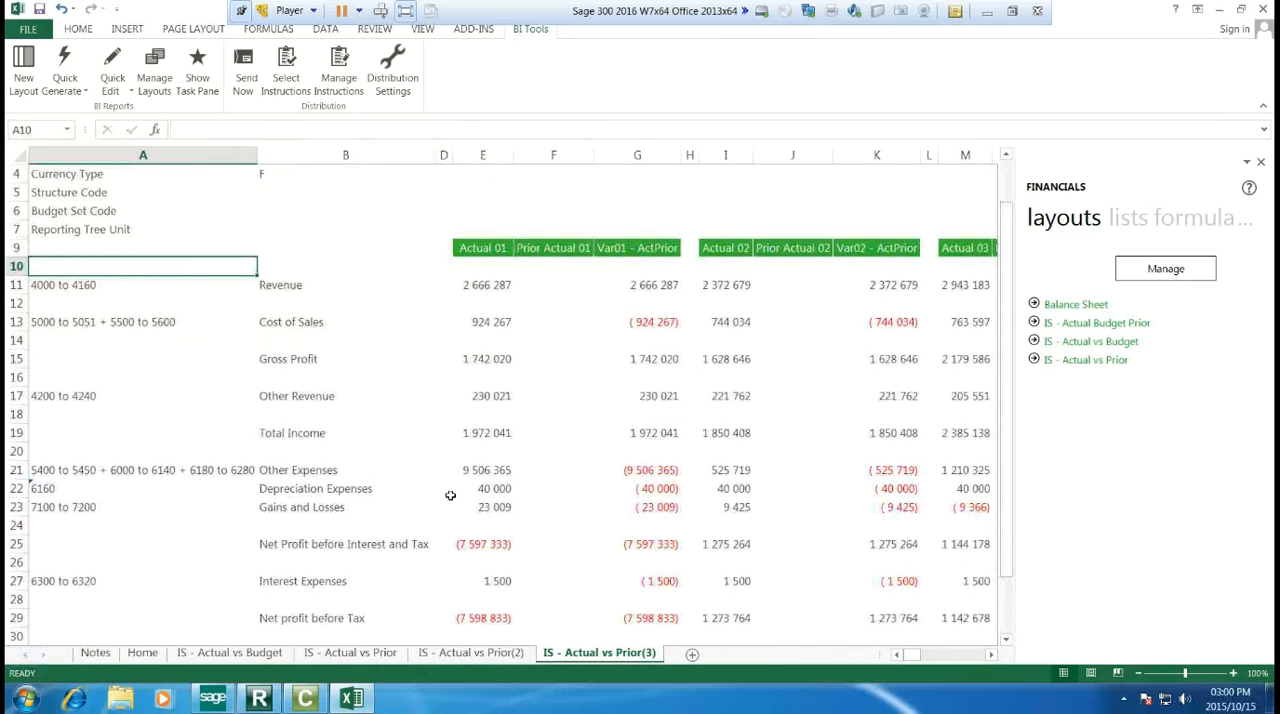
{"action": "scroll", "coordinate": [450, 494], "scroll_direction": "up", "scroll_amount": 1}
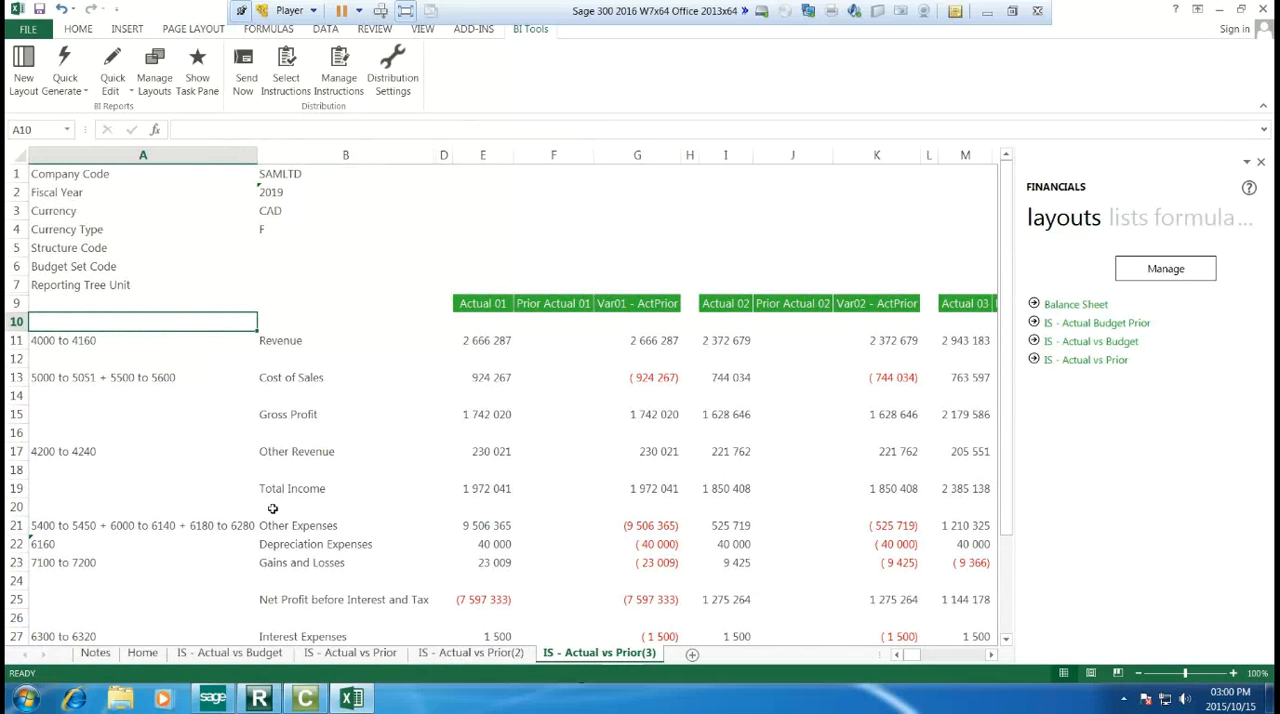
Step: Drill down on the Revenue amount for Actual 01 to view the account balances behind it
{"action": "left_click", "coordinate": [476, 345]}
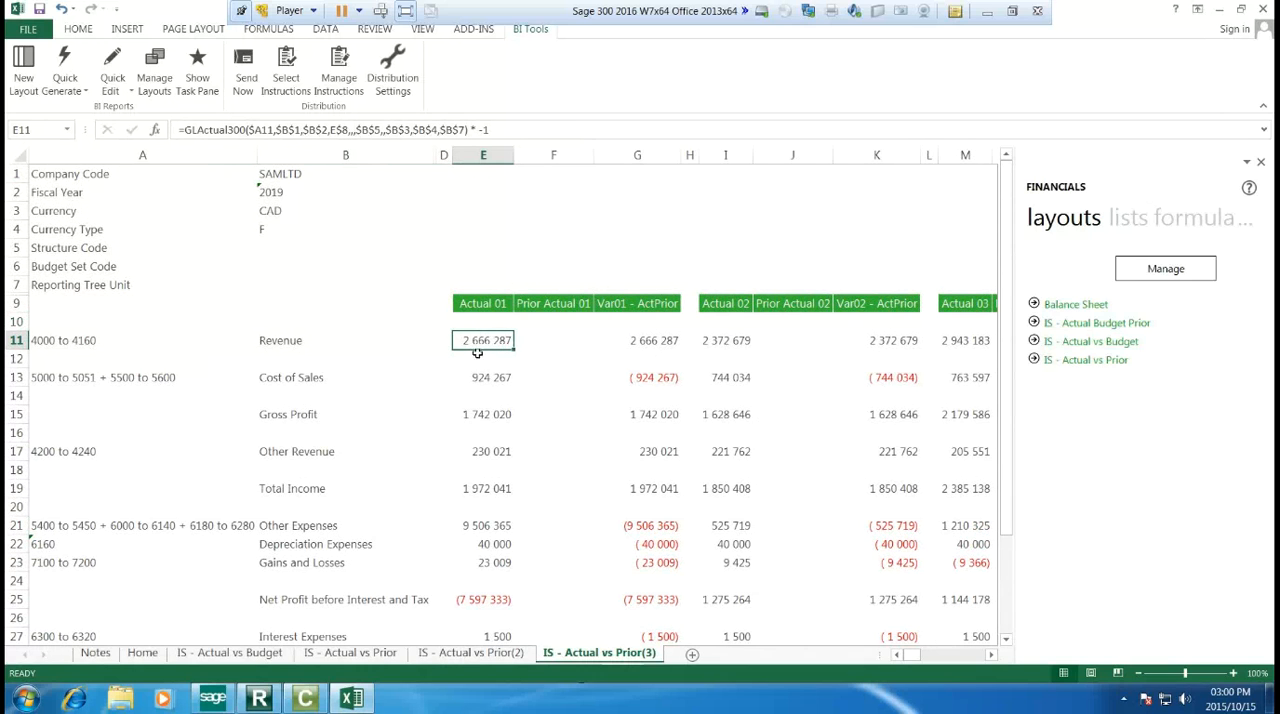
{"action": "right_click", "coordinate": [472, 344]}
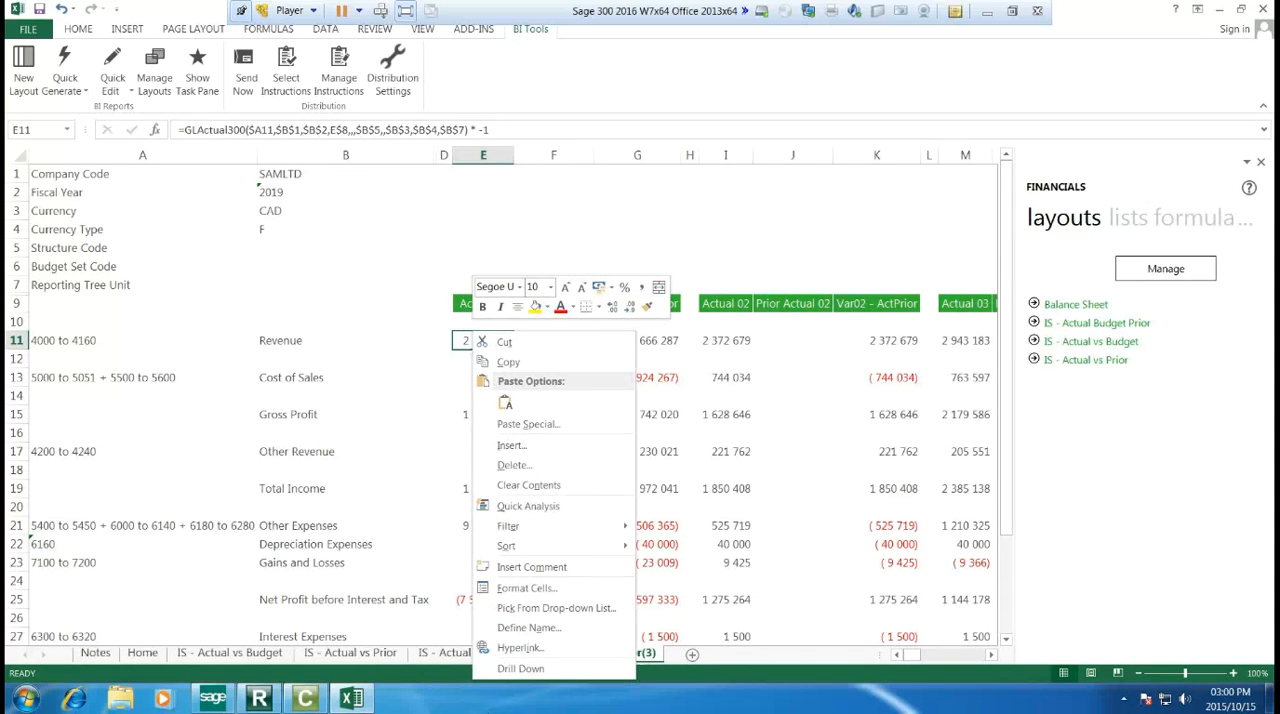
{"action": "left_click", "coordinate": [504, 668]}
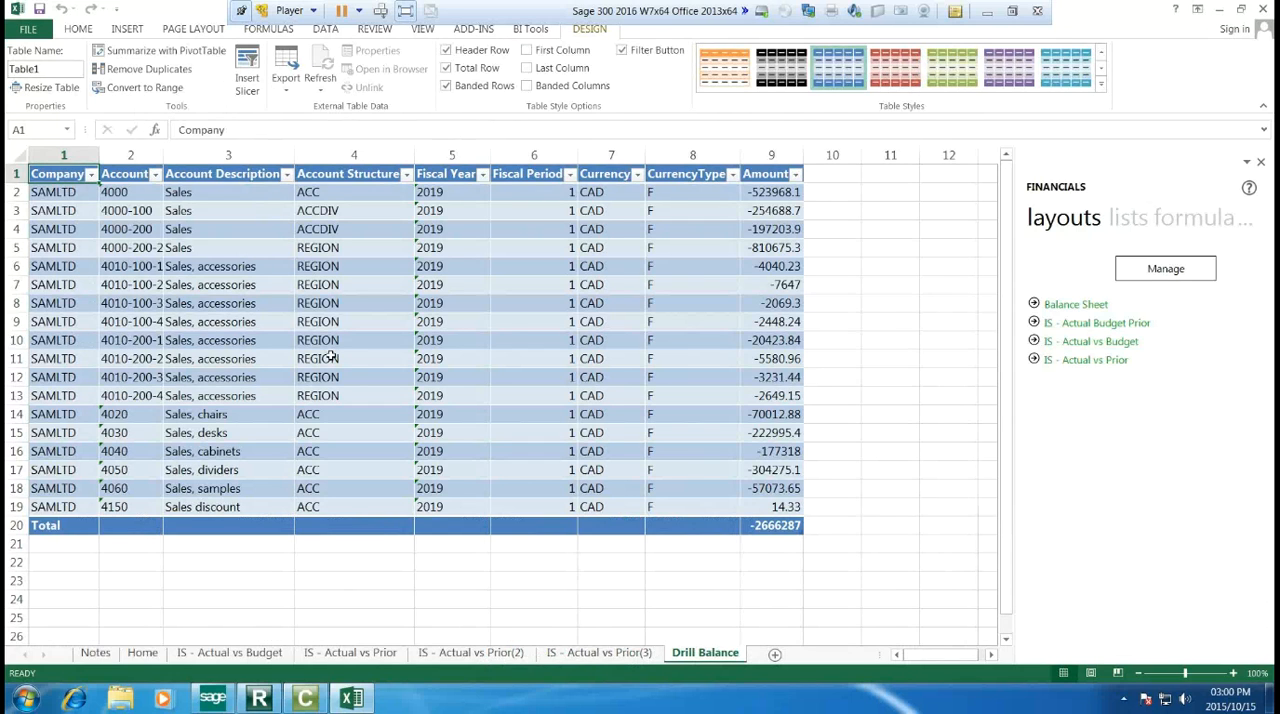
Step: Delete the Drill Balance and IS - Actual vs Prior(3) sheets from the workbook
{"action": "right_click", "coordinate": [726, 656]}
{"action": "left_click", "coordinate": [745, 481]}
{"action": "left_click", "coordinate": [608, 390]}
{"action": "right_click", "coordinate": [600, 654]}
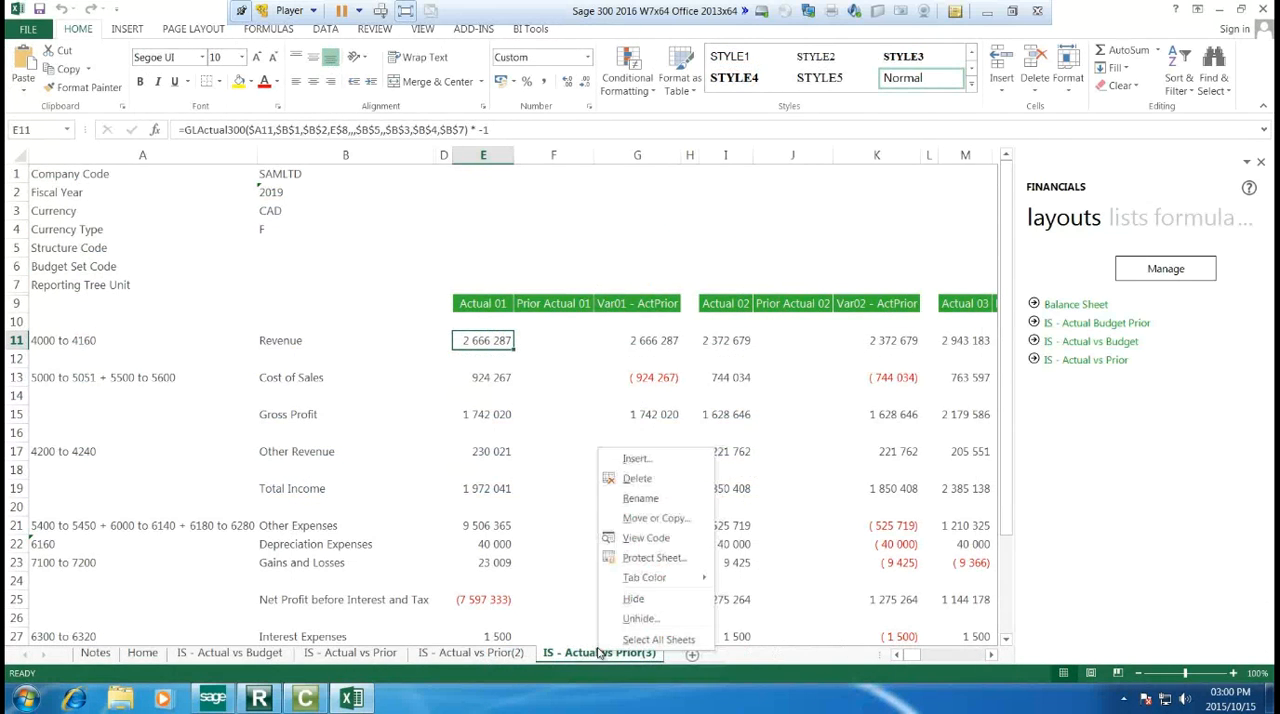
{"action": "left_click", "coordinate": [637, 479]}
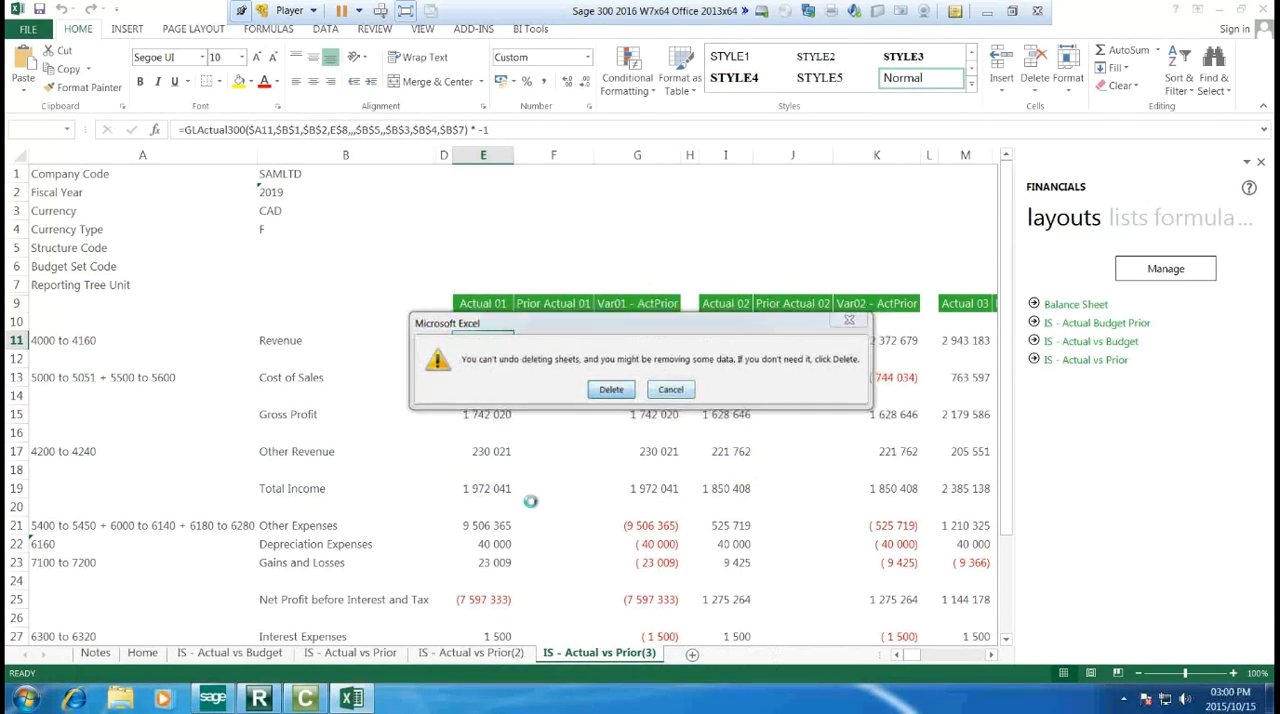
{"action": "left_click", "coordinate": [607, 389]}
Step: Delete the remaining income statement sheets: IS - Actual vs Prior(2), IS - Actual vs Prior and IS - Actual vs Budget
{"action": "right_click", "coordinate": [483, 652]}
{"action": "left_click", "coordinate": [505, 484]}
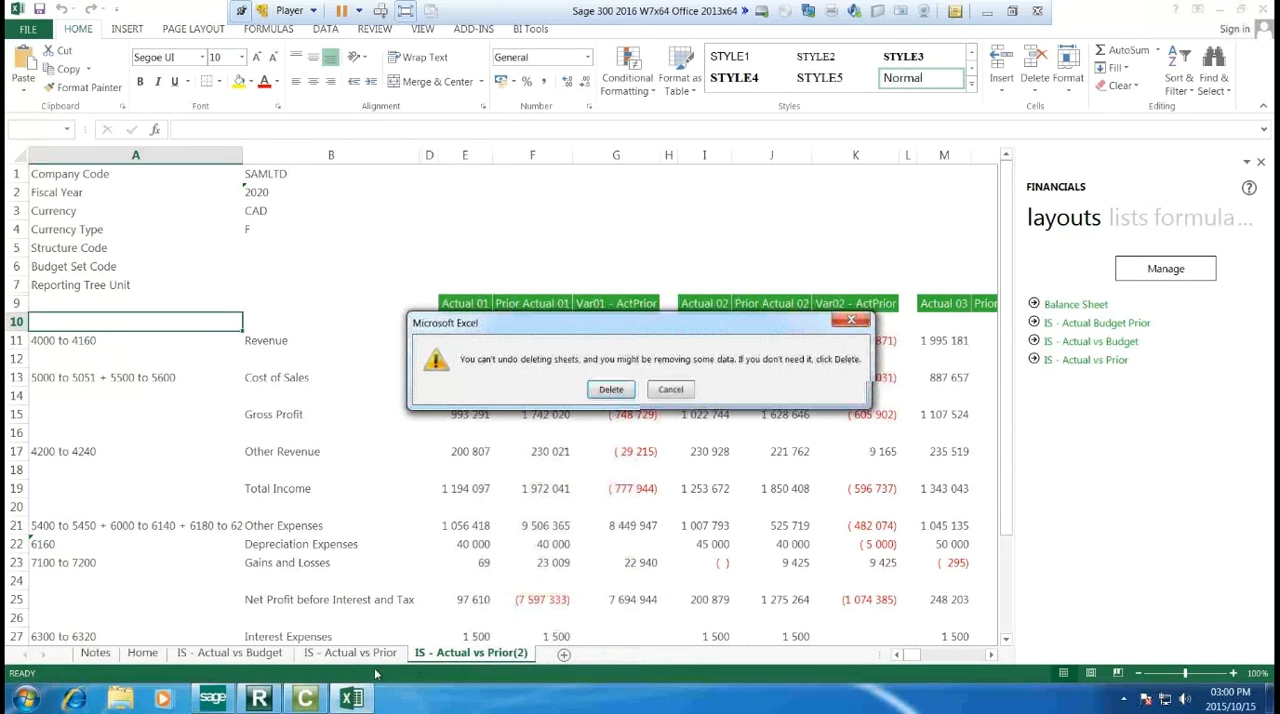
{"action": "left_click", "coordinate": [610, 390]}
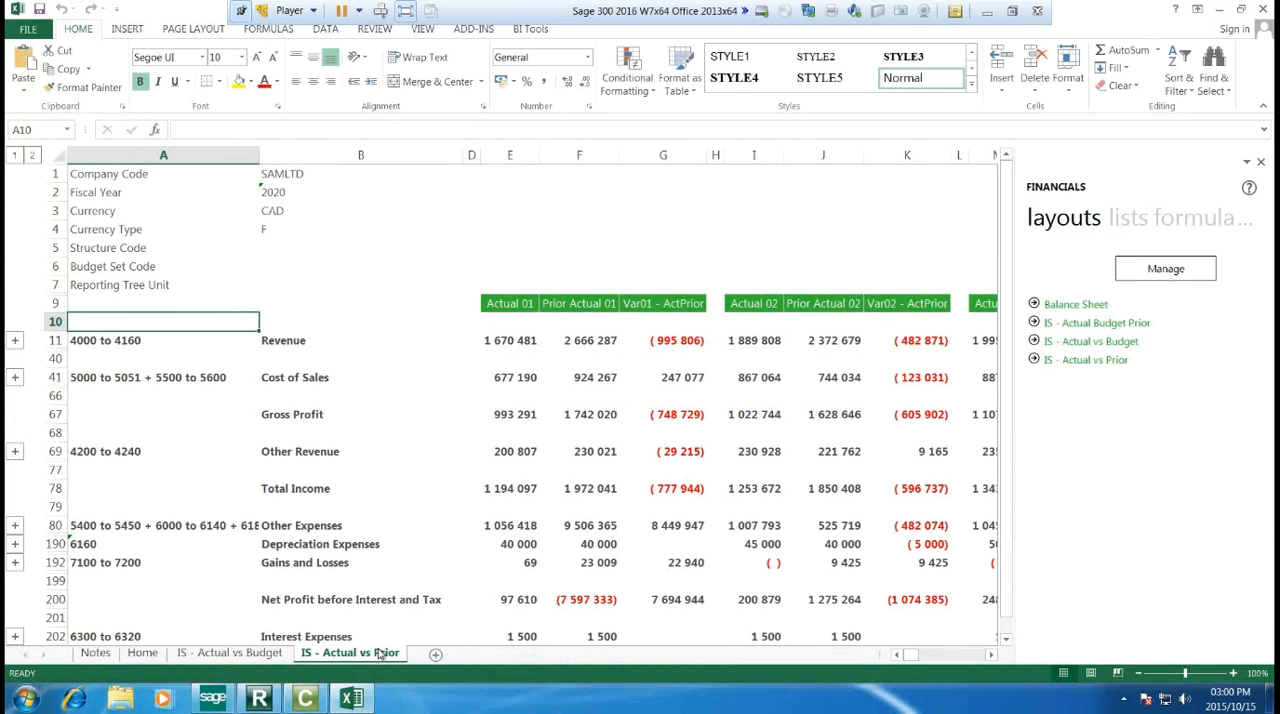
{"action": "right_click", "coordinate": [382, 654]}
{"action": "left_click", "coordinate": [418, 476]}
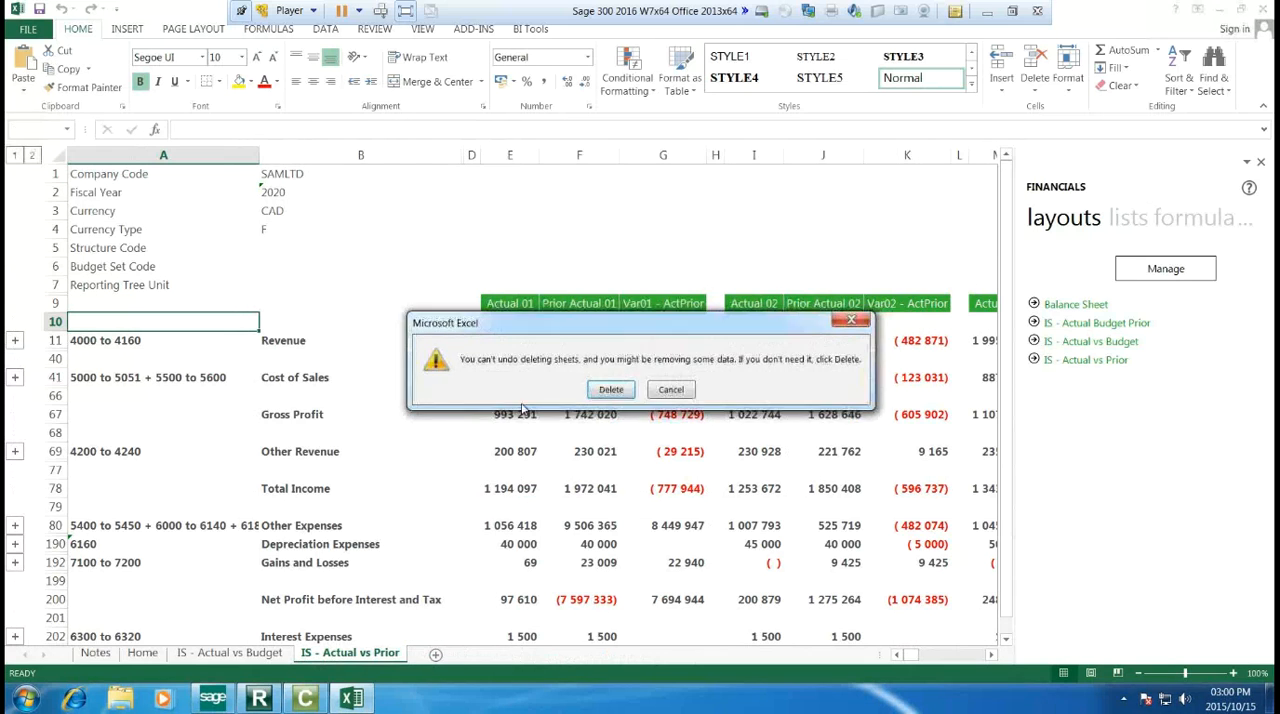
{"action": "left_click", "coordinate": [607, 389]}
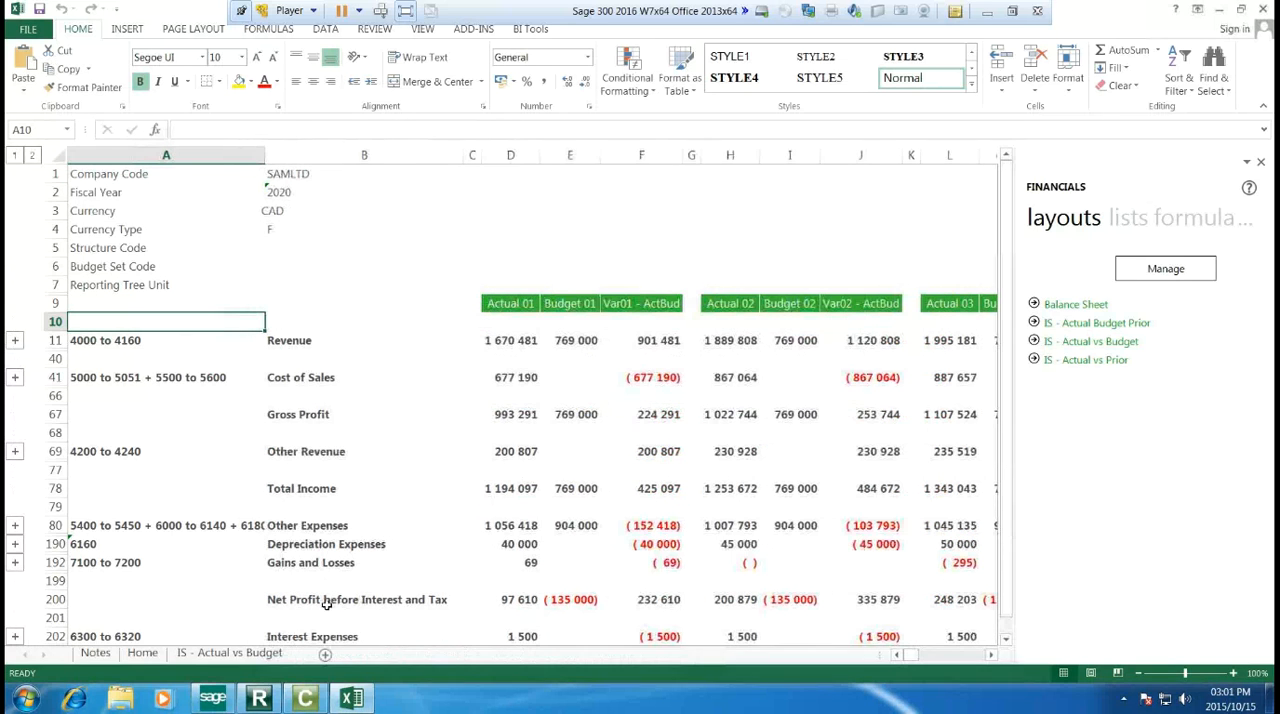
{"action": "right_click", "coordinate": [230, 659]}
{"action": "left_click", "coordinate": [268, 484]}
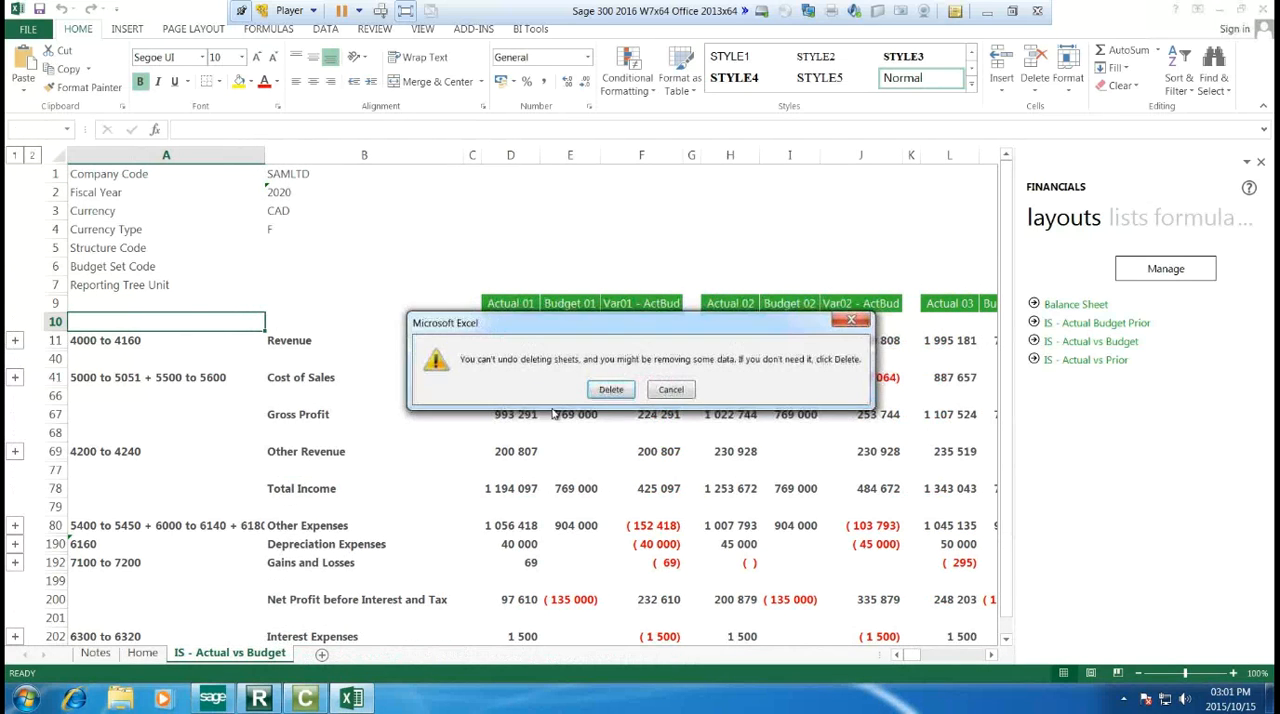
{"action": "left_click", "coordinate": [610, 389]}
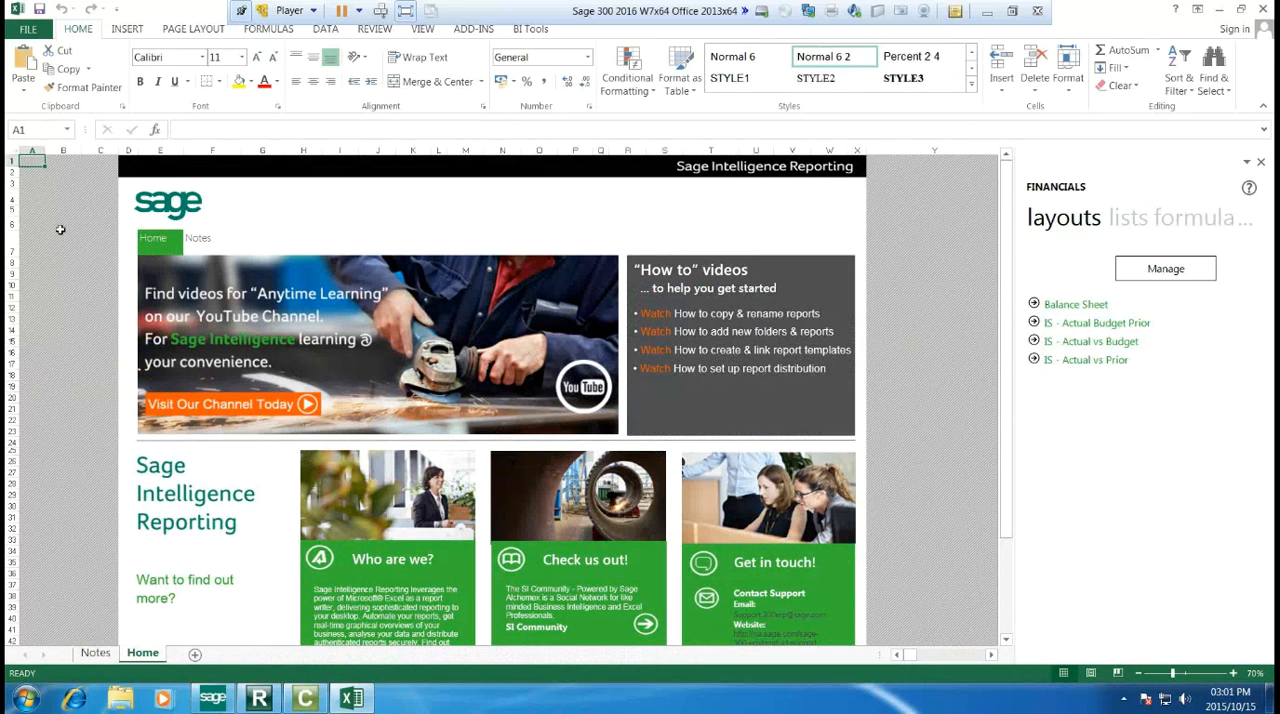
Step: Create a new report layout named "IS - Acutal" and maximize its Layout Generator window
{"action": "left_click", "coordinate": [530, 32]}
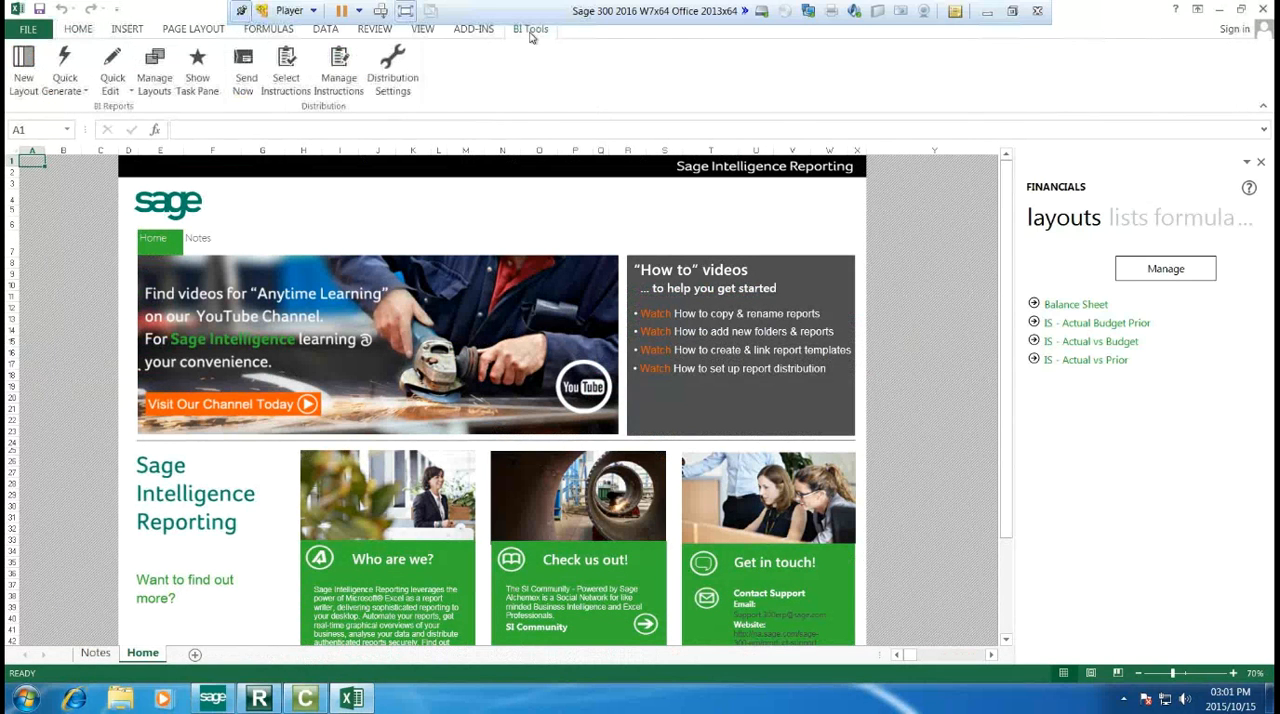
{"action": "left_click", "coordinate": [30, 70]}
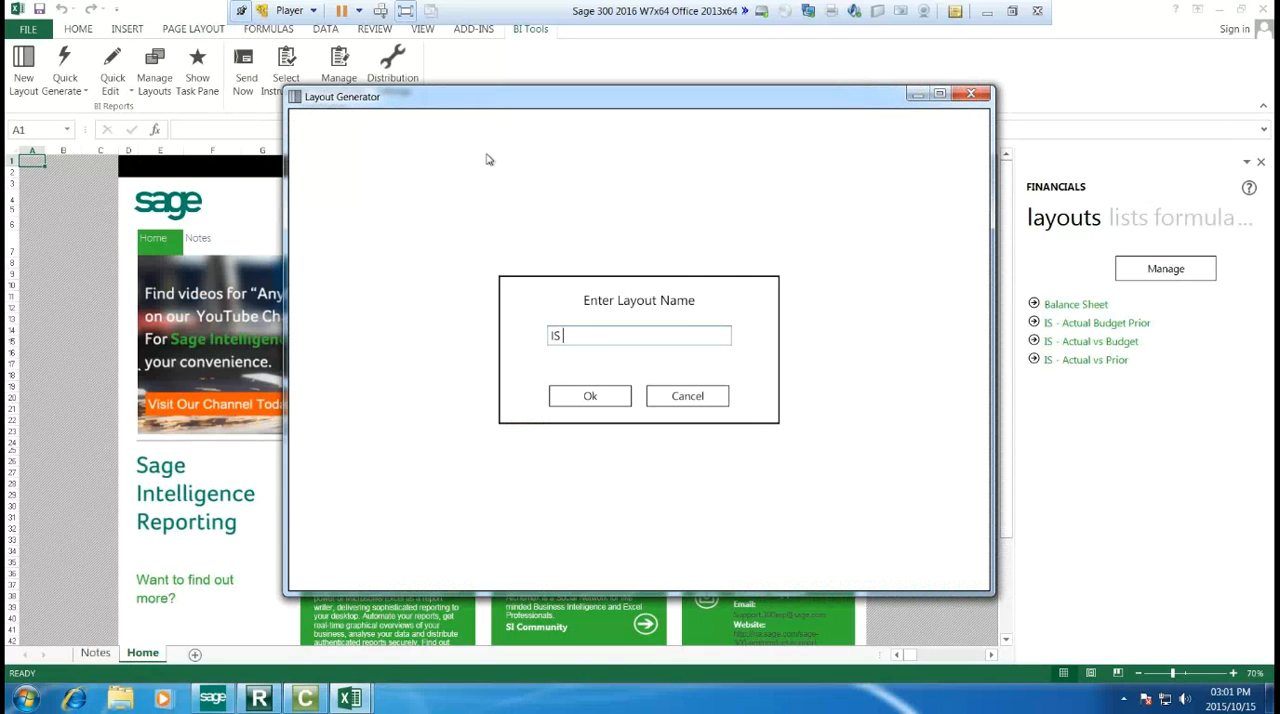
{"action": "type", "text": "Acutal"}
{"action": "left_click", "coordinate": [603, 400]}
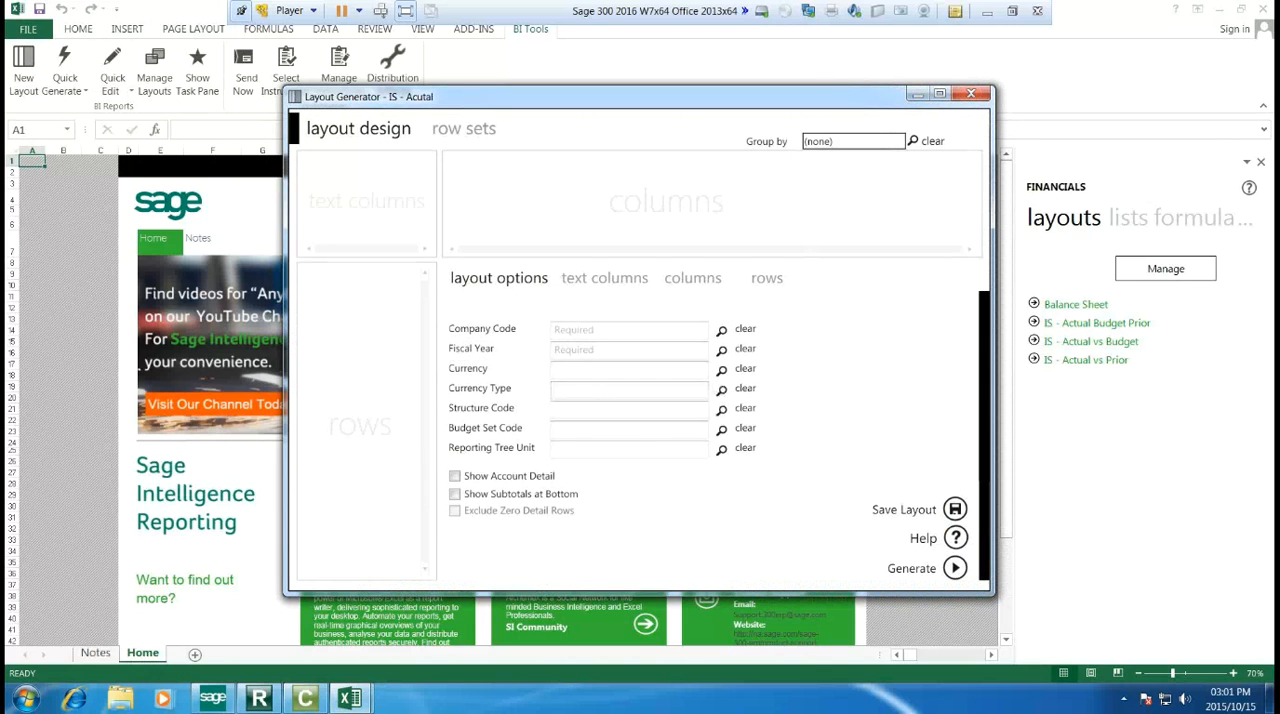
{"action": "left_click", "coordinate": [940, 93]}
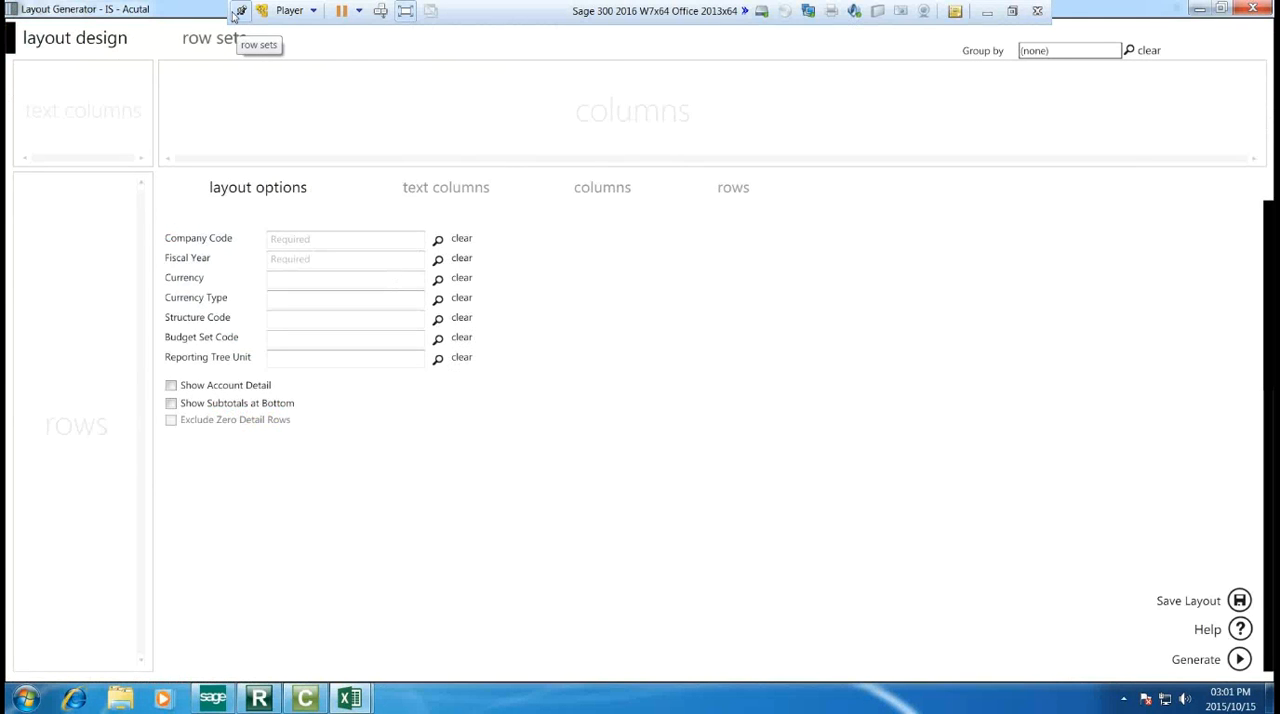
{"action": "left_click", "coordinate": [238, 12]}
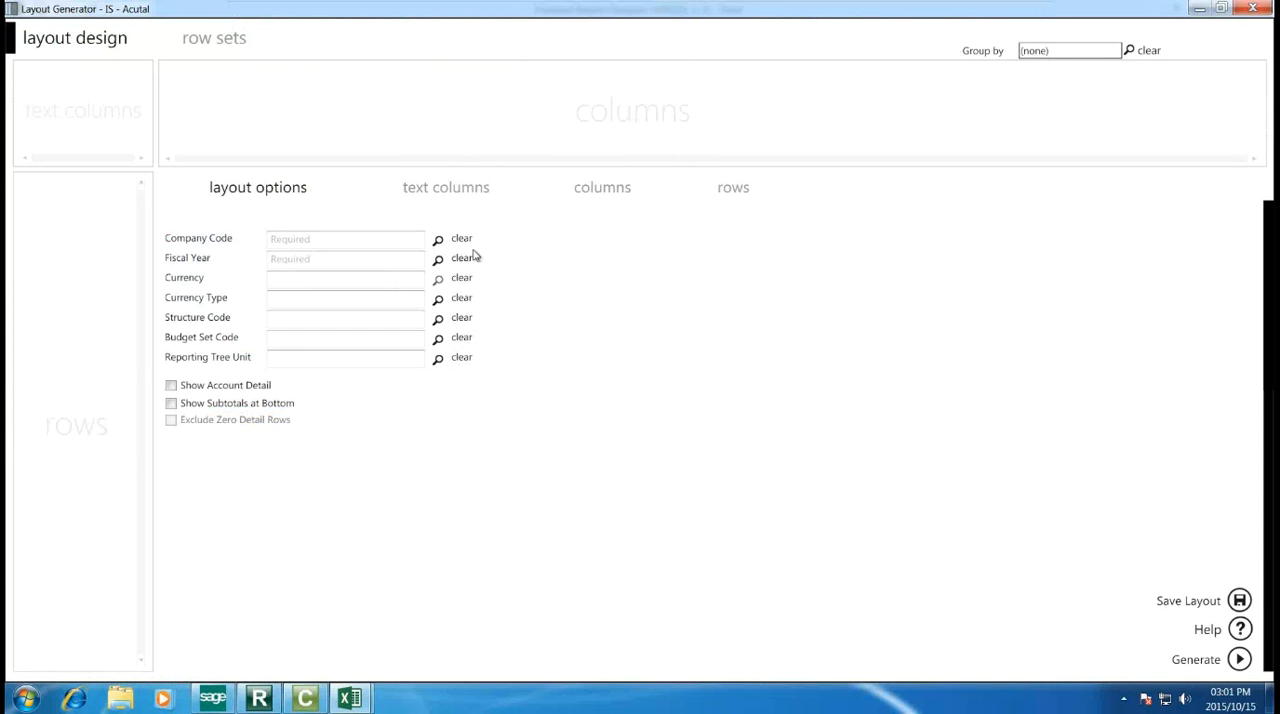
Step: Set the new layout's Company Code to SAMLTD and its Fiscal Year to 2019
{"action": "left_click", "coordinate": [438, 240]}
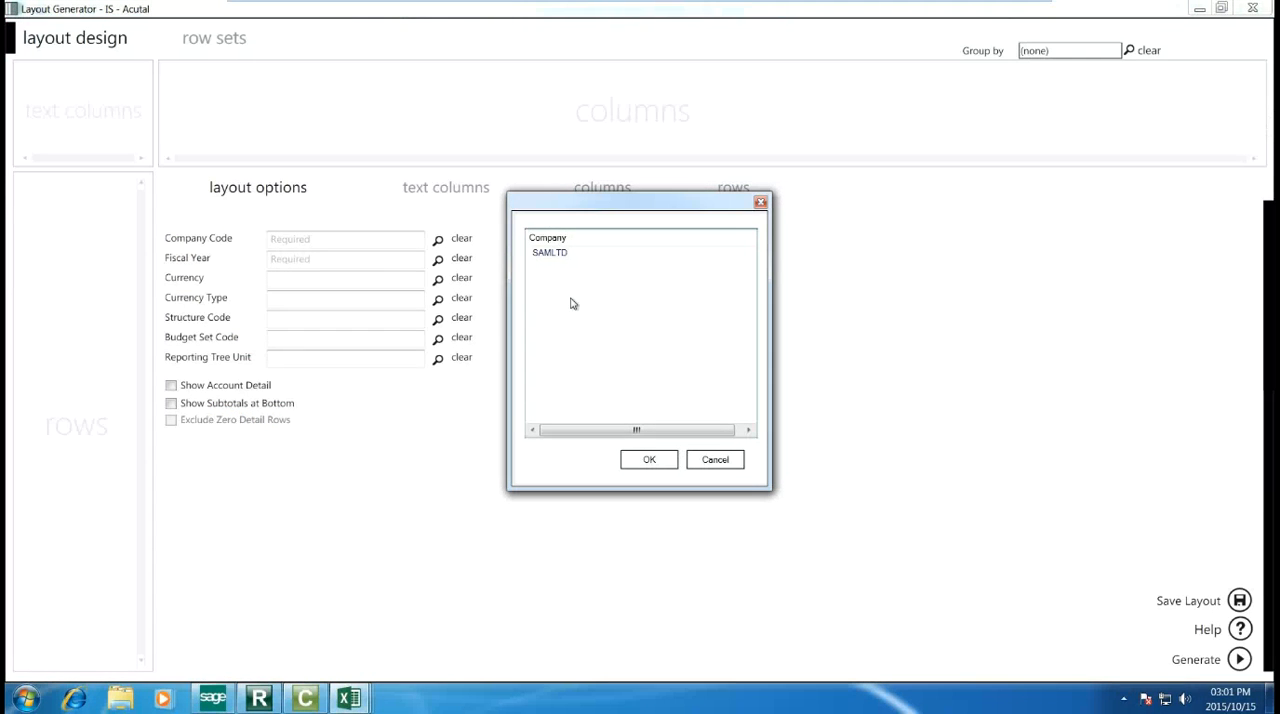
{"action": "left_click", "coordinate": [560, 253]}
{"action": "left_click", "coordinate": [649, 460]}
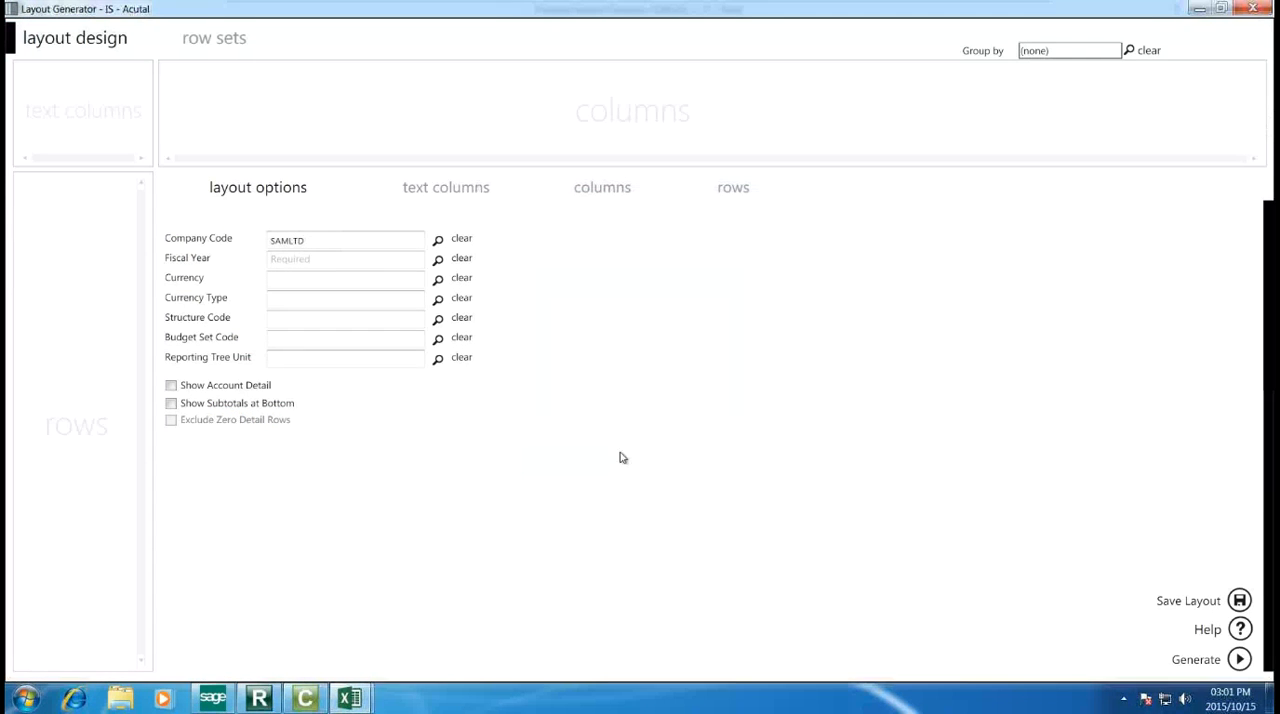
{"action": "left_click", "coordinate": [437, 258]}
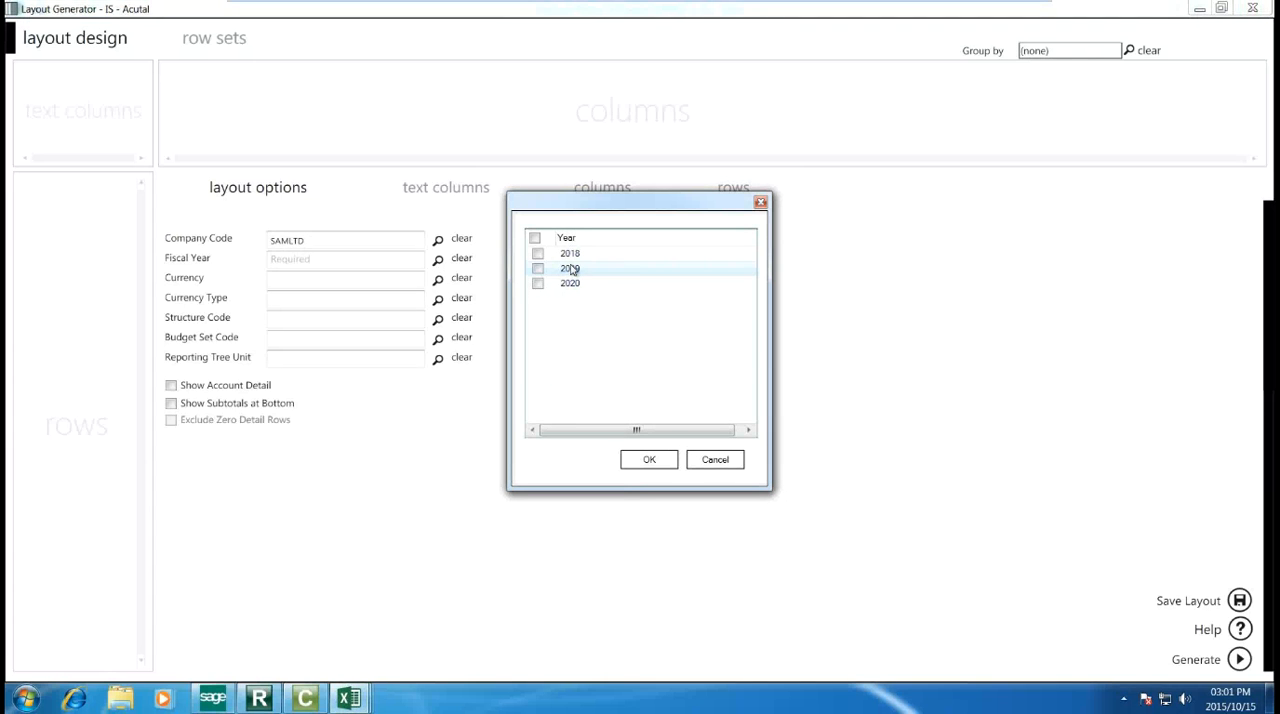
{"action": "left_click", "coordinate": [538, 268]}
{"action": "left_click", "coordinate": [648, 459]}
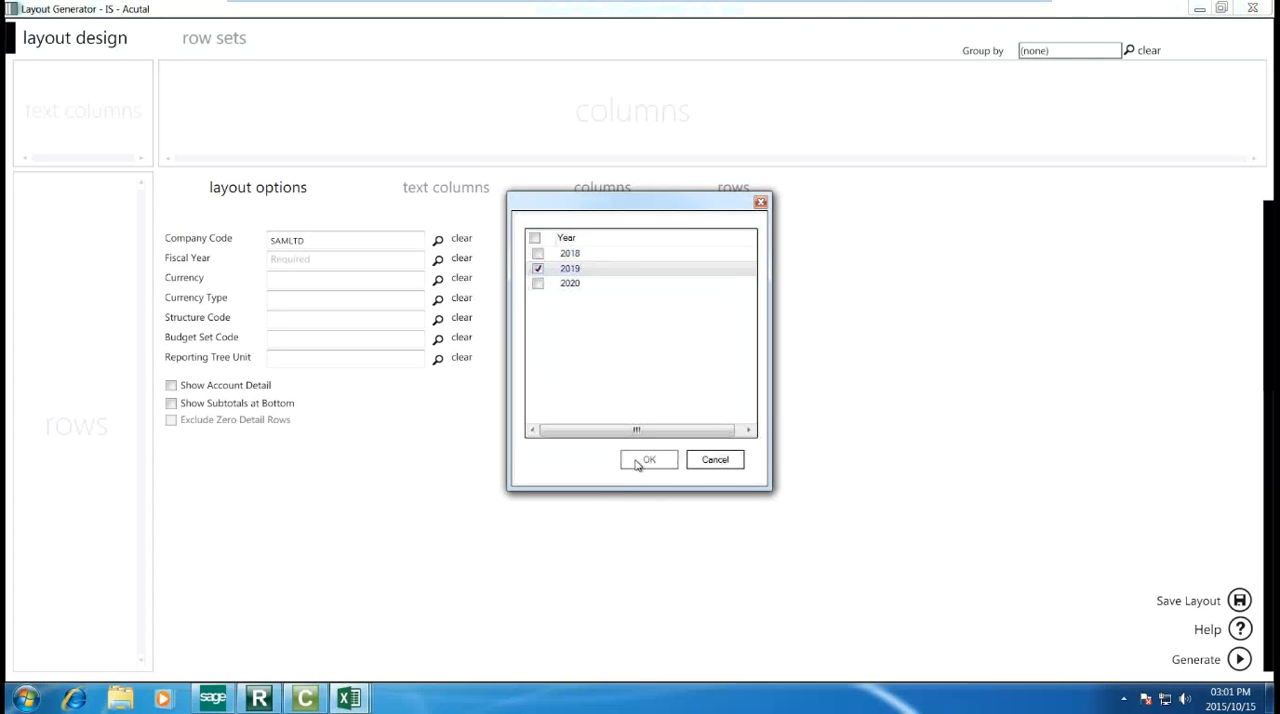
Step: Set the new layout's Currency to CAD
{"action": "left_click", "coordinate": [437, 279]}
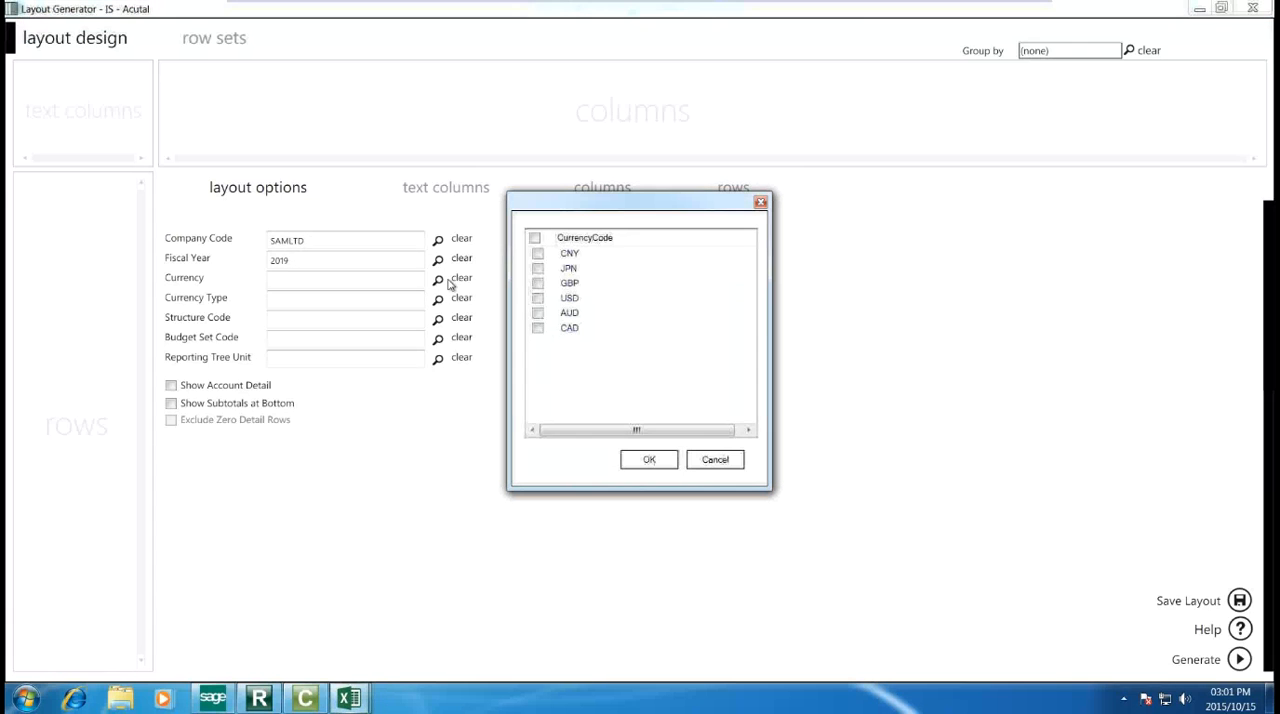
{"action": "left_click", "coordinate": [538, 328]}
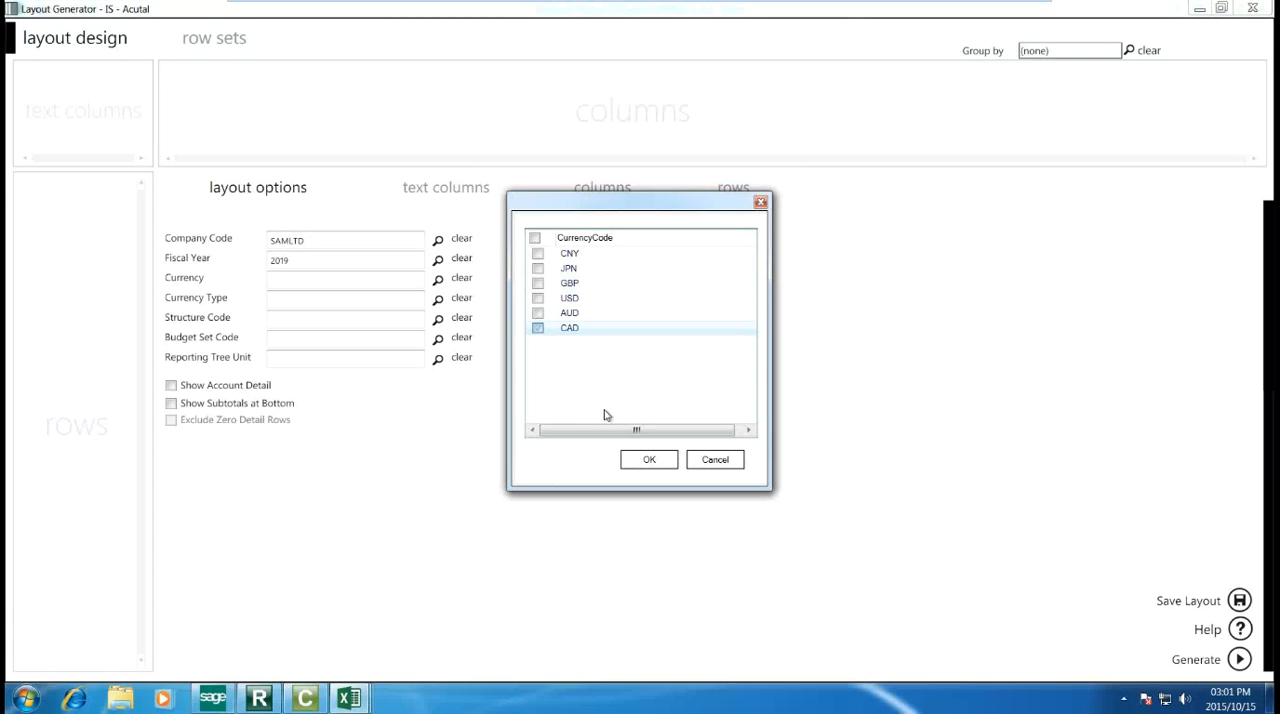
{"action": "left_click", "coordinate": [645, 460]}
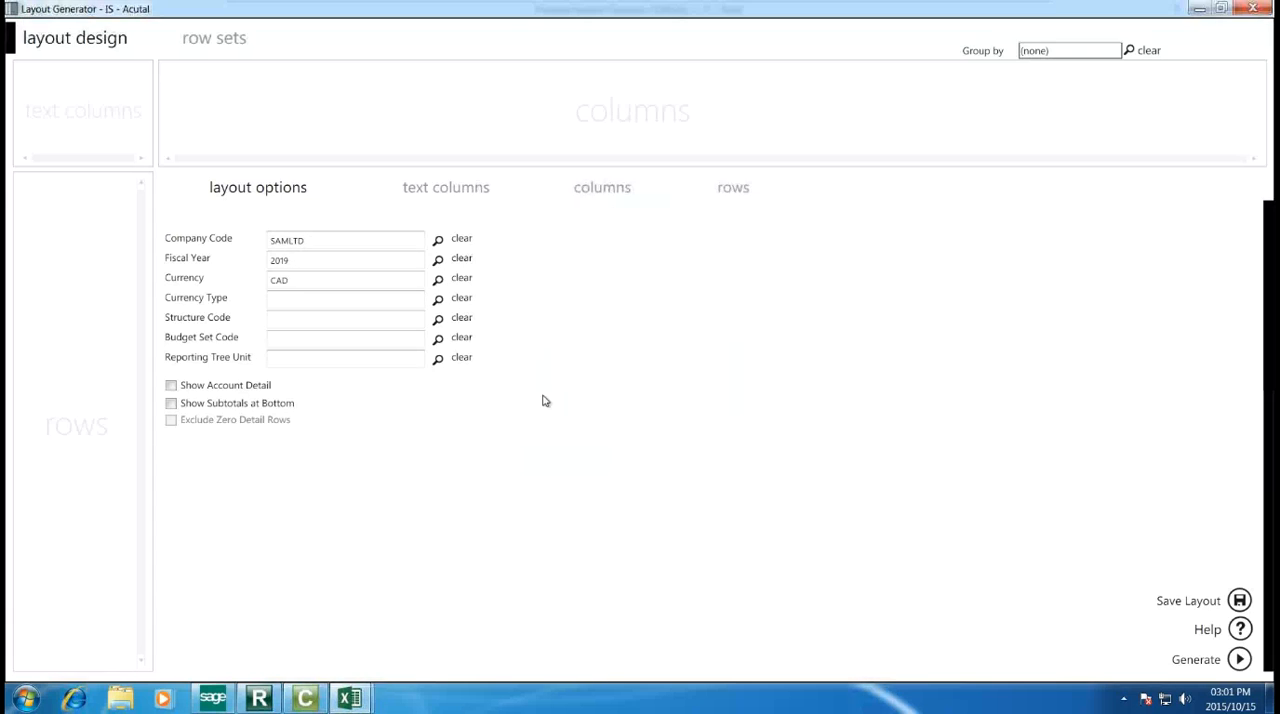
Step: Set the new layout's Currency Type to Functional
{"action": "left_click", "coordinate": [438, 300]}
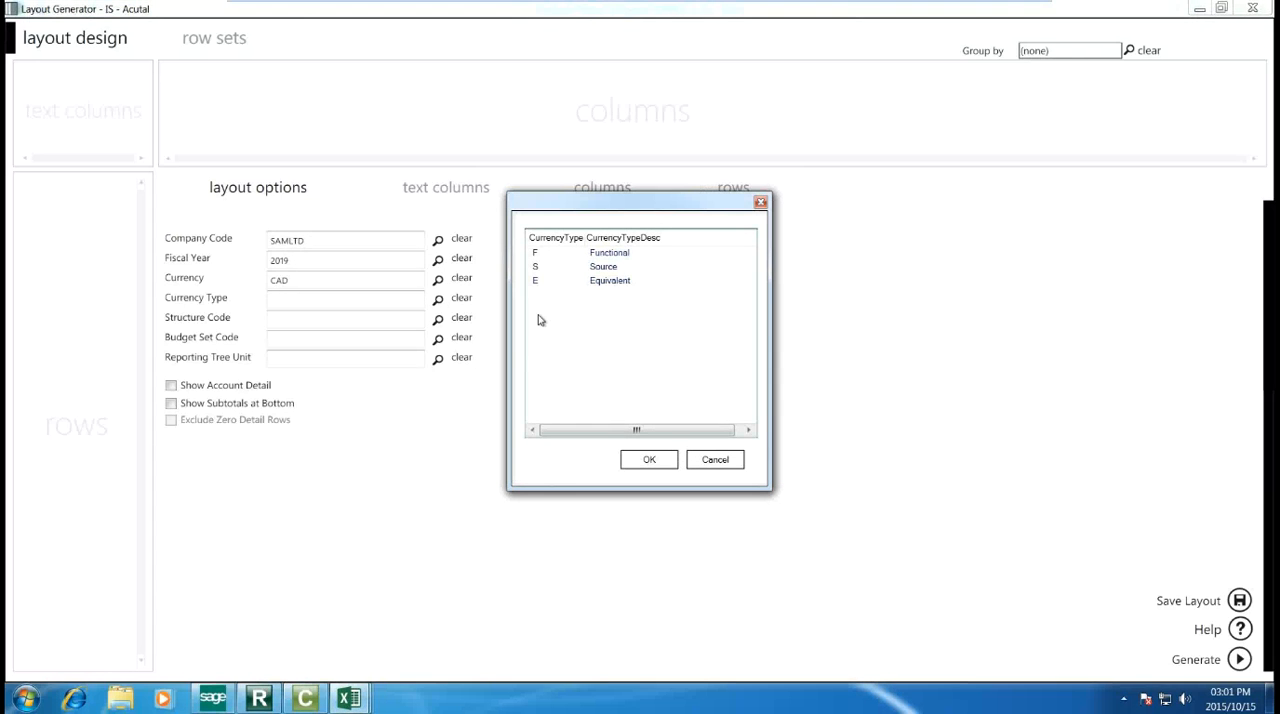
{"action": "left_click", "coordinate": [589, 253]}
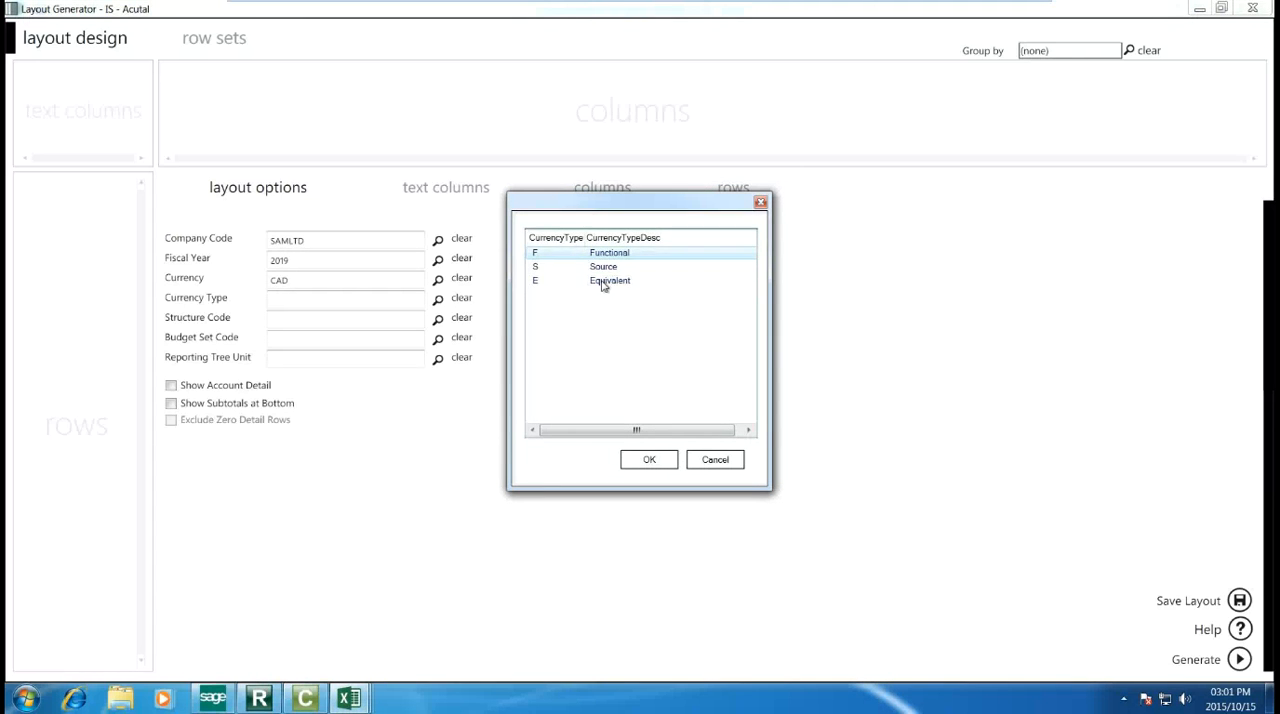
{"action": "left_click", "coordinate": [650, 461]}
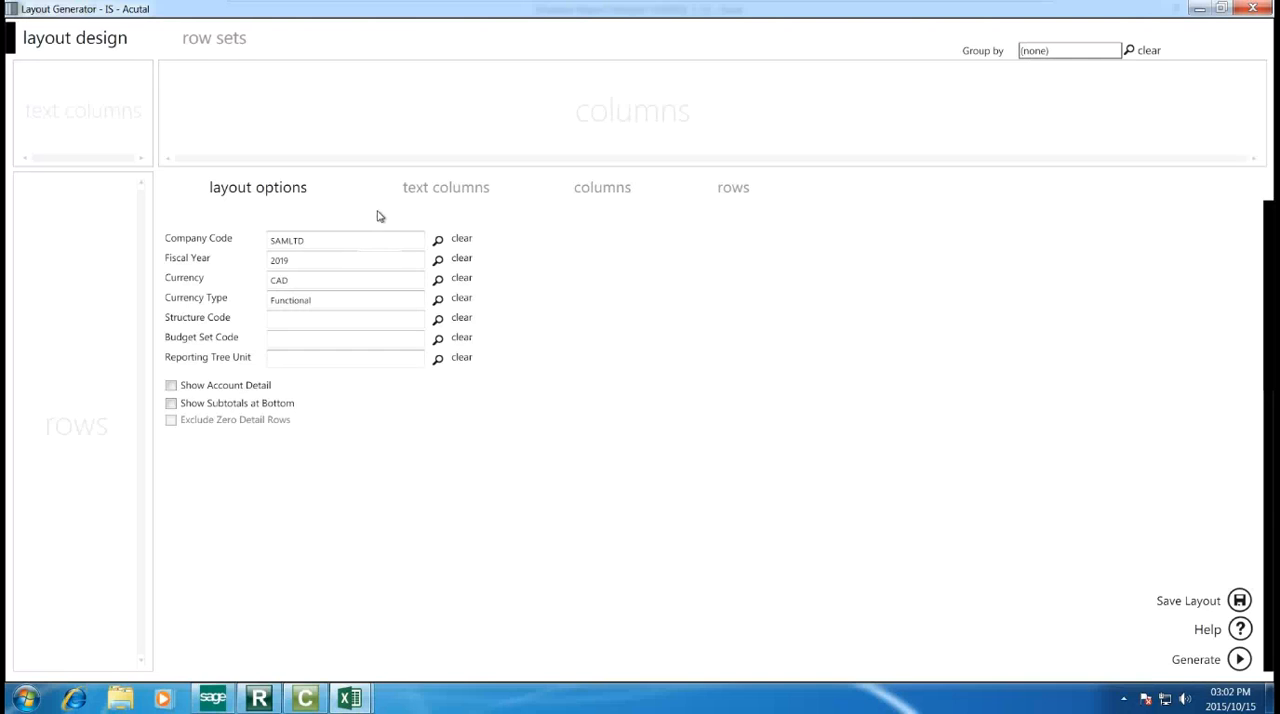
Step: Add Account and Row Description as the layout's text columns
{"action": "left_click", "coordinate": [443, 195]}
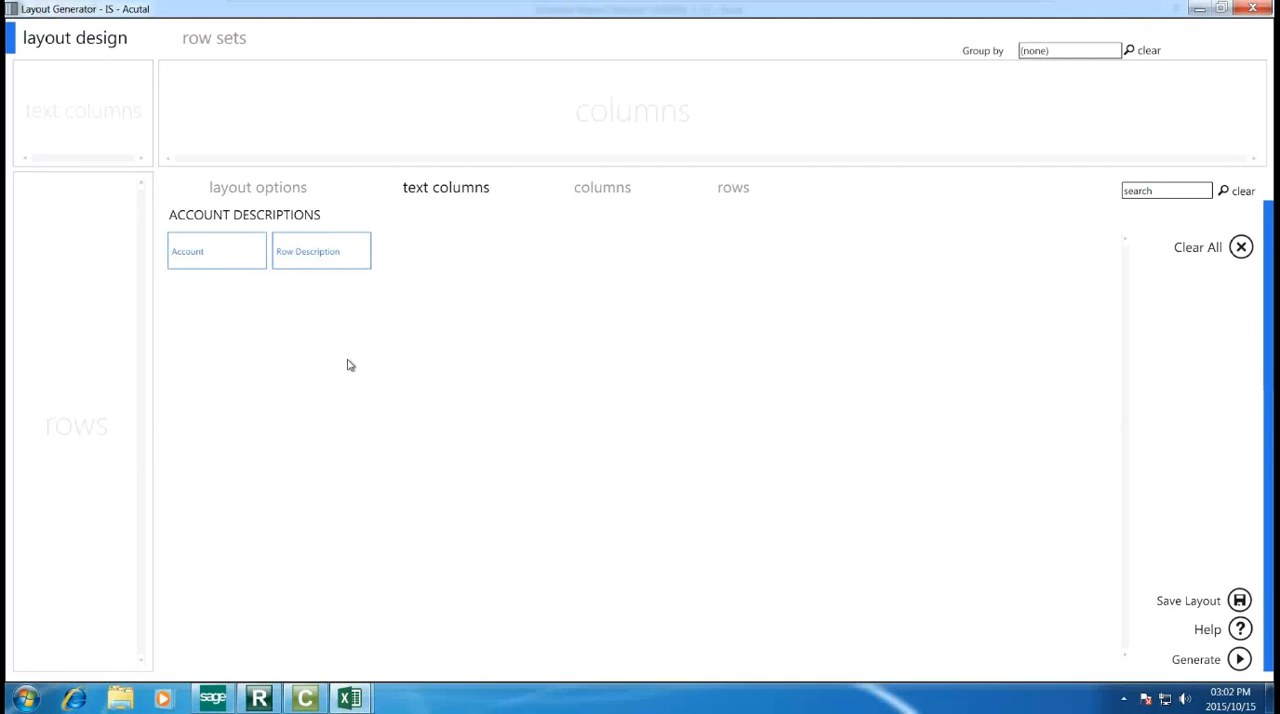
{"action": "left_click", "coordinate": [227, 259]}
{"action": "left_click", "coordinate": [300, 257]}
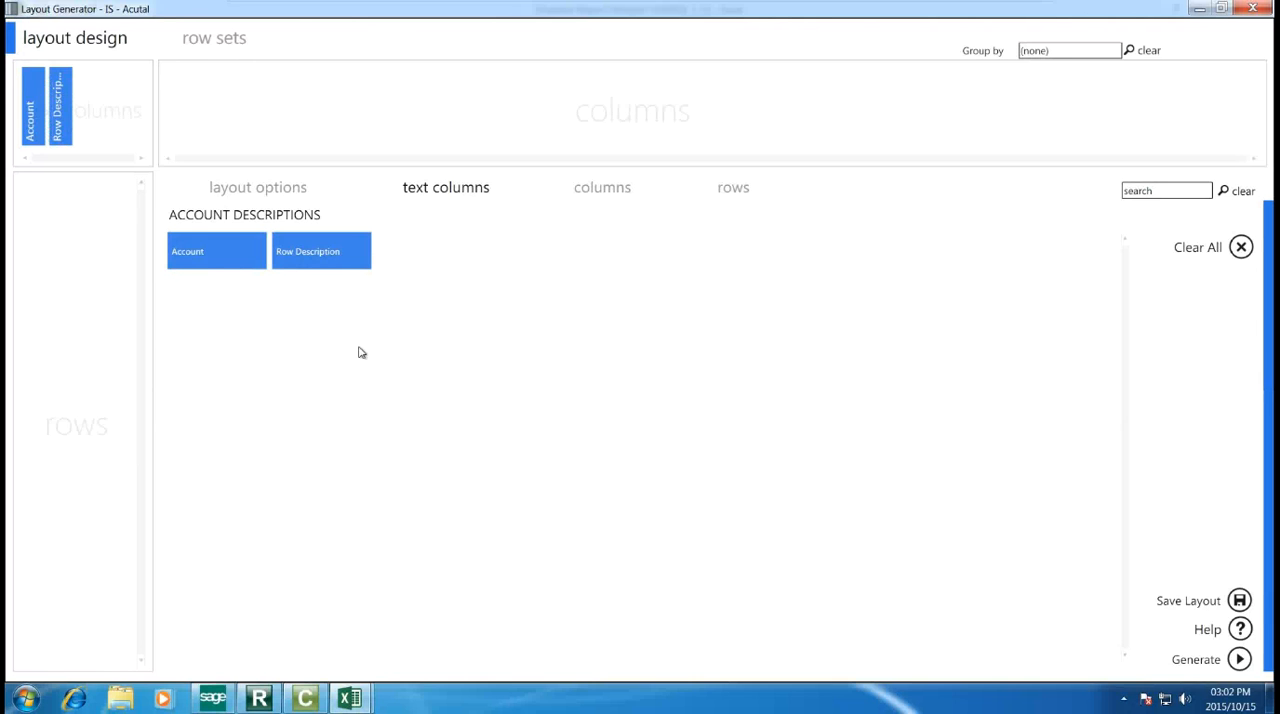
Step: Add the Actual 01 and Actual YTD 01 formulas as the layout's columns
{"action": "left_click", "coordinate": [609, 196]}
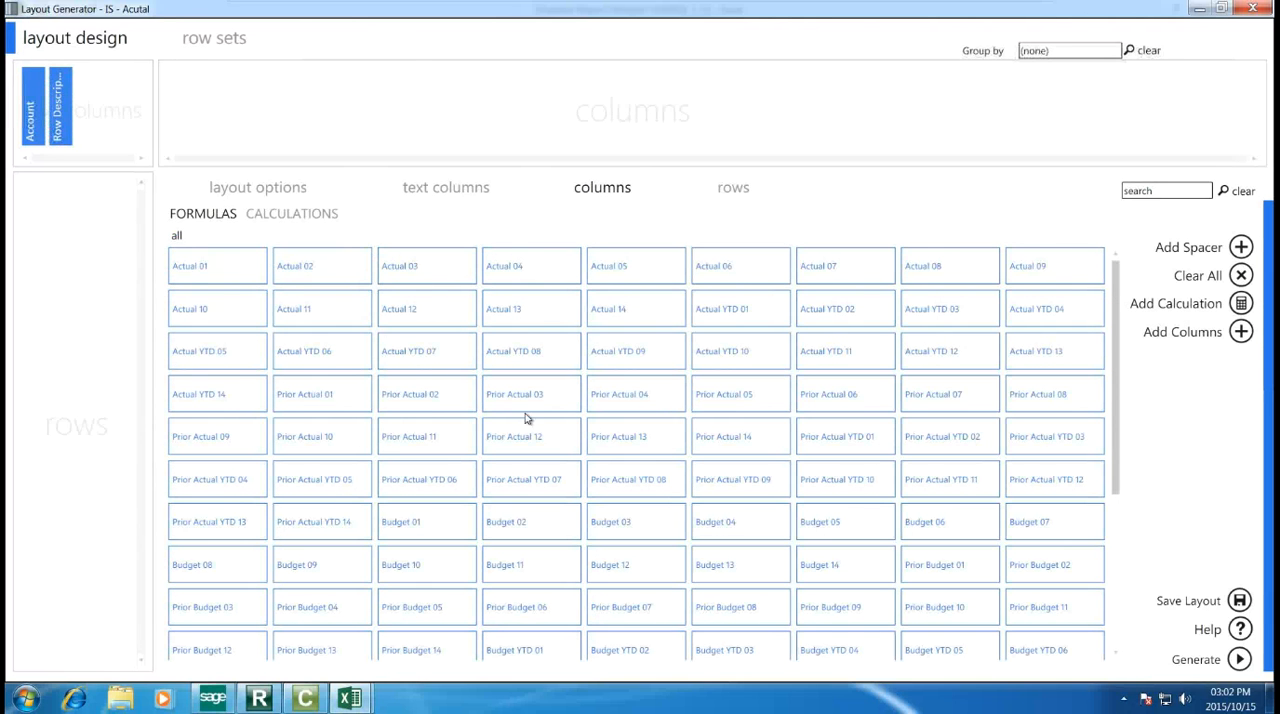
{"action": "left_click", "coordinate": [226, 260]}
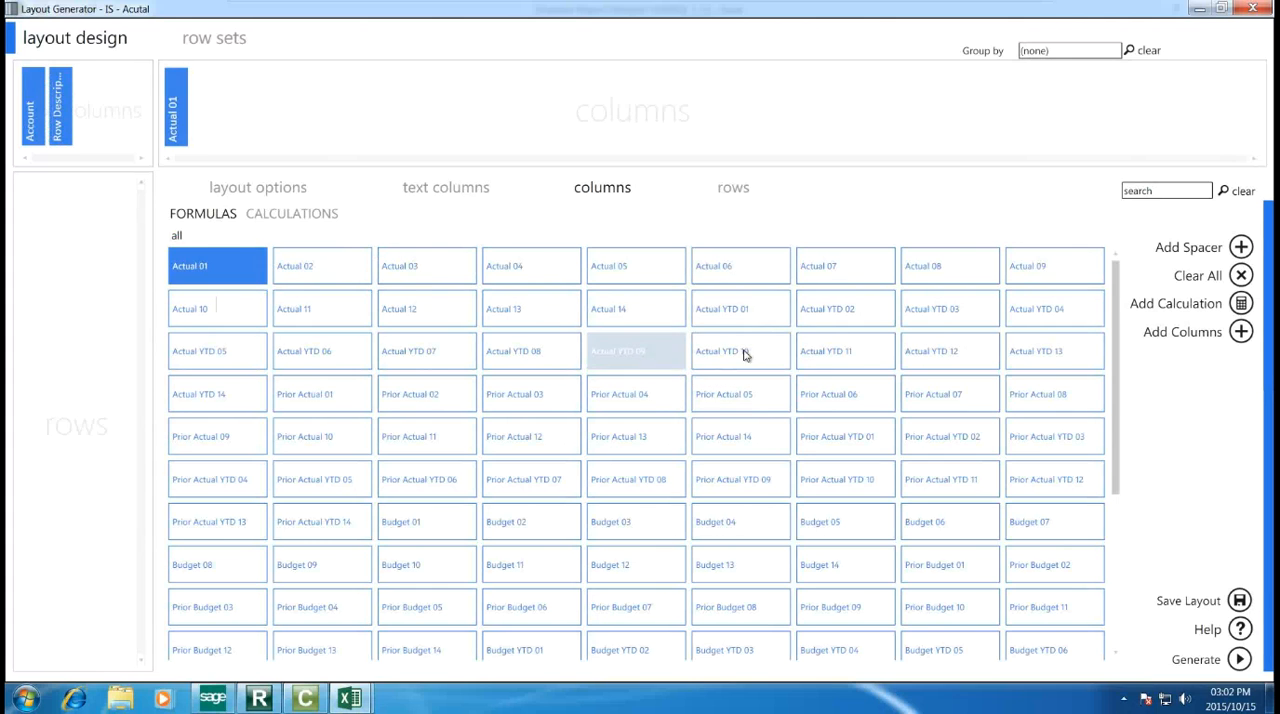
{"action": "left_click", "coordinate": [726, 318]}
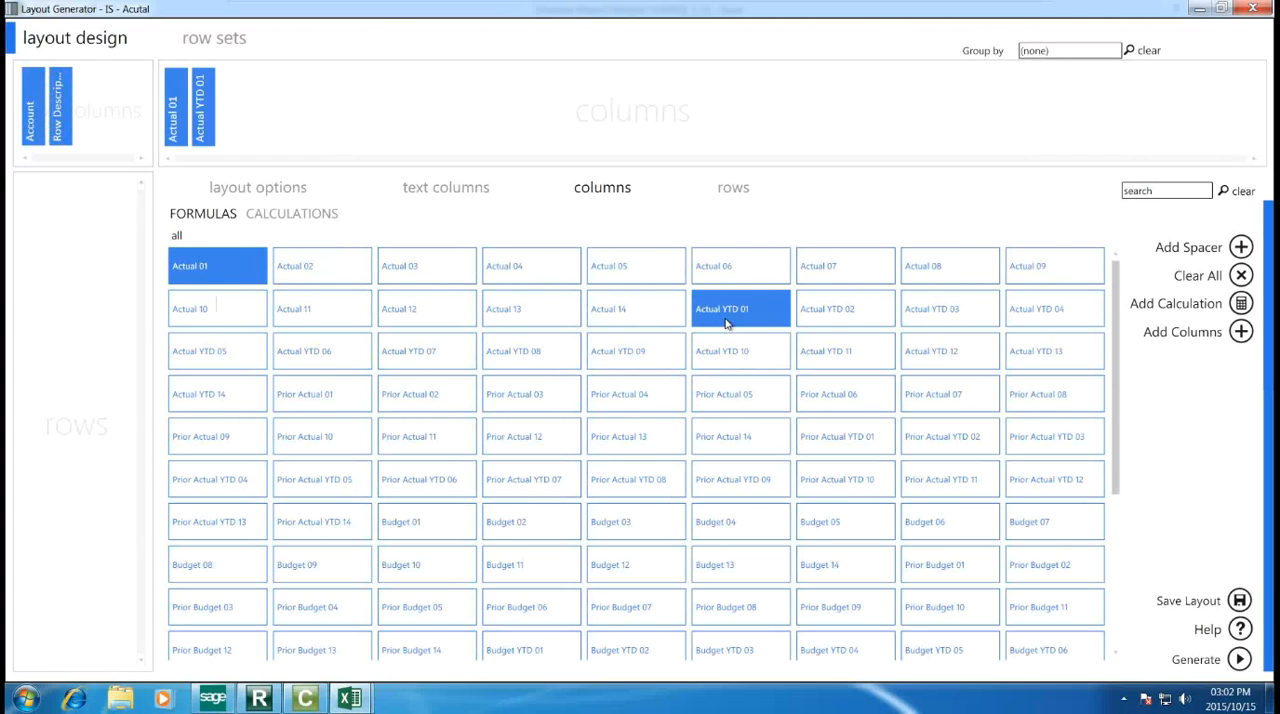
Step: Review the predefined column calculations and the Calculator's formulas and calculations without adding a new calculation
{"action": "left_click", "coordinate": [316, 214]}
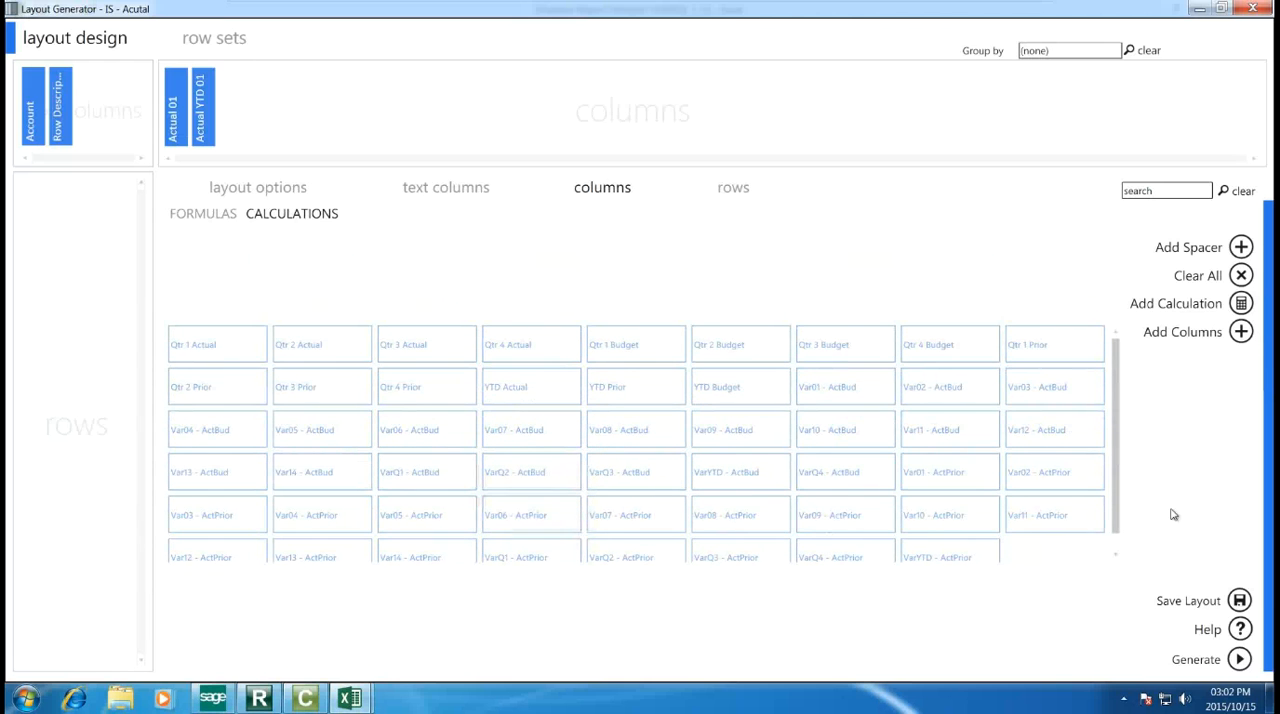
{"action": "left_click", "coordinate": [1210, 312]}
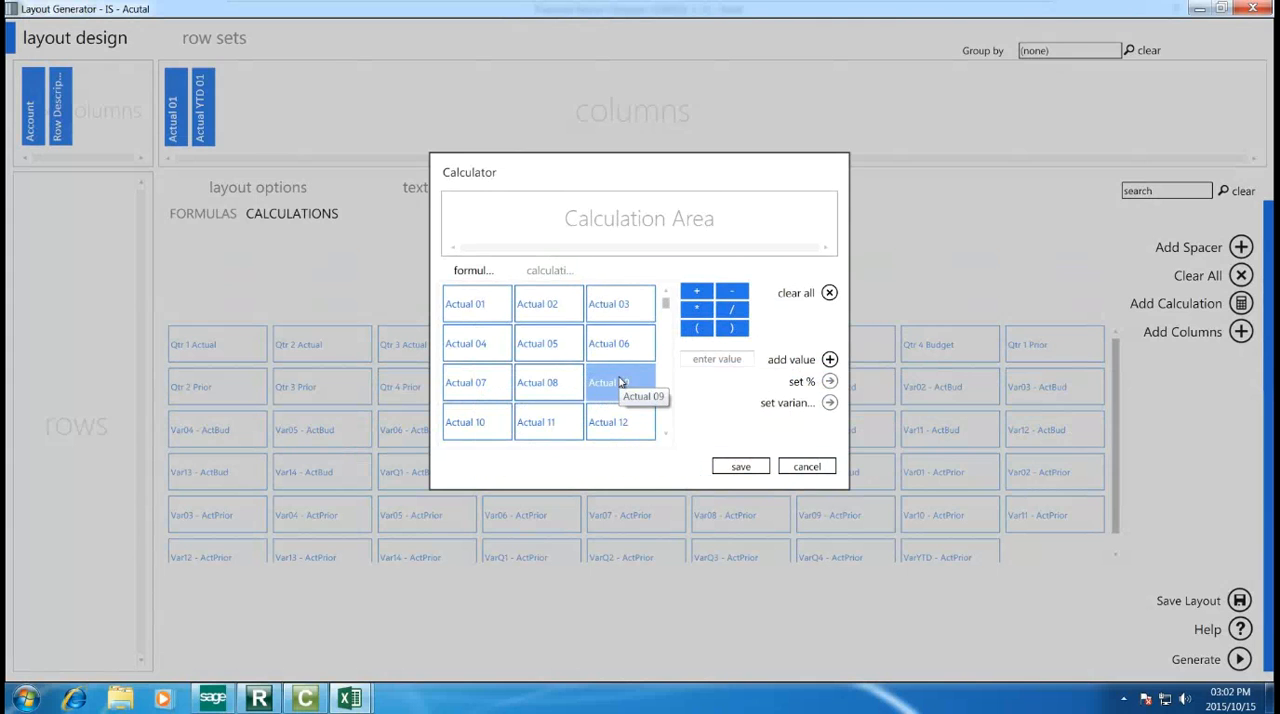
{"action": "left_click", "coordinate": [545, 272]}
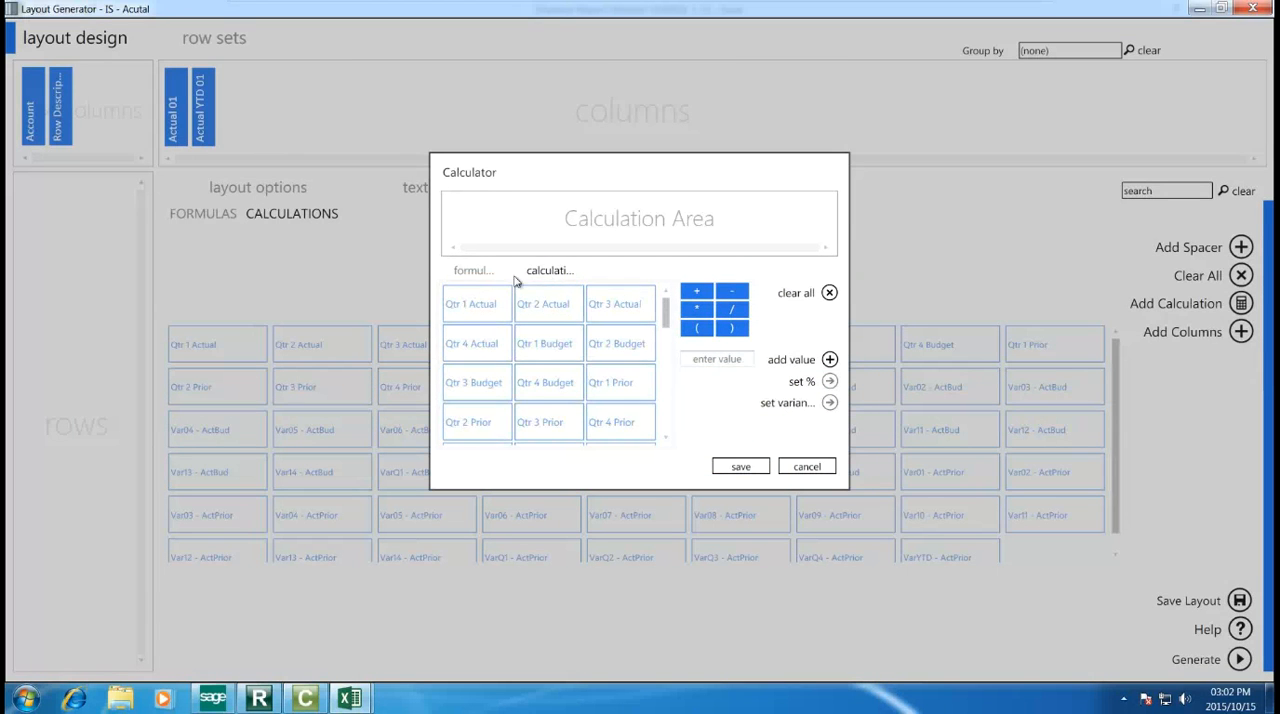
{"action": "left_click", "coordinate": [474, 272]}
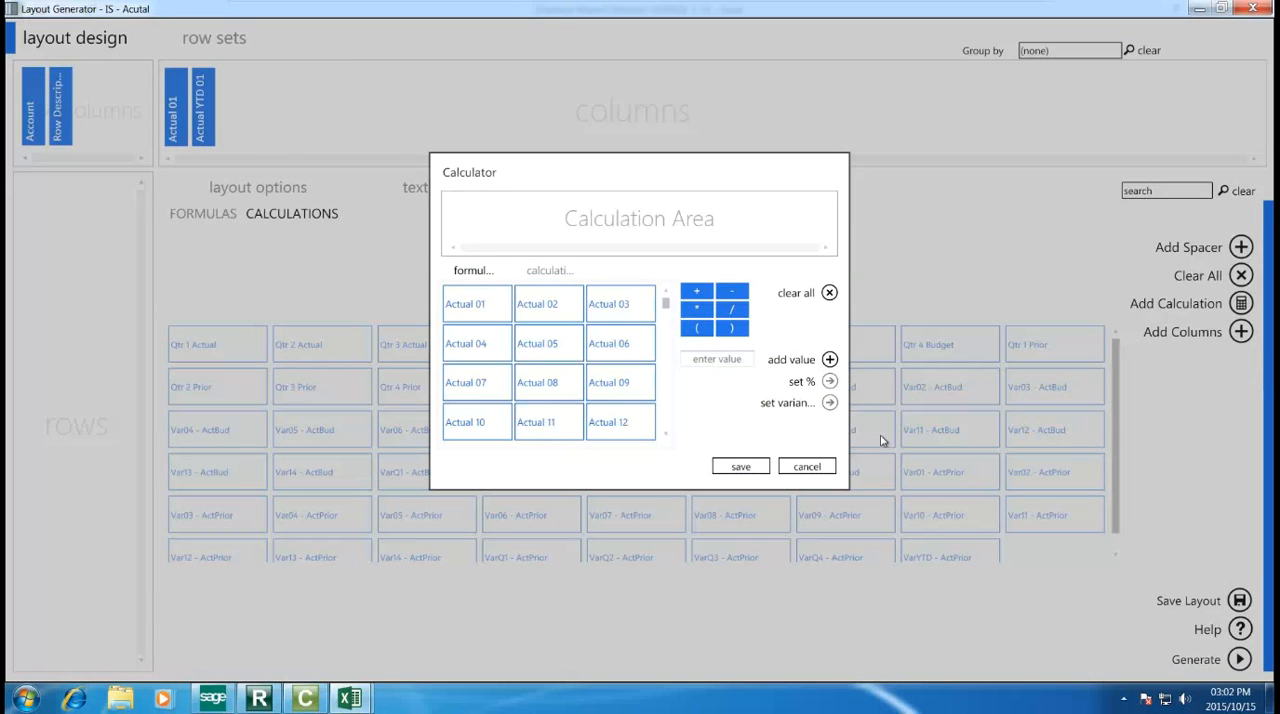
{"action": "left_click", "coordinate": [786, 470]}
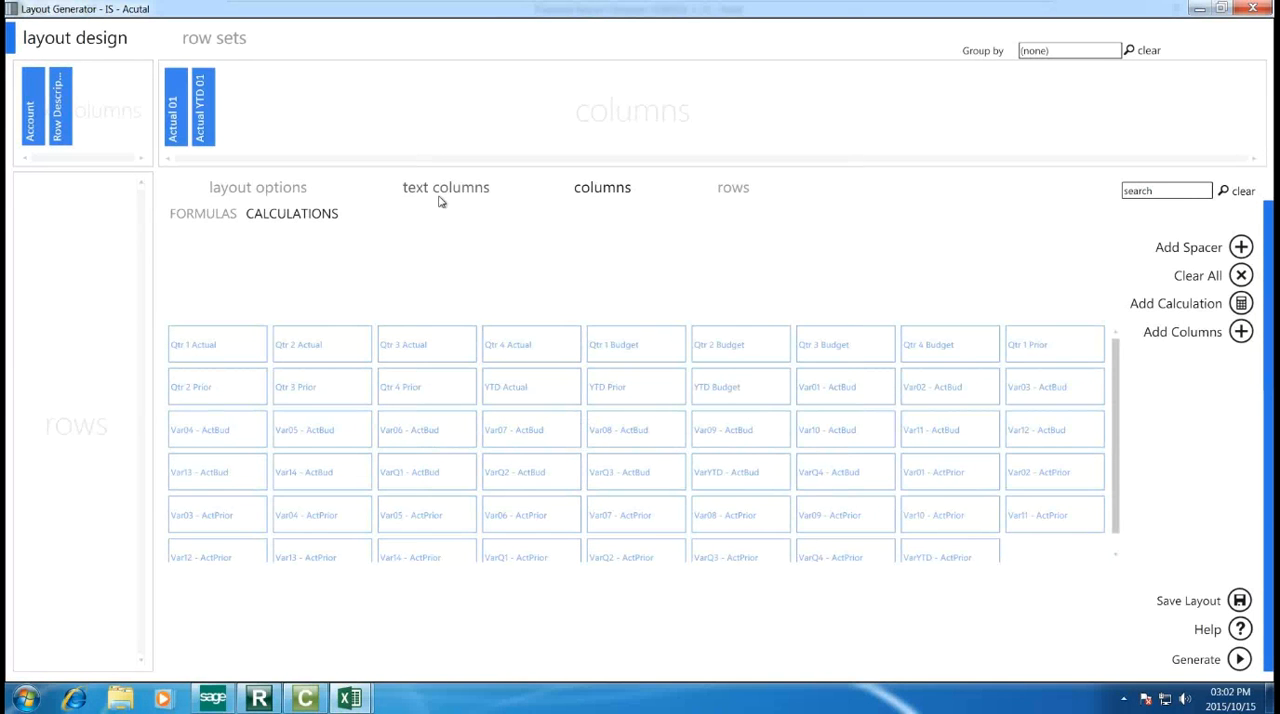
{"action": "left_click", "coordinate": [440, 200]}
{"action": "left_click", "coordinate": [576, 190]}
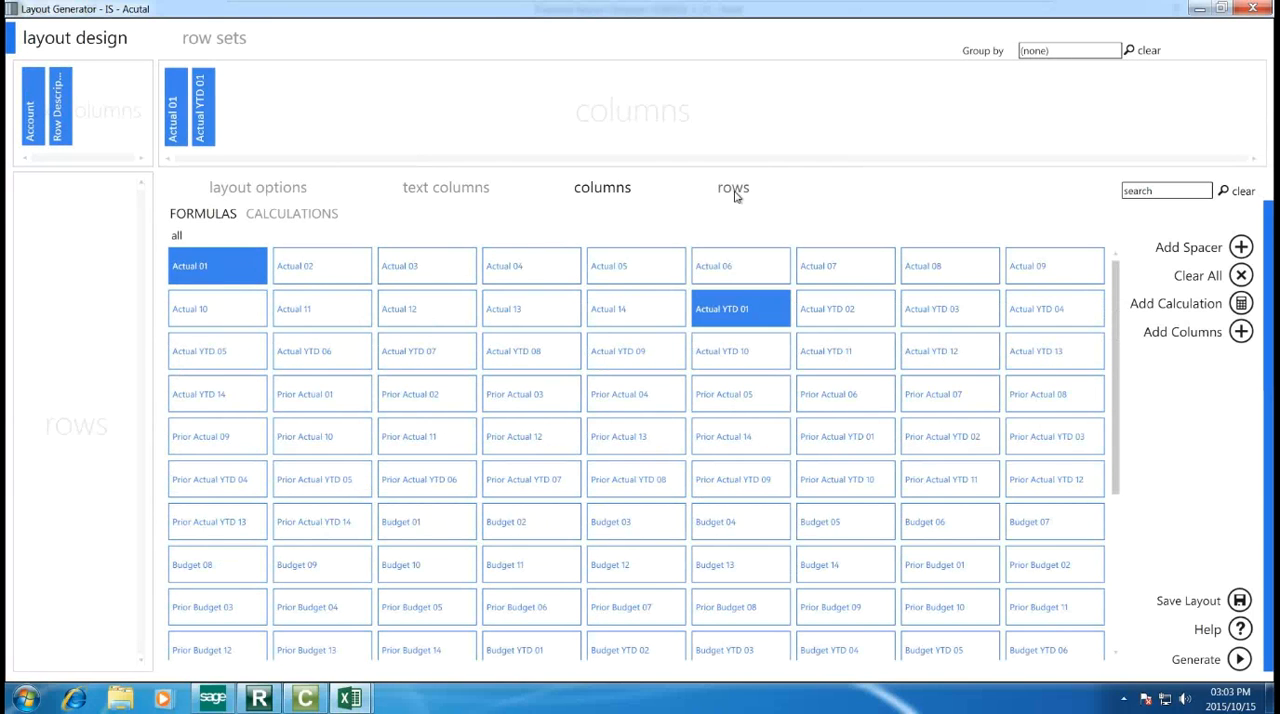
Step: Choose the Income Statement row set for the layout's rows
{"action": "left_click", "coordinate": [734, 191]}
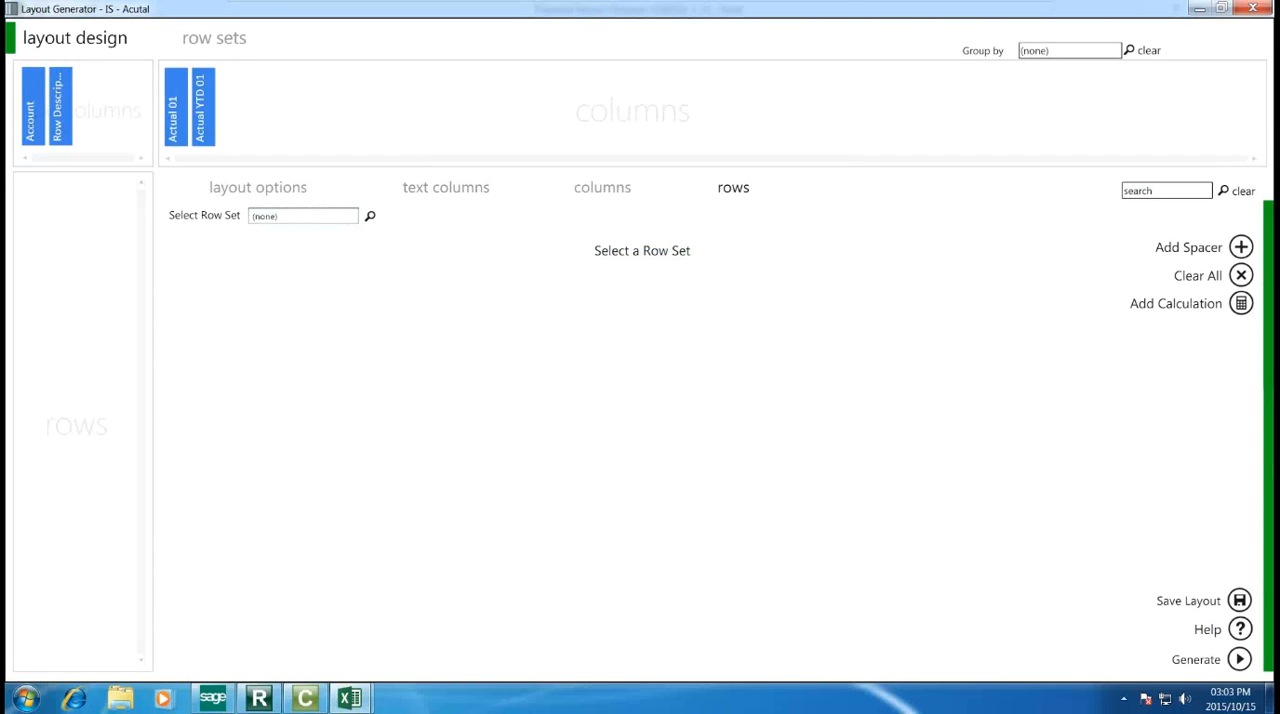
{"action": "left_click", "coordinate": [369, 216]}
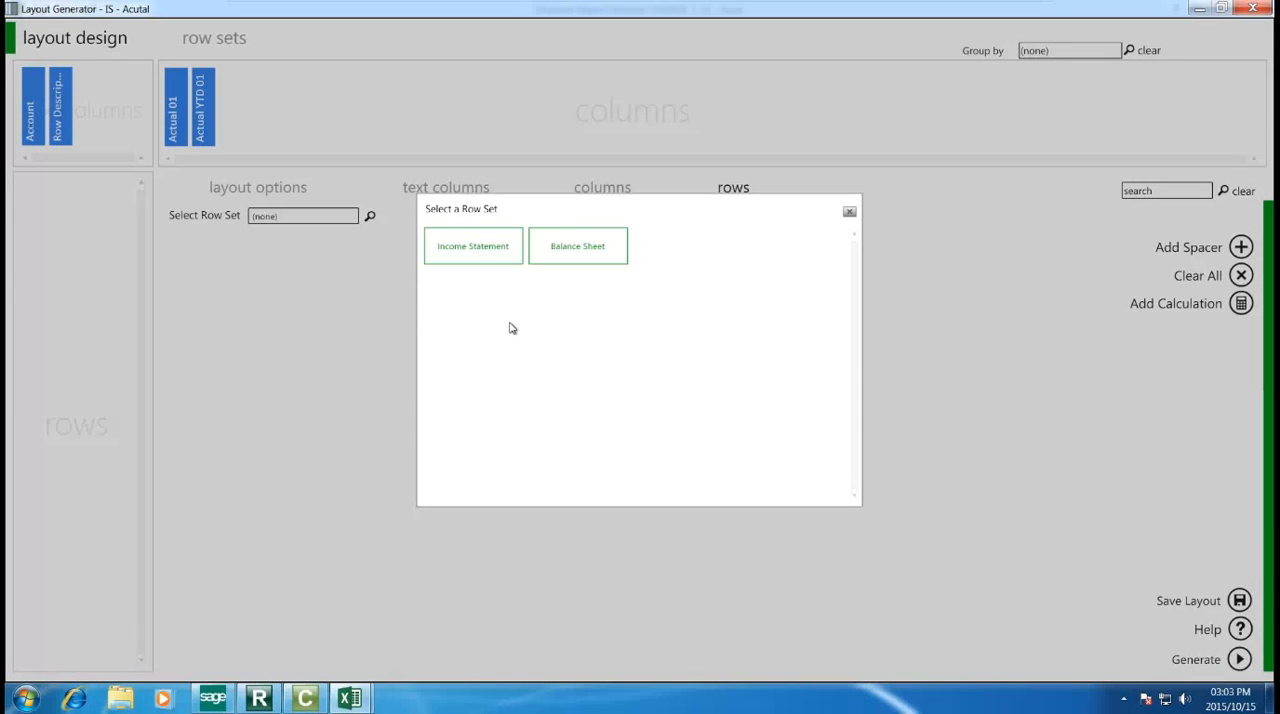
{"action": "left_click", "coordinate": [478, 265]}
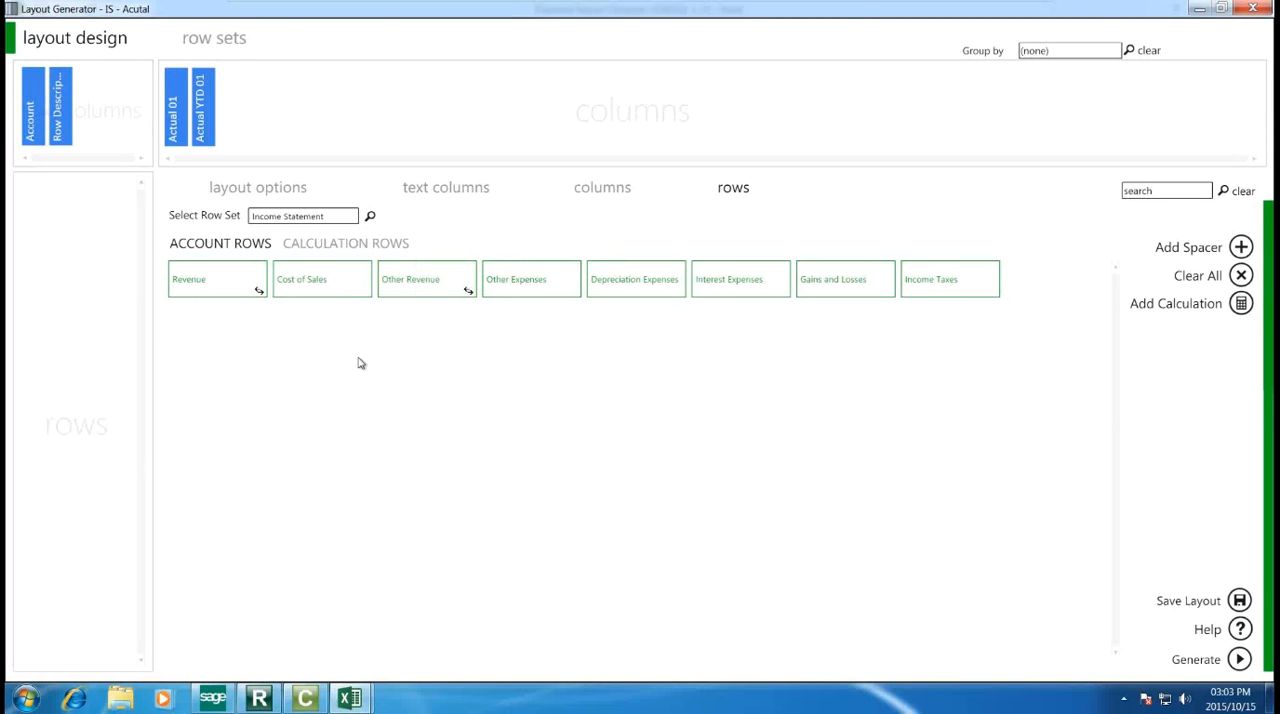
Step: Add the Revenue and Cost of Sales account rows, followed by the Gross Profit calculation row
{"action": "left_click", "coordinate": [360, 246]}
{"action": "left_click", "coordinate": [238, 247]}
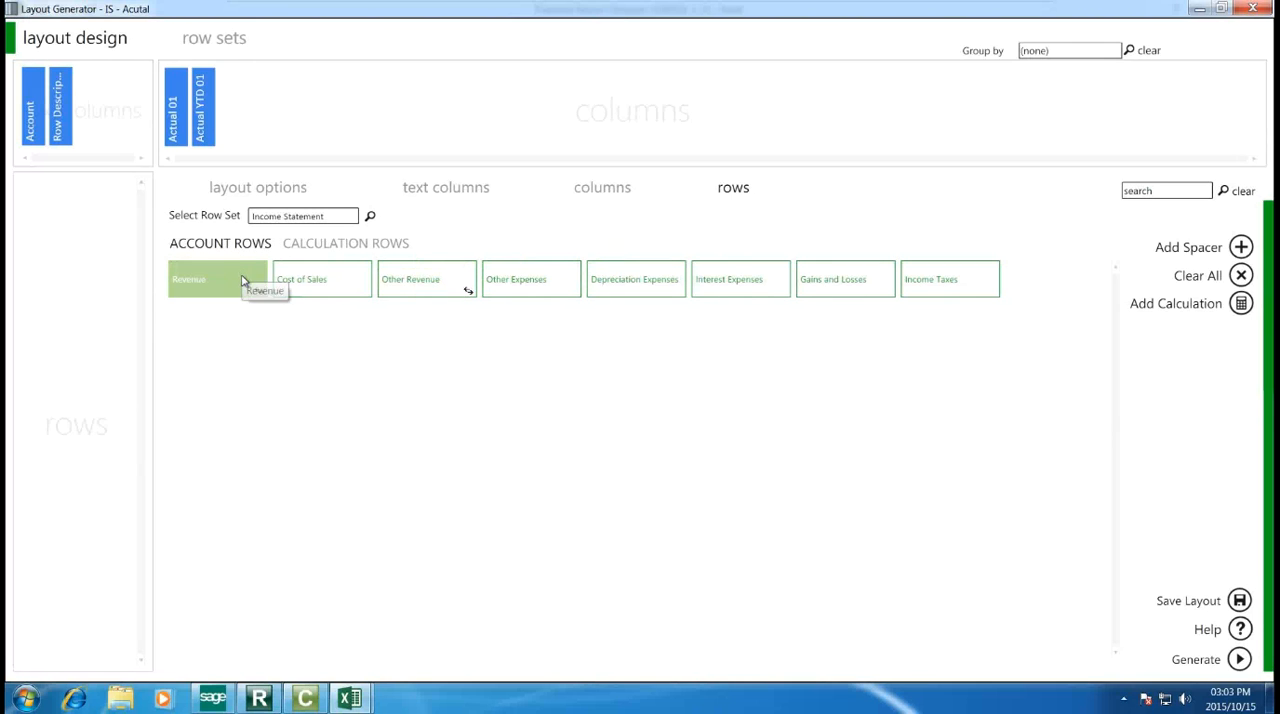
{"action": "left_click", "coordinate": [242, 280]}
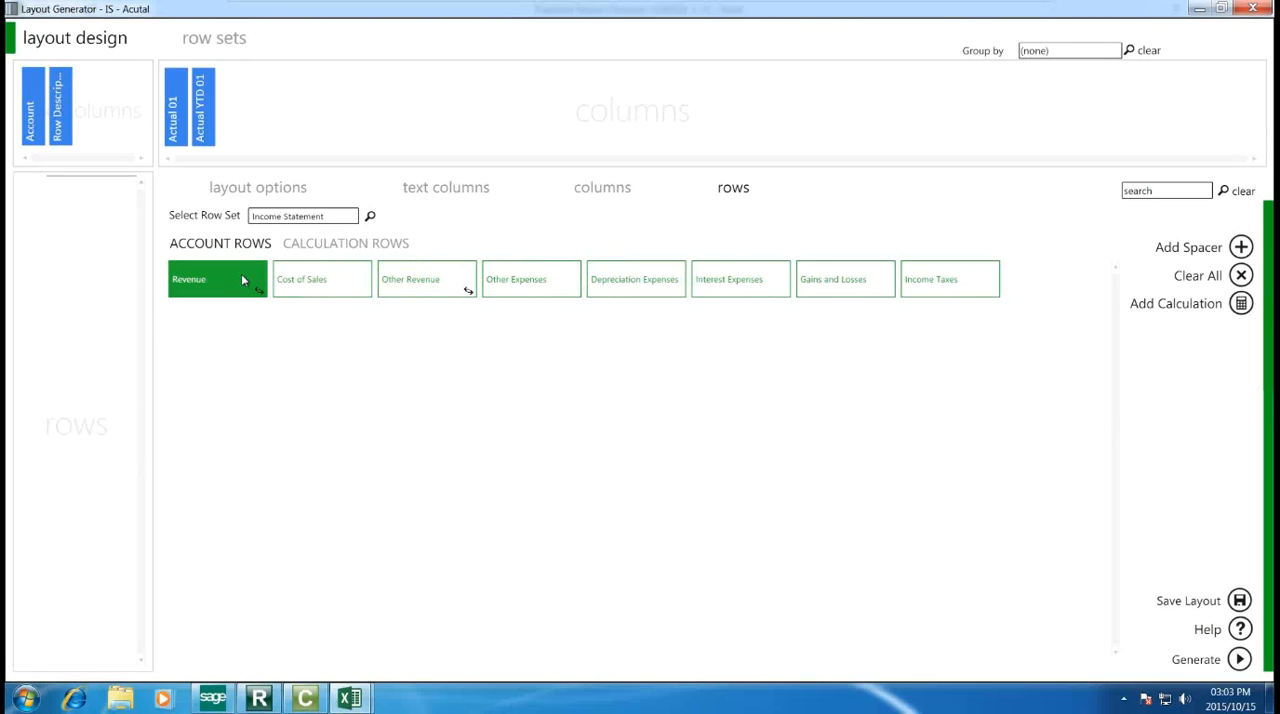
{"action": "left_click", "coordinate": [297, 284]}
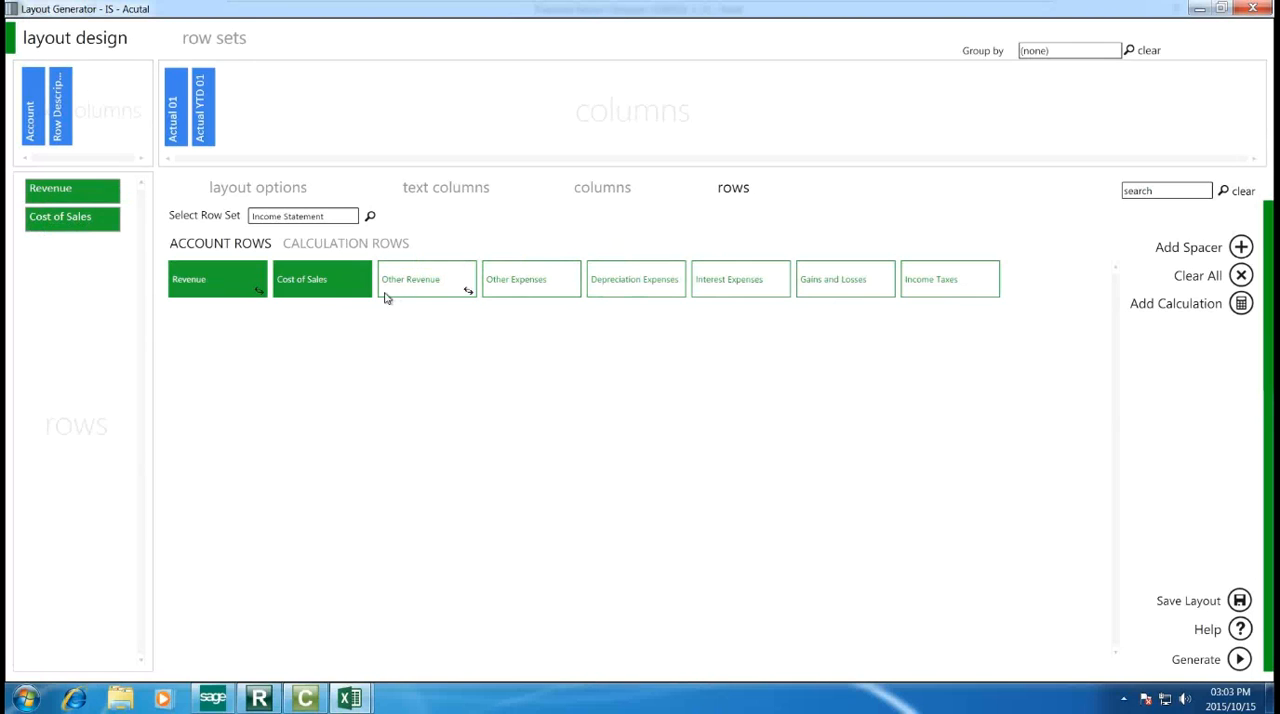
{"action": "left_click", "coordinate": [344, 248]}
{"action": "left_click", "coordinate": [199, 281]}
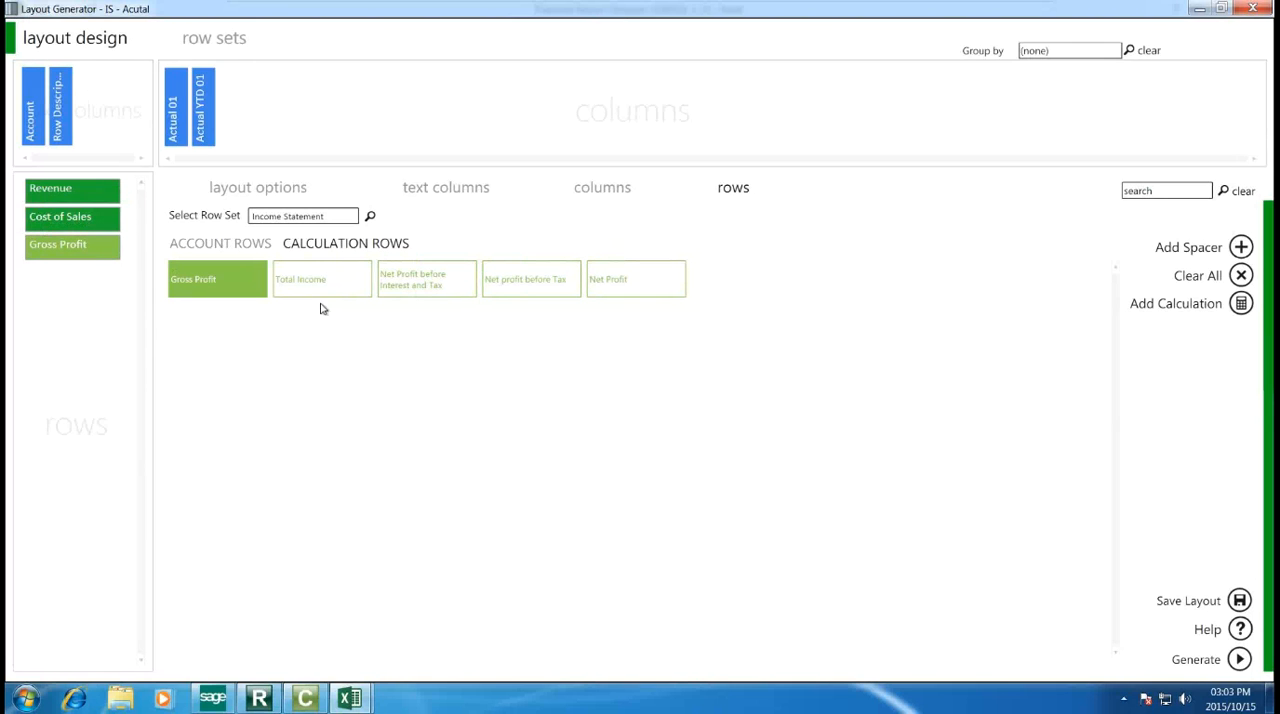
Step: Add the Other Revenue account row and the Total Income calculation row below Gross Profit
{"action": "left_click", "coordinate": [250, 248]}
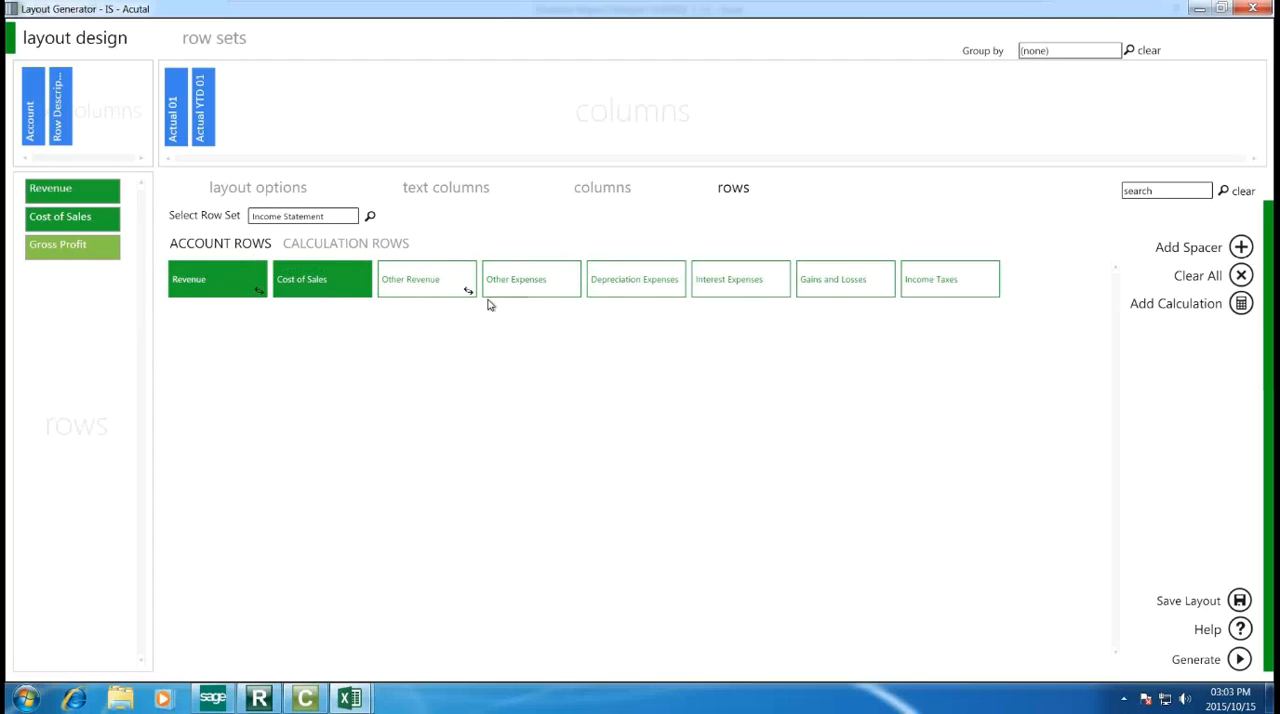
{"action": "left_click", "coordinate": [441, 294]}
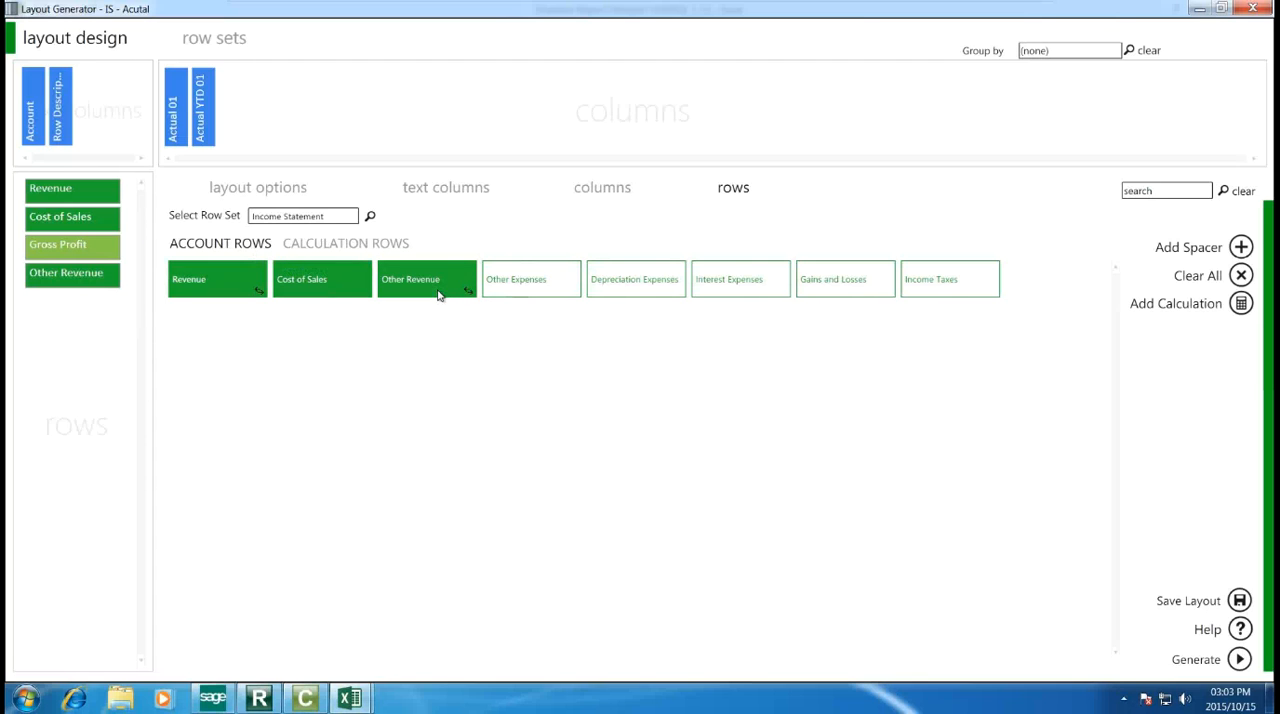
{"action": "left_click", "coordinate": [375, 243]}
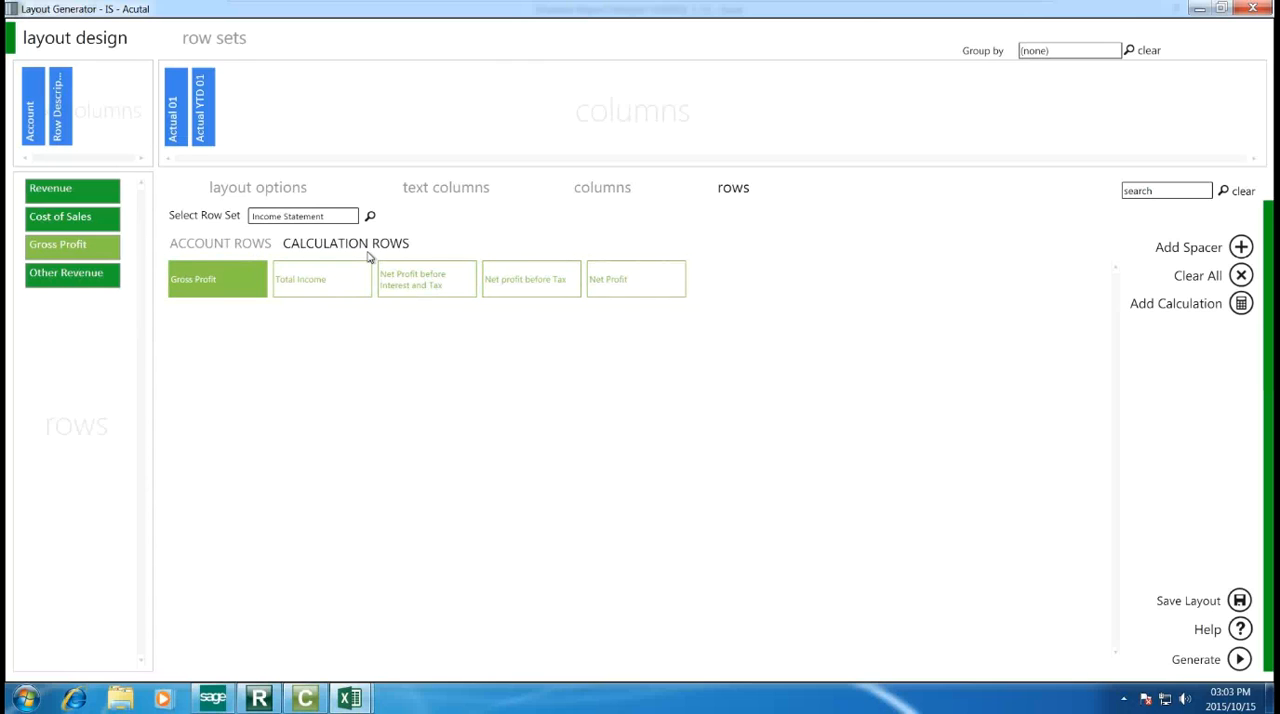
{"action": "left_click", "coordinate": [343, 280]}
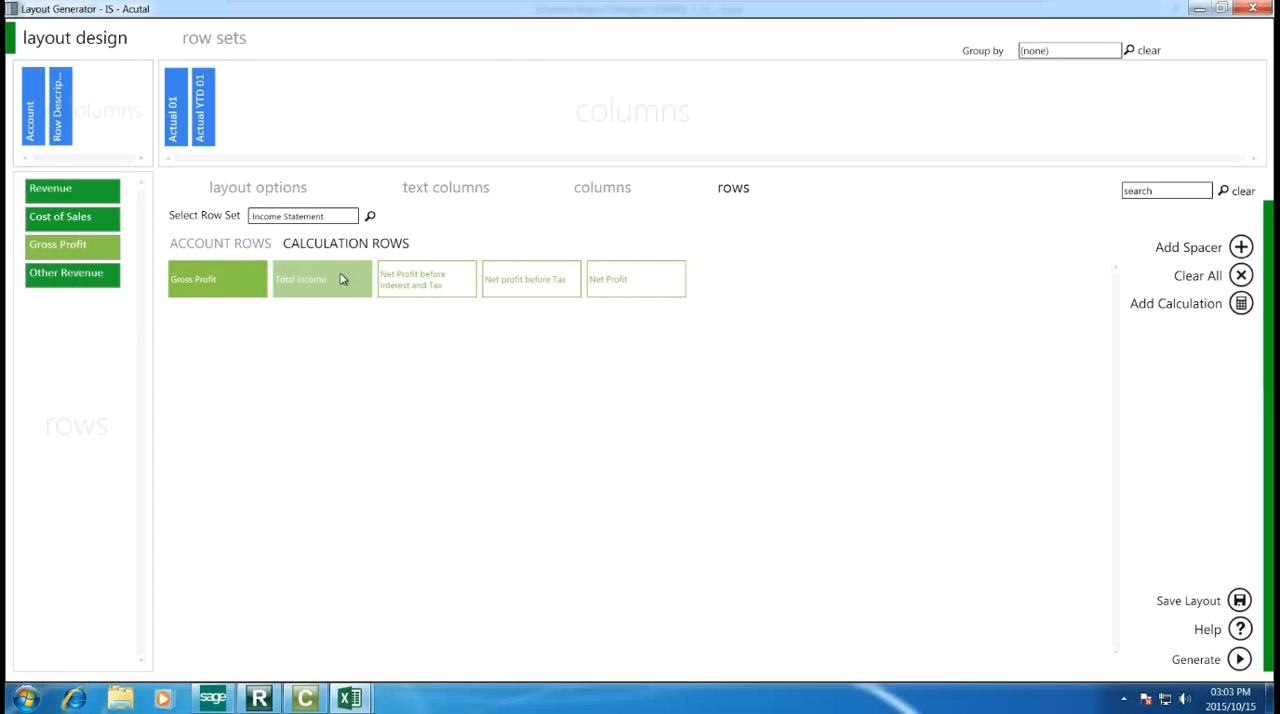
Step: Add the Other Expenses account row and the Net Profit calculation row below Total Income
{"action": "left_click", "coordinate": [249, 248]}
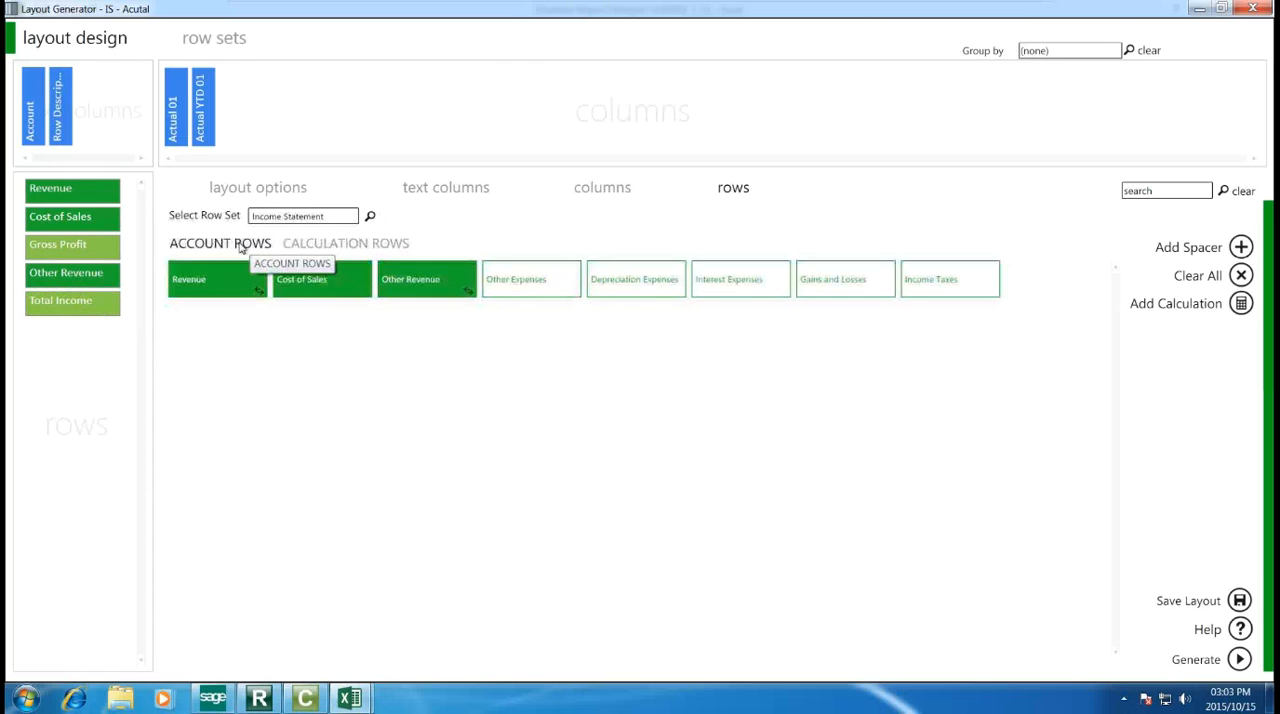
{"action": "left_click", "coordinate": [527, 289]}
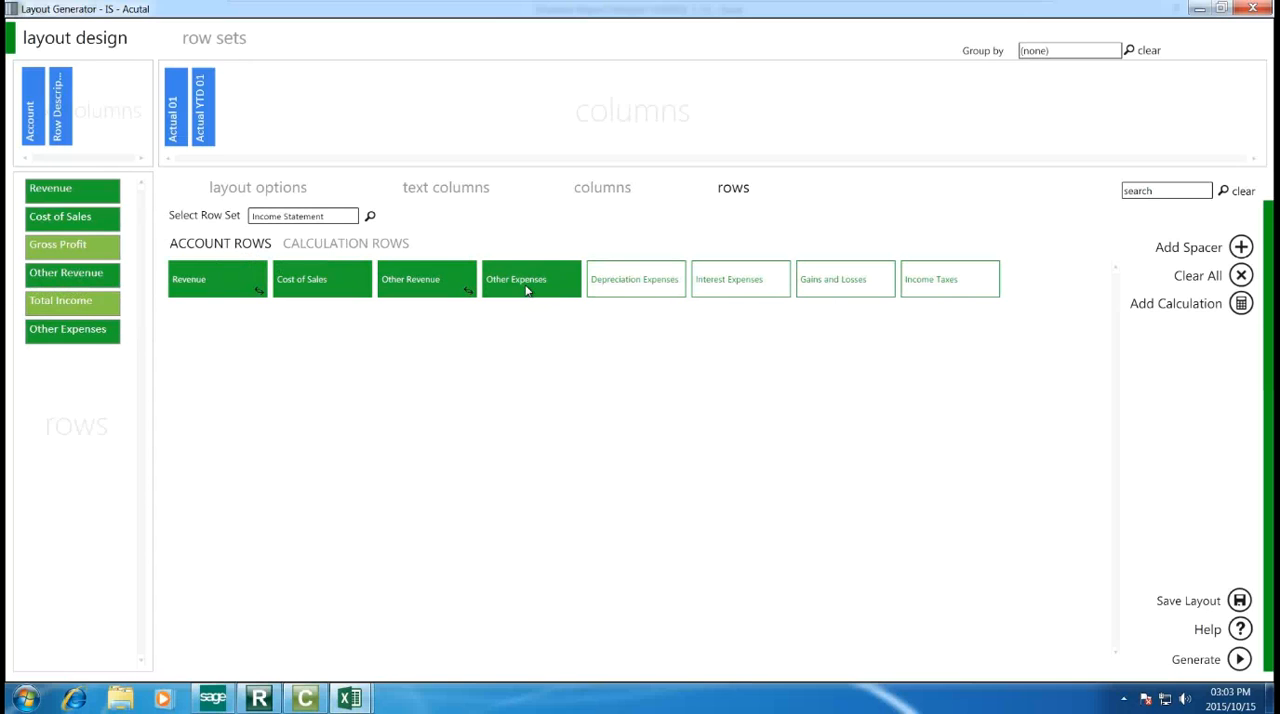
{"action": "left_click", "coordinate": [372, 243]}
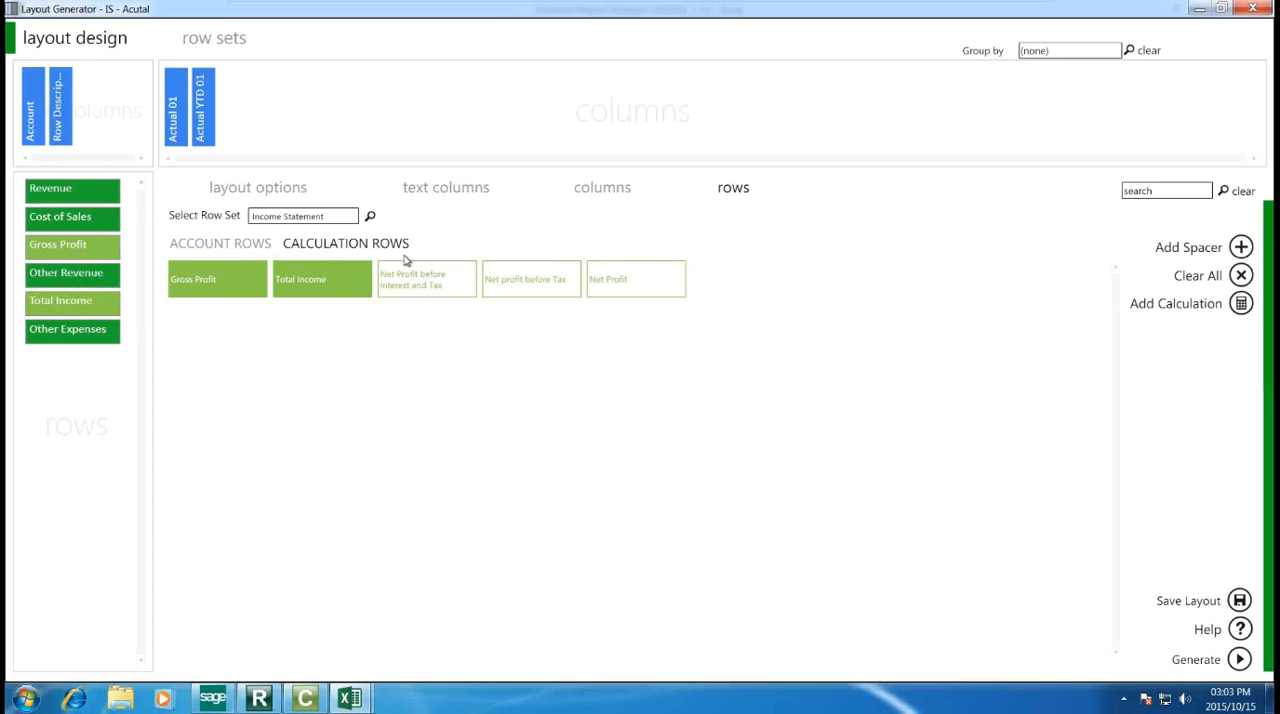
{"action": "left_click", "coordinate": [600, 297]}
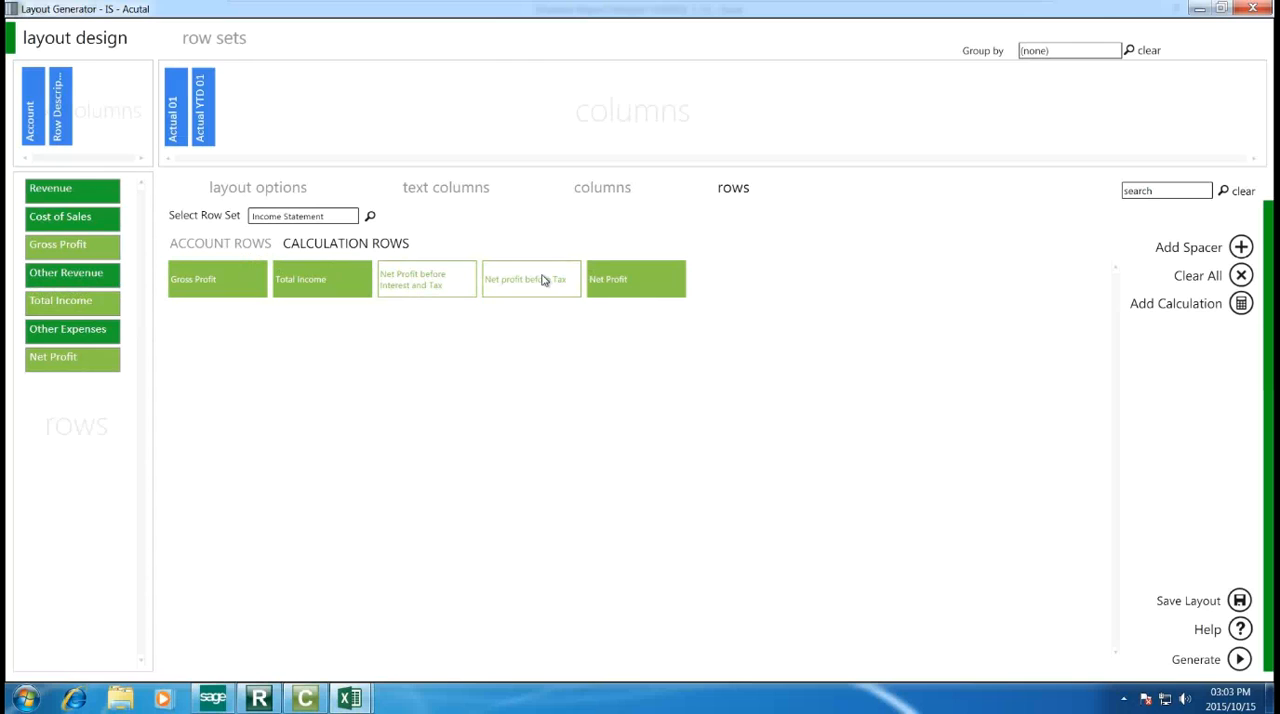
Step: Add five spacer rows below Net Profit
{"action": "left_click", "coordinate": [1239, 250]}
{"action": "left_click", "coordinate": [1239, 250]}
{"action": "left_click", "coordinate": [1239, 250]}
{"action": "left_click", "coordinate": [1239, 250]}
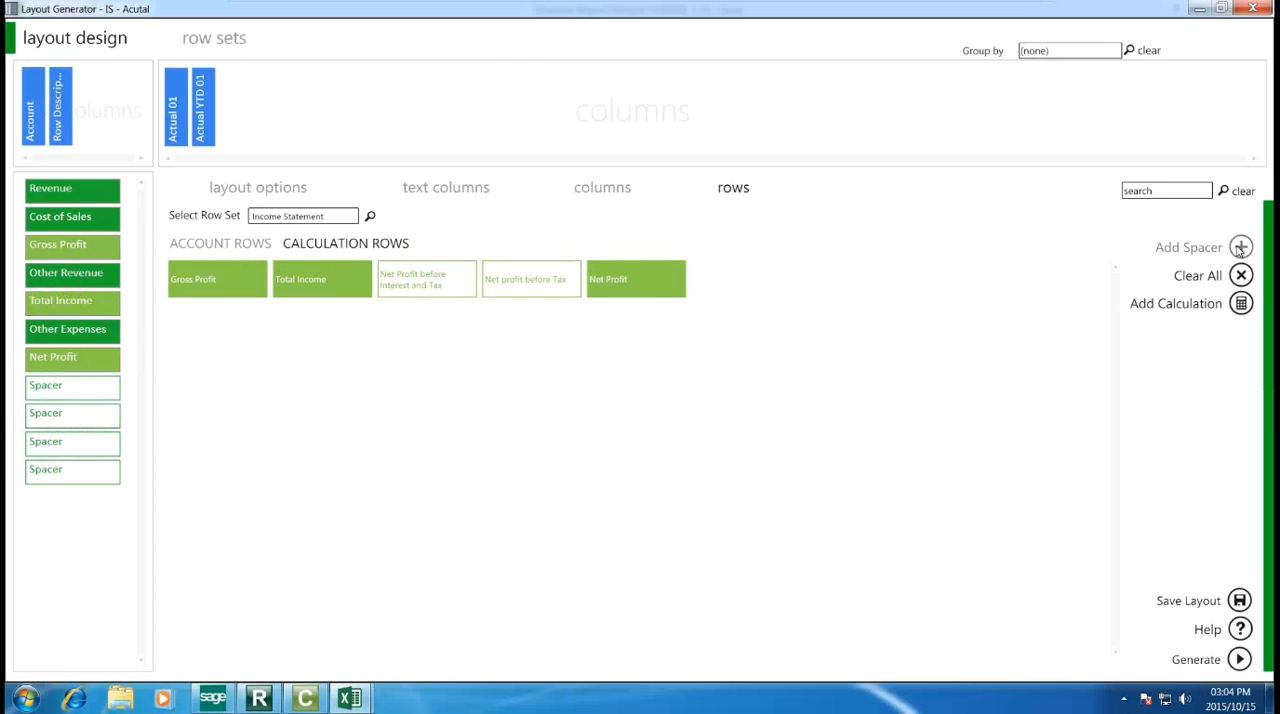
{"action": "left_click", "coordinate": [1239, 250]}
Step: Move one spacer each below Cost of Sales, Gross Profit, Other Revenue, Total Income and Other Expenses, and add another below Net Profit
{"action": "left_click_drag", "start_coordinate": [107, 393], "coordinate": [106, 354]}
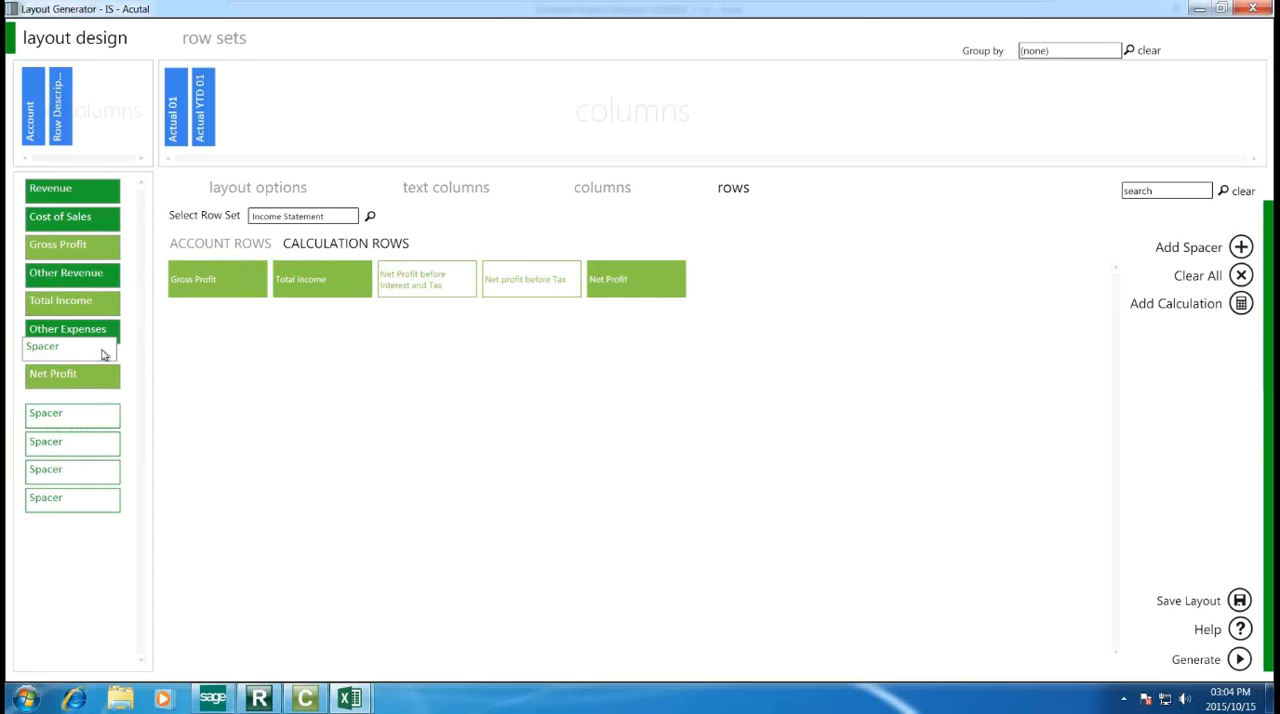
{"action": "left_click_drag", "start_coordinate": [106, 429], "coordinate": [117, 326]}
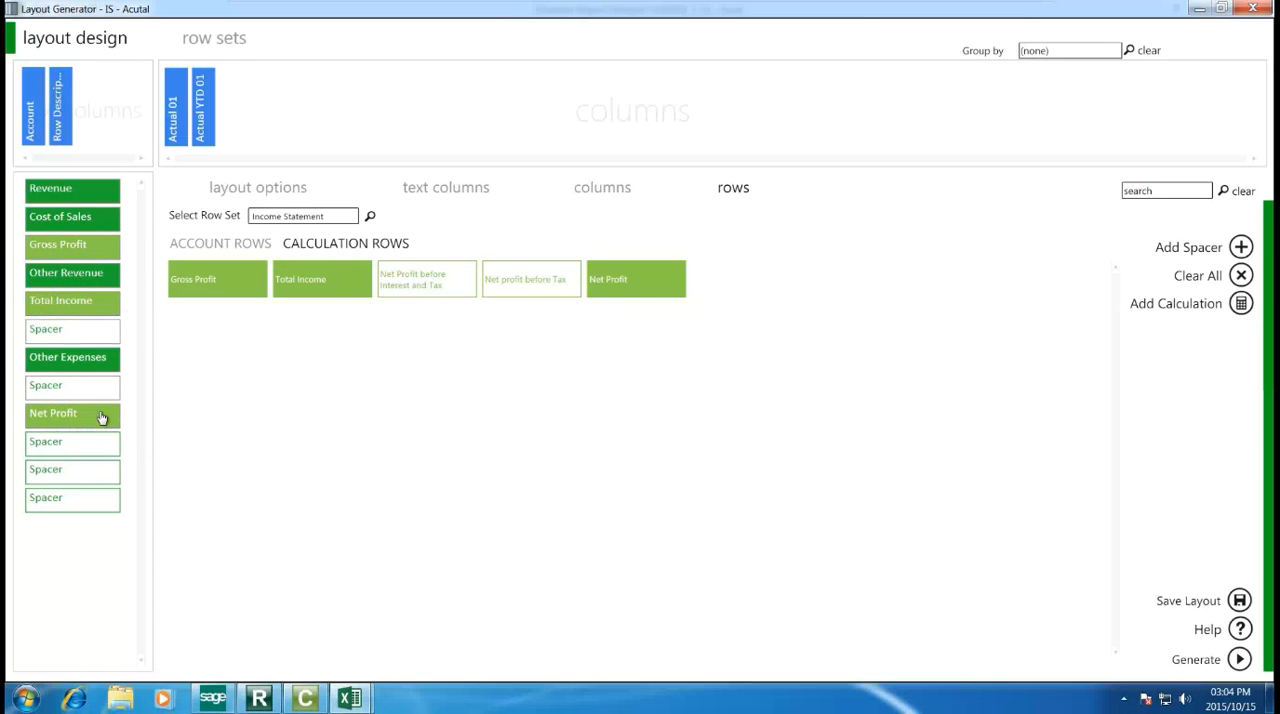
{"action": "left_click_drag", "start_coordinate": [106, 449], "coordinate": [103, 312]}
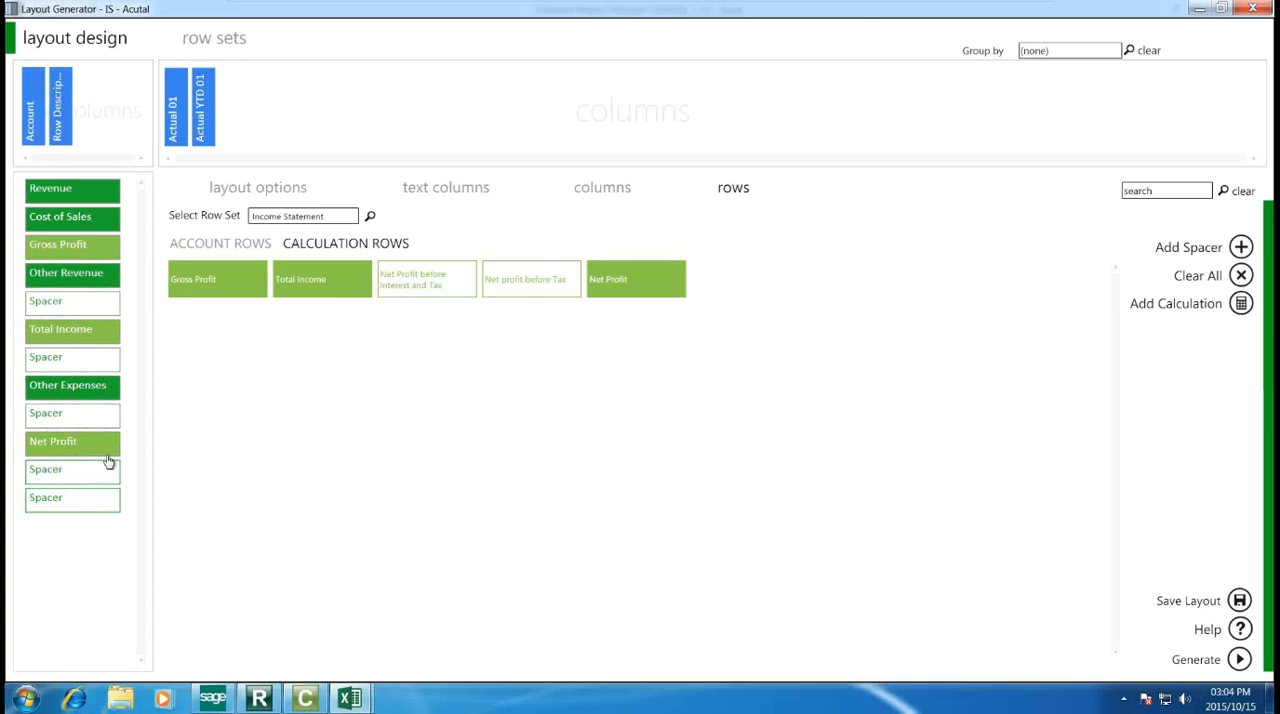
{"action": "left_click_drag", "start_coordinate": [108, 477], "coordinate": [98, 268]}
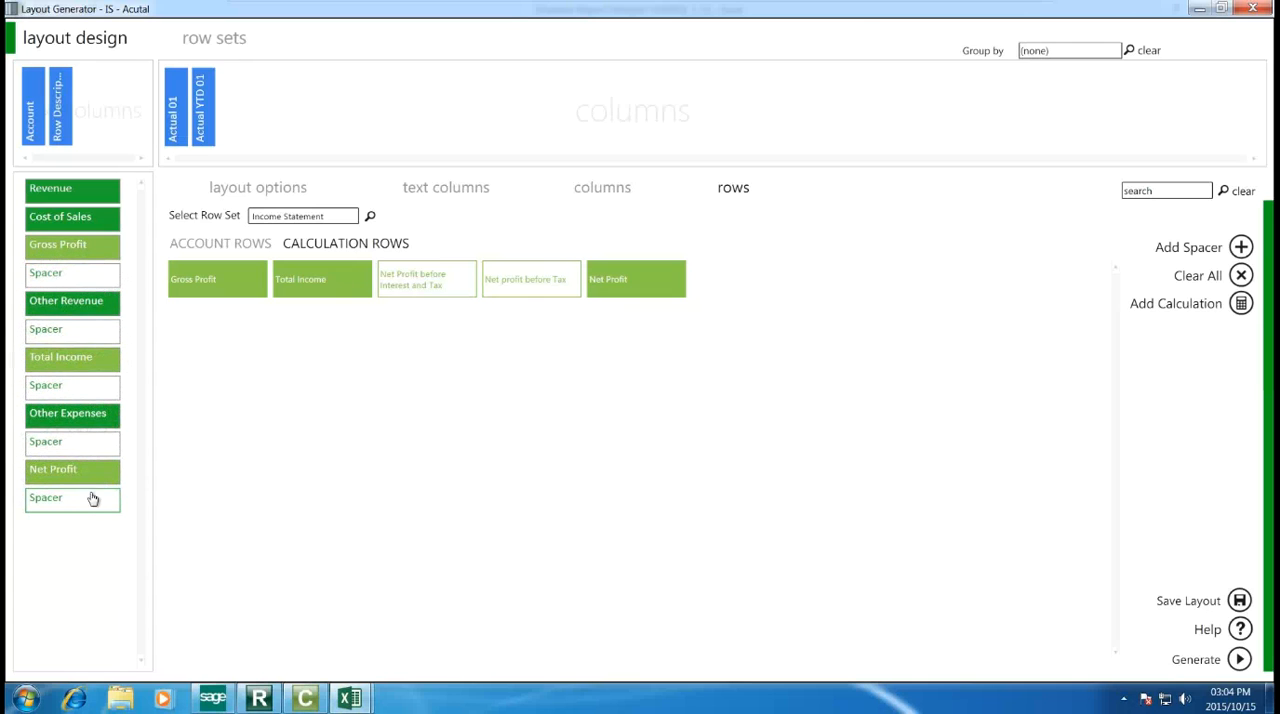
{"action": "left_click_drag", "start_coordinate": [94, 509], "coordinate": [97, 243]}
{"action": "left_click", "coordinate": [1242, 249]}
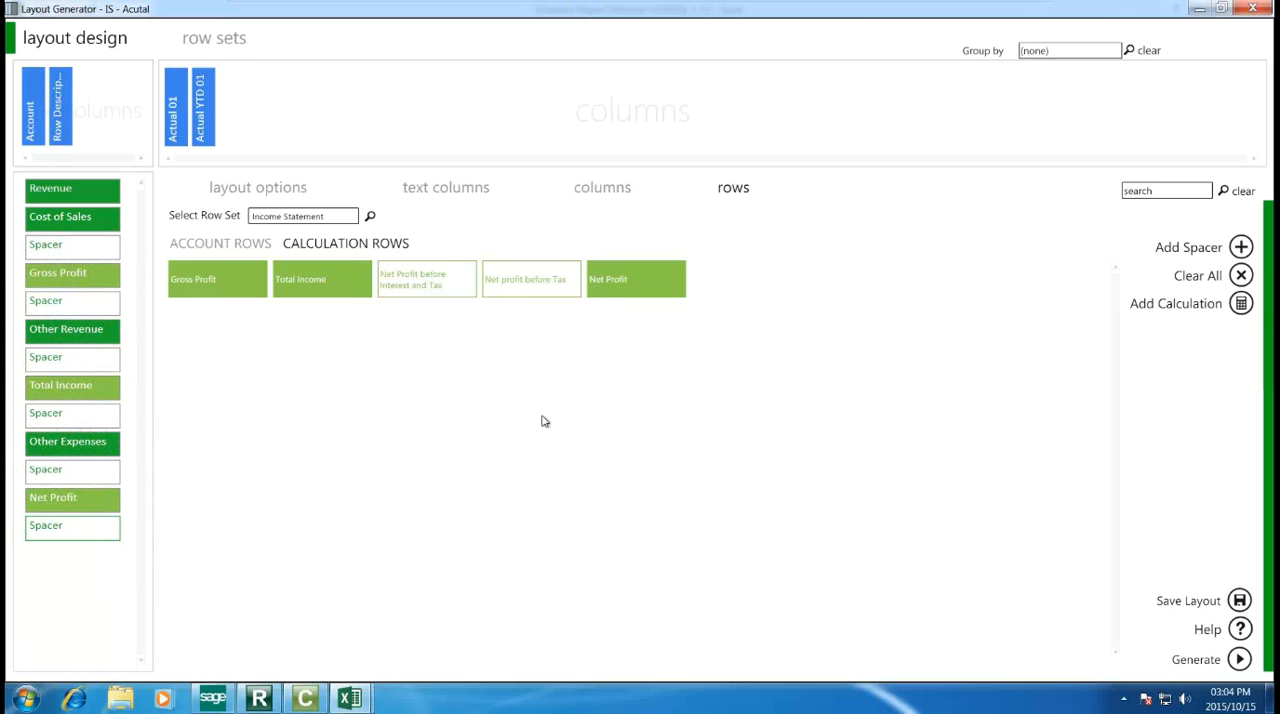
Step: Generate the "IS - Acutal" layout and narrow column A, which holds the account ranges, in the resulting sheet
{"action": "left_click", "coordinate": [1197, 660]}
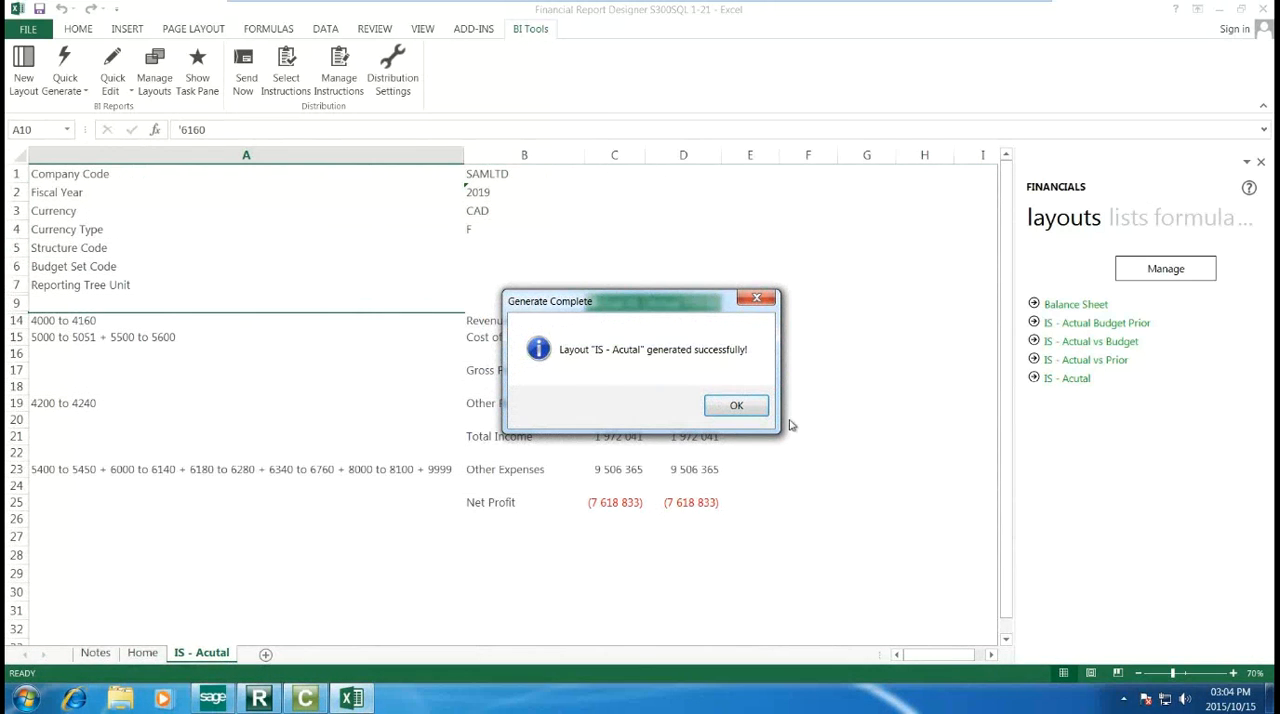
{"action": "left_click", "coordinate": [736, 405]}
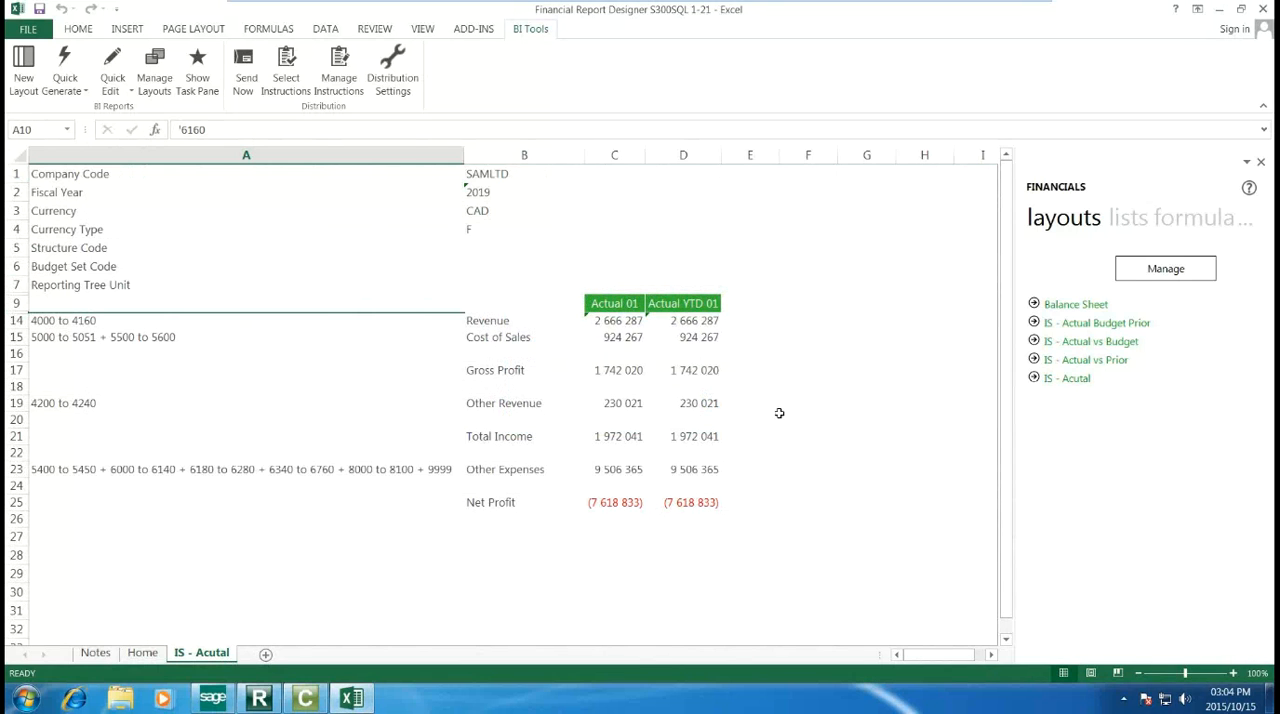
{"action": "left_click_drag", "start_coordinate": [464, 155], "coordinate": [196, 189]}
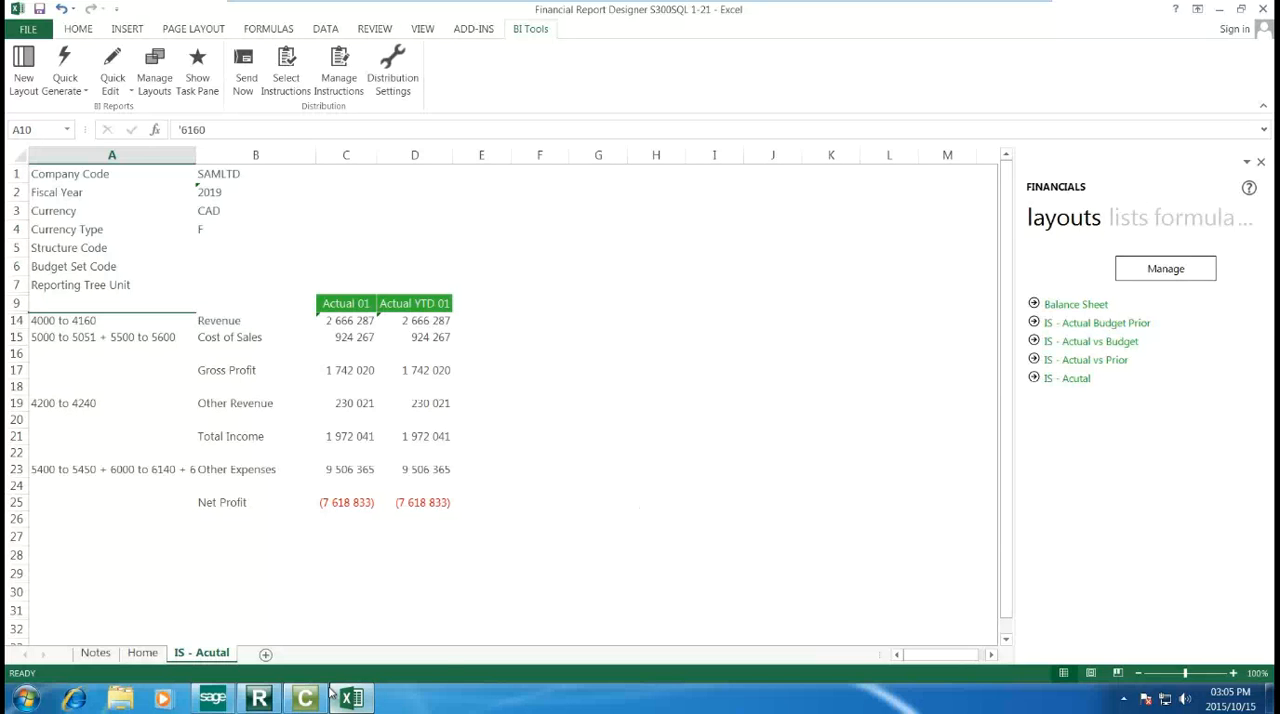
Step: Add a new worksheet and enter the labels Company, Year, Period and Currency in cells A1 to A4
{"action": "left_click", "coordinate": [185, 561]}
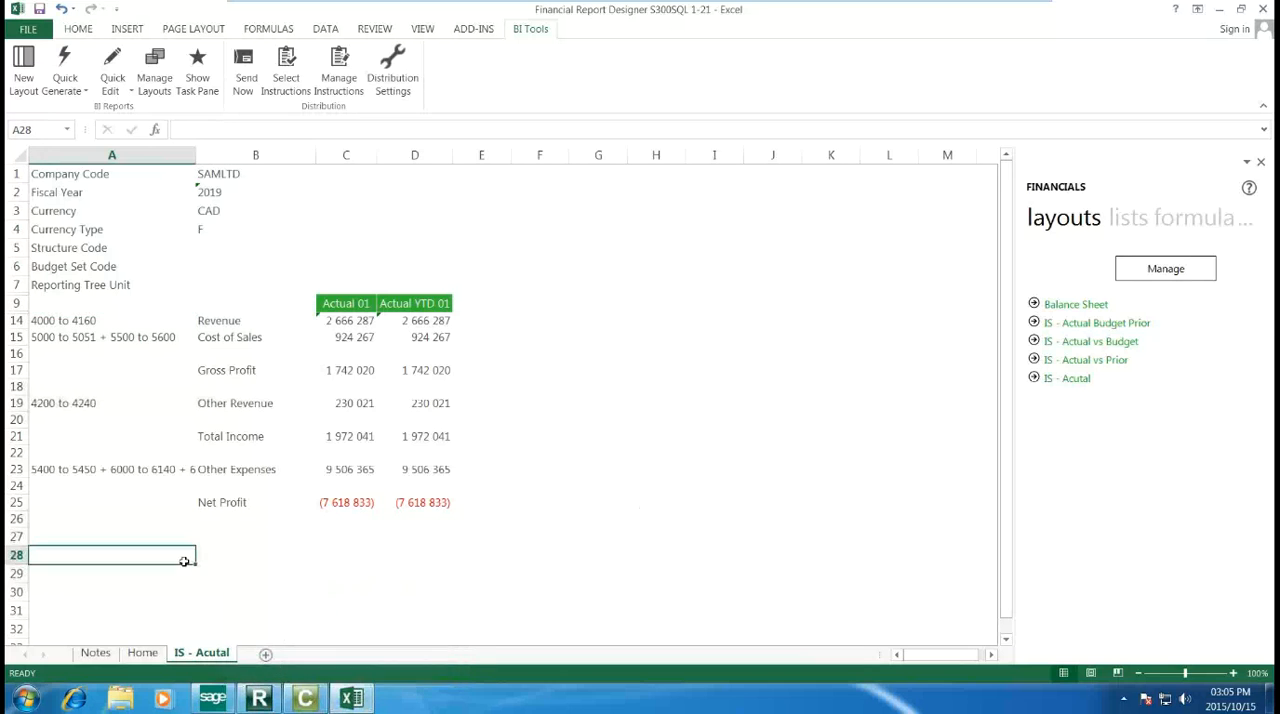
{"action": "left_click", "coordinate": [267, 653]}
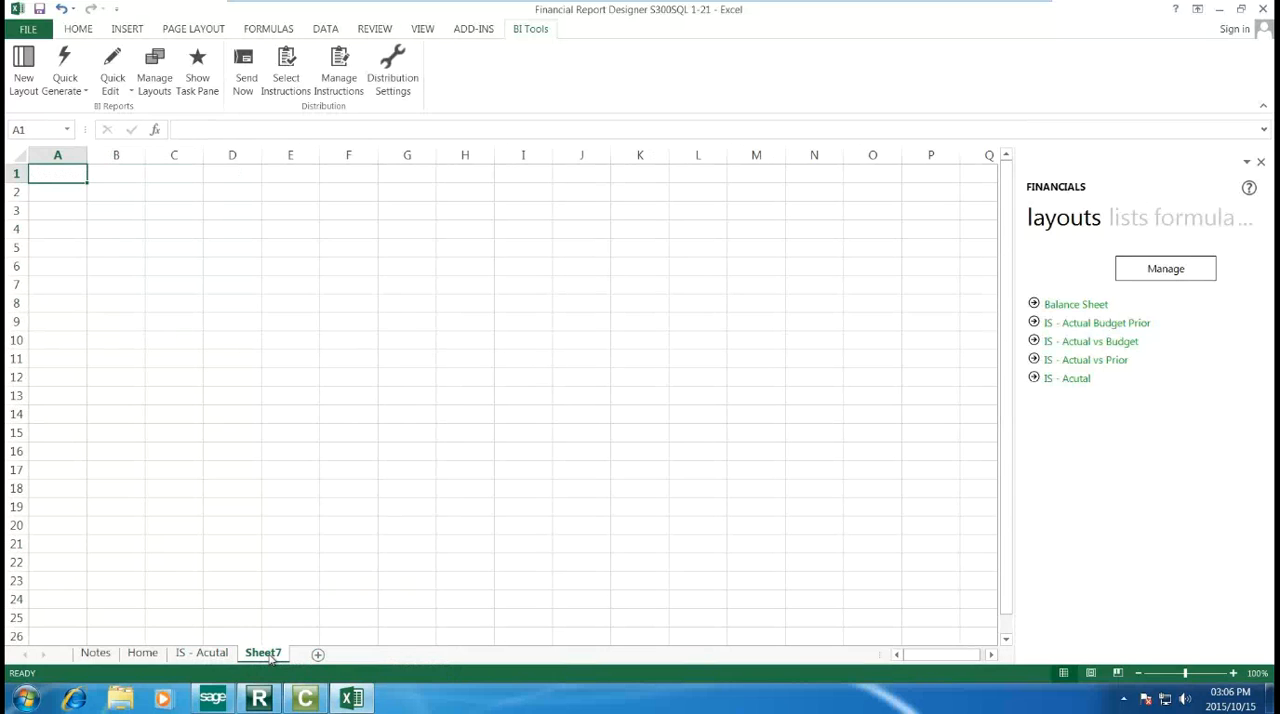
{"action": "type", "text": "Company"}
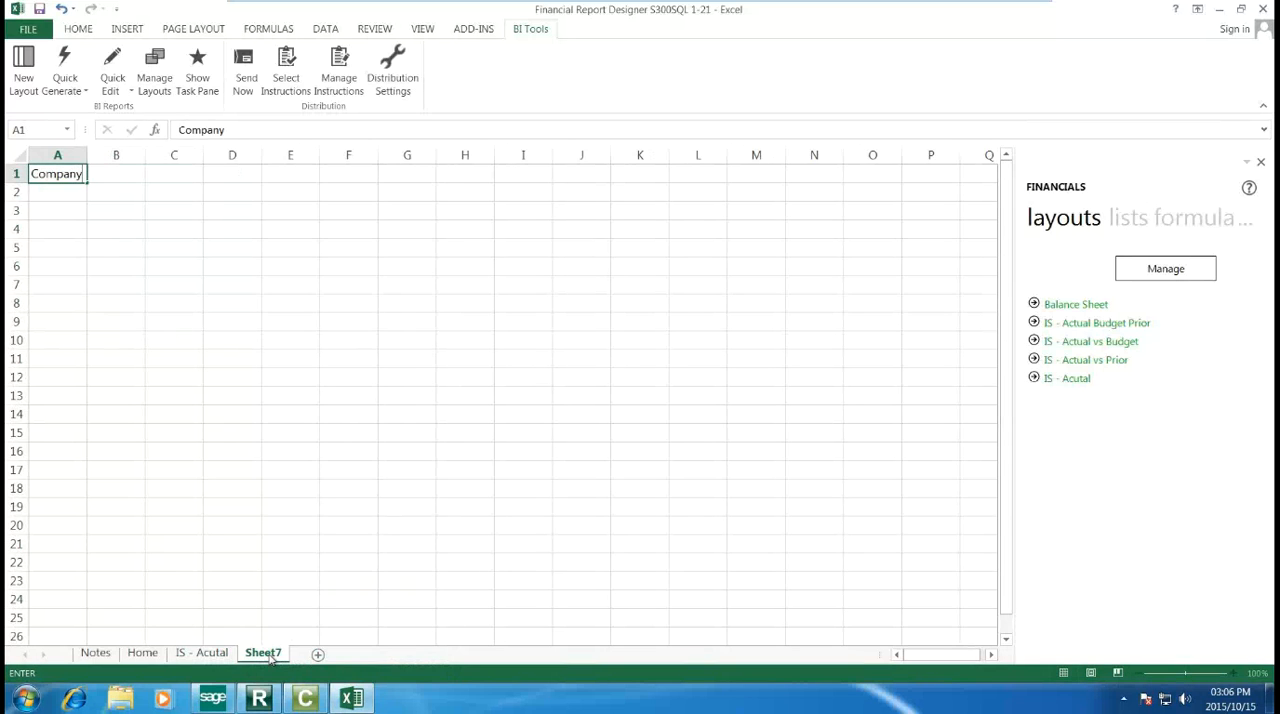
{"action": "key", "text": "Return"}
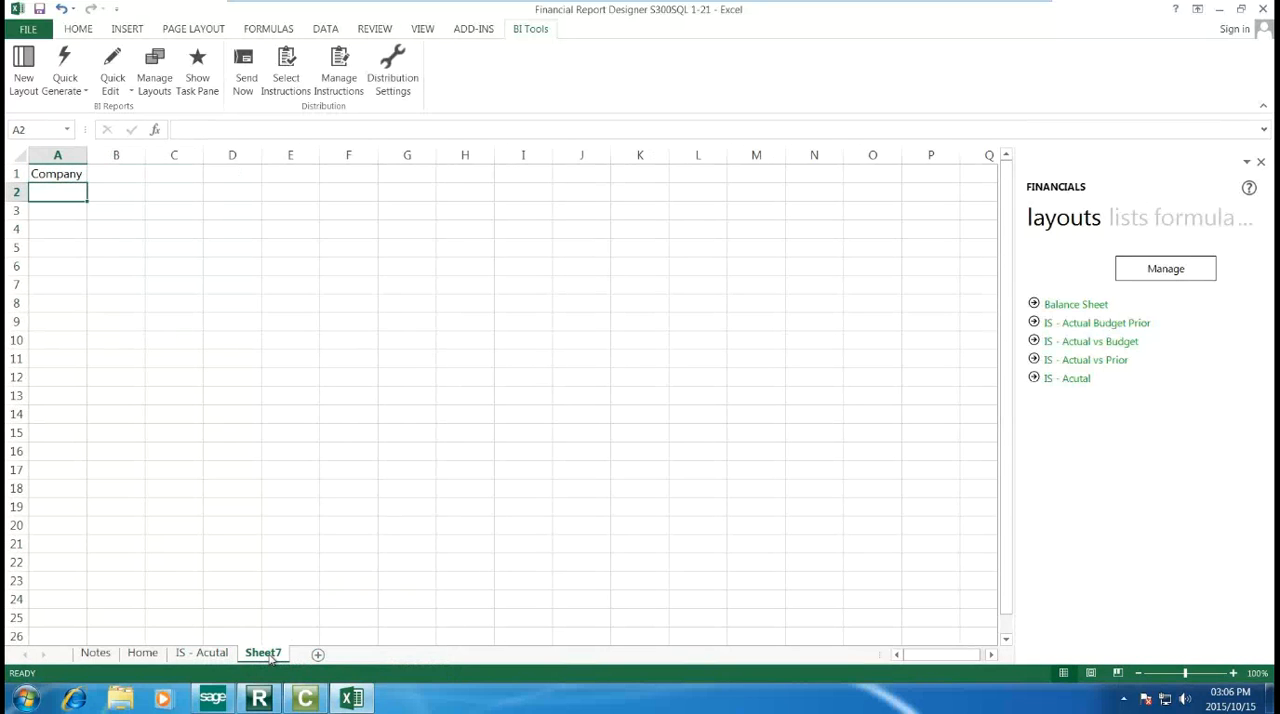
{"action": "type", "text": "Year"}
{"action": "key", "text": "Return"}
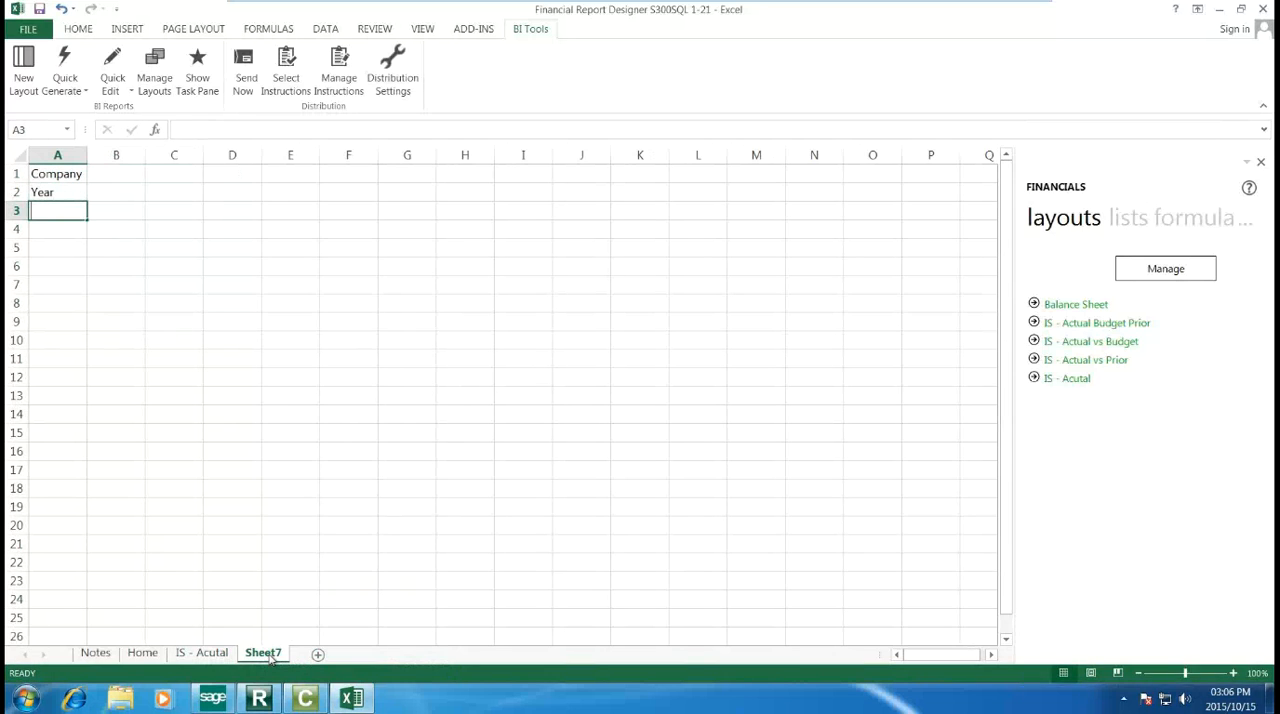
{"action": "type", "text": "Period"}
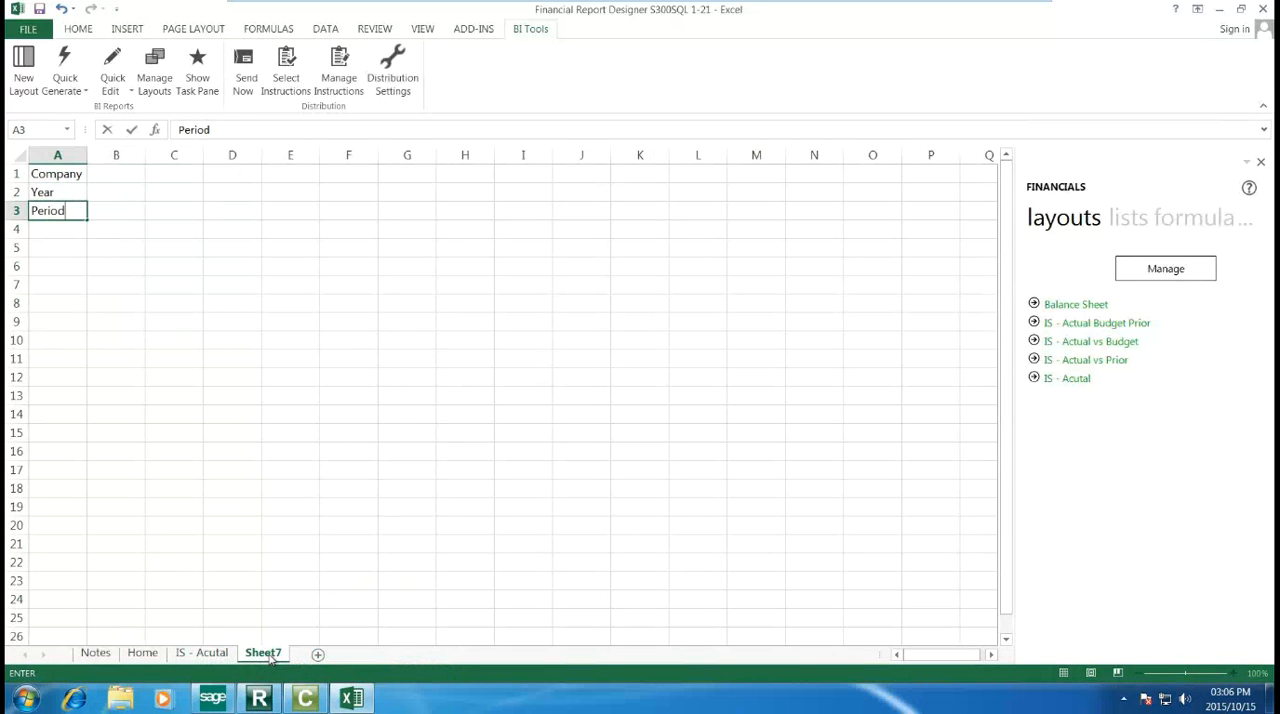
{"action": "key", "text": "Return"}
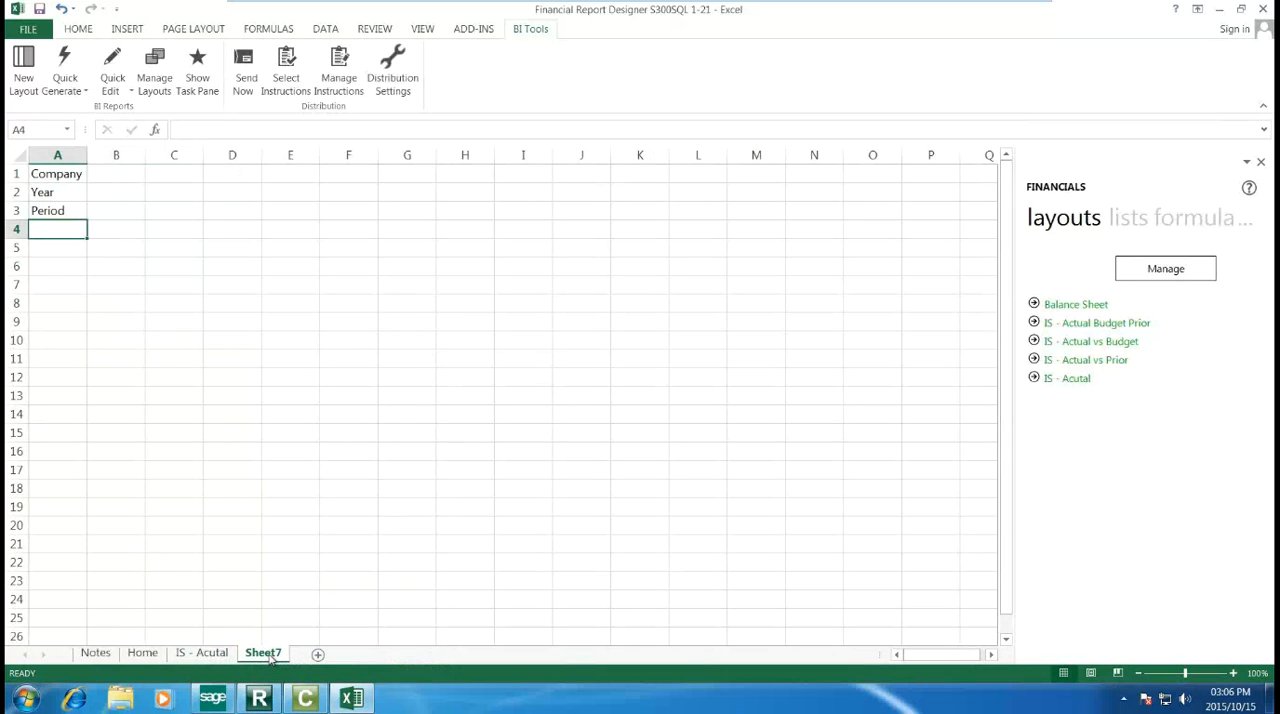
{"action": "type", "text": "Current"}
{"action": "key", "text": "BackSpace"}
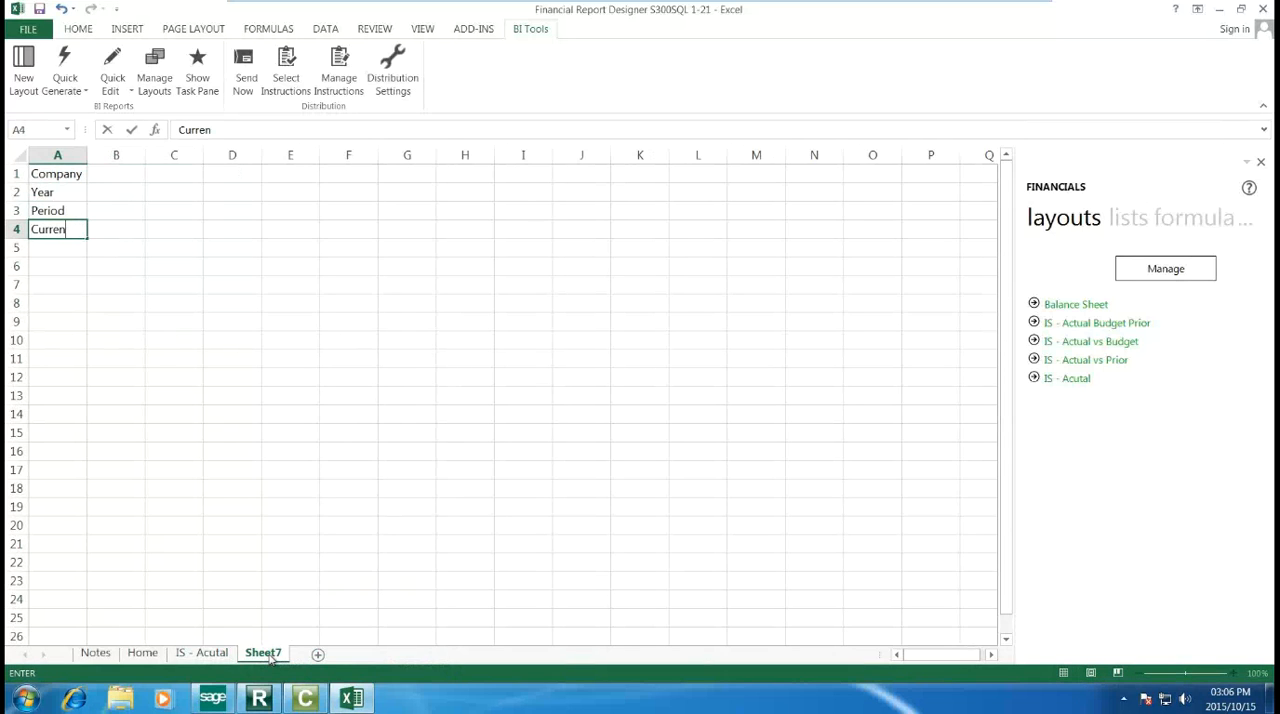
{"action": "type", "text": "cy"}
{"action": "key", "text": "Return"}
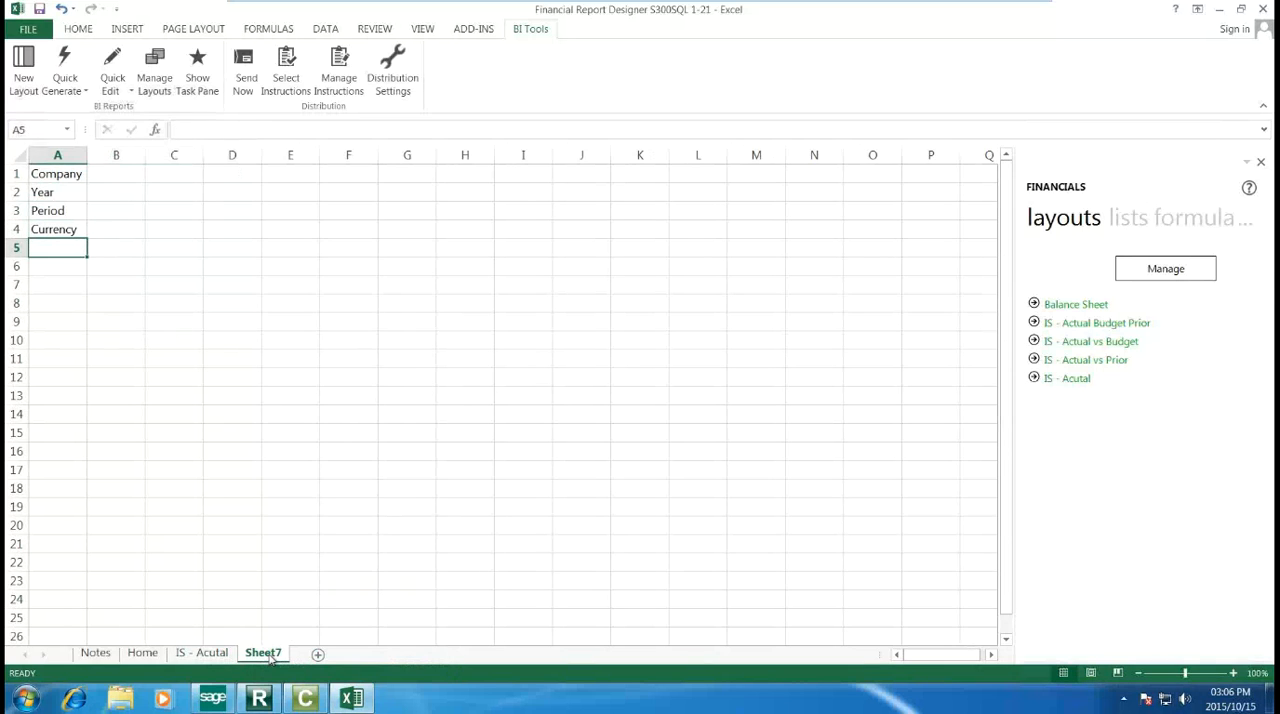
Step: Fill cells B1 to B4 with the company SAMLTD, year 2019, period 5 and currency CAD
{"action": "left_click", "coordinate": [143, 174]}
{"action": "type", "text": "SAMLTD"}
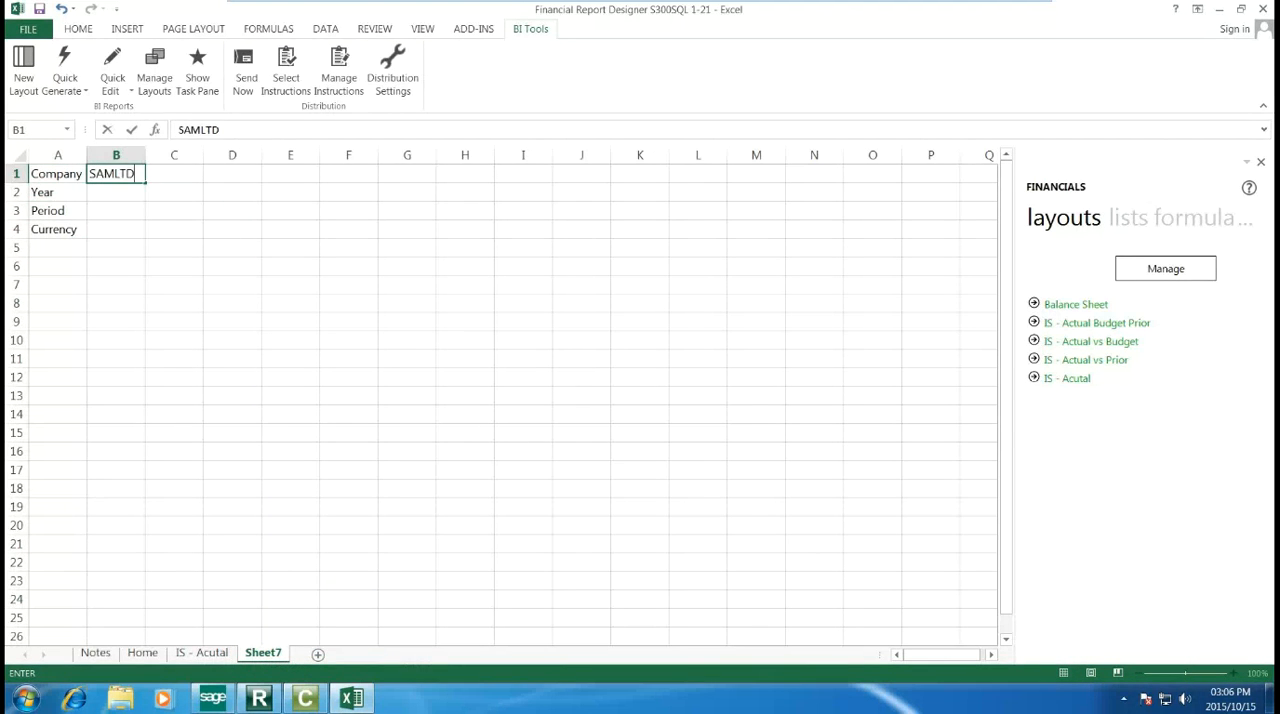
{"action": "key", "text": "Return"}
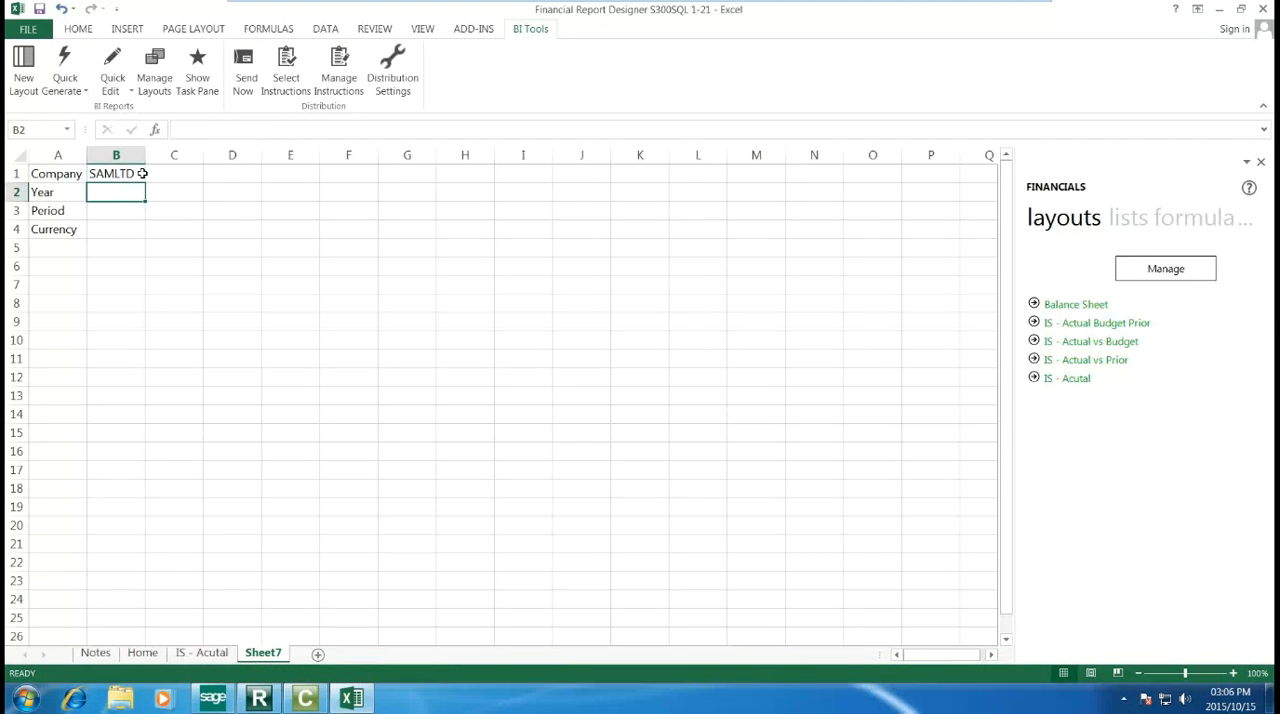
{"action": "type", "text": "2019"}
{"action": "key", "text": "Return"}
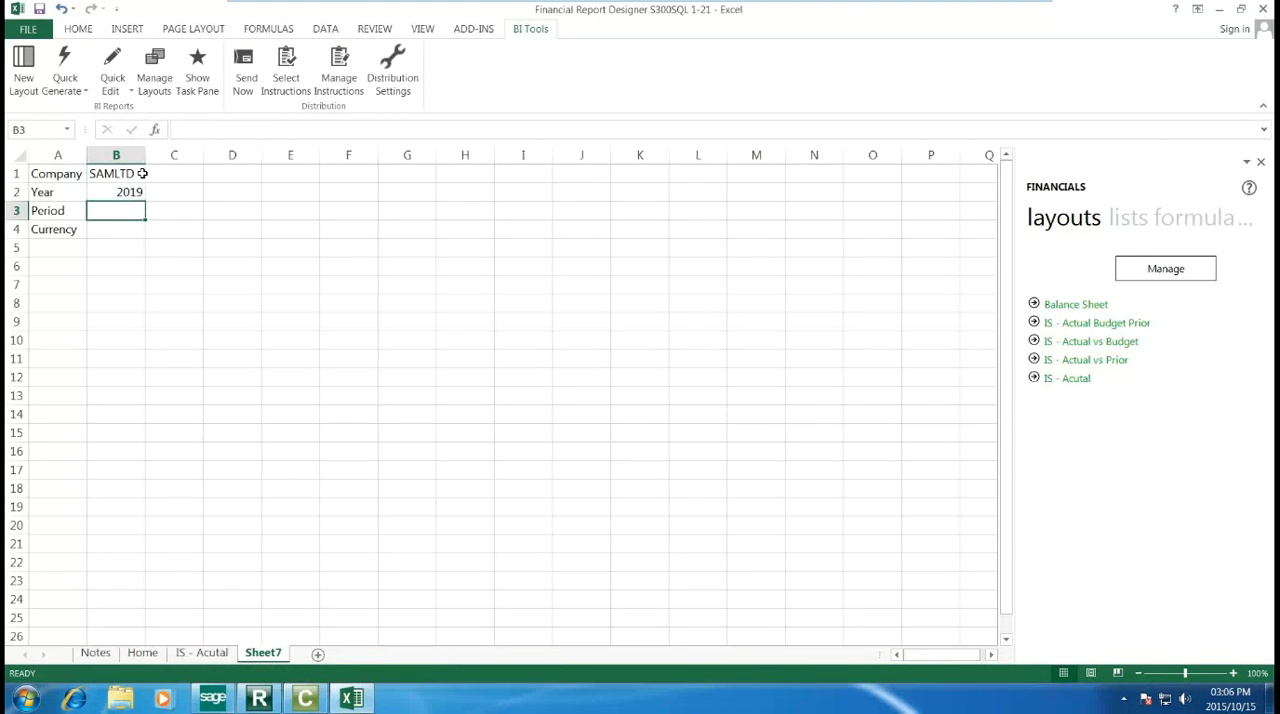
{"action": "type", "text": "5"}
{"action": "key", "text": "Return"}
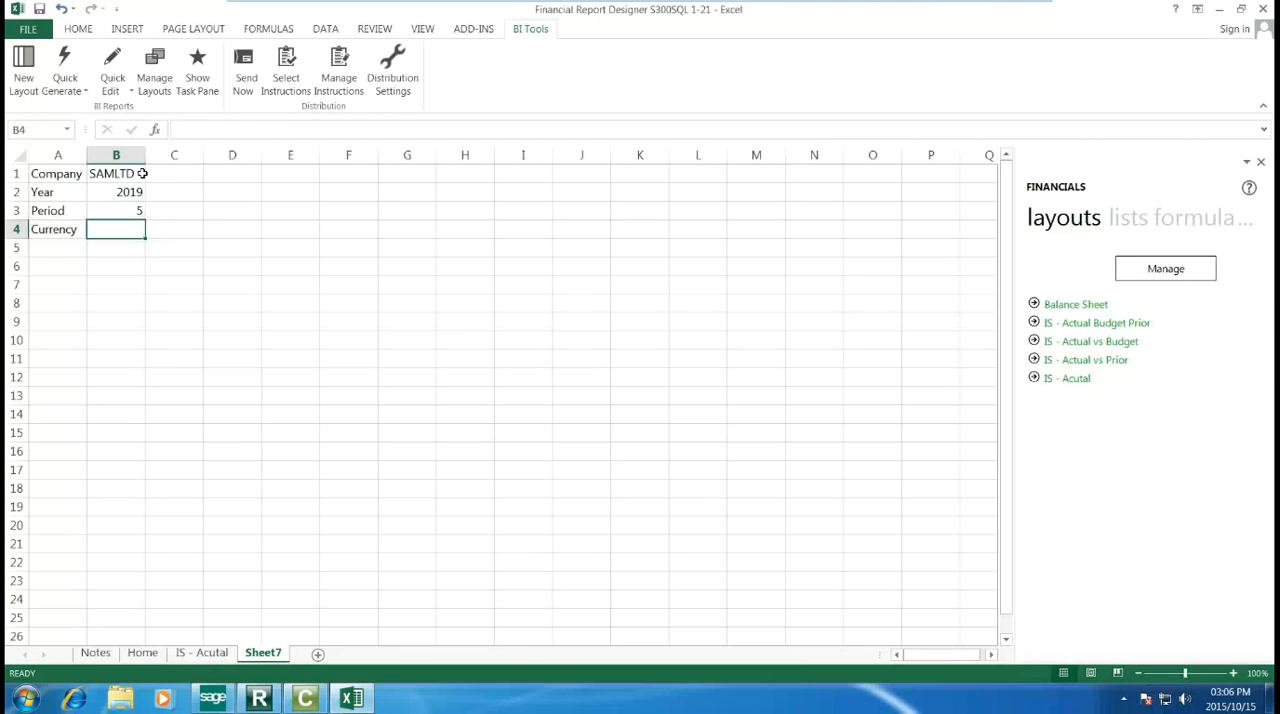
{"action": "type", "text": "CAD"}
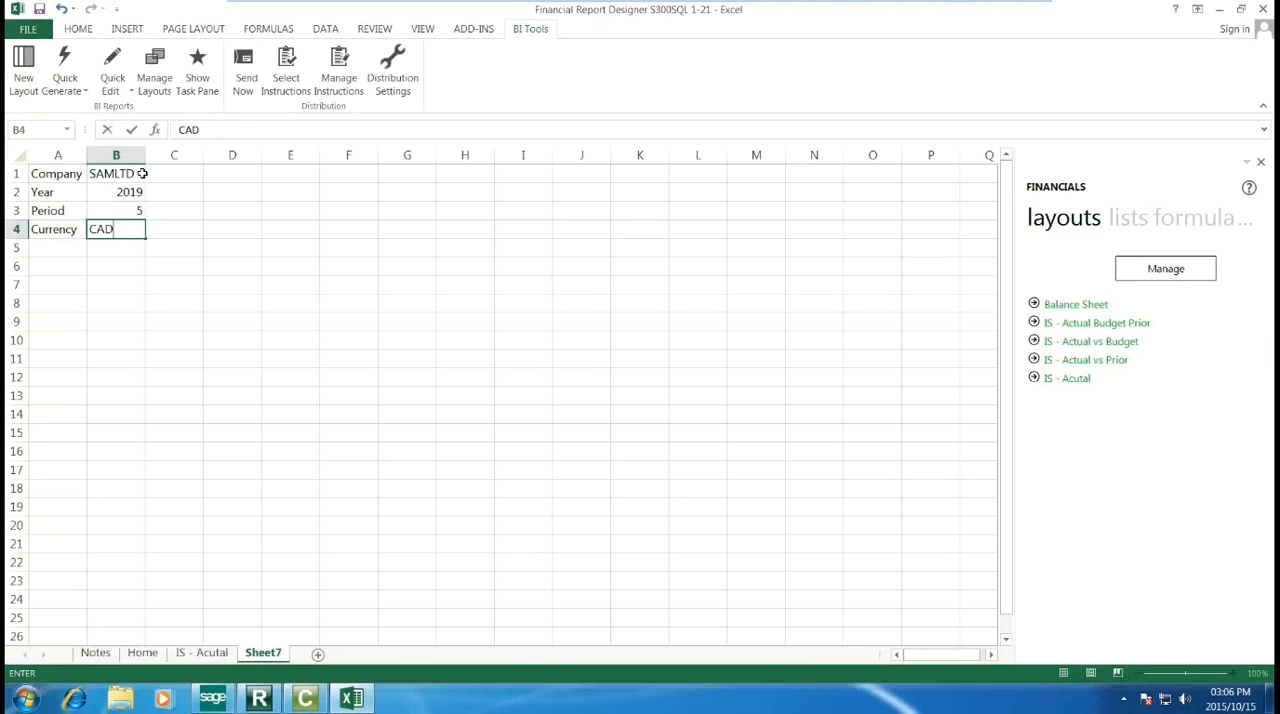
{"action": "key", "text": "Return"}
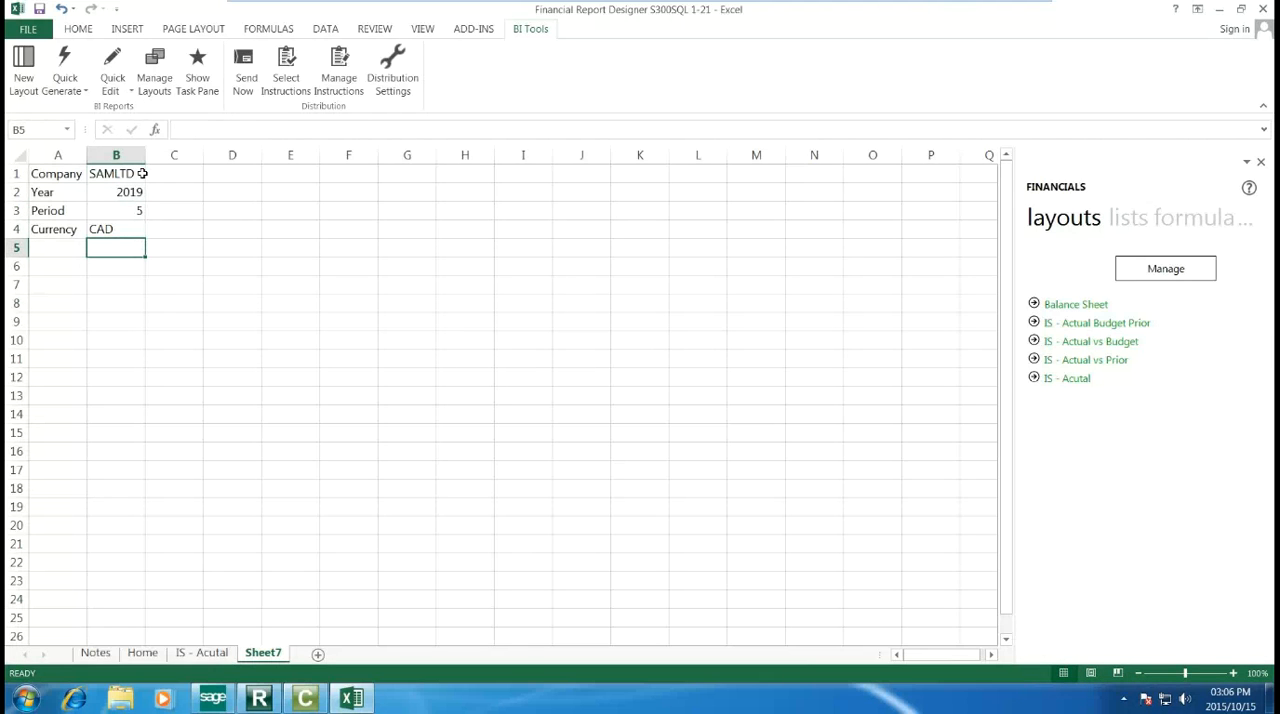
Step: Widen the Financials task pane and insert the Account Groups list for company SAMLTD into the sheet starting at cell A7
{"action": "left_click", "coordinate": [55, 287]}
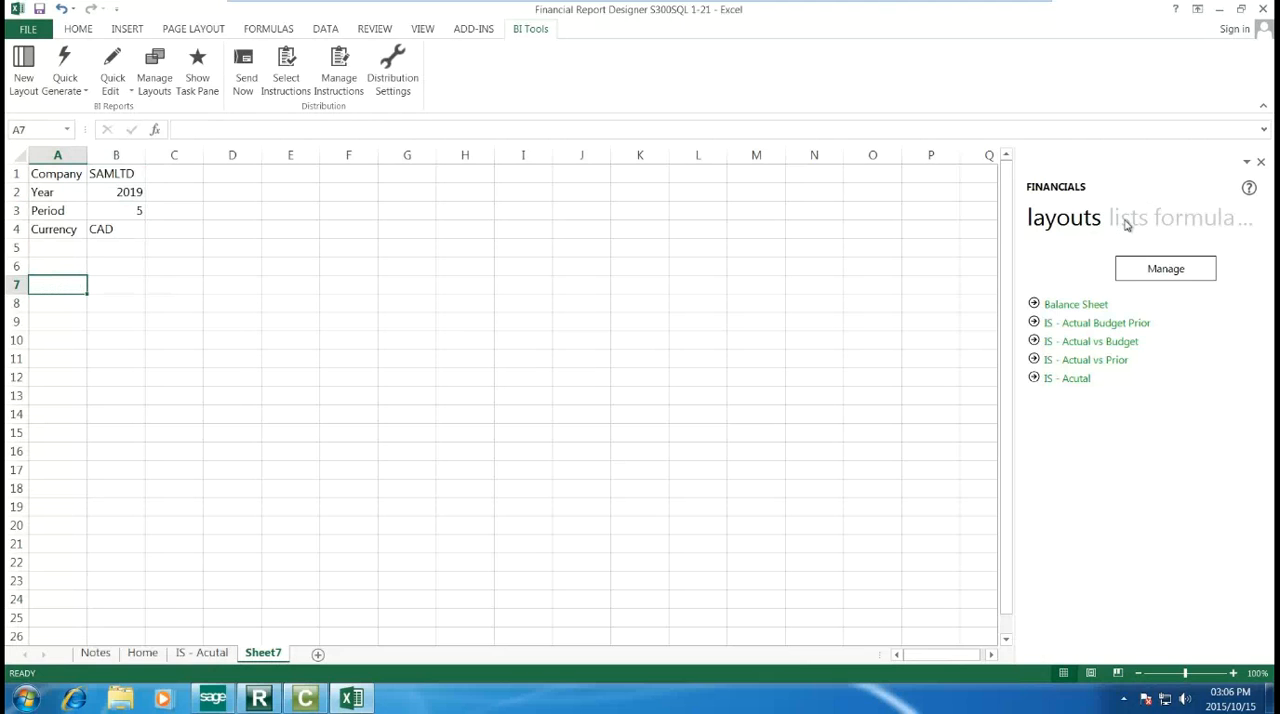
{"action": "left_click_drag", "start_coordinate": [1016, 237], "coordinate": [968, 237]}
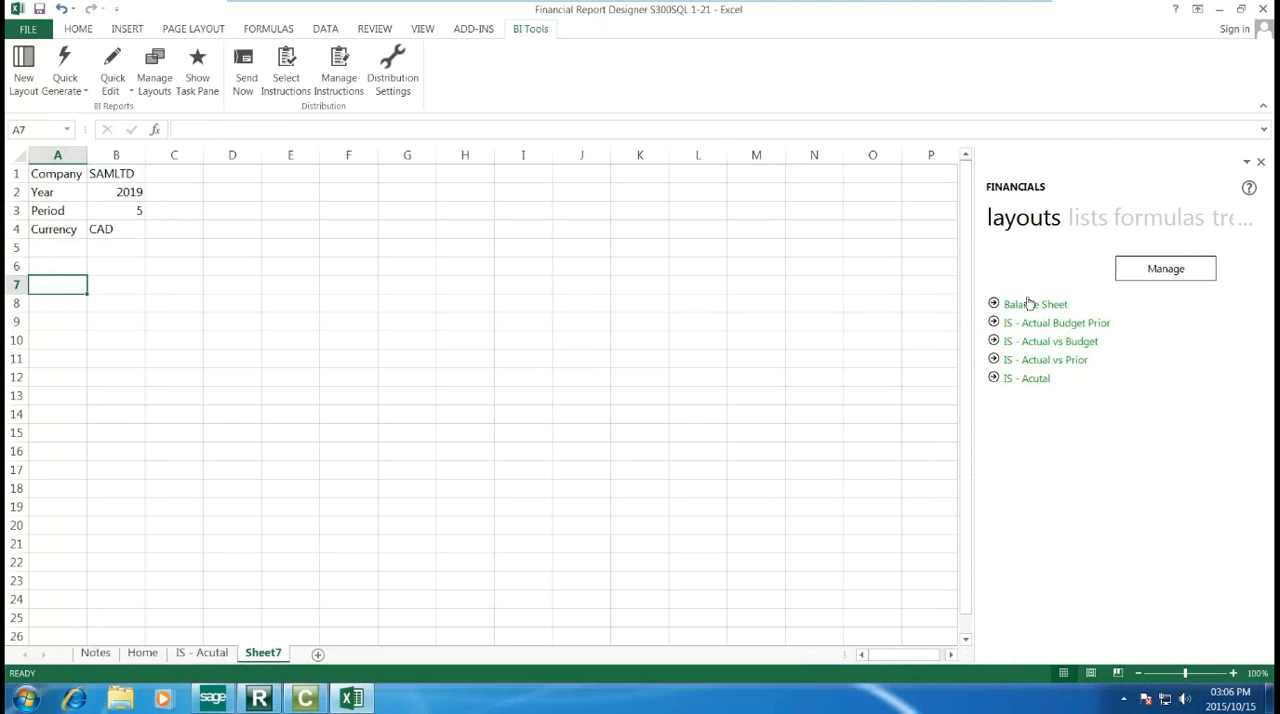
{"action": "left_click", "coordinate": [1075, 220]}
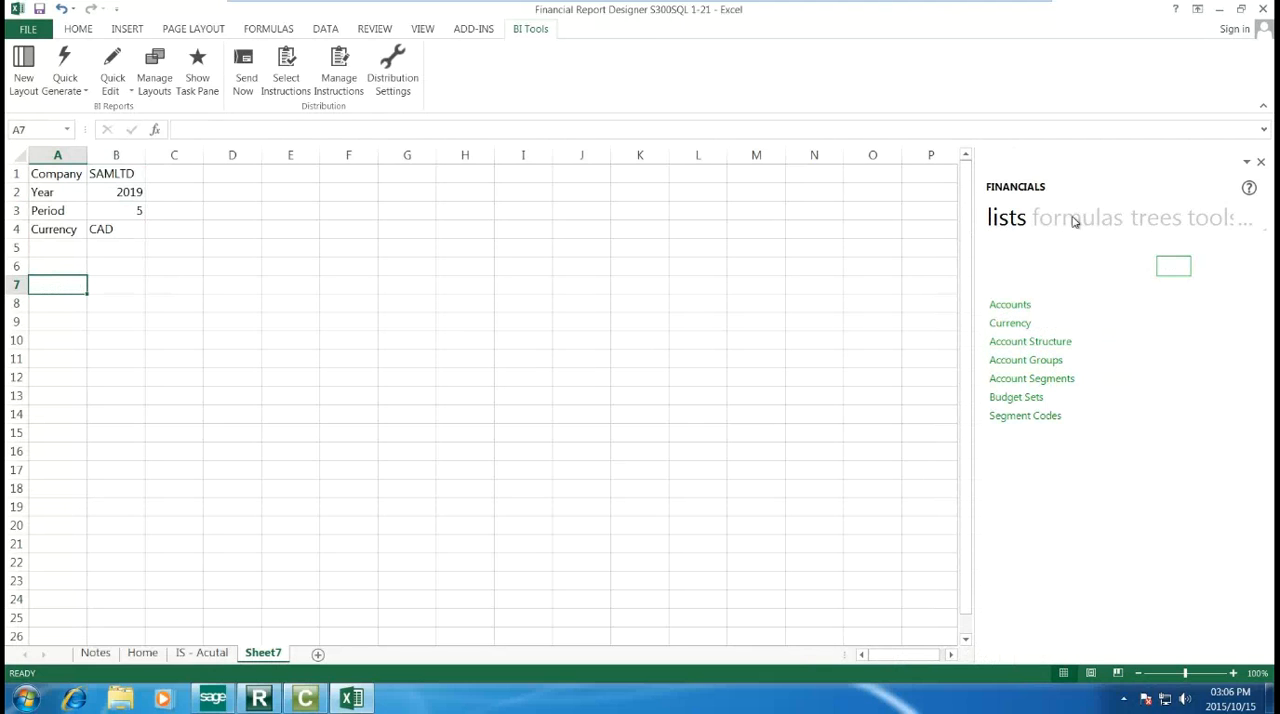
{"action": "left_click", "coordinate": [1178, 271]}
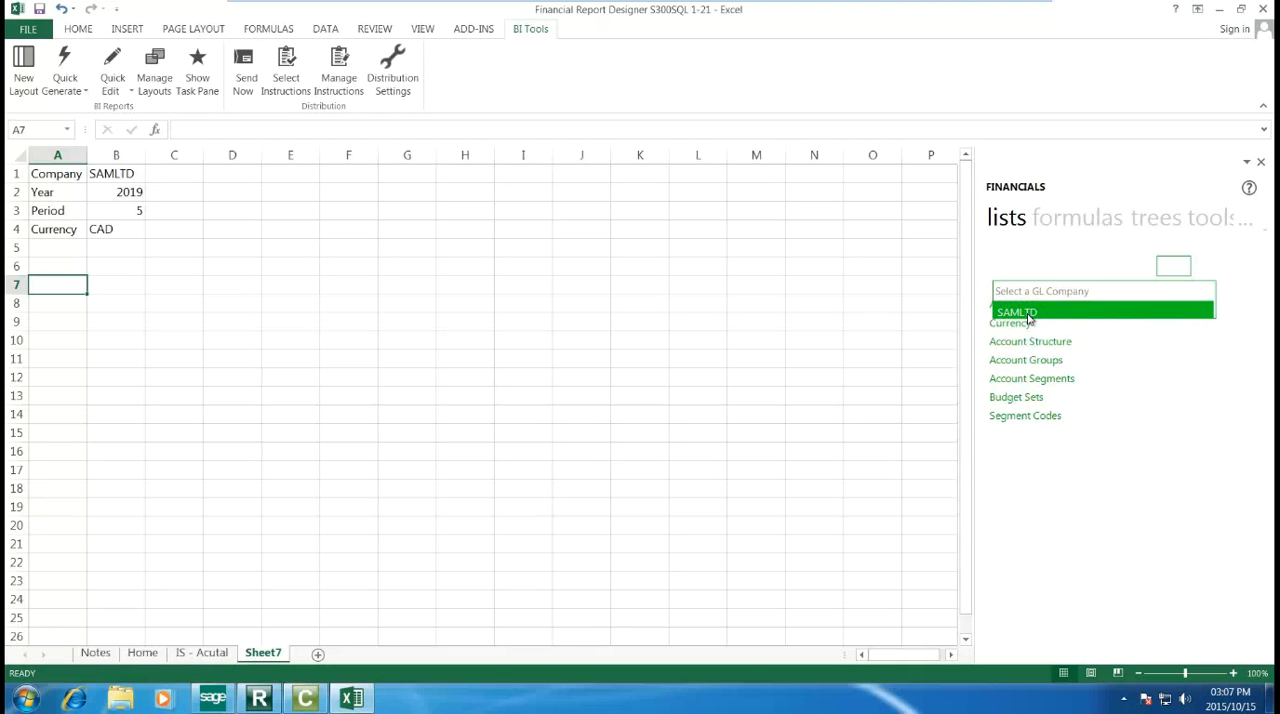
{"action": "left_click", "coordinate": [1030, 315]}
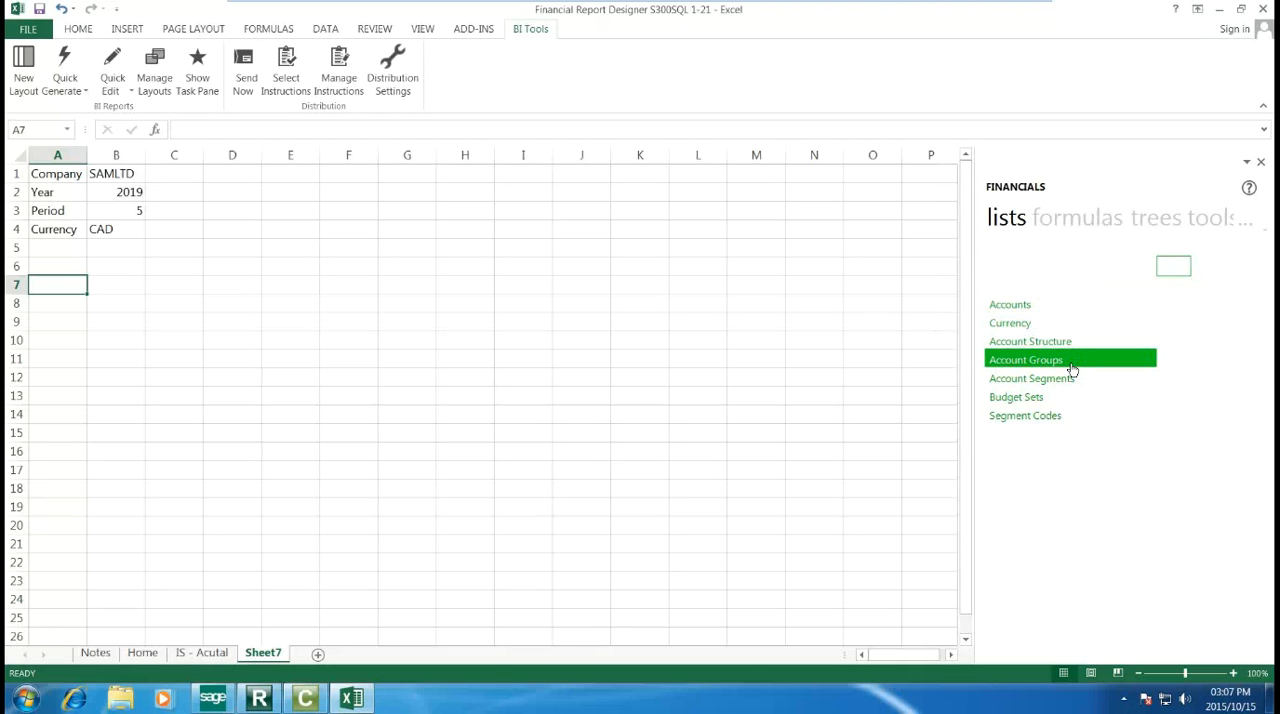
{"action": "left_click_drag", "start_coordinate": [1066, 368], "coordinate": [84, 286]}
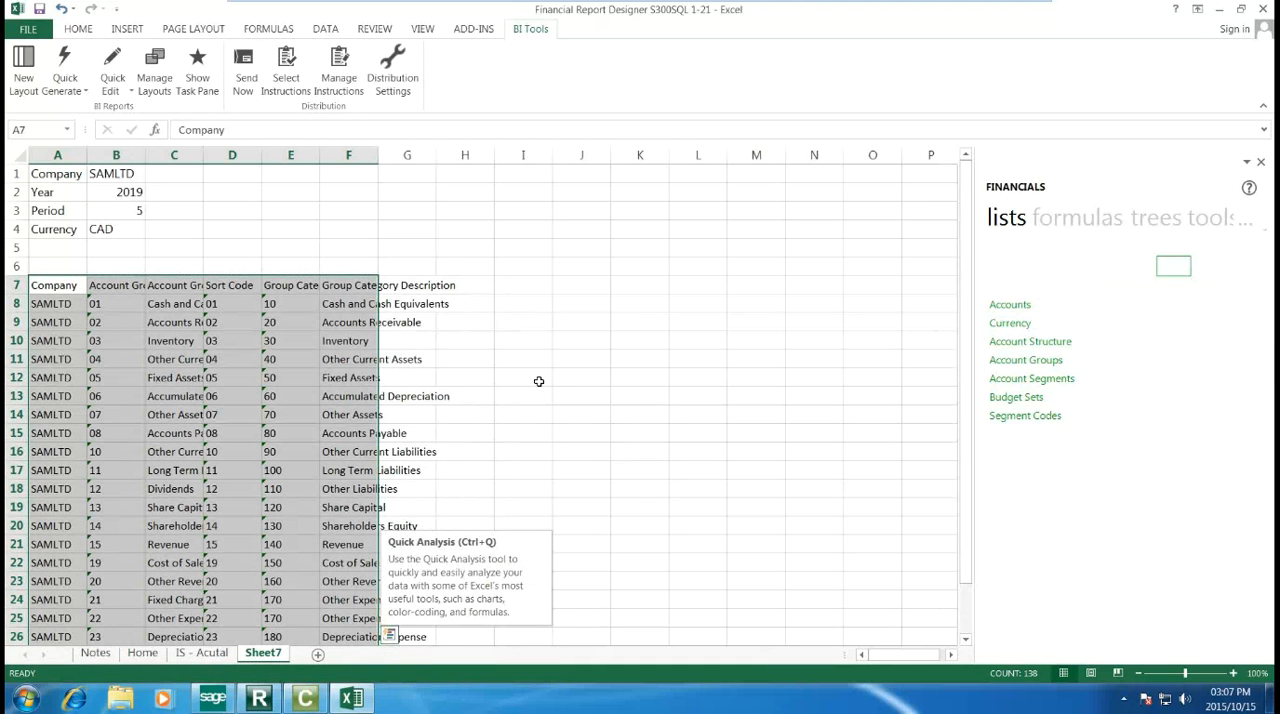
{"action": "left_click", "coordinate": [572, 359]}
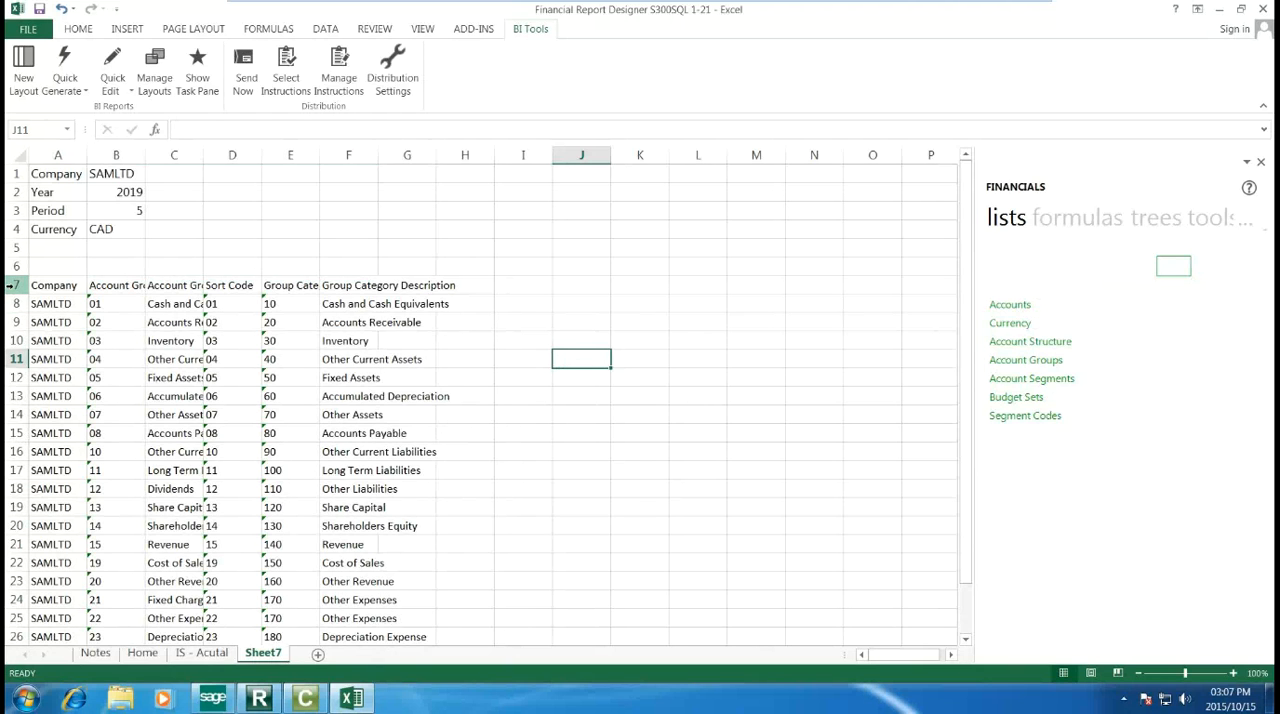
Step: Delete rows 7 to 20 of the list, and clear the contents of rows 10 to 15, keeping Revenue, Cost of Sales and Other Revenue
{"action": "left_click_drag", "start_coordinate": [8, 285], "coordinate": [6, 527]}
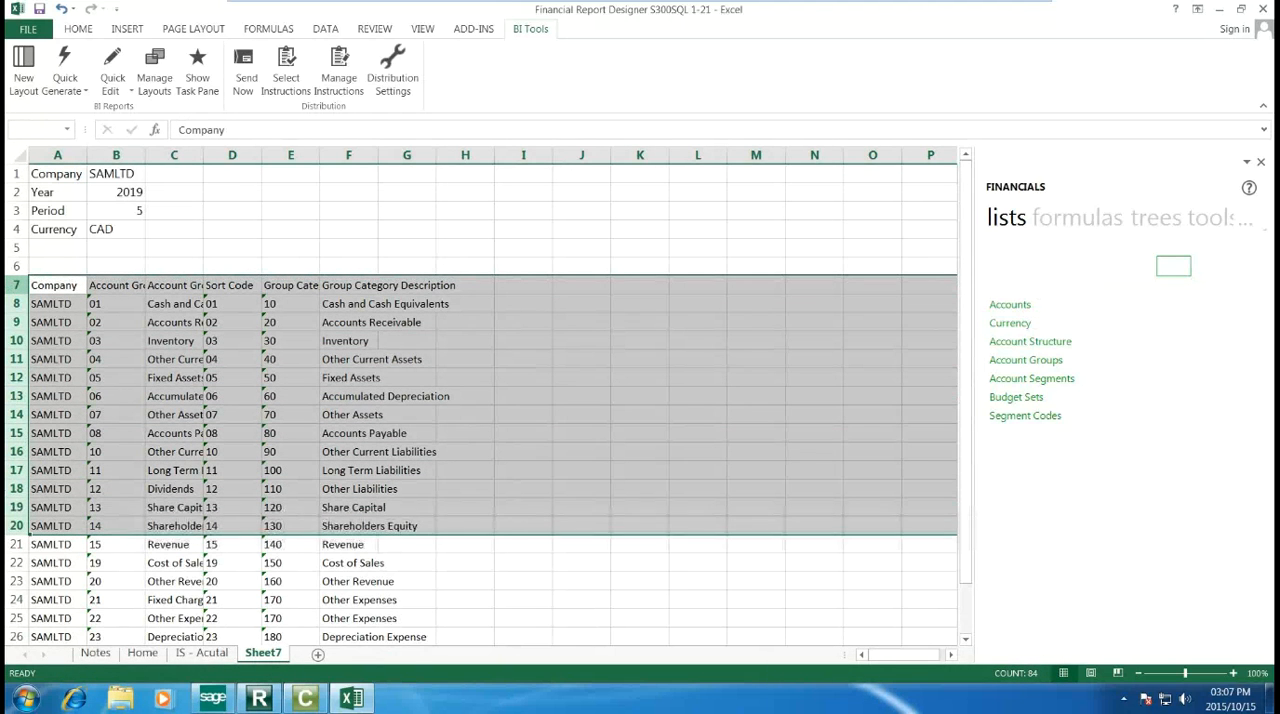
{"action": "right_click", "coordinate": [18, 419]}
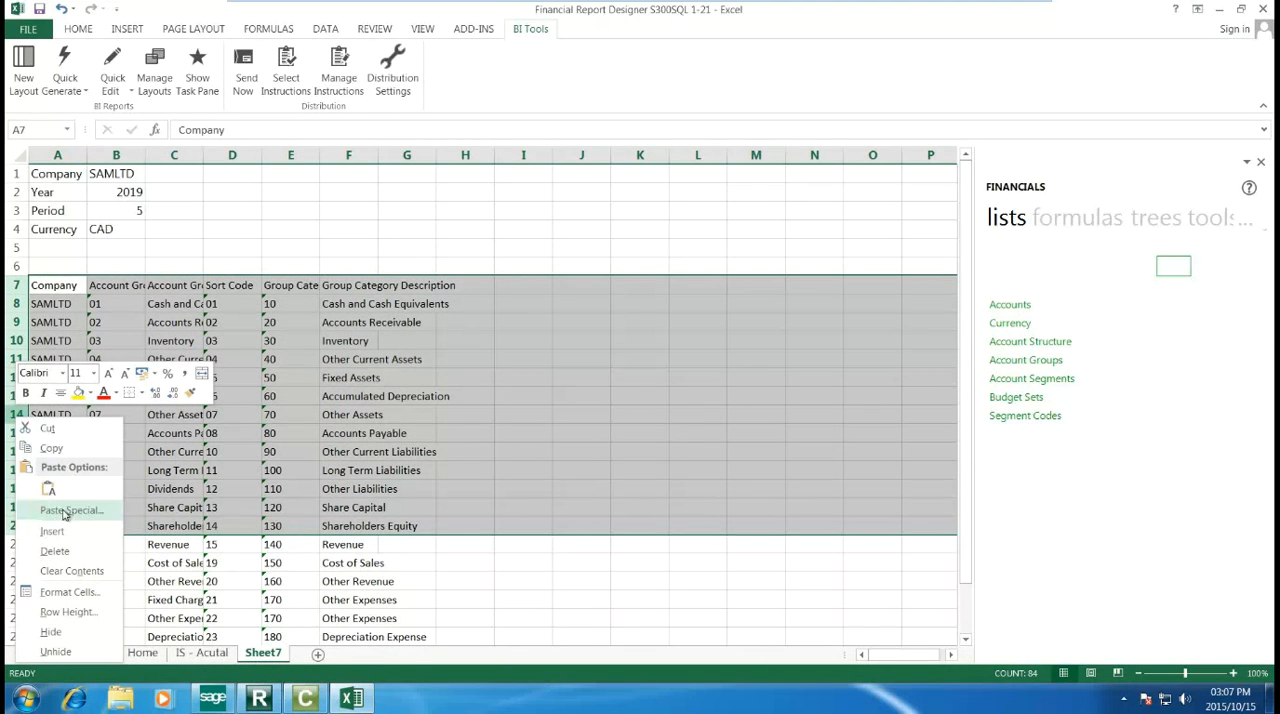
{"action": "left_click", "coordinate": [72, 551]}
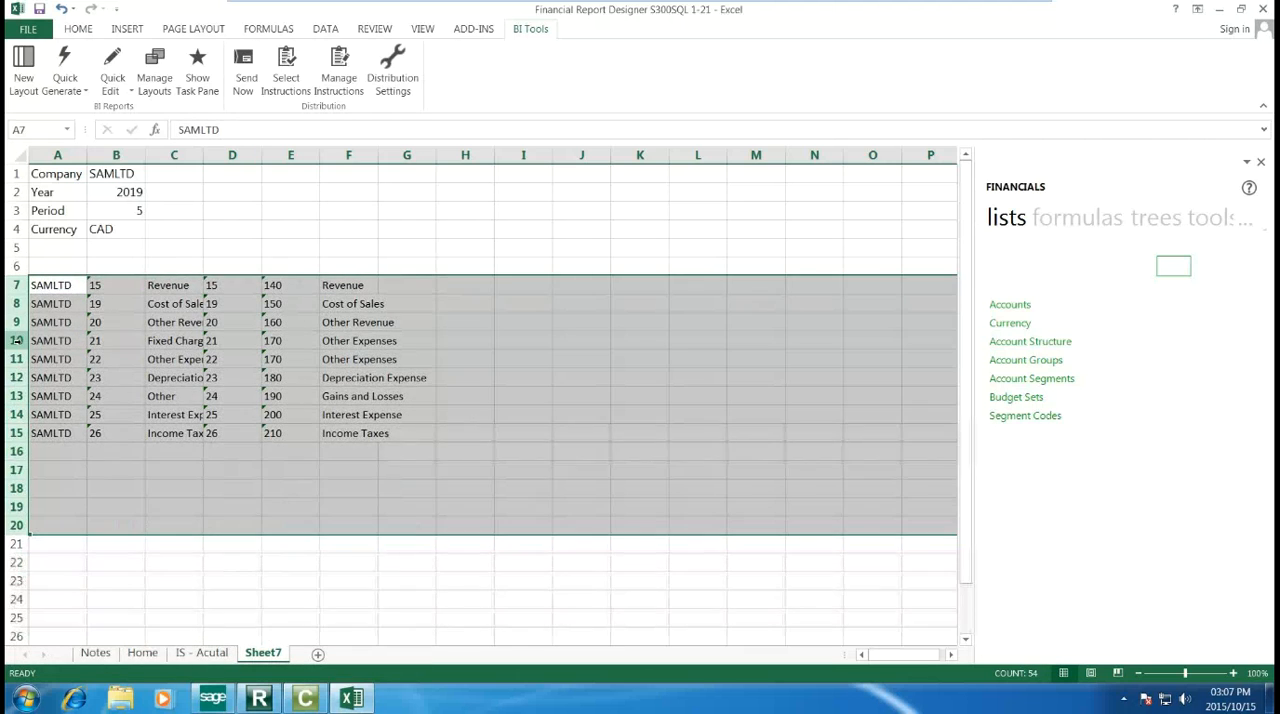
{"action": "left_click_drag", "start_coordinate": [16, 341], "coordinate": [16, 424]}
{"action": "right_click", "coordinate": [16, 419]}
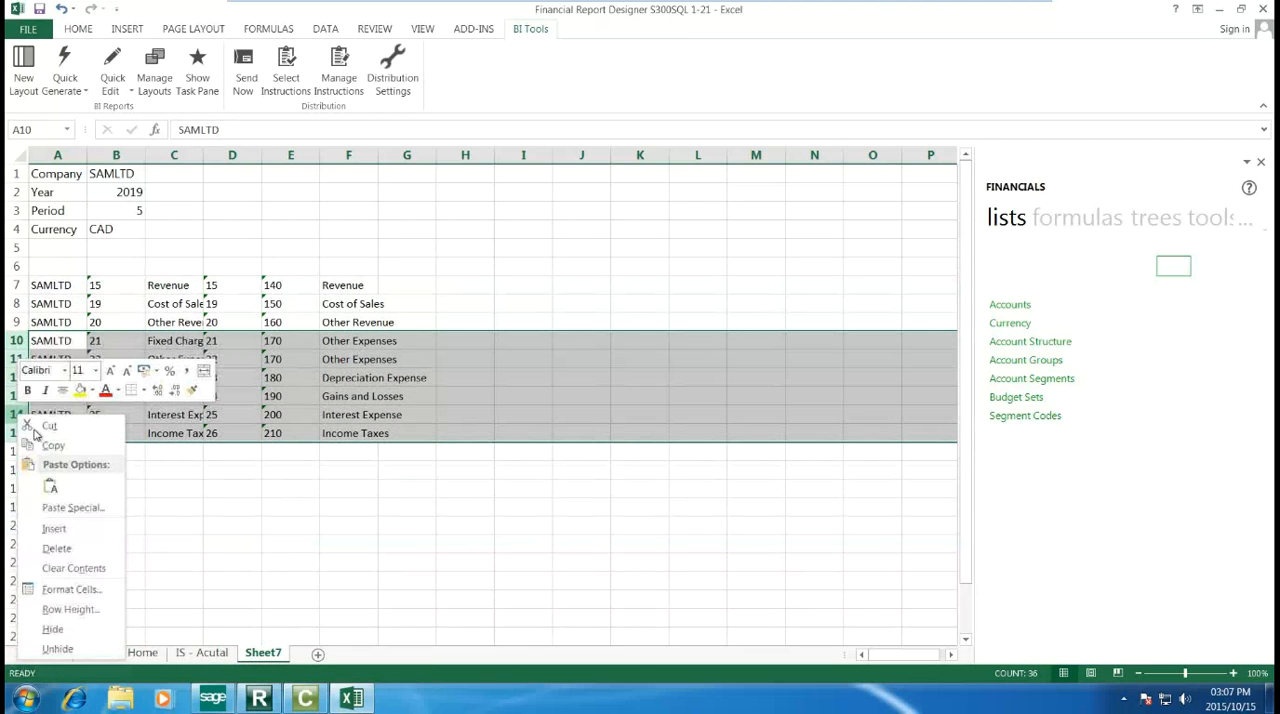
{"action": "left_click", "coordinate": [72, 569]}
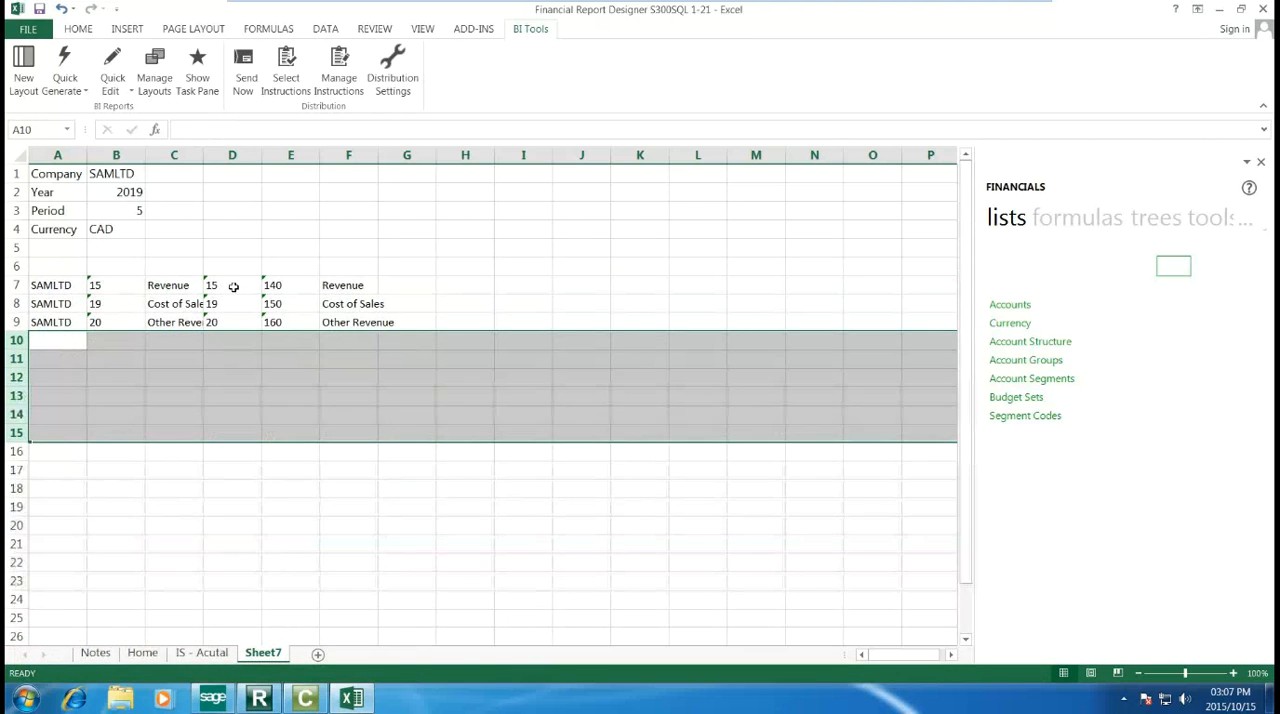
Step: Delete the sort code and group category cells D7:F9, shifting cells left
{"action": "left_click_drag", "start_coordinate": [230, 287], "coordinate": [322, 316]}
{"action": "right_click", "coordinate": [312, 316]}
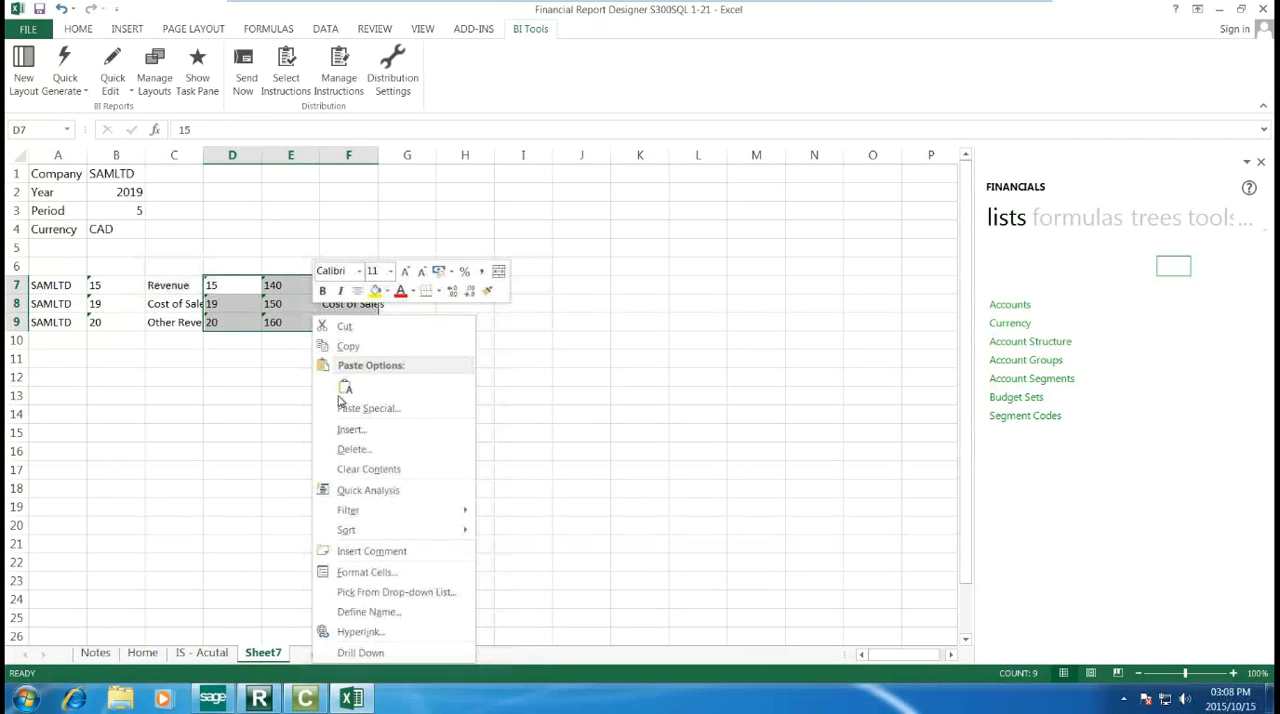
{"action": "left_click", "coordinate": [347, 450]}
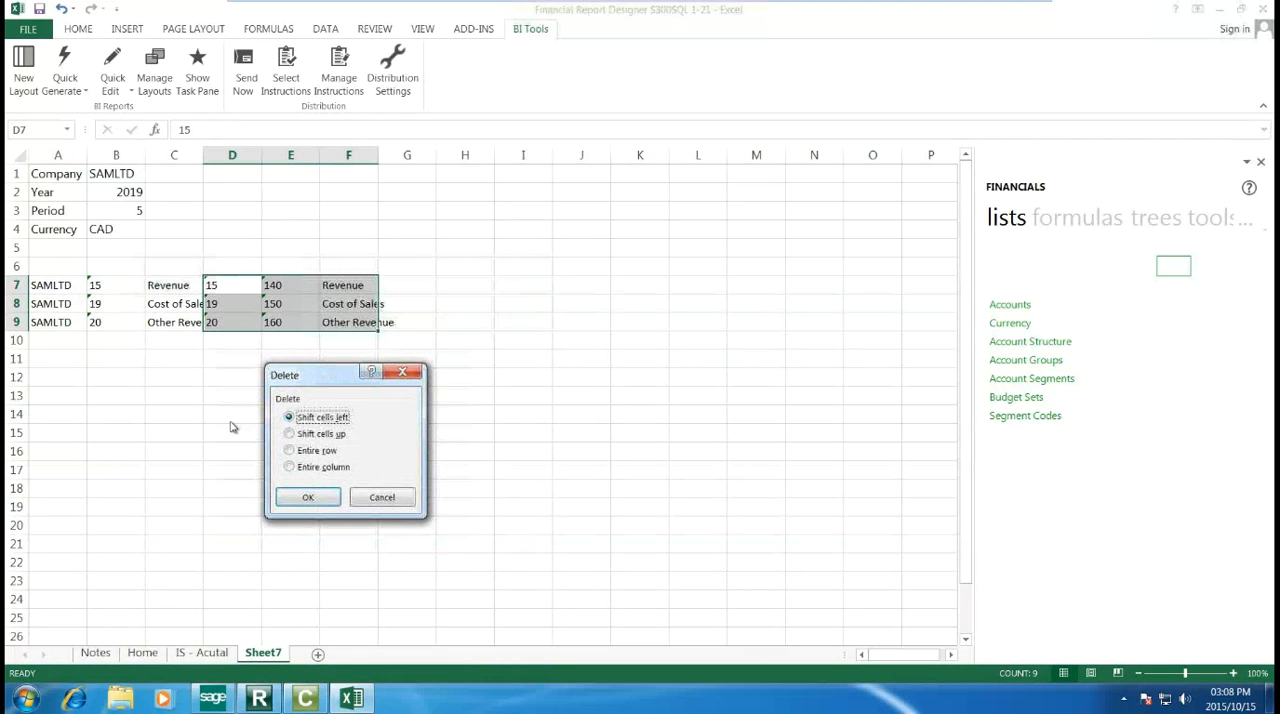
{"action": "left_click", "coordinate": [303, 499]}
Step: Delete the company codes in A7:A9, shifting cells left, and autofit the width of column B
{"action": "left_click_drag", "start_coordinate": [53, 288], "coordinate": [53, 324]}
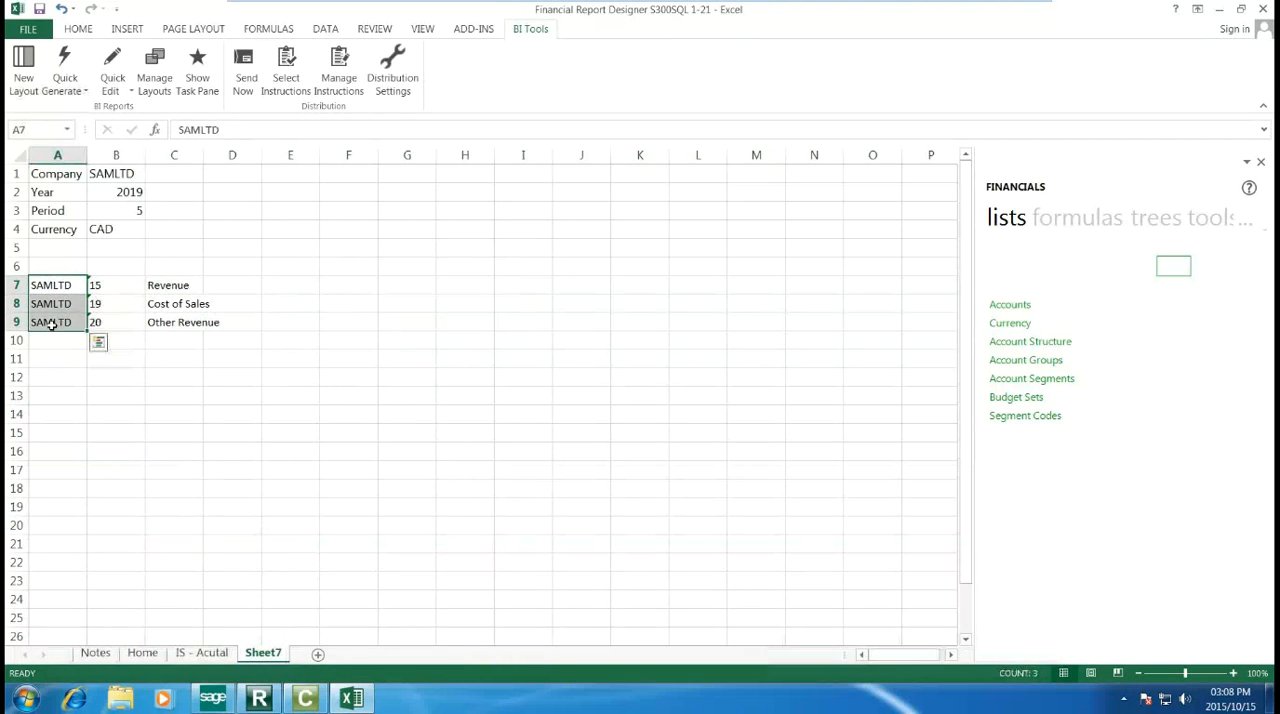
{"action": "right_click", "coordinate": [53, 322]}
{"action": "left_click", "coordinate": [97, 460]}
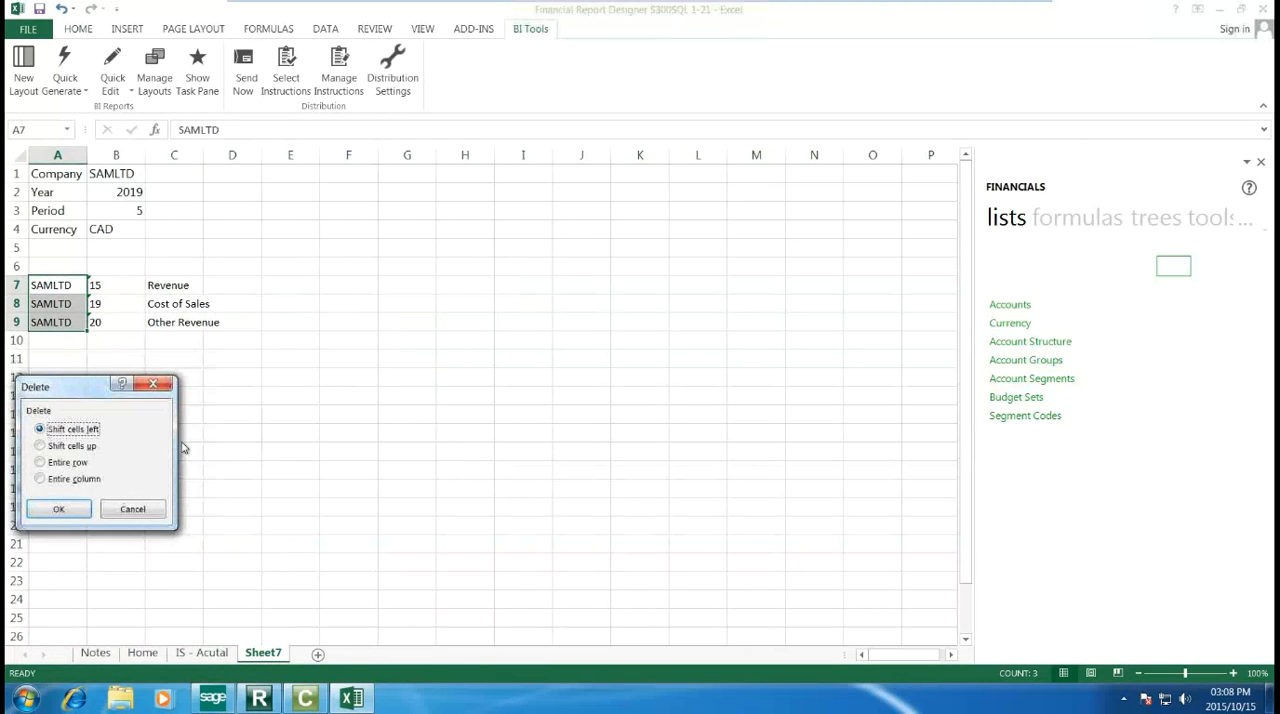
{"action": "left_click", "coordinate": [60, 509]}
{"action": "left_click", "coordinate": [237, 440]}
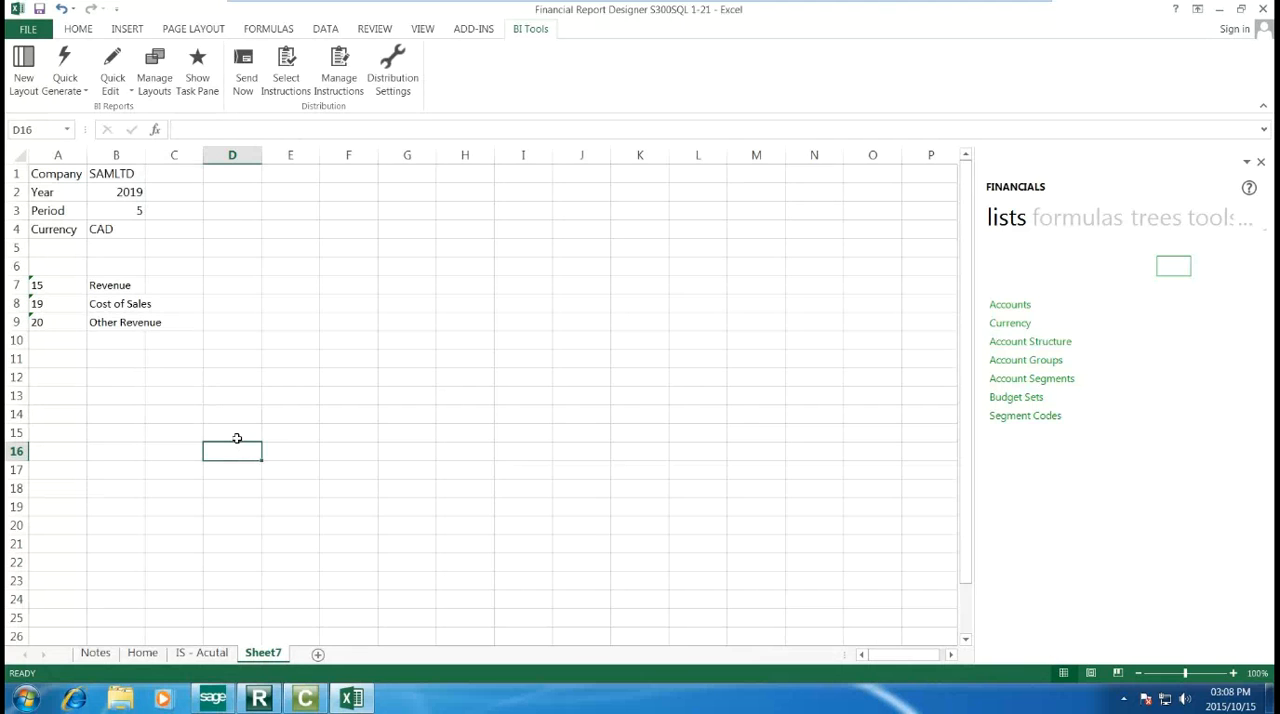
{"action": "double_click", "coordinate": [145, 155]}
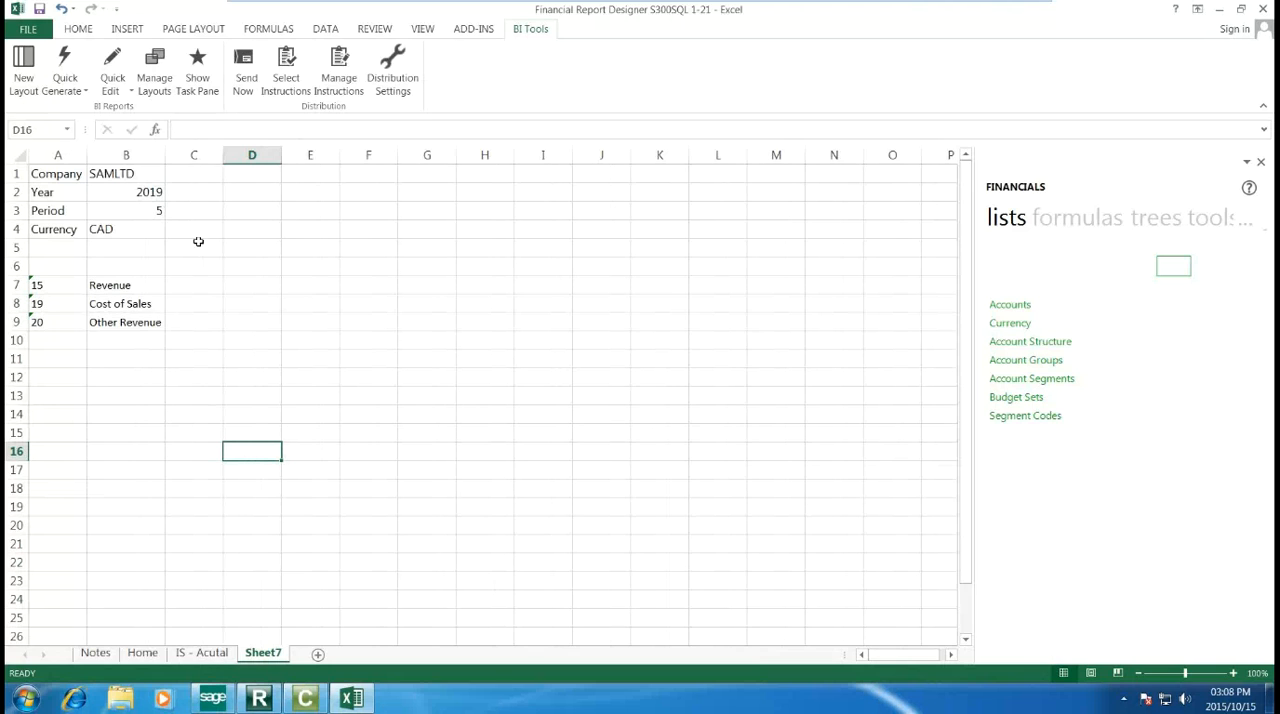
Step: Build a column heading in D4:D6 with =B2 for the year, the text Period, and =B3 for the period number
{"action": "left_click", "coordinate": [250, 228]}
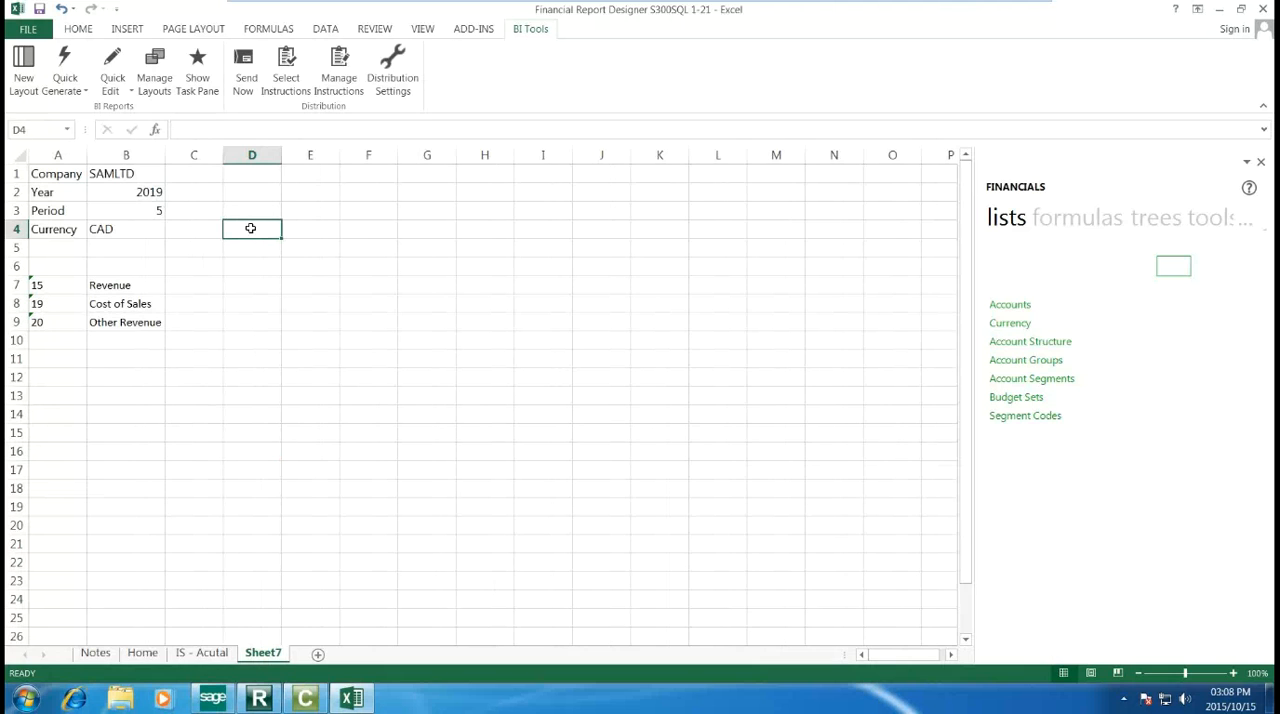
{"action": "type", "text": "=b2"}
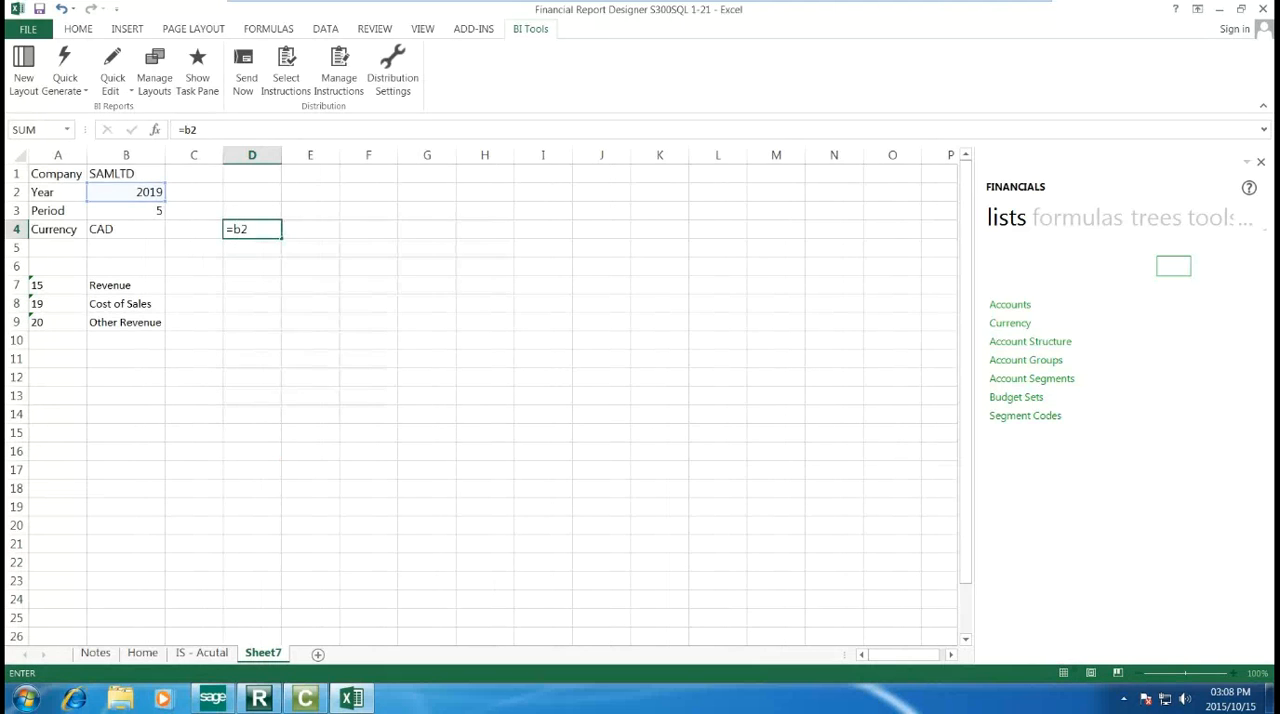
{"action": "key", "text": "Return"}
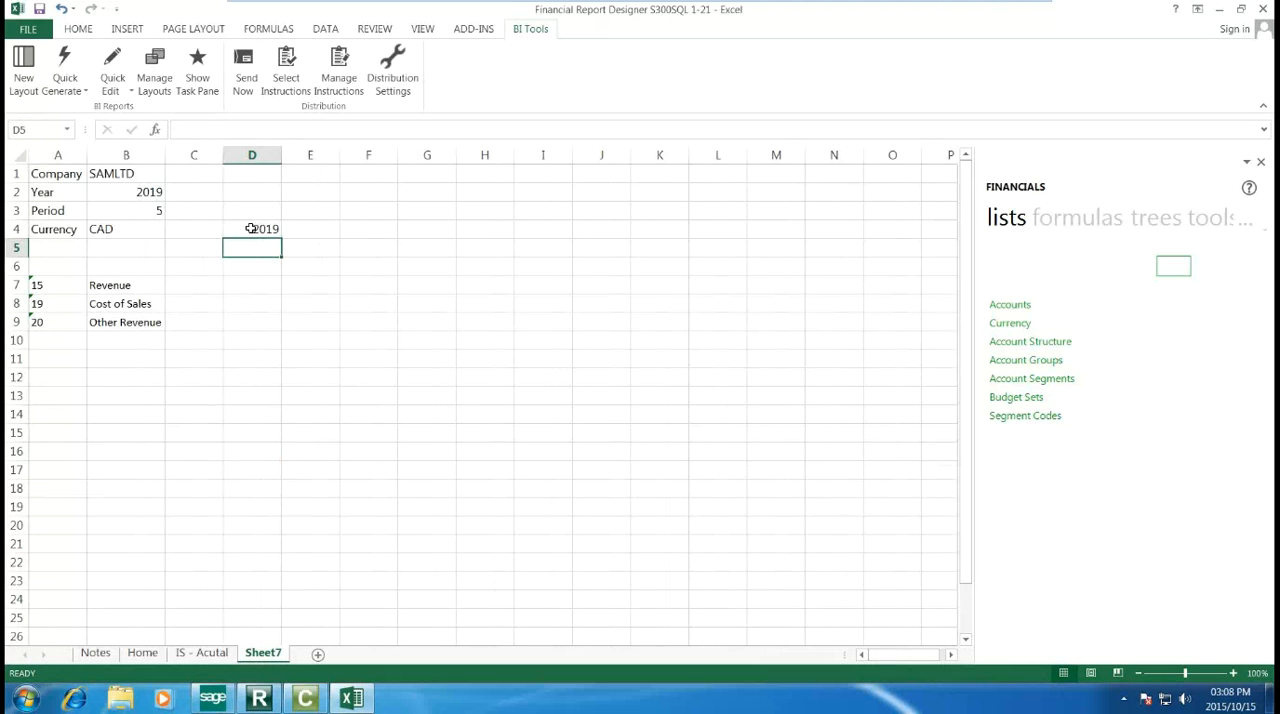
{"action": "type", "text": "Period"}
{"action": "key", "text": "Return"}
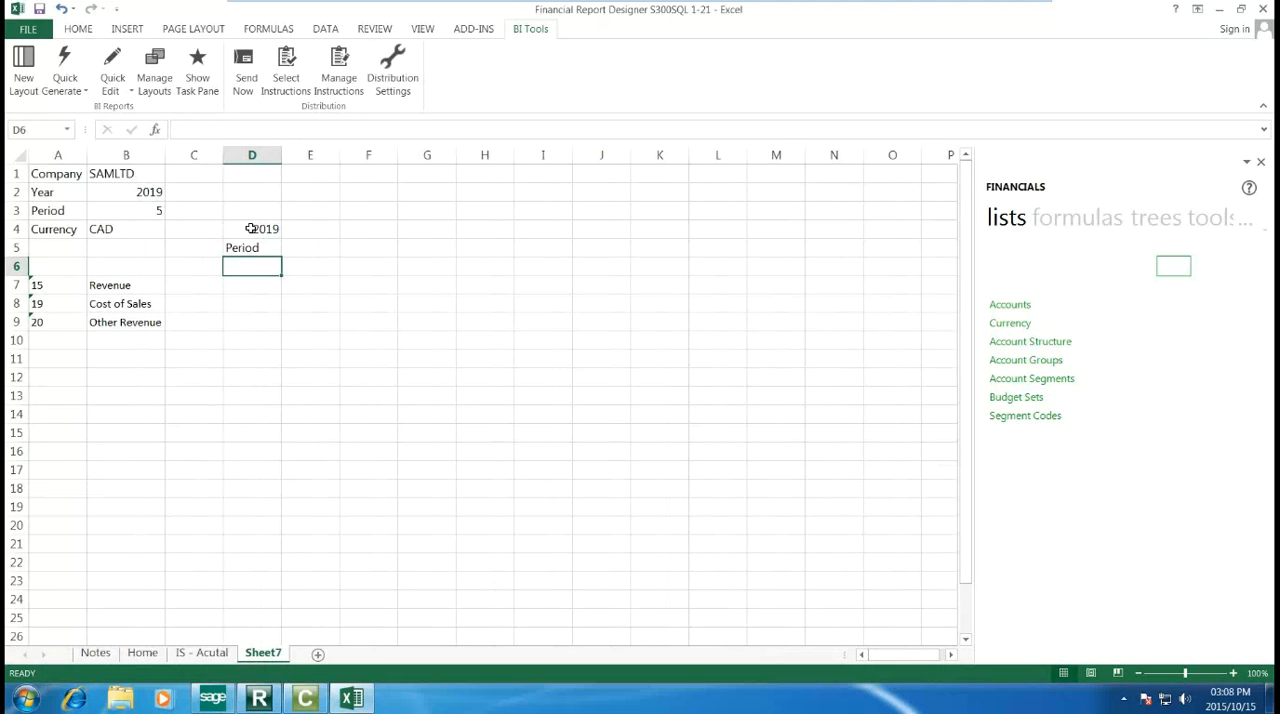
{"action": "type", "text": "="}
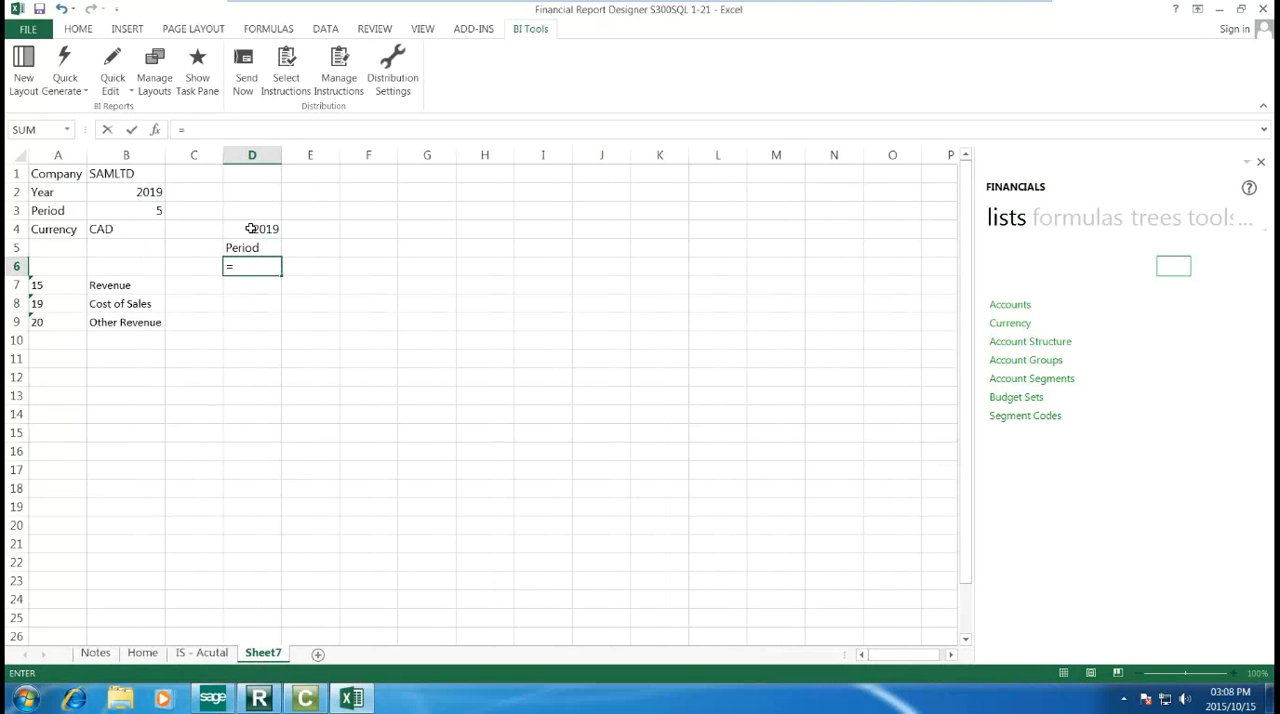
{"action": "type", "text": "b3"}
{"action": "key", "text": "Return"}
Step: Fill the heading cells D4:D6 with the recent green colour and centre their contents
{"action": "left_click", "coordinate": [251, 228]}
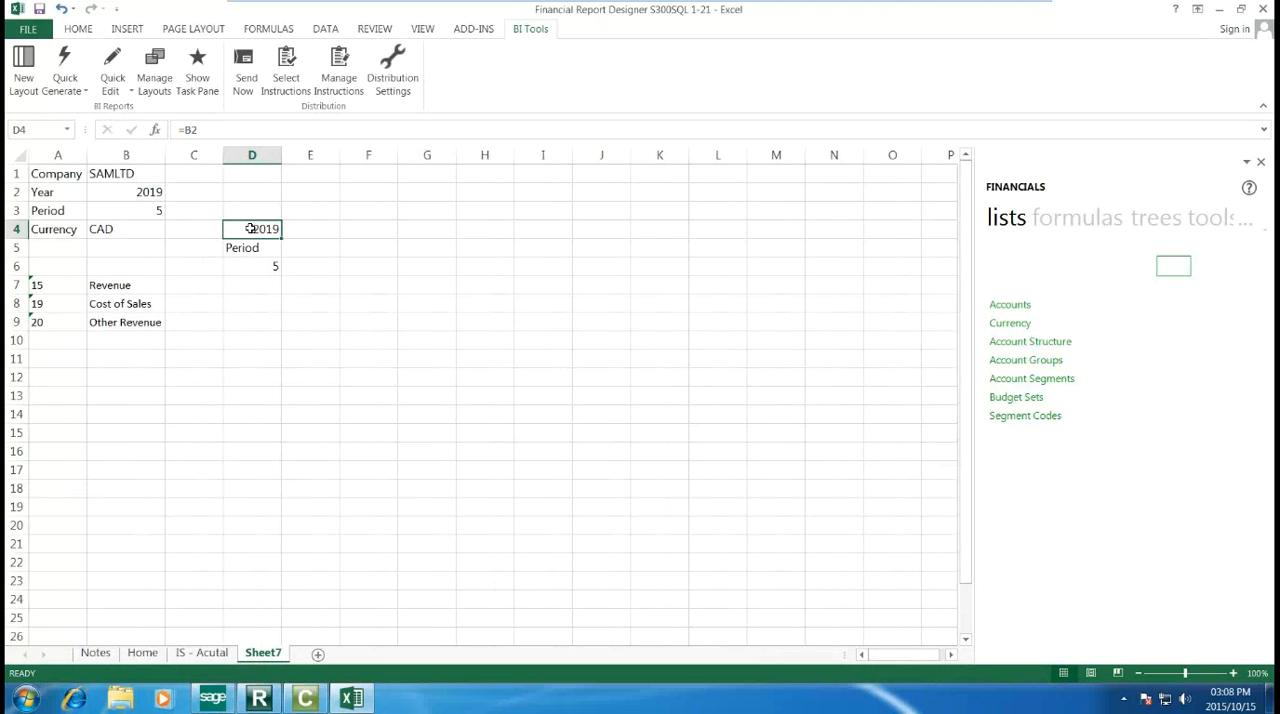
{"action": "left_click_drag", "start_coordinate": [251, 228], "coordinate": [257, 266]}
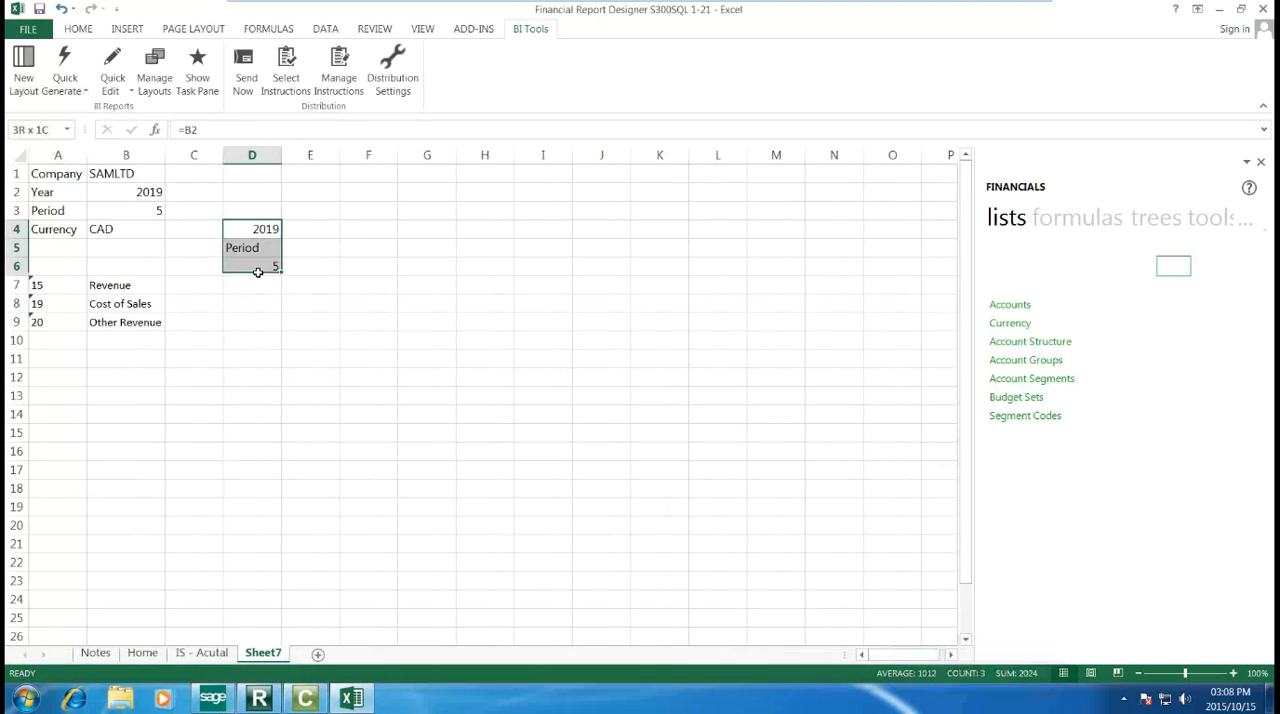
{"action": "left_click", "coordinate": [80, 29]}
{"action": "left_click", "coordinate": [250, 82]}
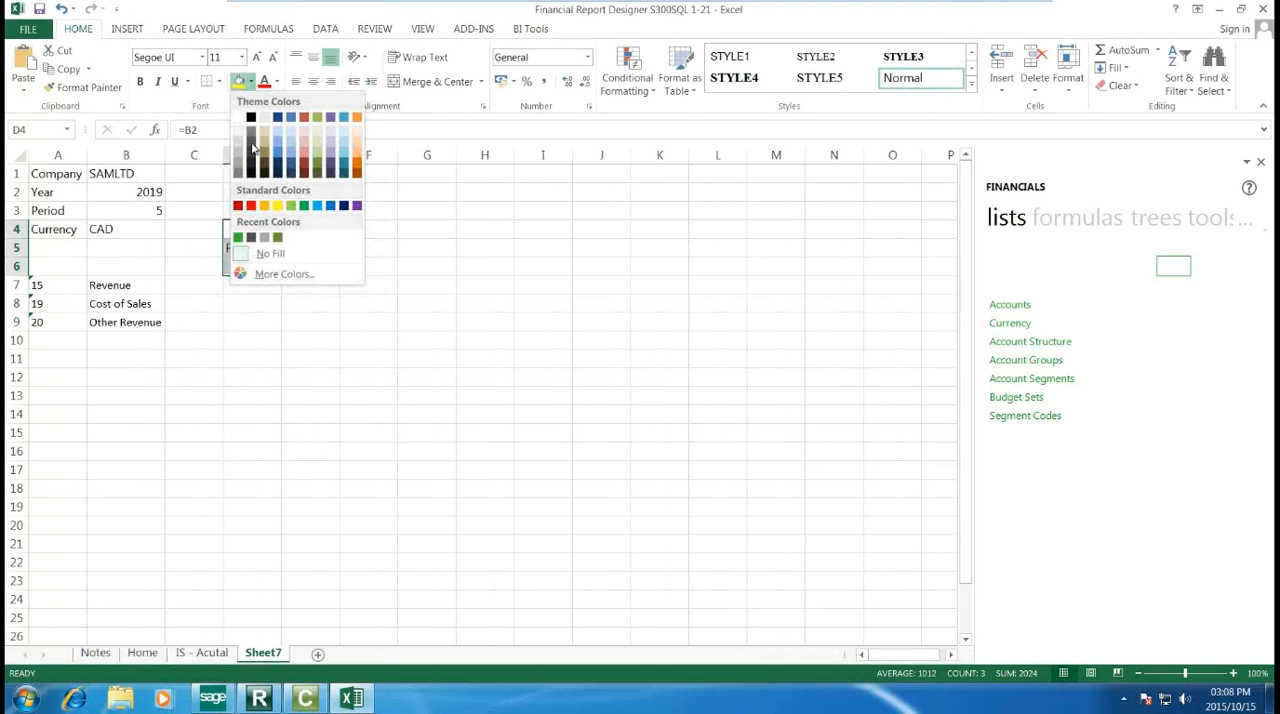
{"action": "left_click", "coordinate": [238, 237]}
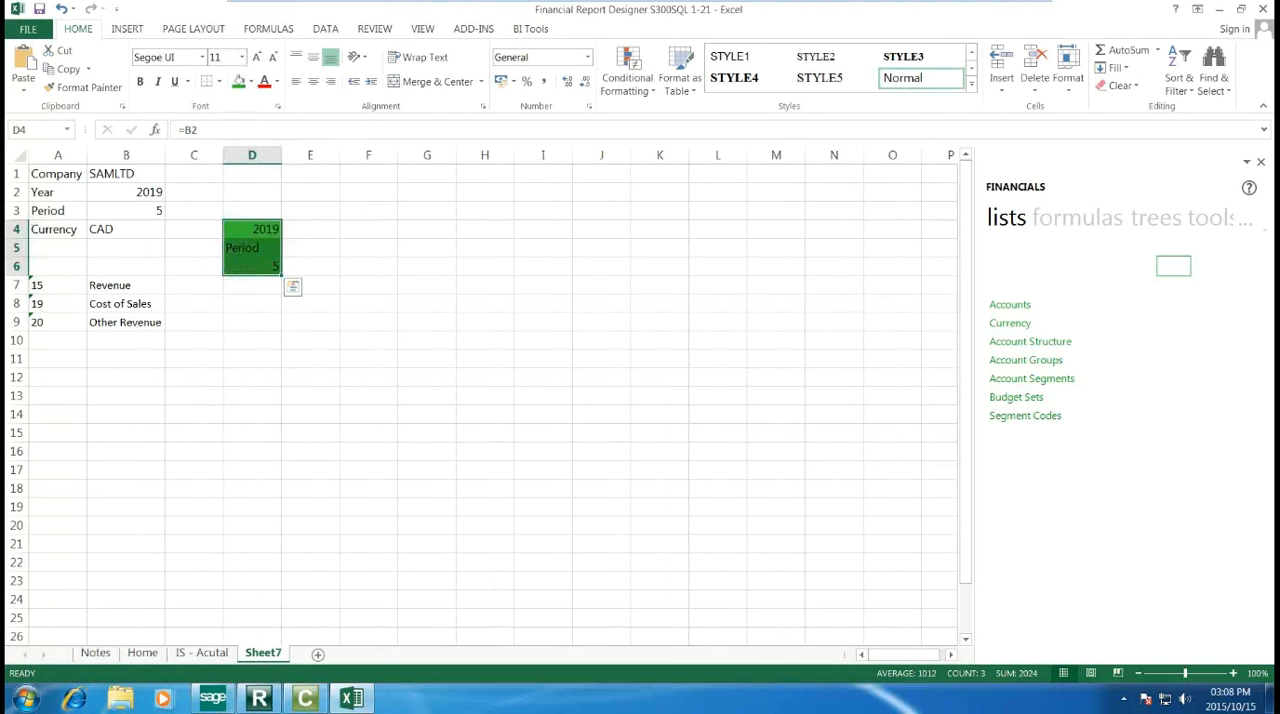
{"action": "left_click", "coordinate": [315, 61]}
{"action": "left_click", "coordinate": [313, 81]}
{"action": "left_click", "coordinate": [314, 225]}
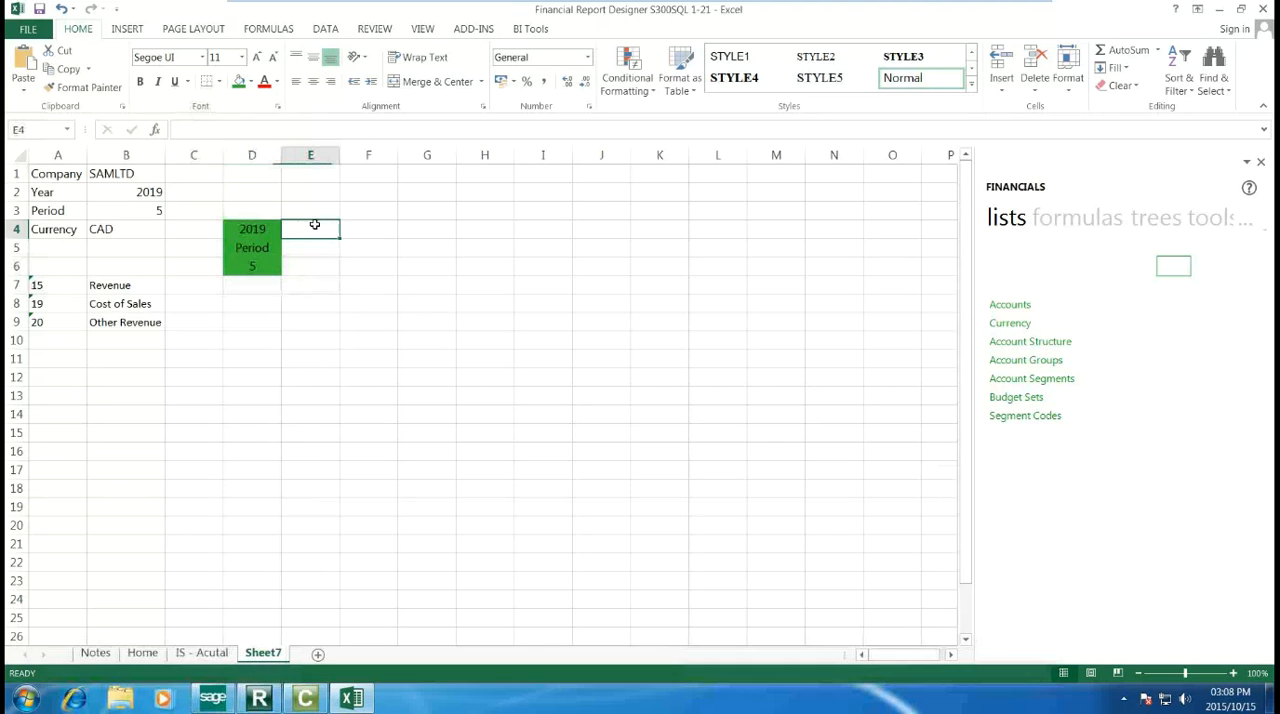
Step: Insert the Actual formula from the Financials formulas list into cell D7 beside Revenue
{"action": "left_click", "coordinate": [244, 285]}
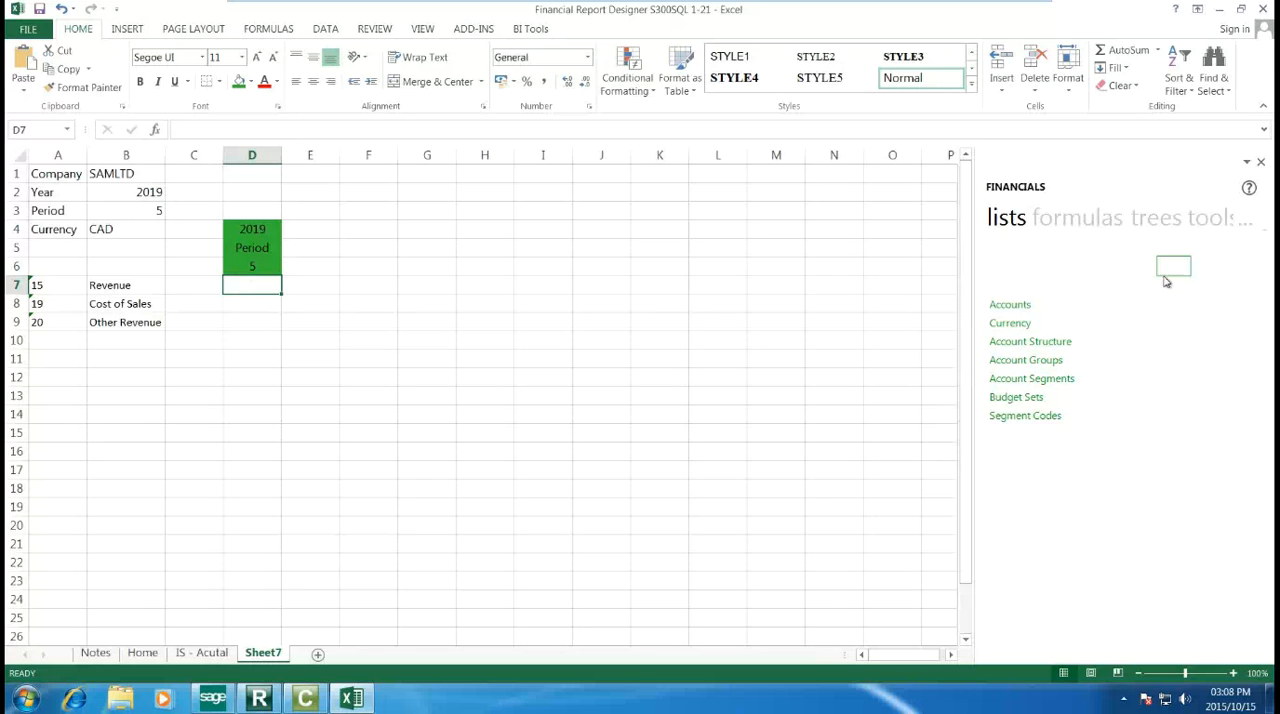
{"action": "left_click", "coordinate": [1075, 230]}
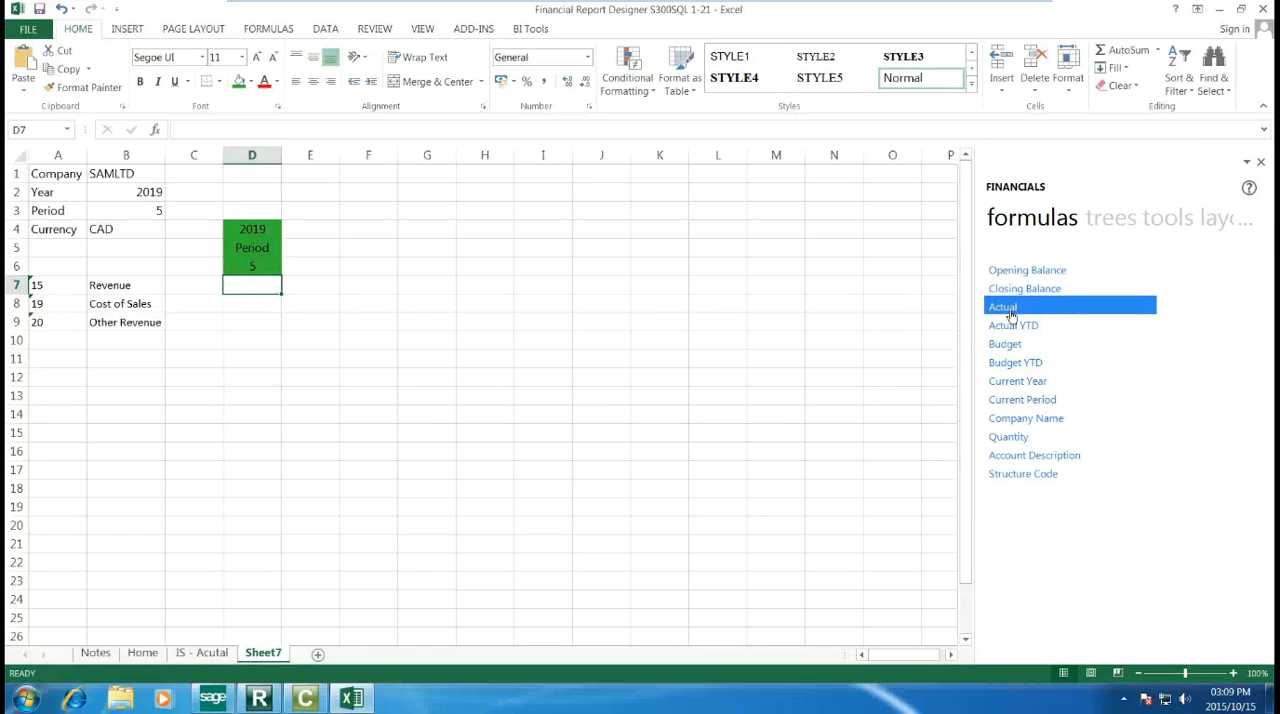
{"action": "left_click_drag", "start_coordinate": [1010, 313], "coordinate": [243, 283]}
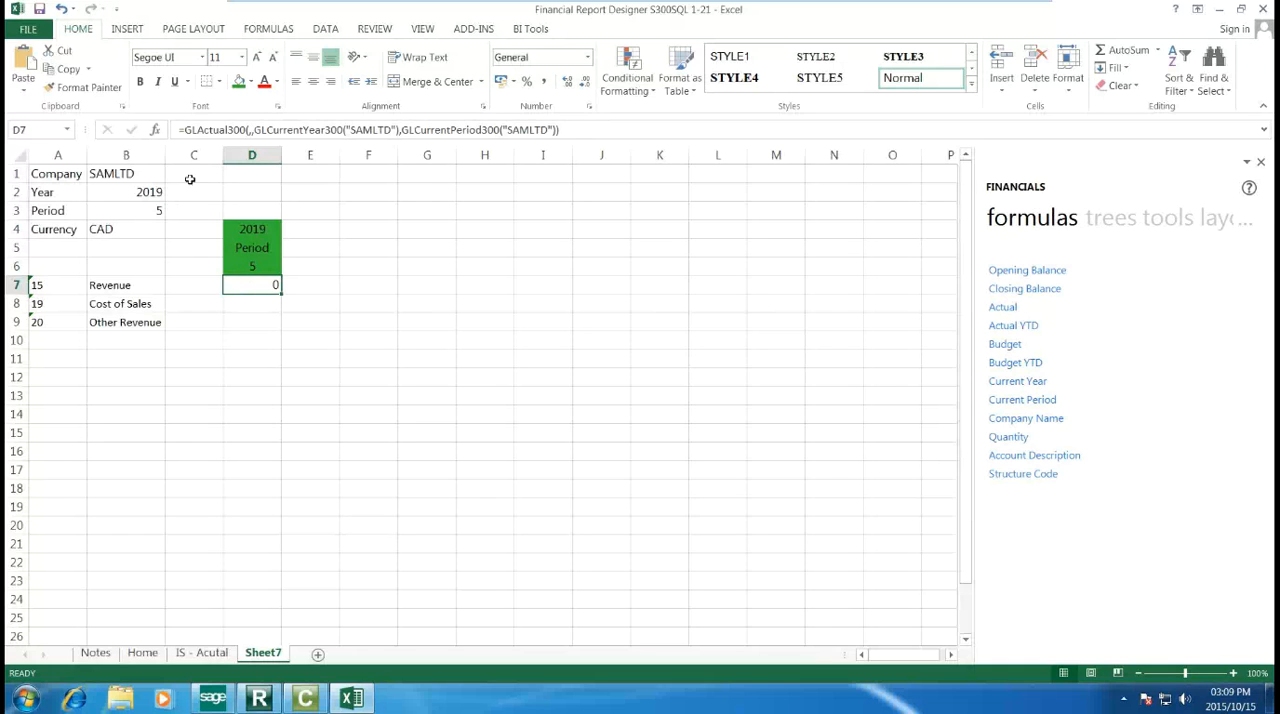
Step: In the function arguments of D7, set Company to the absolute reference $B$1 and Year to $B$2
{"action": "left_click", "coordinate": [155, 131]}
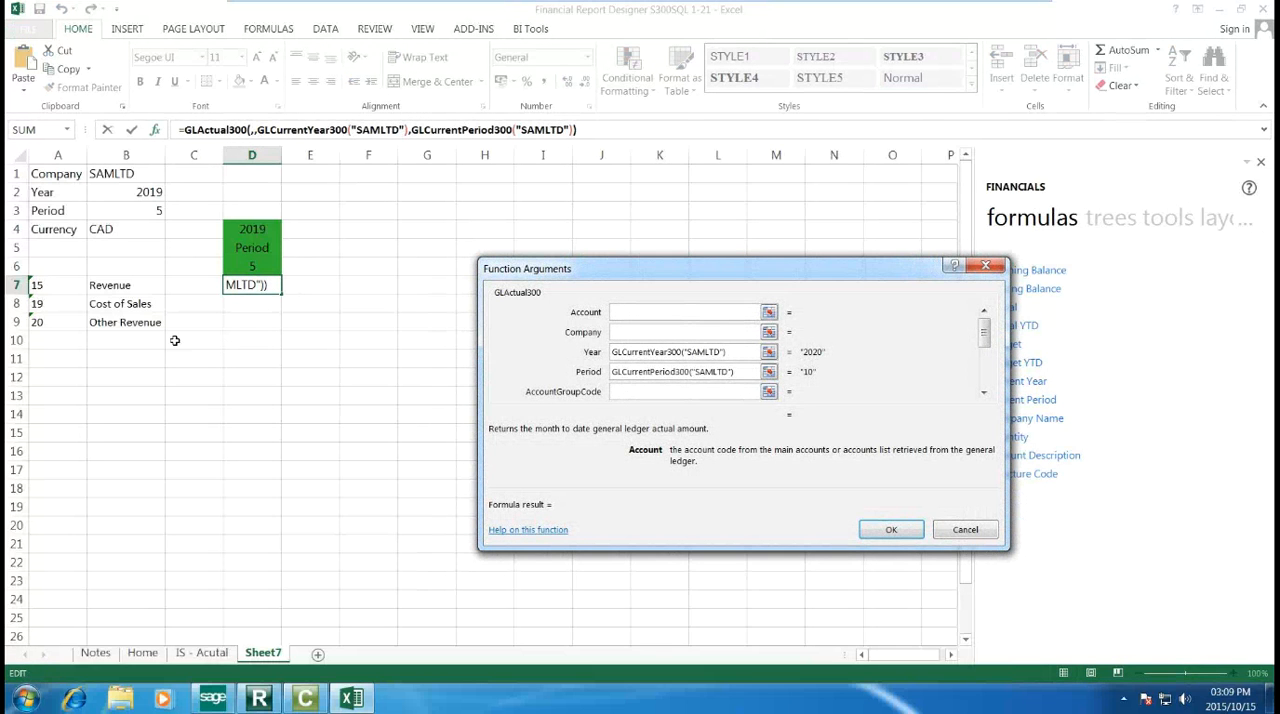
{"action": "key", "text": "Tab"}
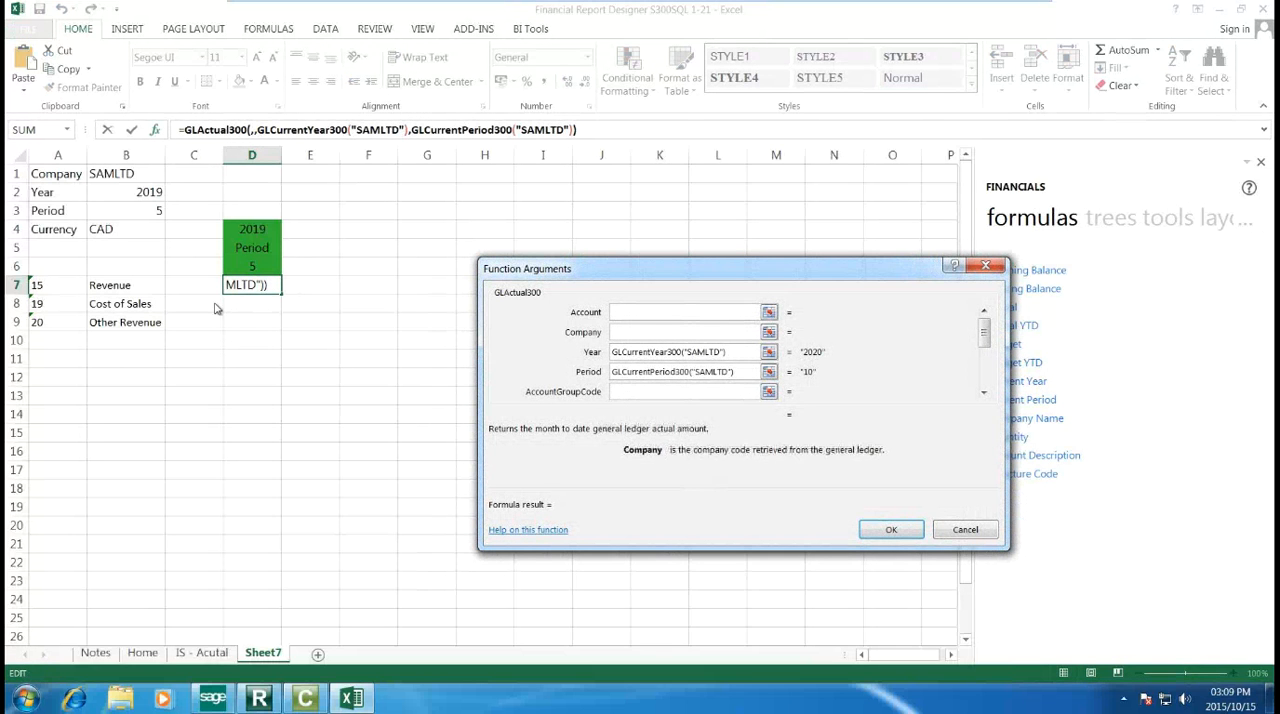
{"action": "left_click", "coordinate": [135, 173]}
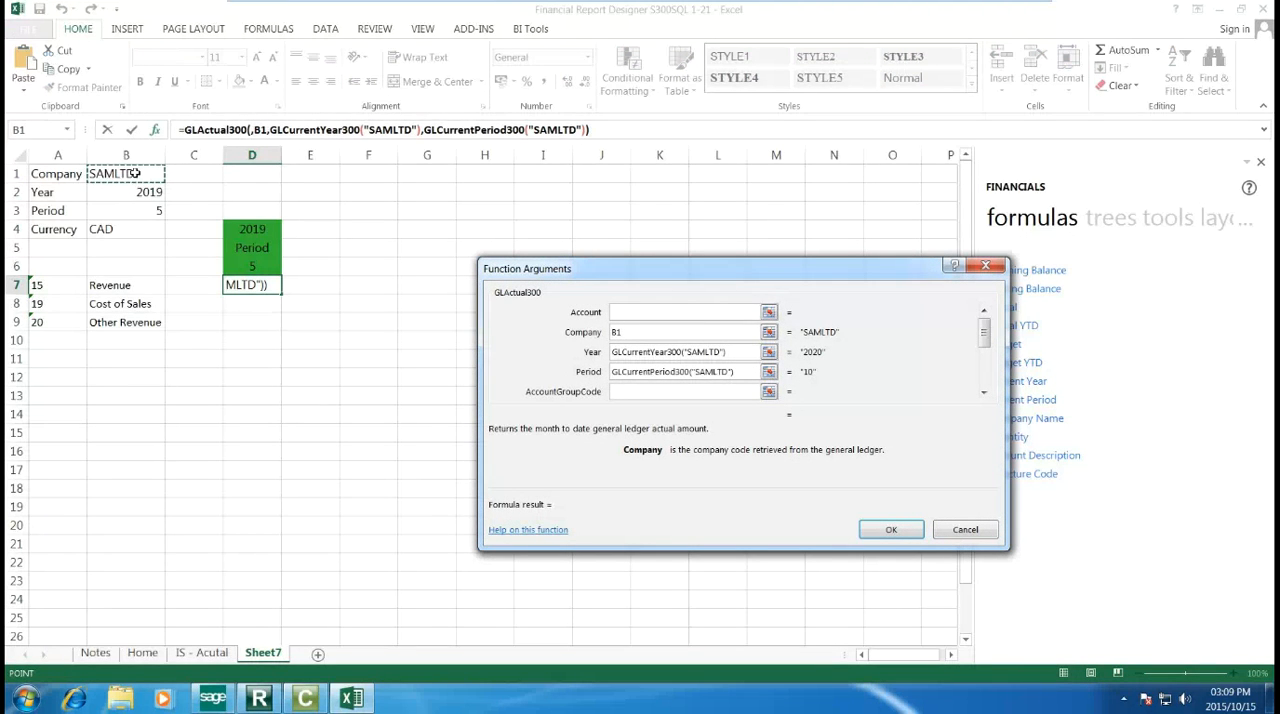
{"action": "key", "text": "F4"}
{"action": "key", "text": "Tab"}
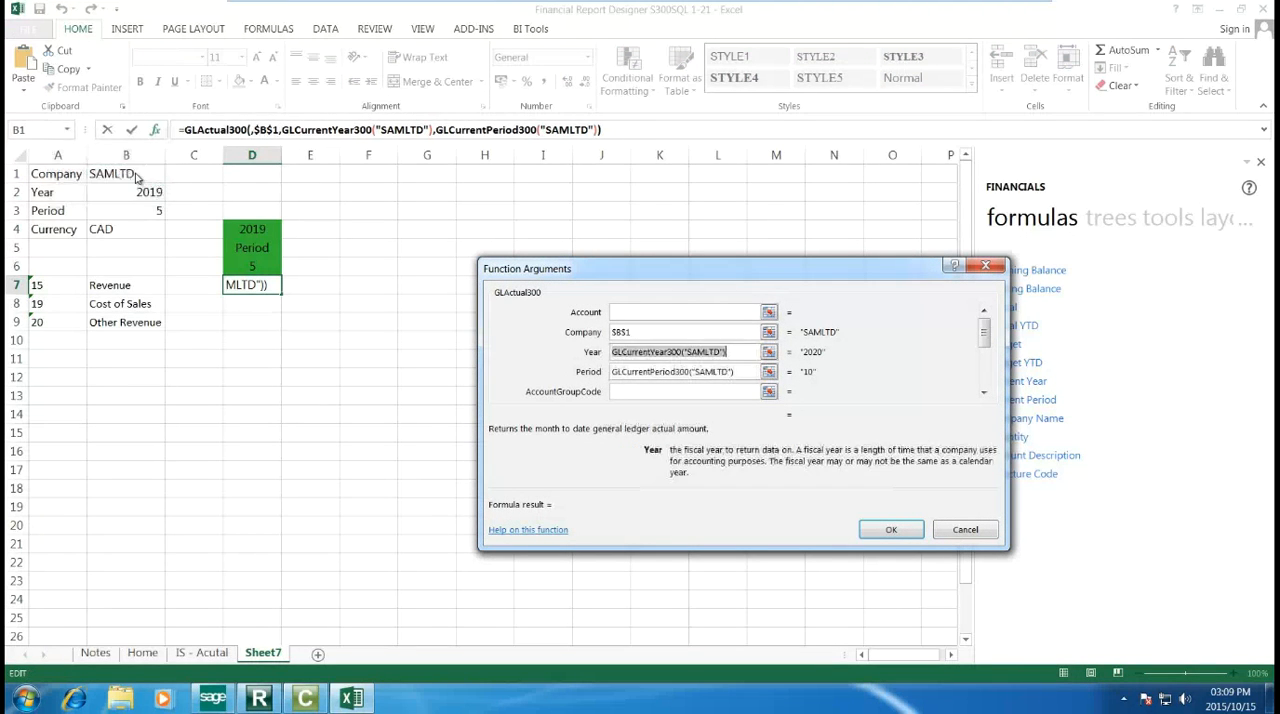
{"action": "left_click", "coordinate": [143, 194]}
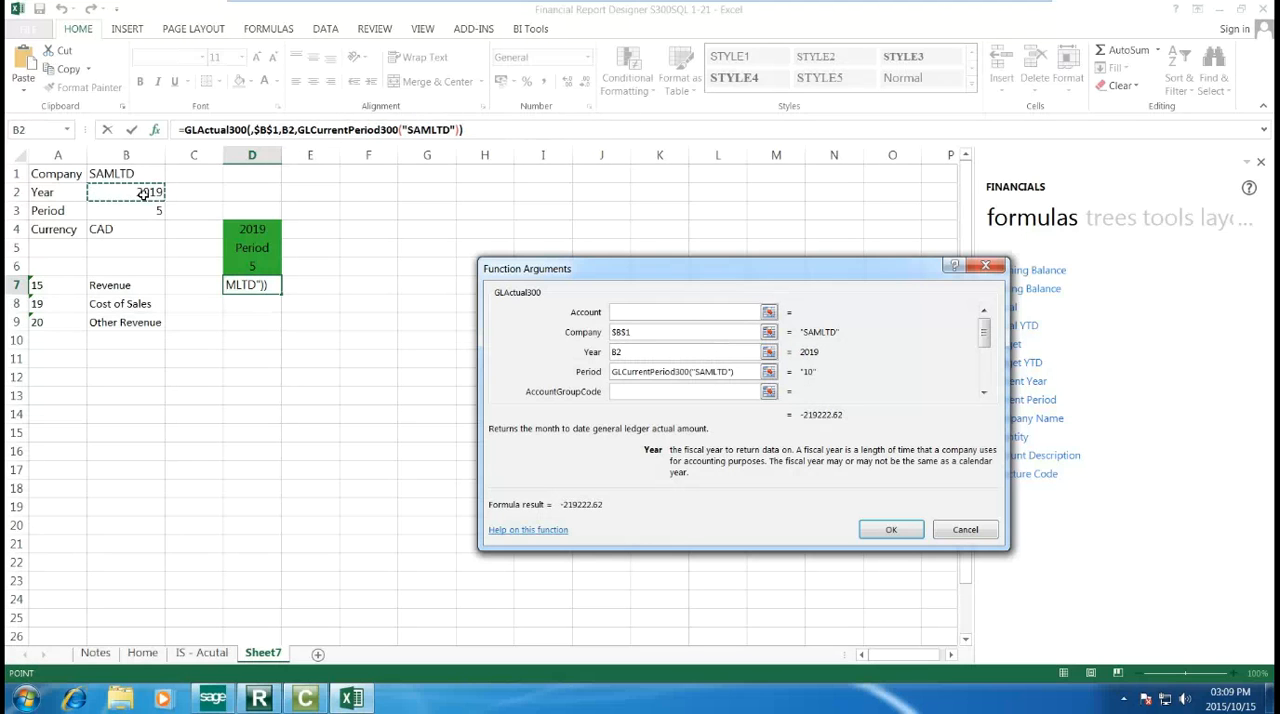
{"action": "key", "text": "F4"}
{"action": "key", "text": "Tab"}
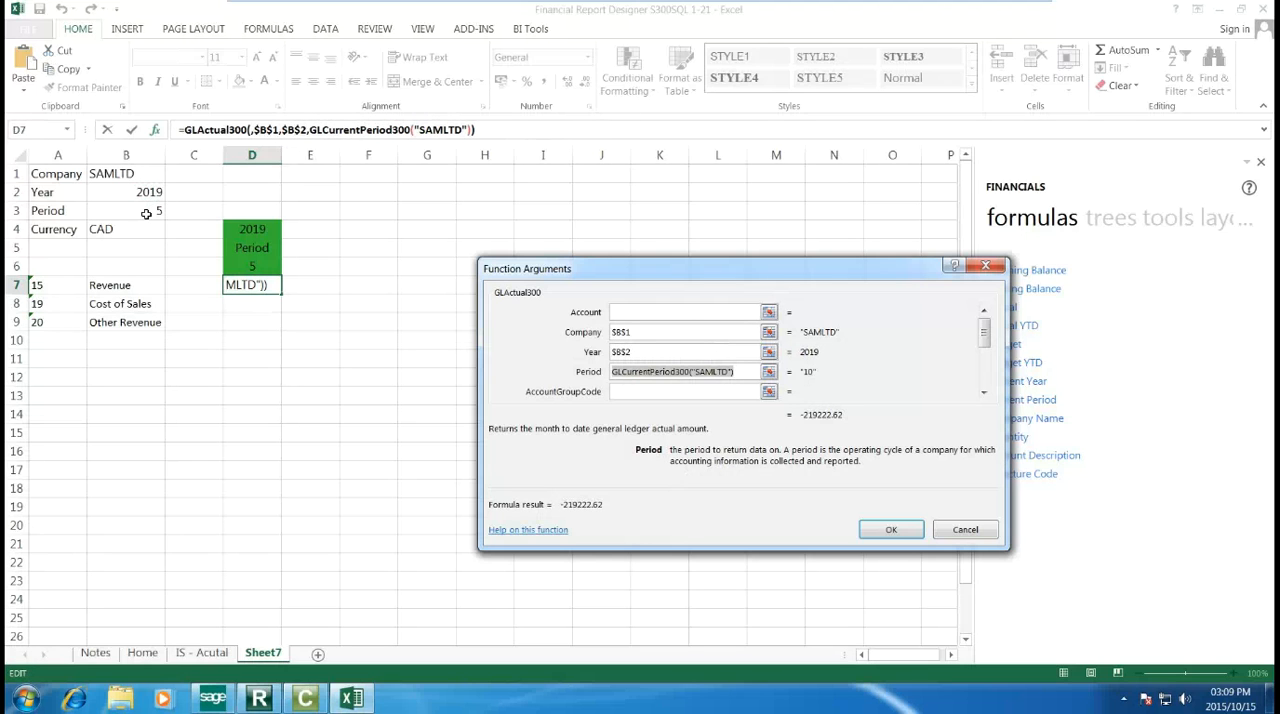
Step: Set the formula's Period to $B$3 and AccountGroupCode to A7, and copy the completed formula from D7 down to D9
{"action": "left_click", "coordinate": [146, 213]}
{"action": "key", "text": "F4"}
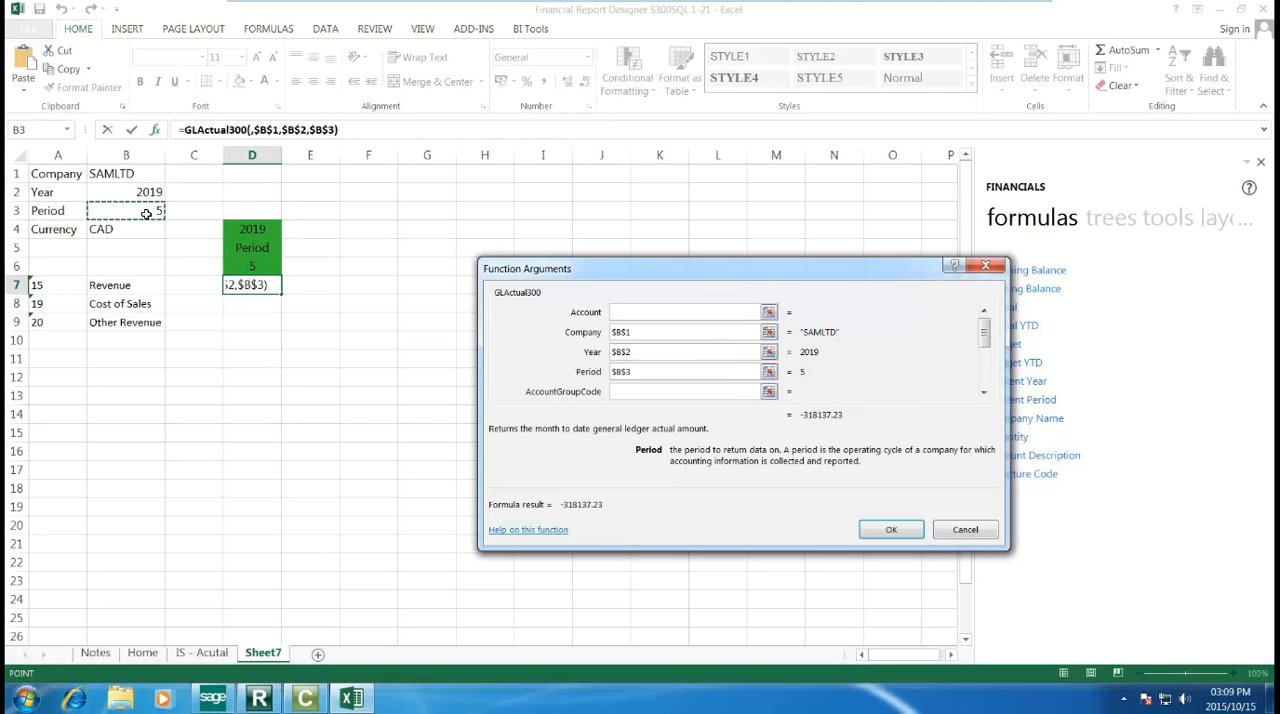
{"action": "key", "text": "Tab"}
{"action": "left_click", "coordinate": [67, 283]}
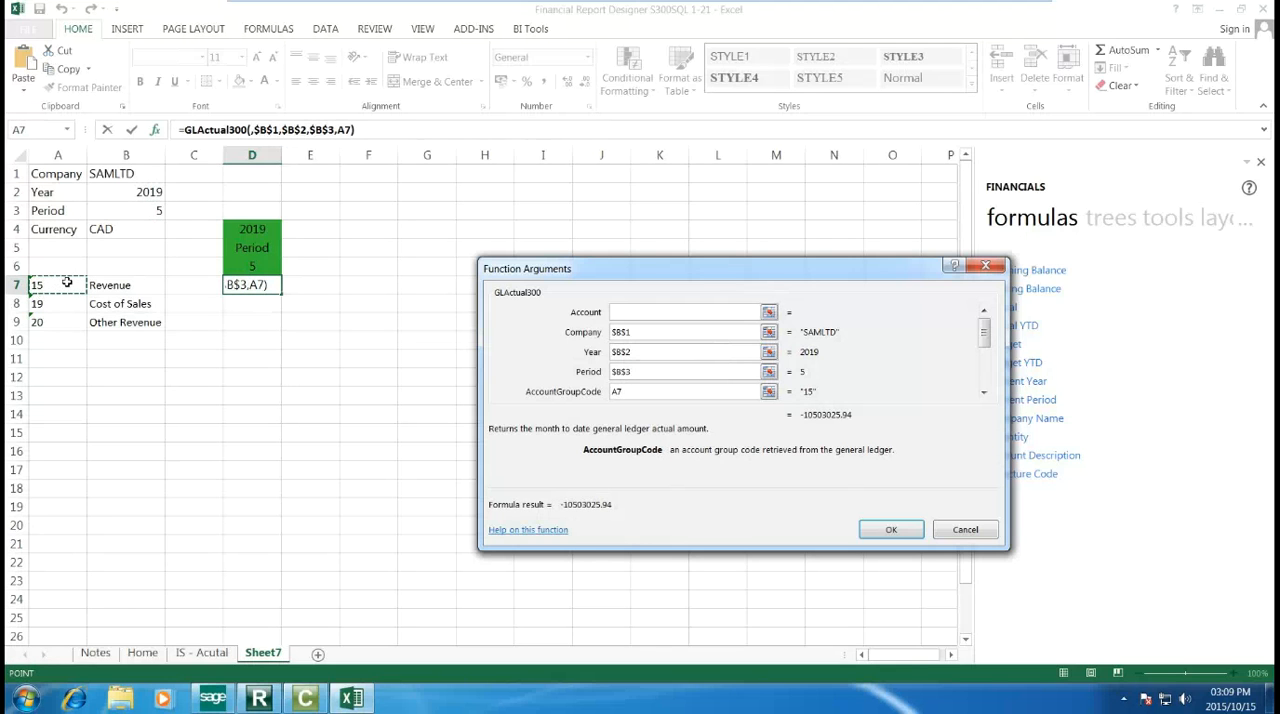
{"action": "left_click", "coordinate": [873, 535]}
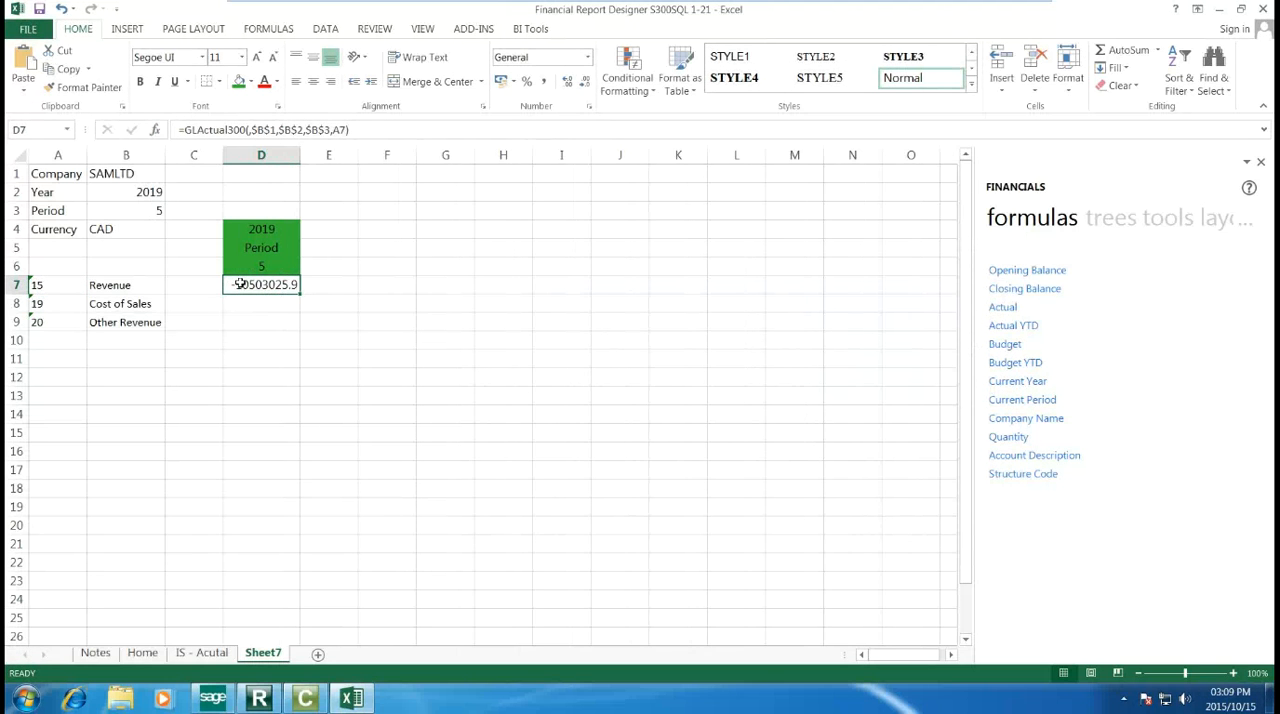
{"action": "left_click_drag", "start_coordinate": [298, 293], "coordinate": [298, 322]}
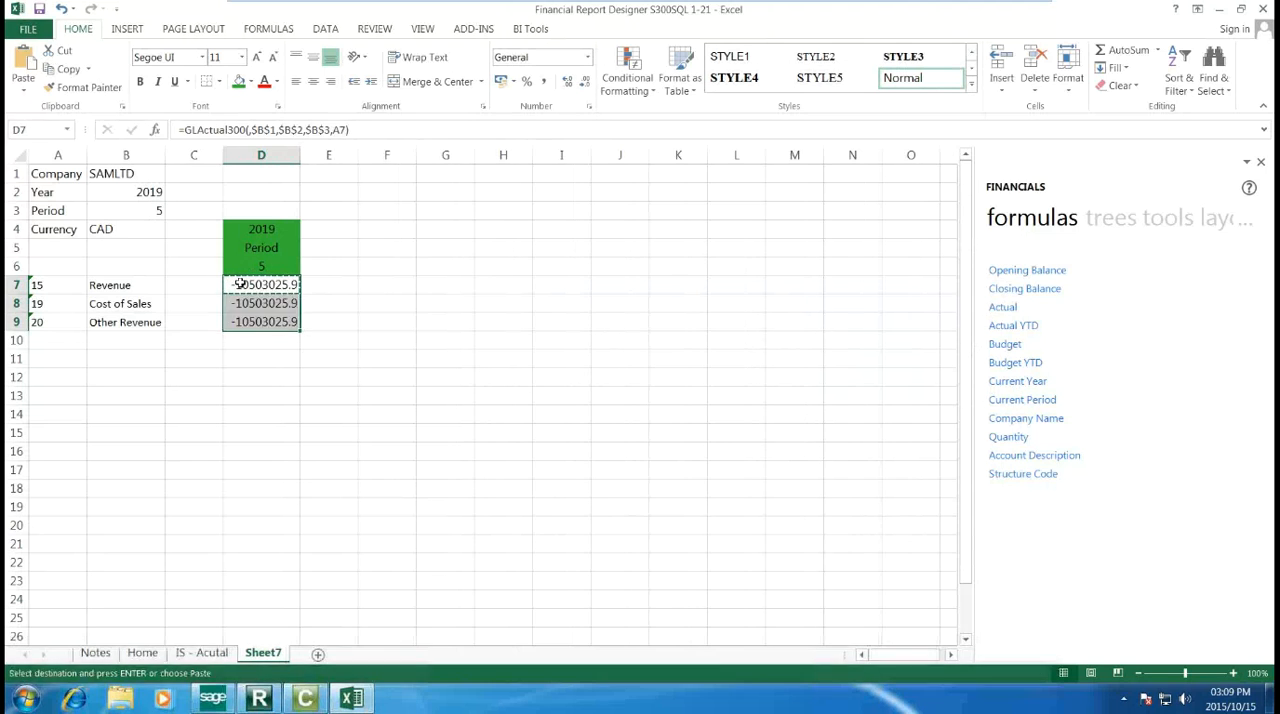
{"action": "left_click", "coordinate": [472, 306]}
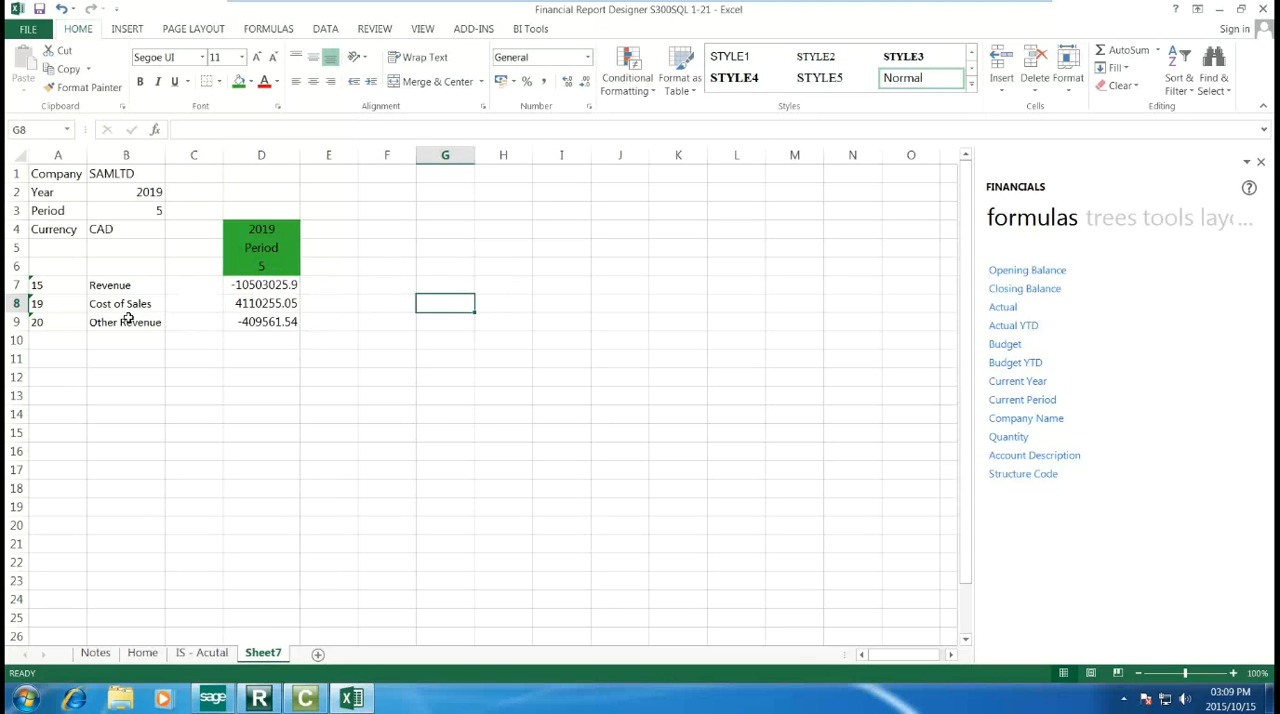
{"action": "right_click", "coordinate": [18, 304]}
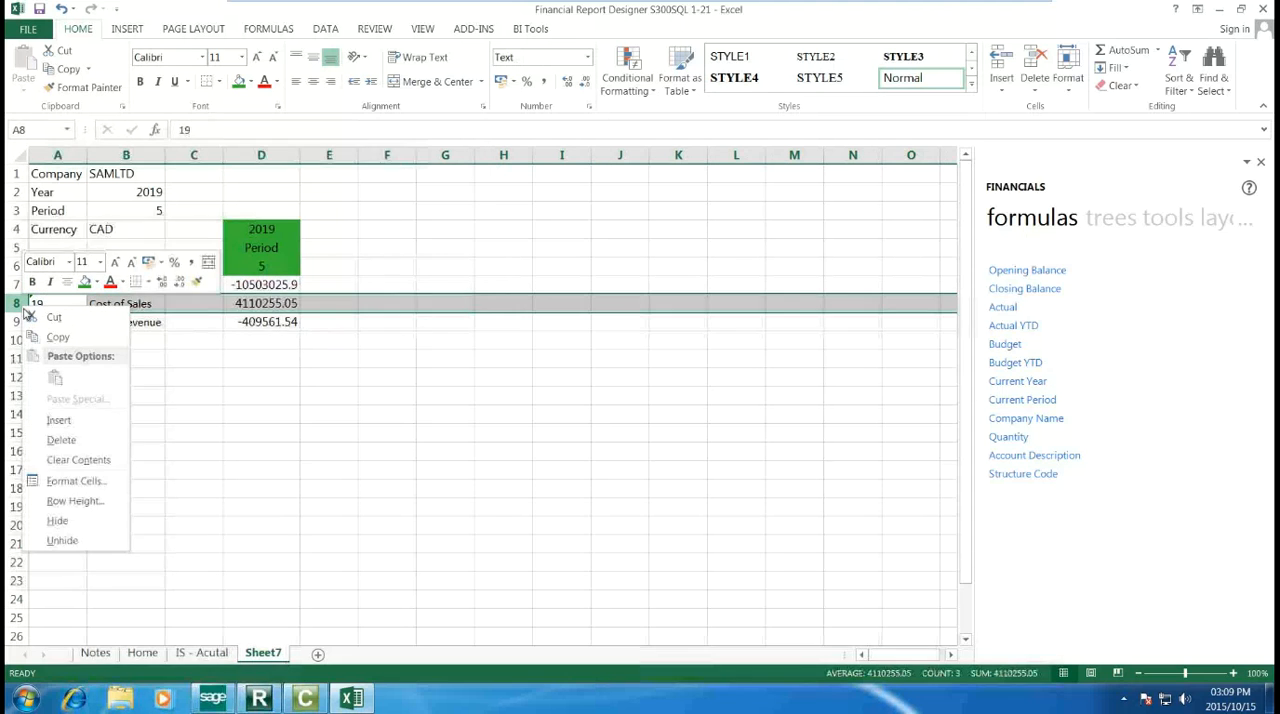
{"action": "left_click", "coordinate": [62, 420]}
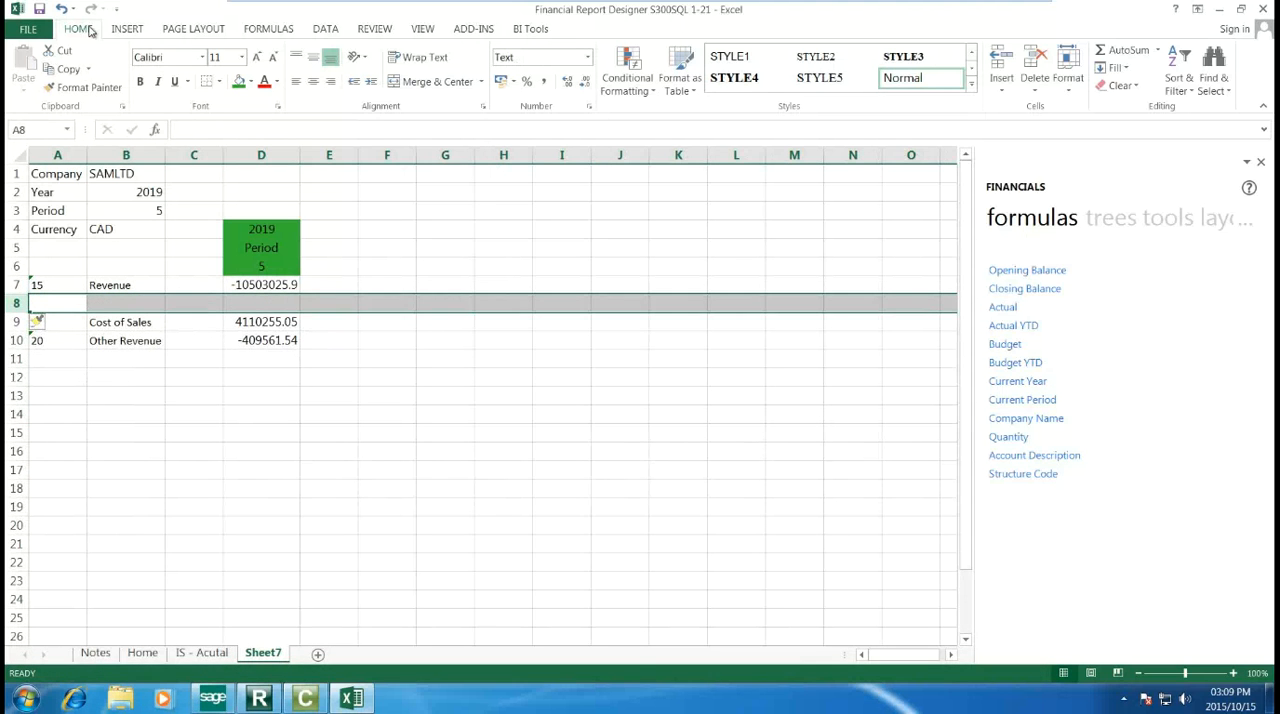
{"action": "left_click", "coordinate": [61, 9]}
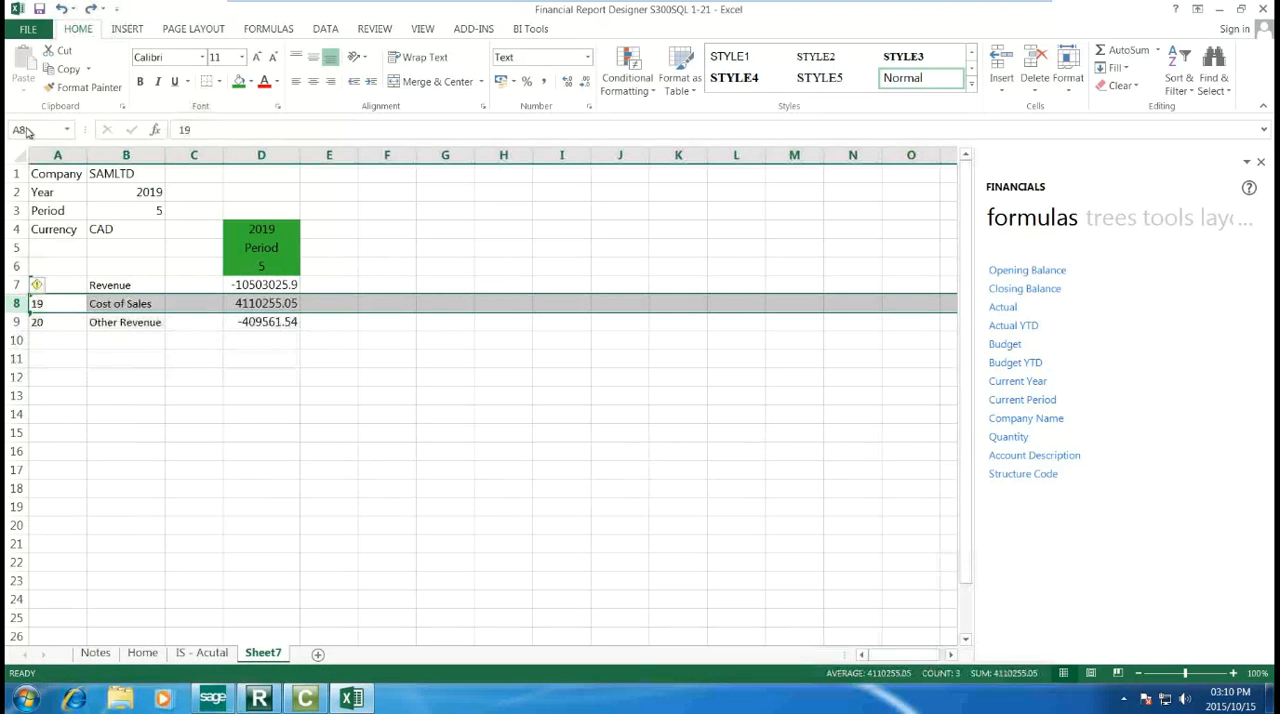
Step: Insert a blank row above Other Revenue and label cell B9 Gross Profit
{"action": "left_click", "coordinate": [15, 322]}
{"action": "right_click", "coordinate": [16, 322]}
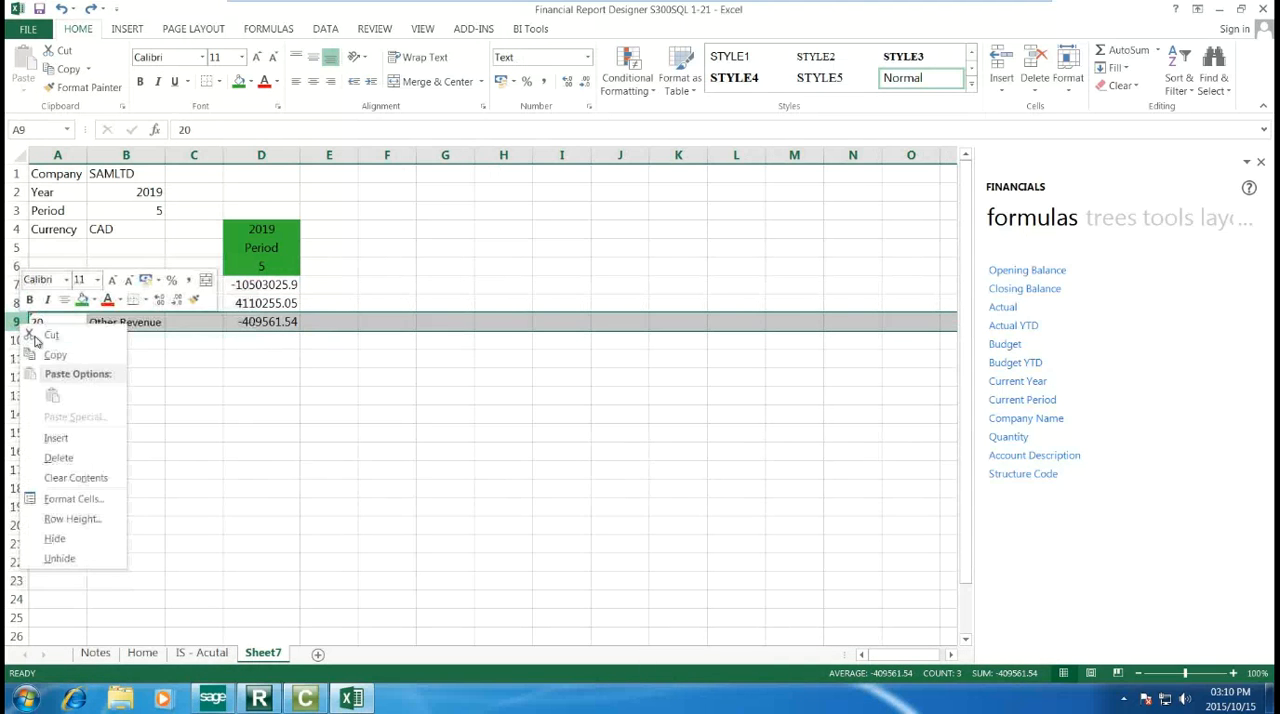
{"action": "left_click", "coordinate": [78, 444]}
{"action": "left_click", "coordinate": [143, 318]}
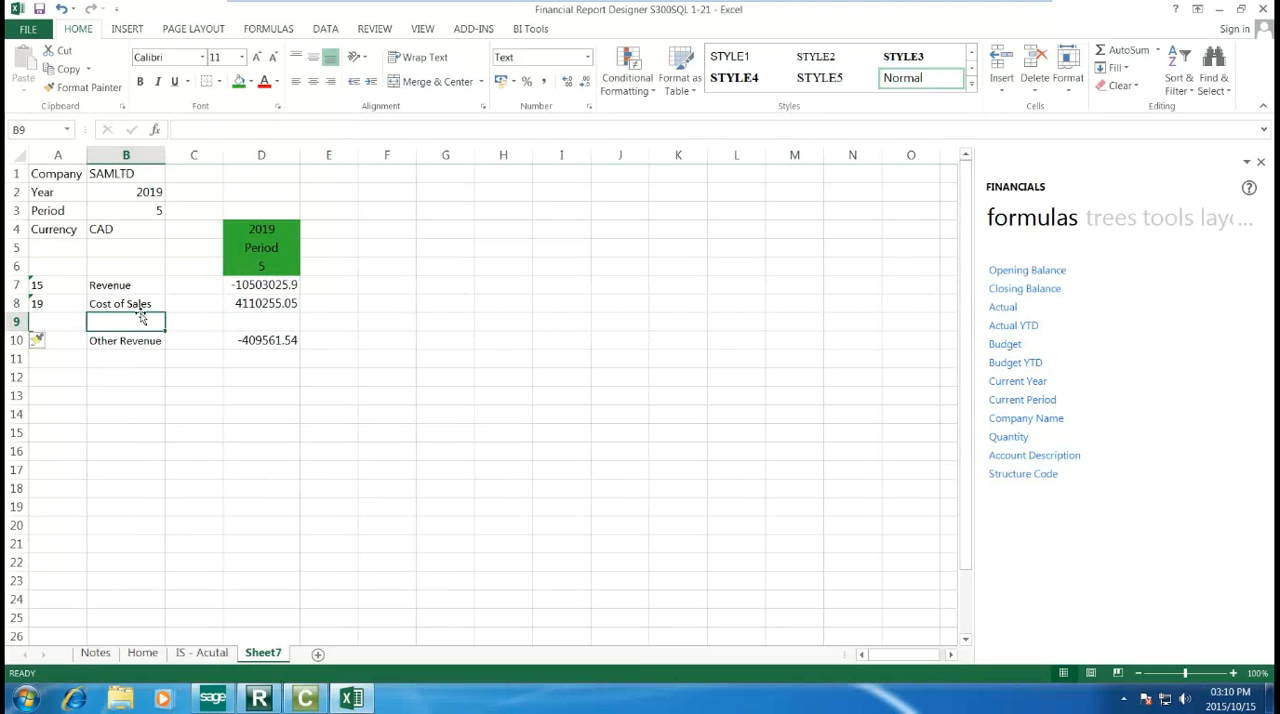
{"action": "type", "text": "Gross Profi"}
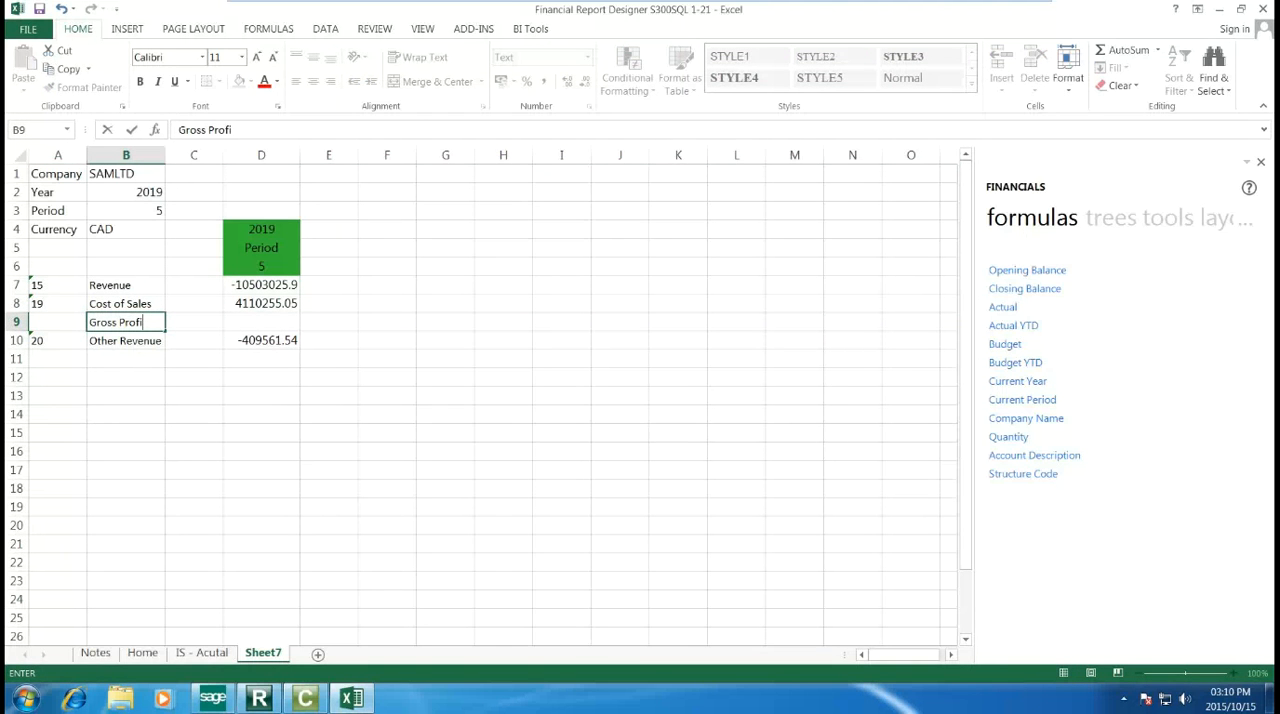
{"action": "type", "text": "t"}
{"action": "key", "text": "Tab"}
{"action": "key", "text": "Tab"}
{"action": "key", "text": "Tab"}
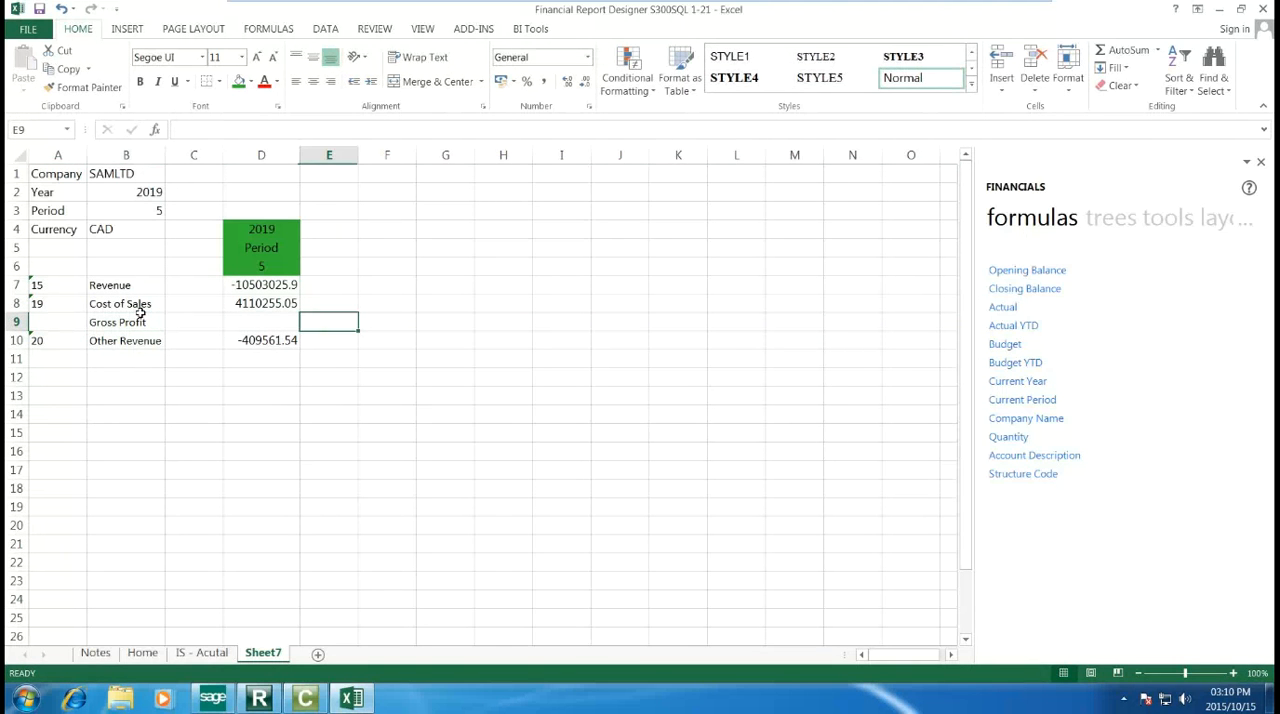
Step: Calculate Gross Profit in cell D9 with the formula =D7-D8
{"action": "key", "text": "shift+Tab"}
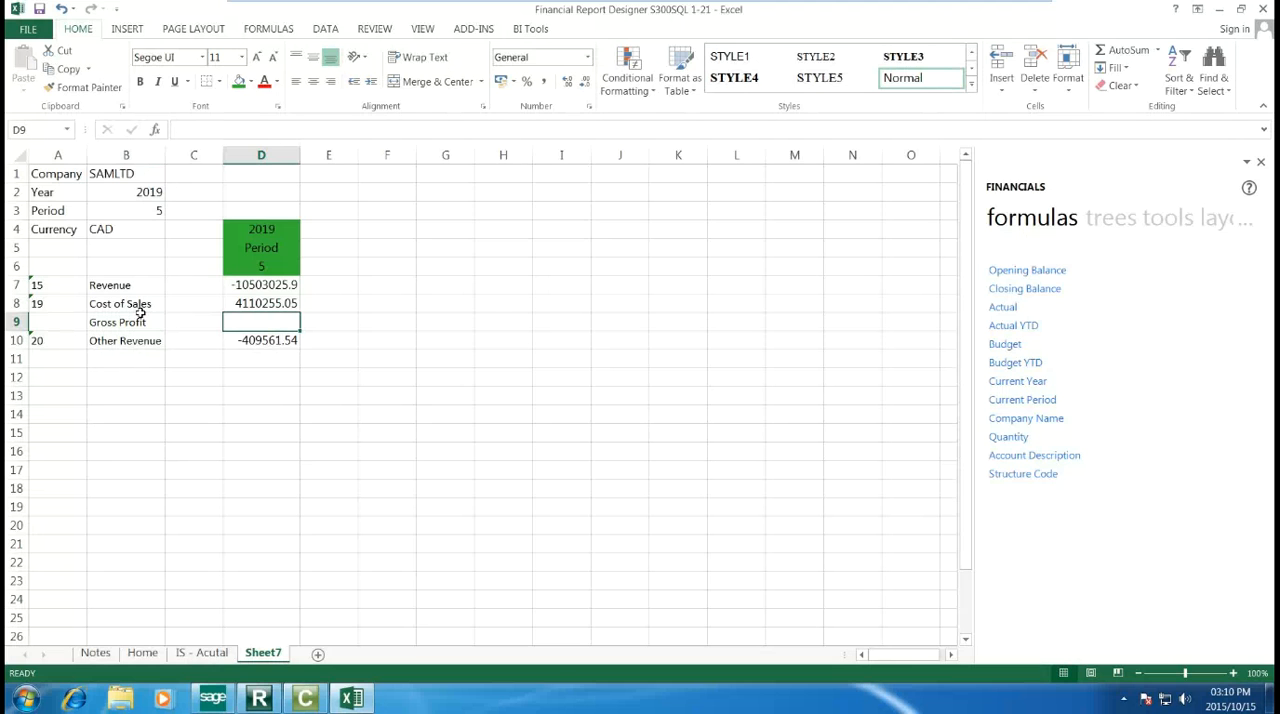
{"action": "type", "text": "="}
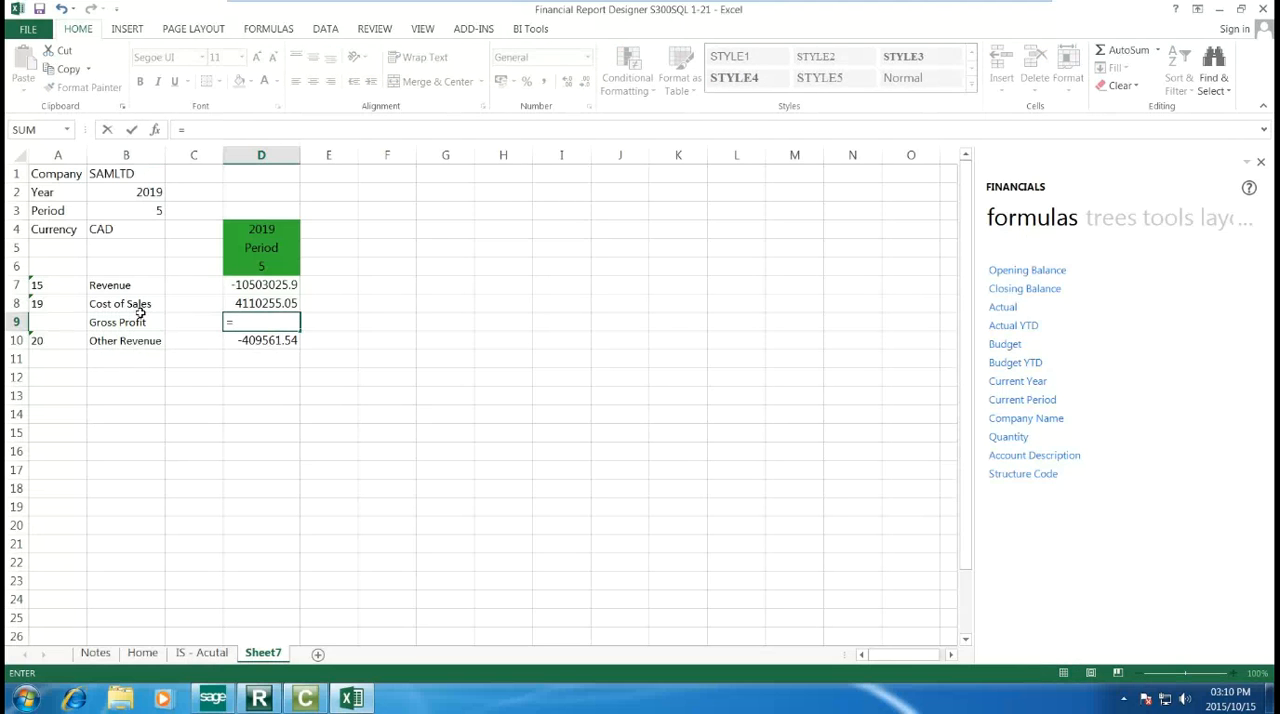
{"action": "type", "text": "D"}
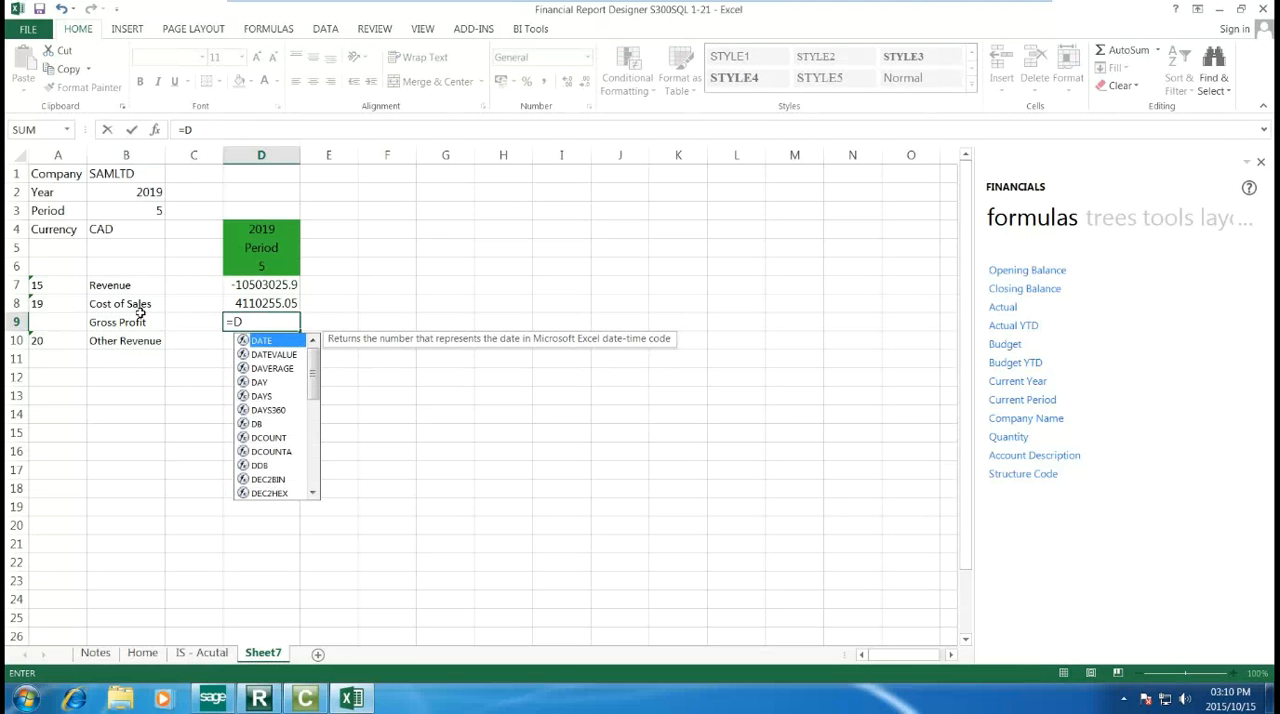
{"action": "type", "text": "7"}
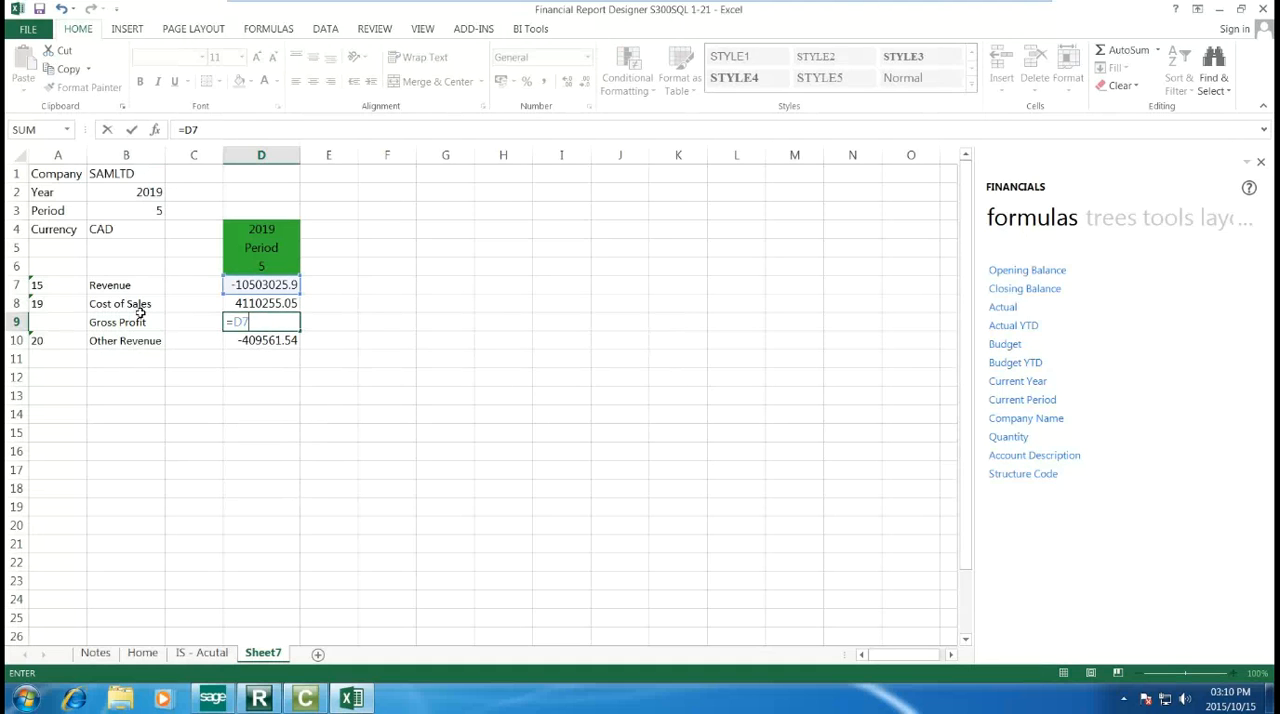
{"action": "type", "text": "-D8"}
{"action": "key", "text": "Return"}
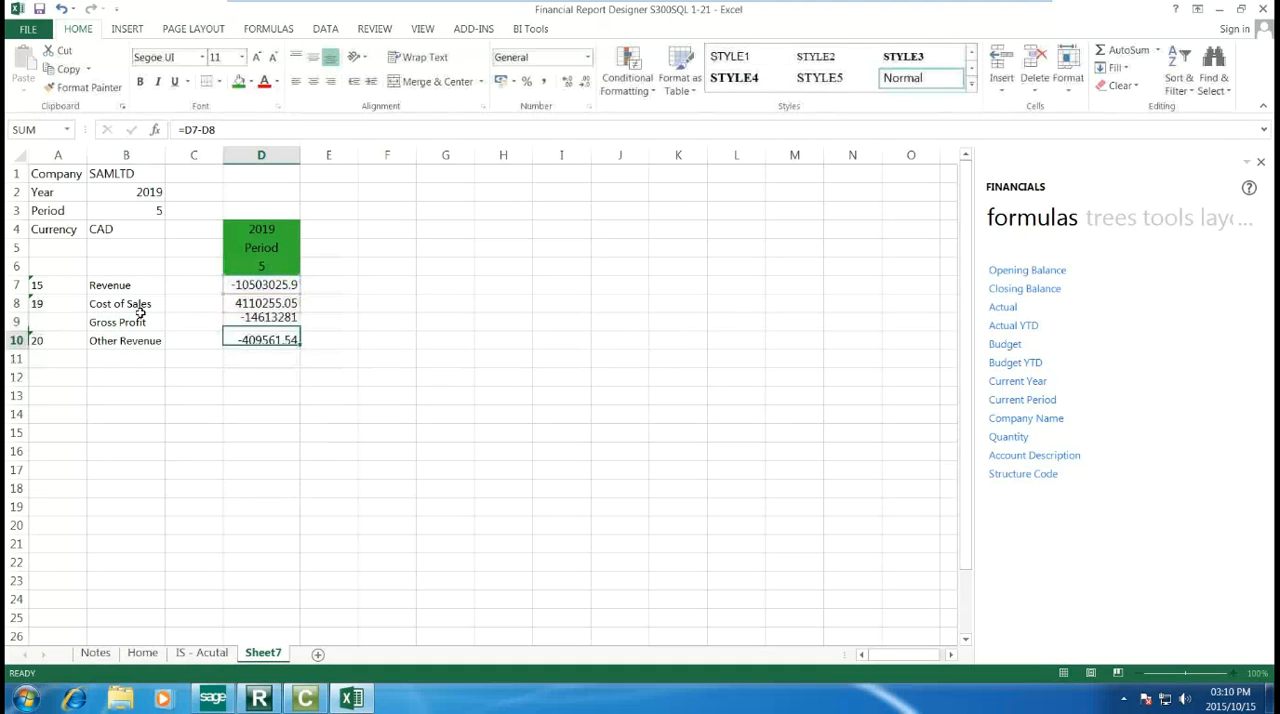
Step: Reverse the sign of Revenue in D7 and Other Revenue in D10 by putting a minus before GLActual300
{"action": "left_click", "coordinate": [261, 285]}
{"action": "key", "text": "F2"}
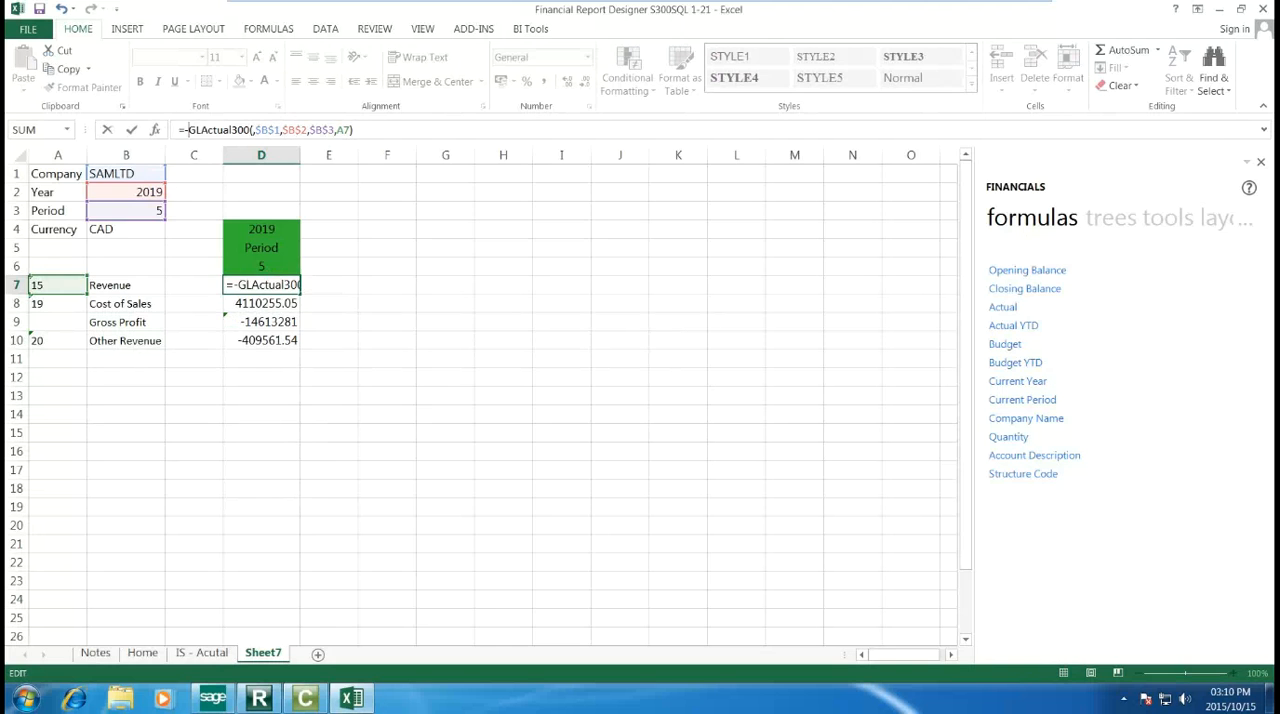
{"action": "key", "text": "Return"}
{"action": "left_click", "coordinate": [255, 340]}
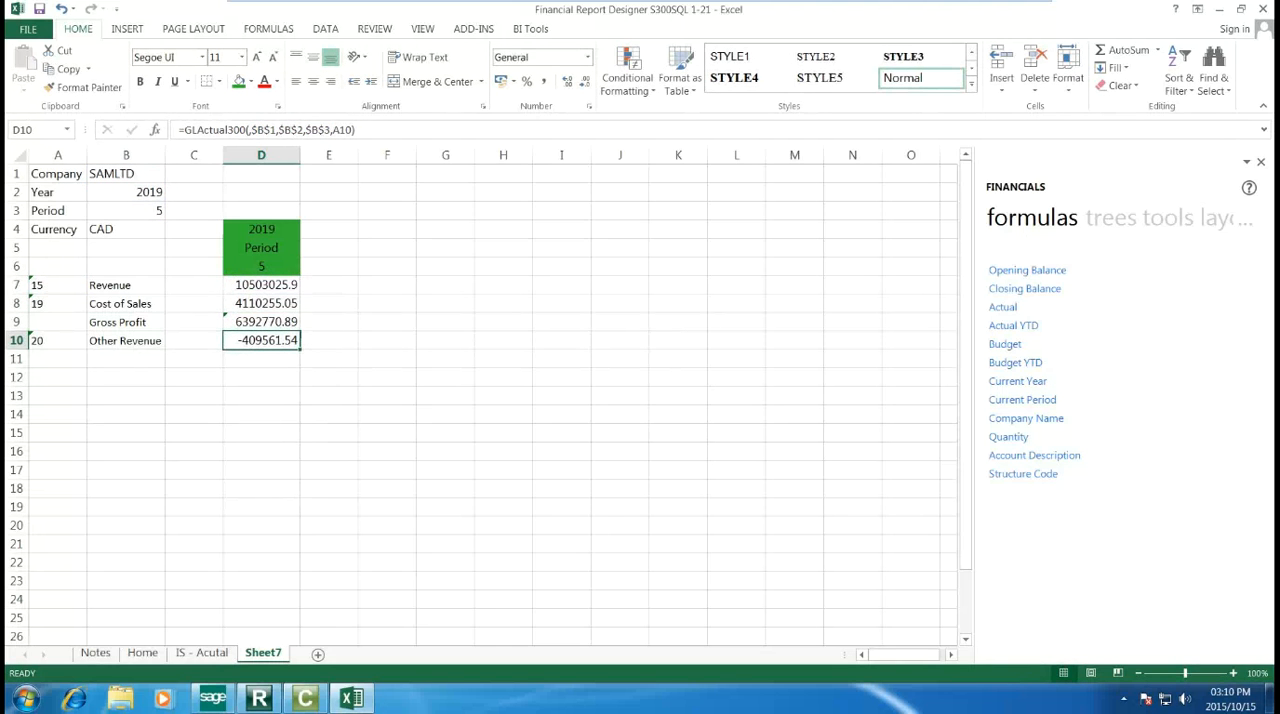
{"action": "key", "text": "F2"}
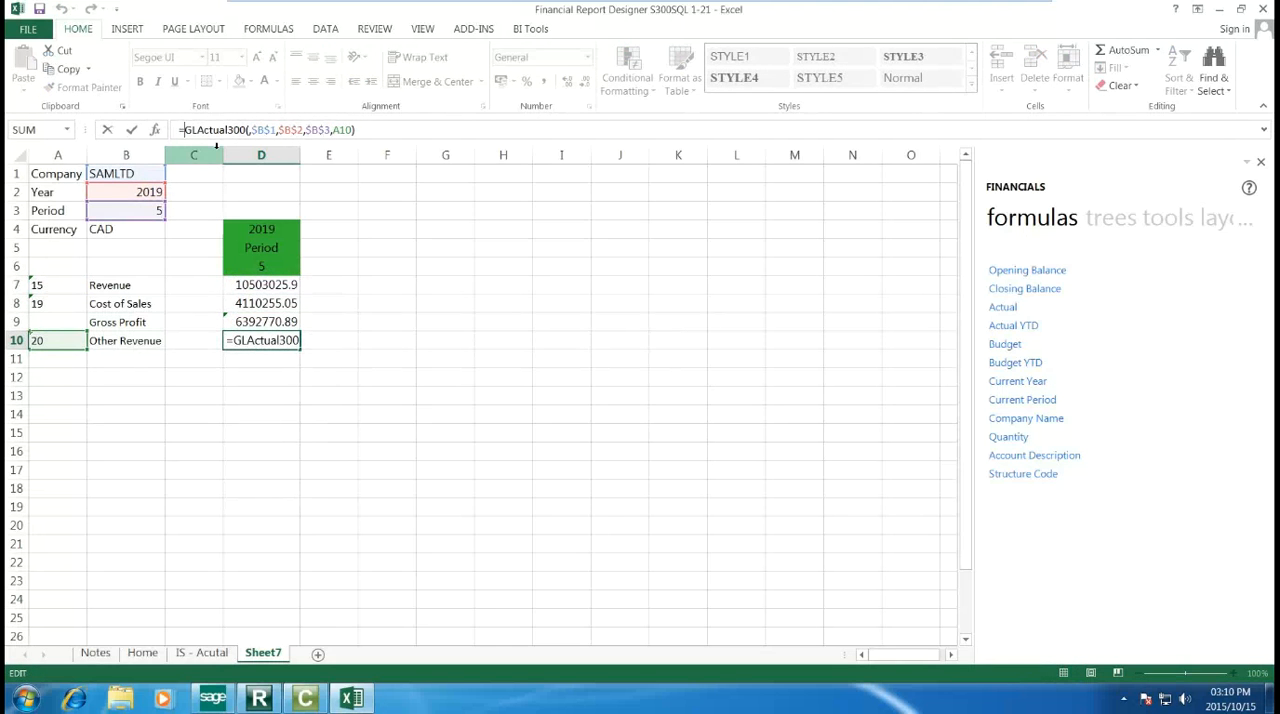
{"action": "key", "text": "Return"}
{"action": "left_click", "coordinate": [354, 336]}
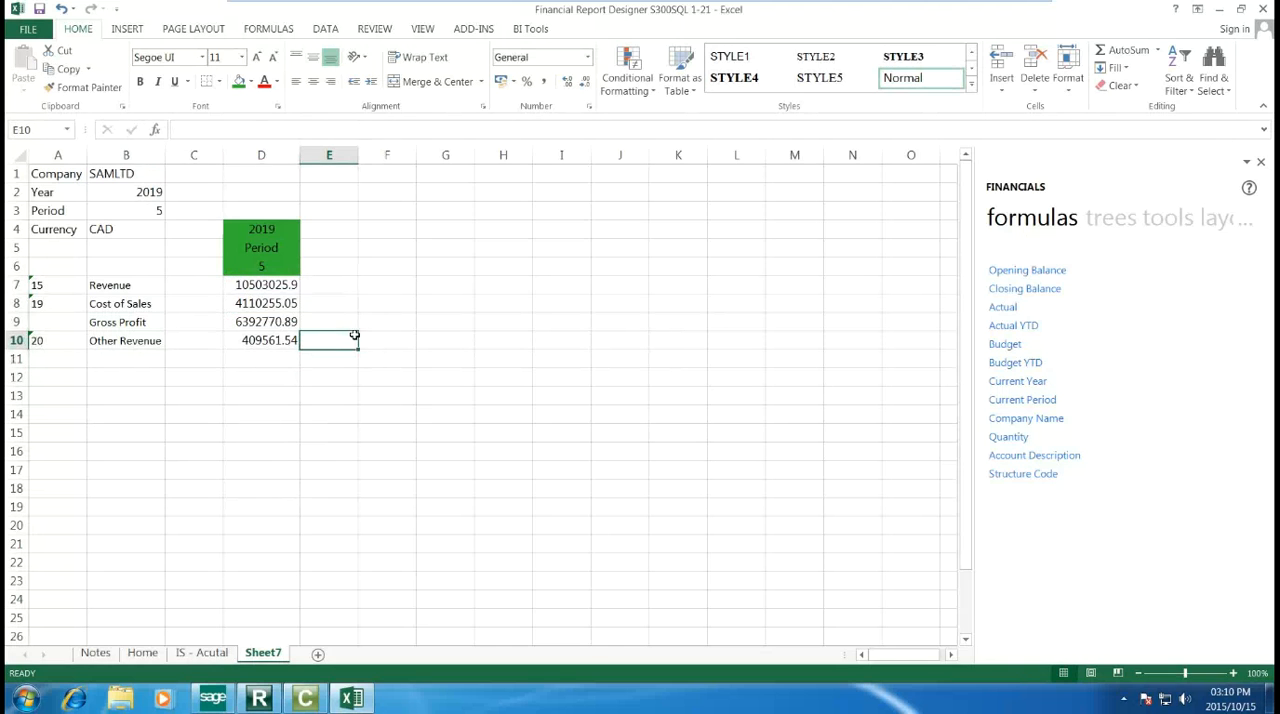
Step: Apply a bottom double border to the Gross Profit row across B9:D9
{"action": "left_click_drag", "start_coordinate": [140, 322], "coordinate": [234, 322]}
{"action": "left_click", "coordinate": [216, 81]}
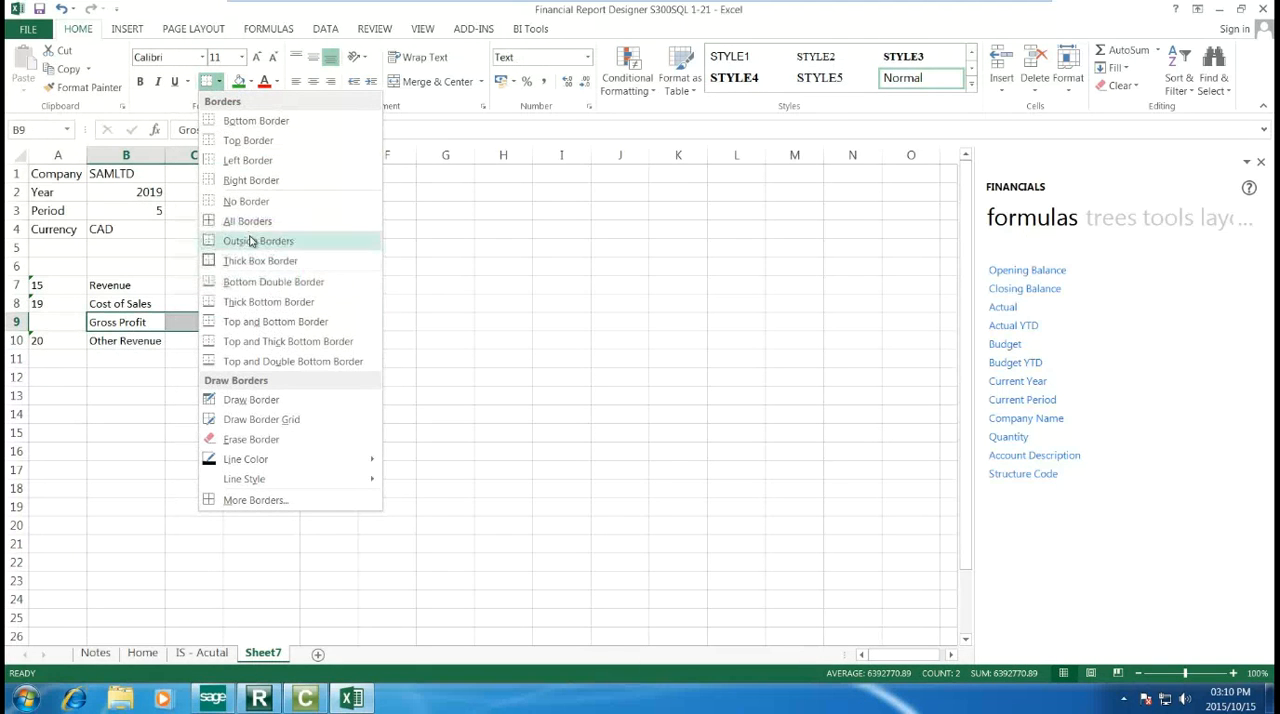
{"action": "left_click", "coordinate": [265, 282]}
{"action": "left_click", "coordinate": [446, 395]}
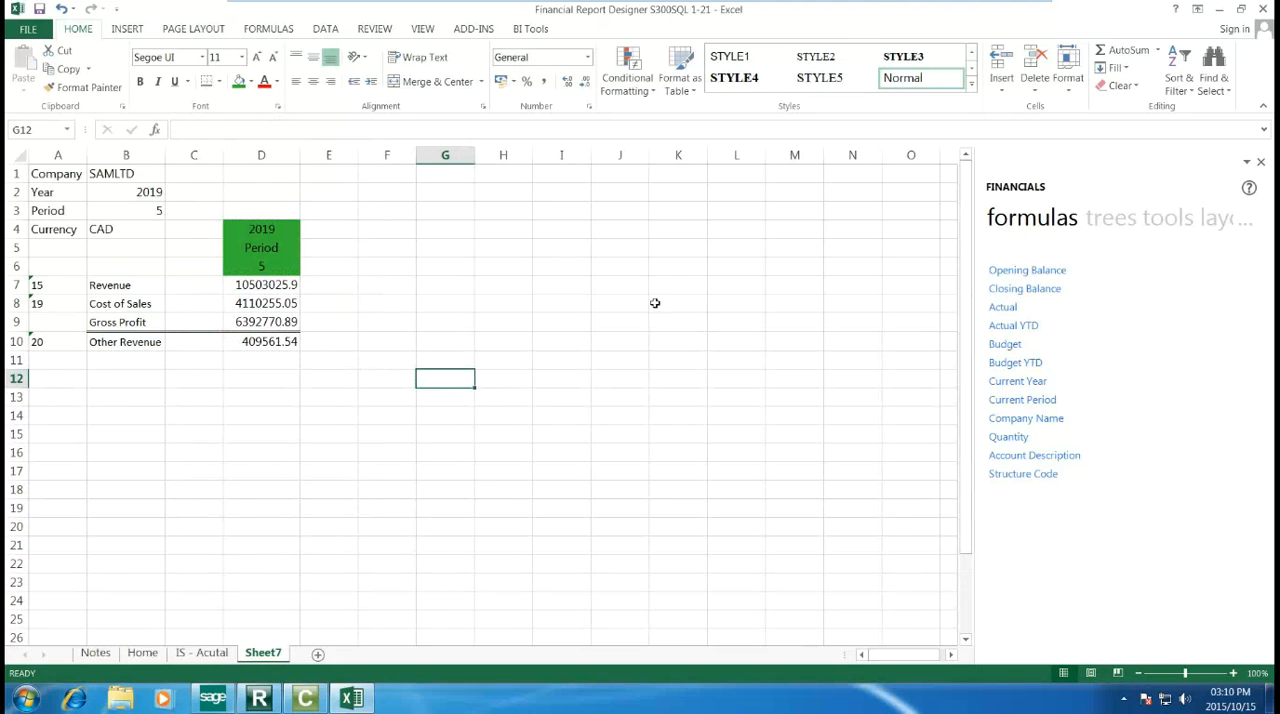
Step: Test the report with the Period in B3 set to 6, 8 and 2 in turn
{"action": "left_click", "coordinate": [113, 210]}
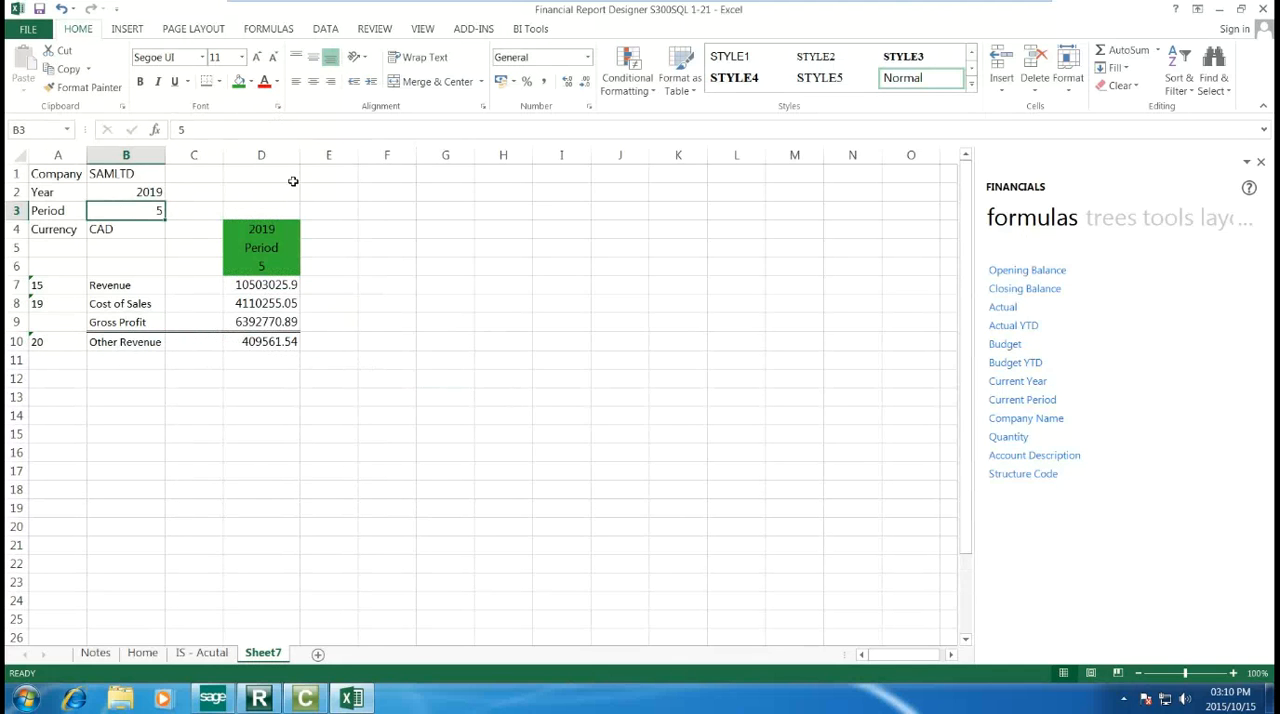
{"action": "type", "text": "6"}
{"action": "key", "text": "Return"}
{"action": "key", "text": "Up"}
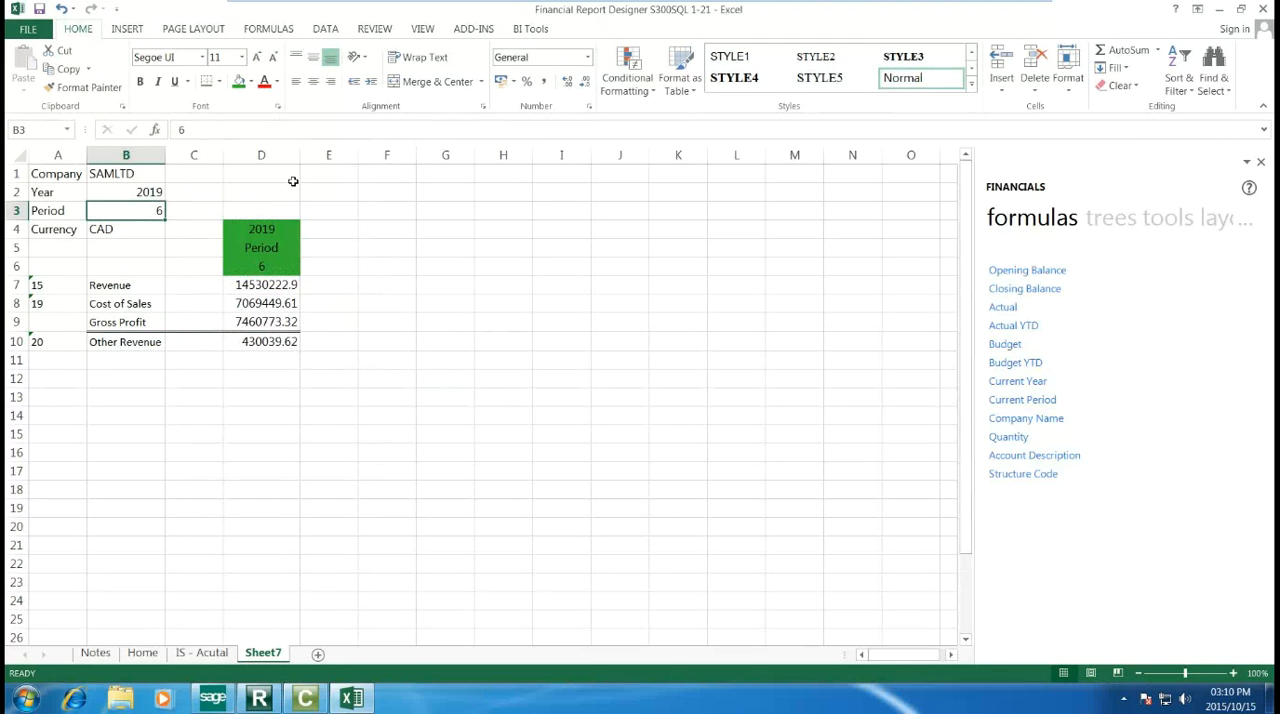
{"action": "type", "text": "8"}
{"action": "key", "text": "Return"}
{"action": "key", "text": "Down"}
{"action": "key", "text": "Up"}
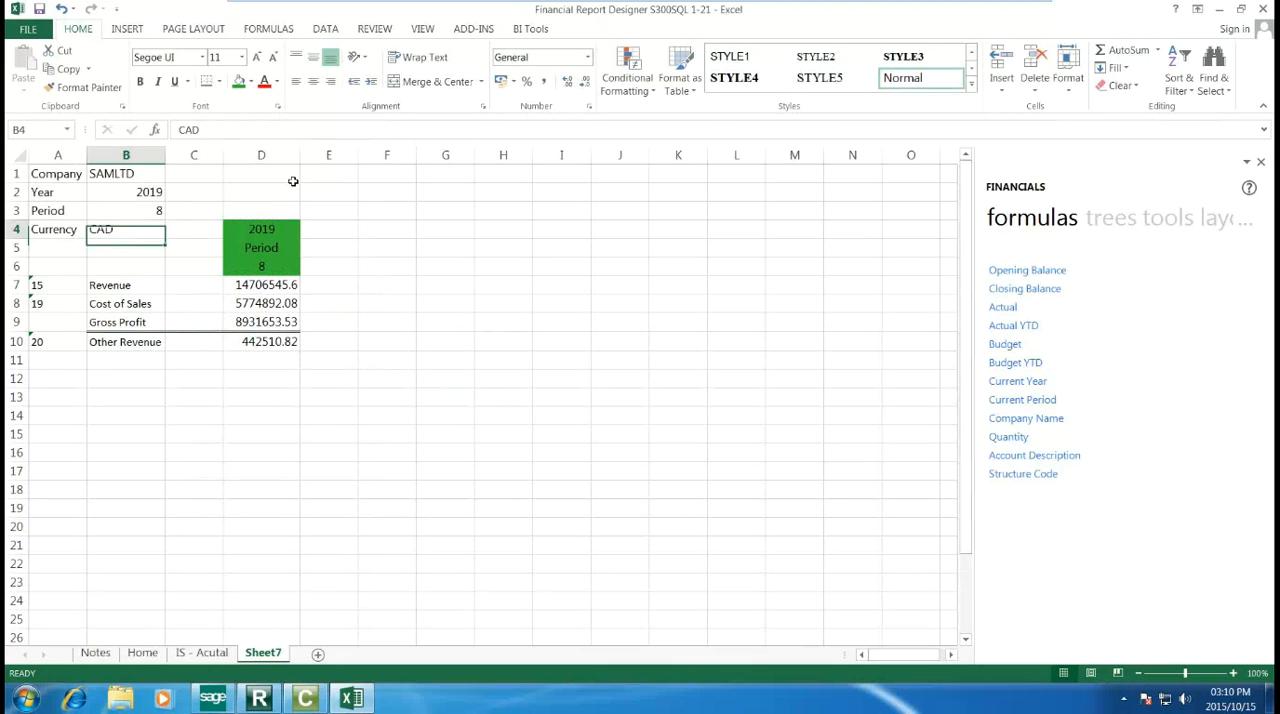
{"action": "key", "text": "Up"}
{"action": "type", "text": "2"}
{"action": "key", "text": "Return"}
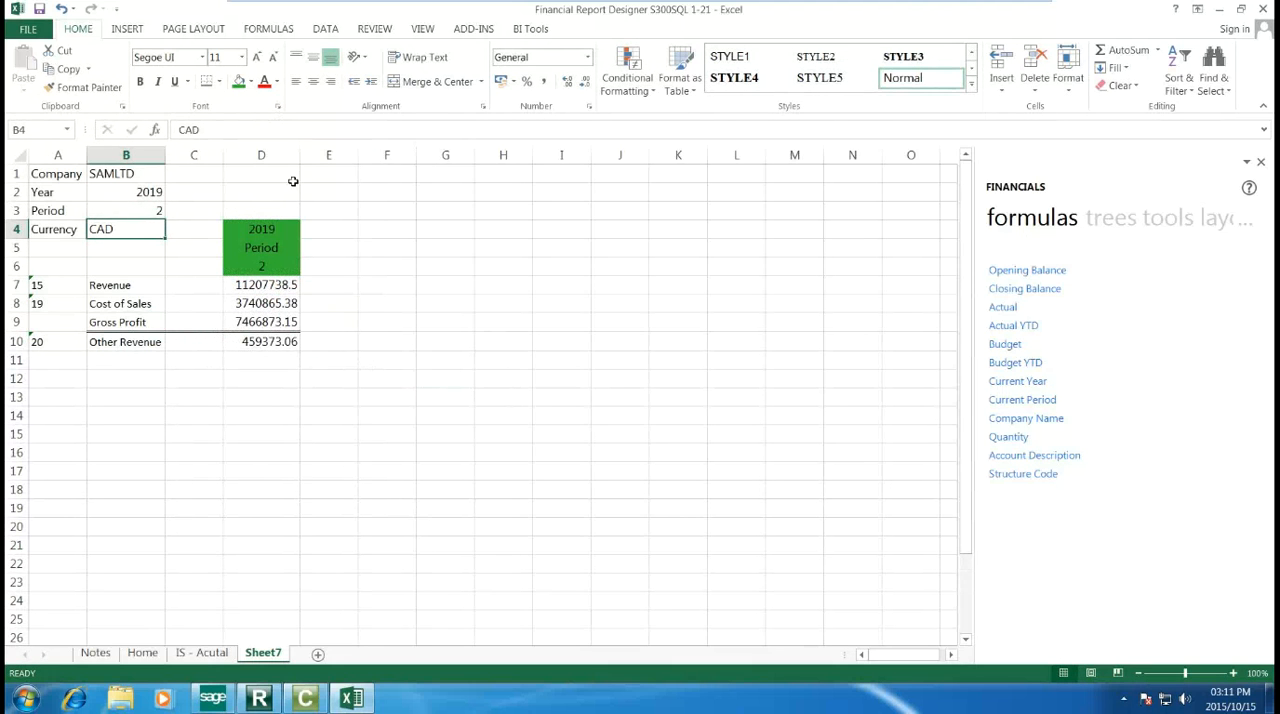
Step: Set the Year in B2 to 2020 and the Period in B3 to 5
{"action": "key", "text": "Up"}
{"action": "key", "text": "Up"}
{"action": "type", "text": "2020"}
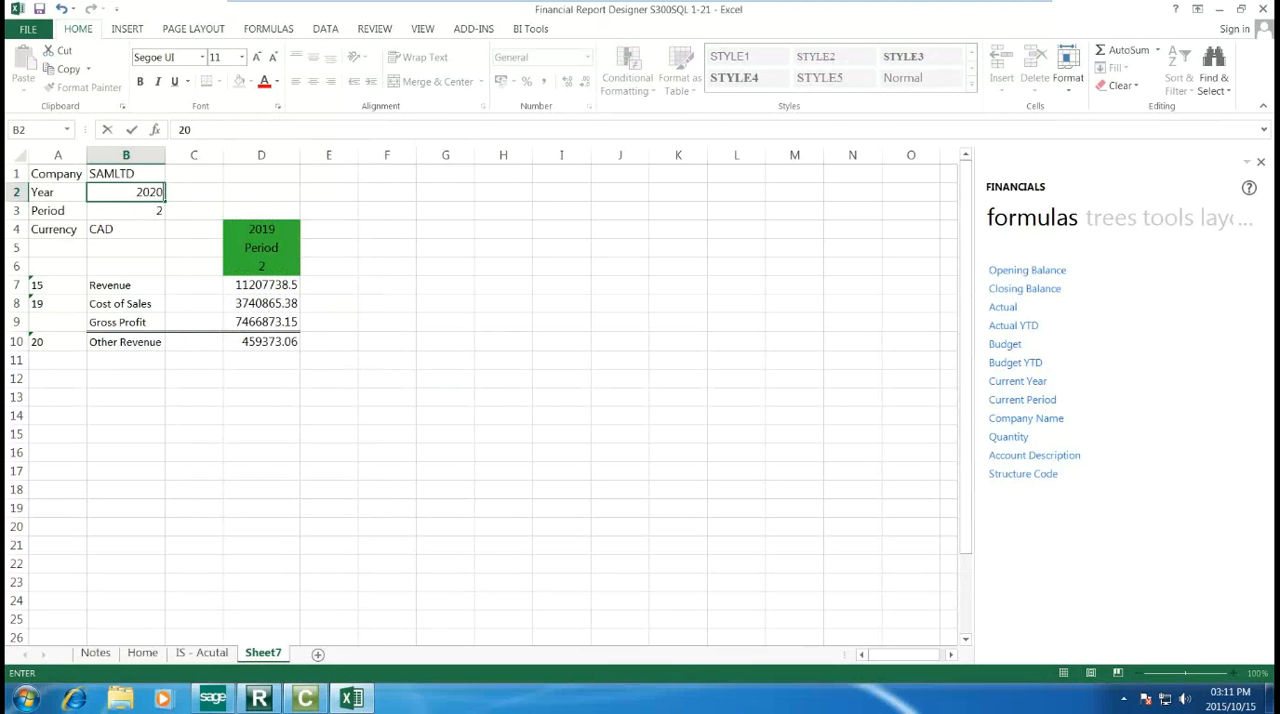
{"action": "key", "text": "Return"}
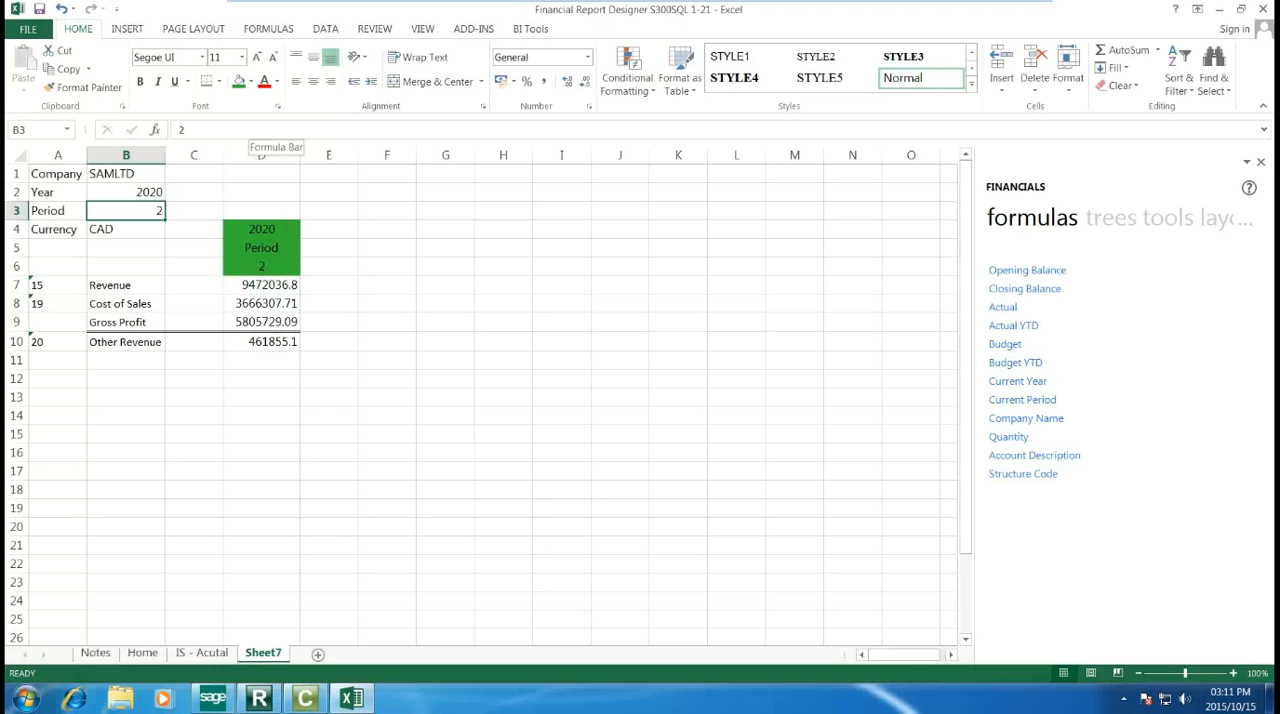
{"action": "type", "text": "5"}
{"action": "key", "text": "Return"}
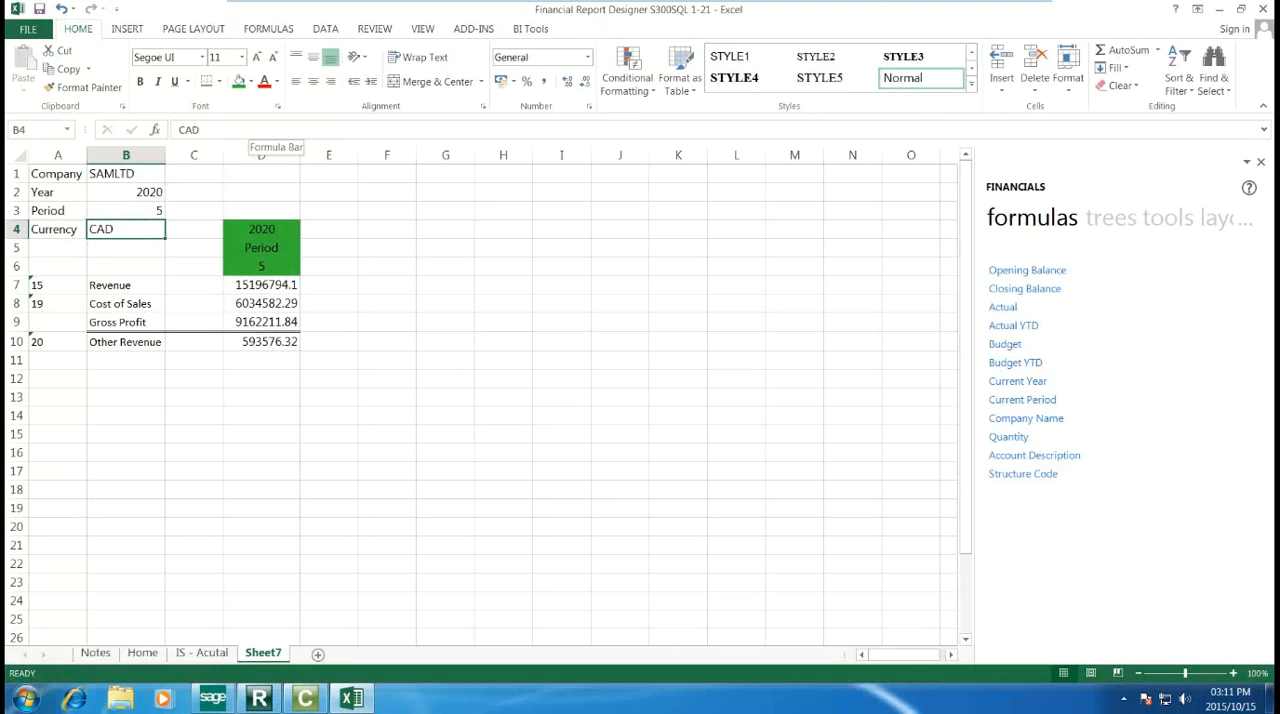
{"action": "key", "text": "Up"}
{"action": "key", "text": "Up"}
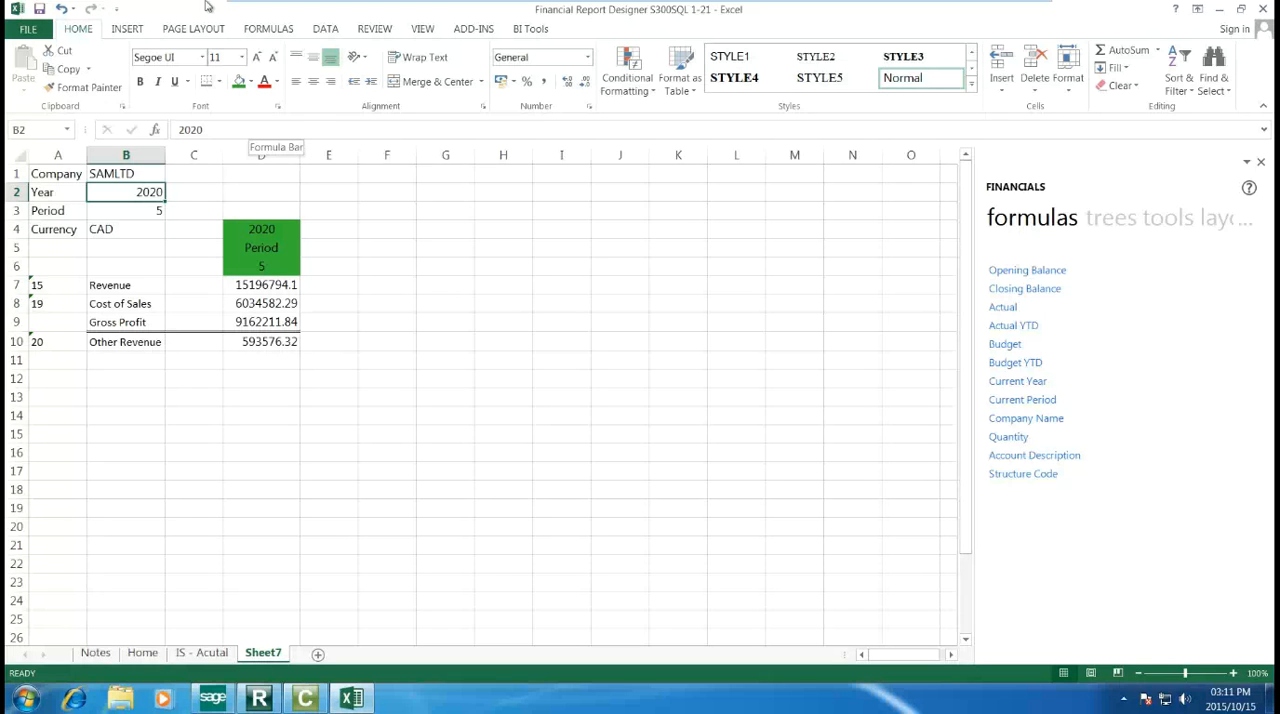
Step: Switch to the Sage 300 Intelligence Report Manager and copy Financial Report Designer S300SQL 1-2 into the personal reports folder below Metrics And KPIs
{"action": "left_click", "coordinate": [38, 9]}
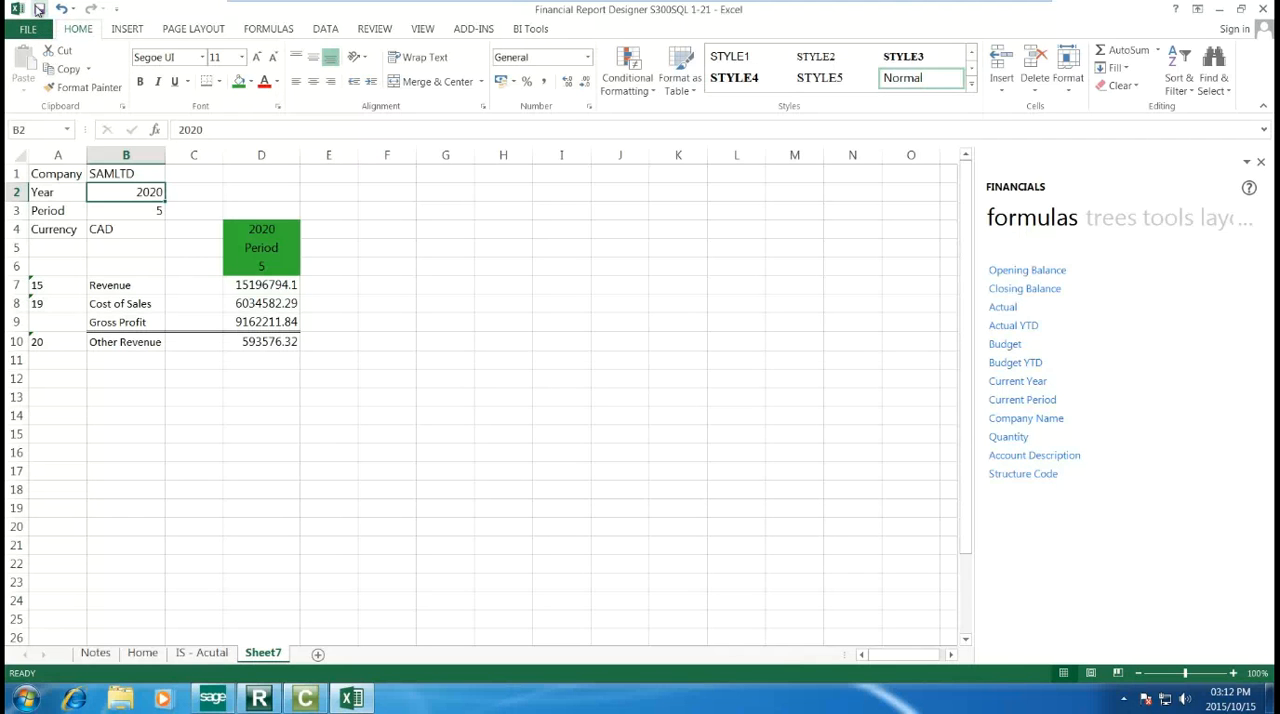
{"action": "left_click", "coordinate": [262, 700]}
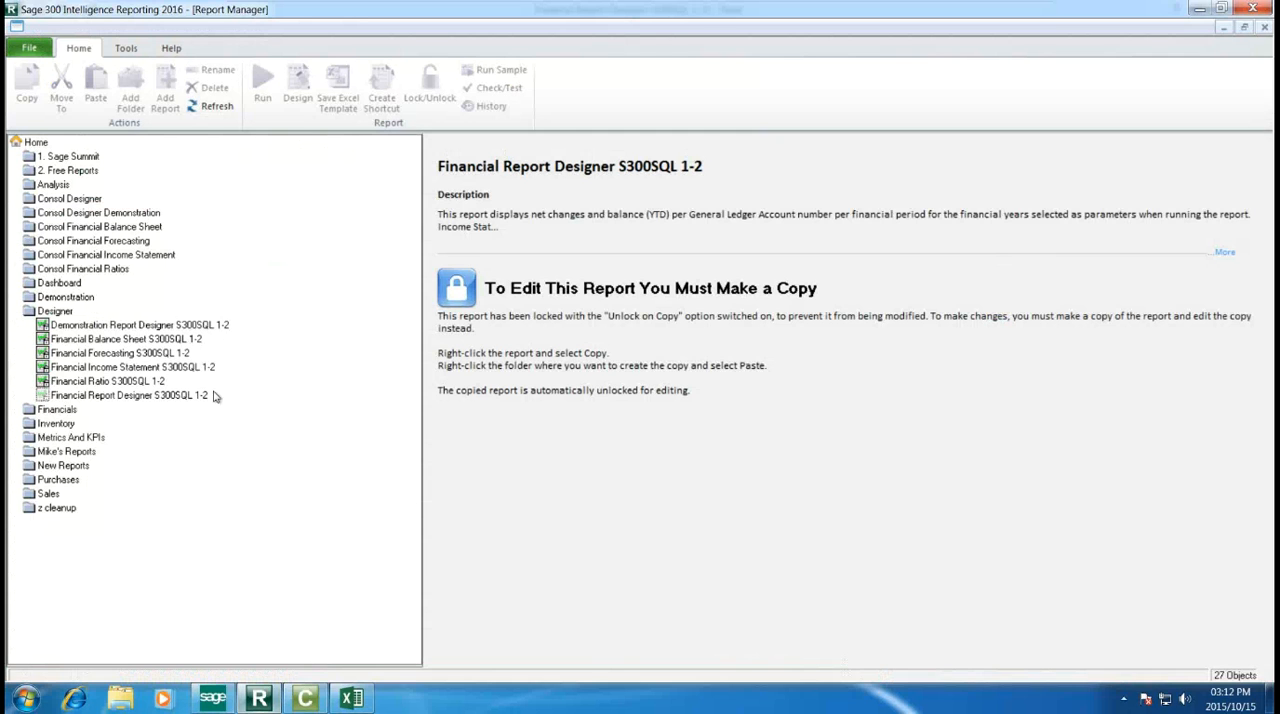
{"action": "left_click", "coordinate": [141, 398]}
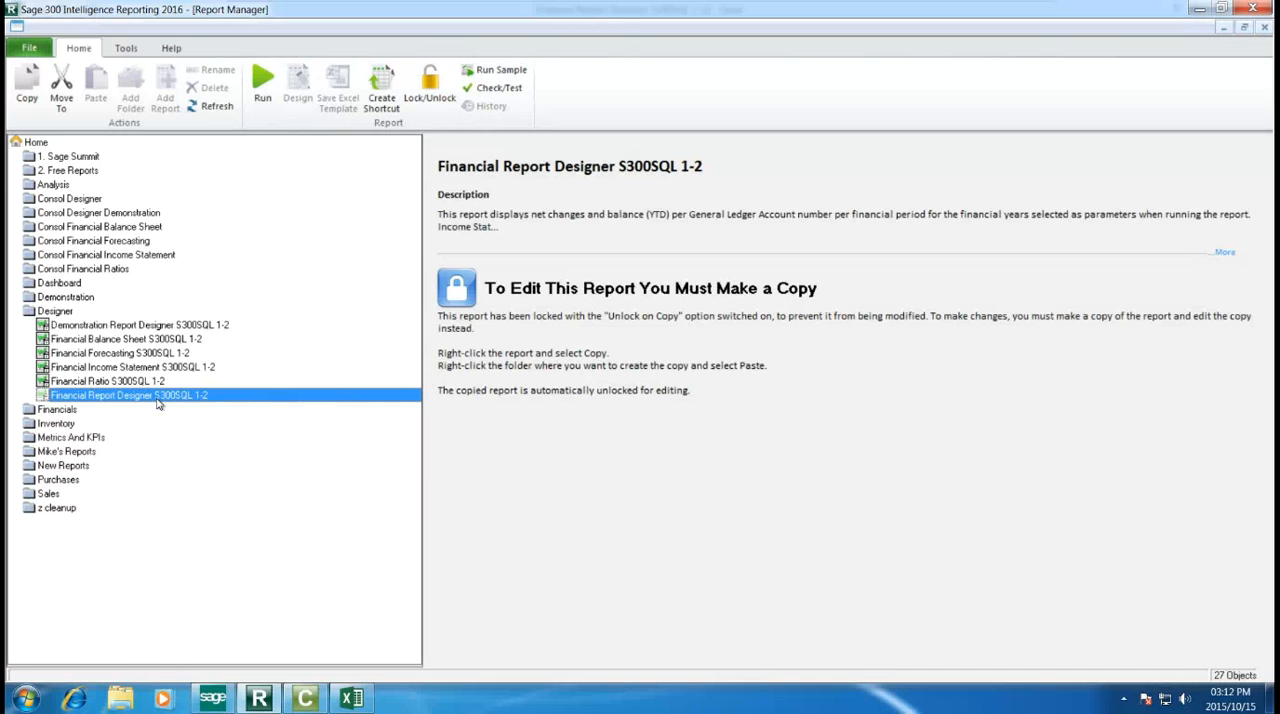
{"action": "left_click", "coordinate": [26, 86]}
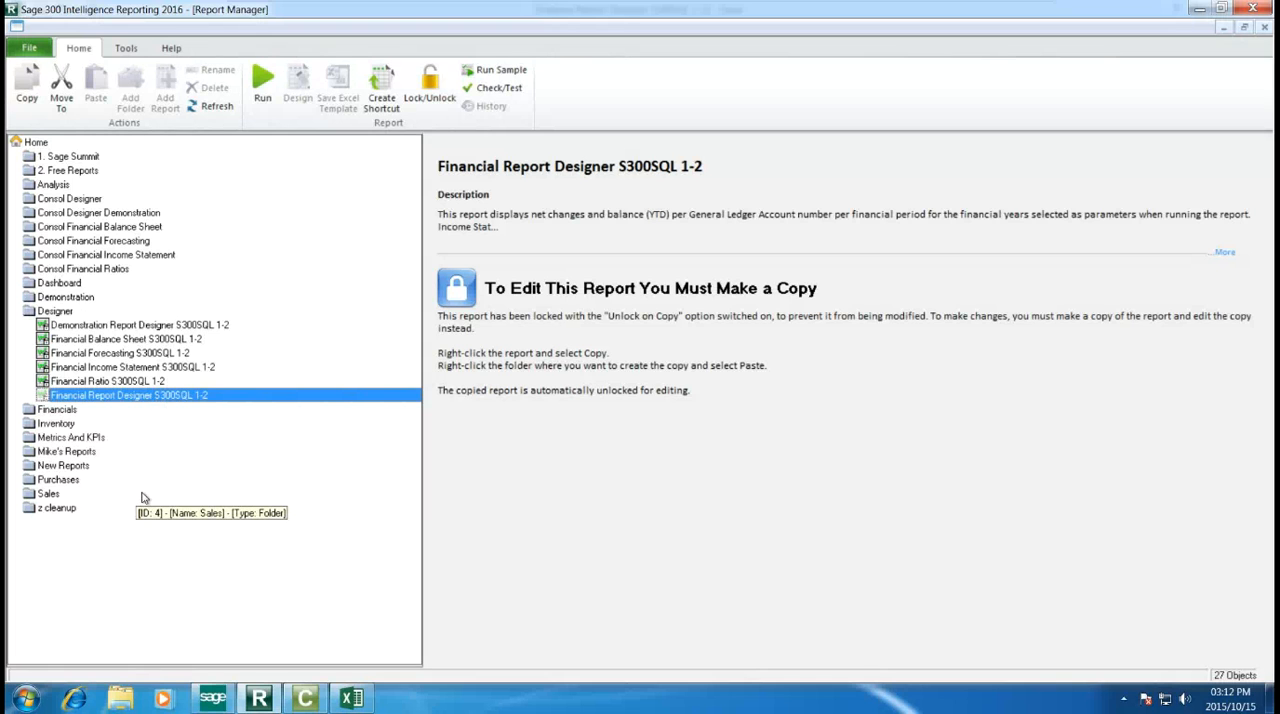
{"action": "left_click", "coordinate": [82, 453]}
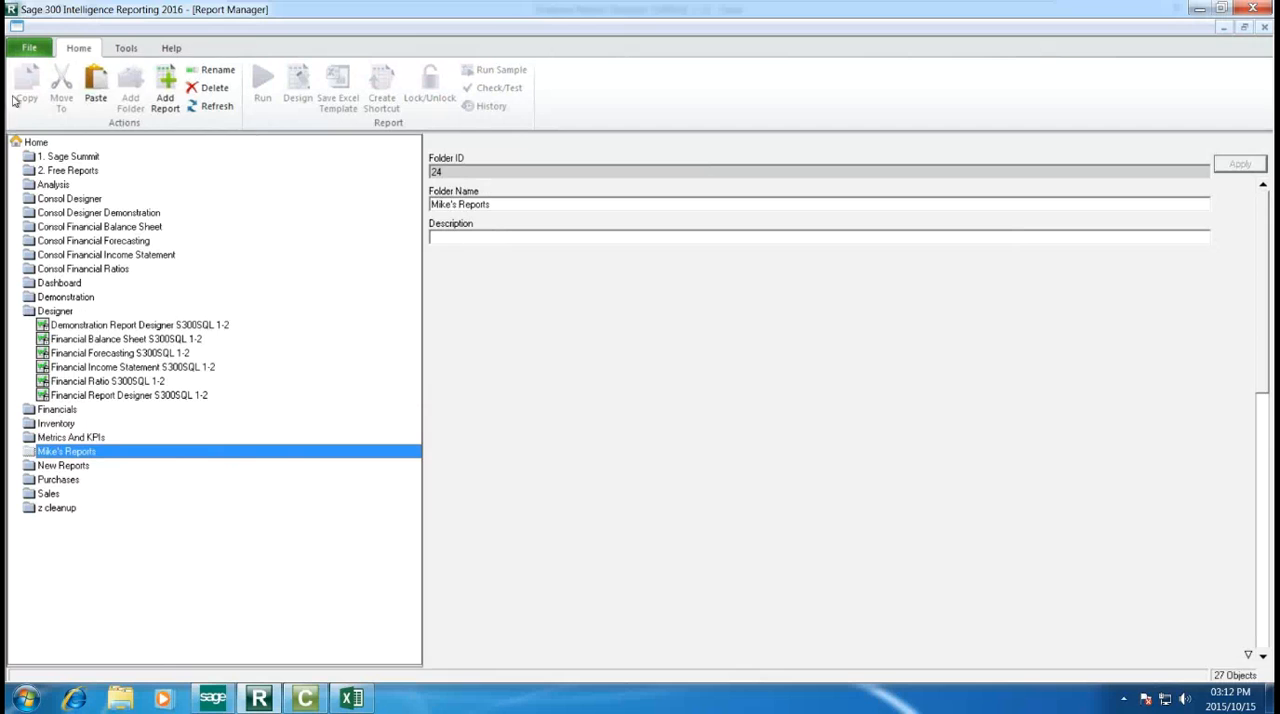
{"action": "left_click", "coordinate": [99, 99]}
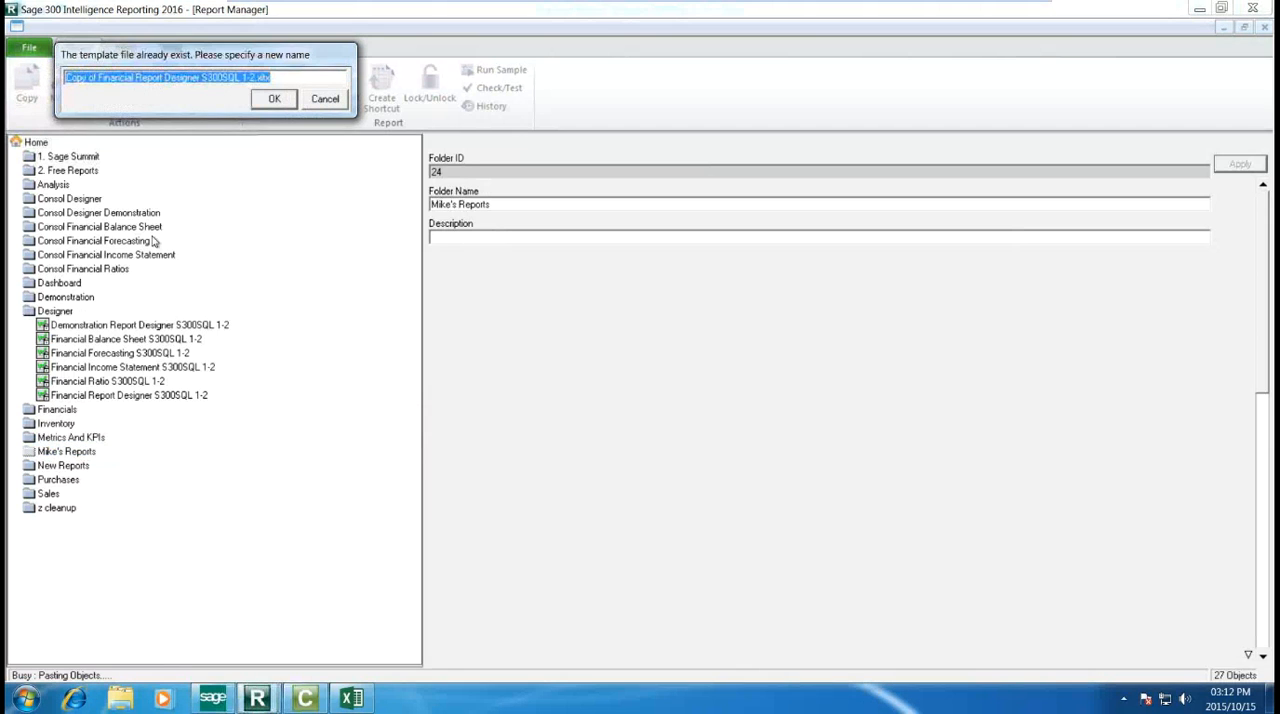
Step: Name the copied report's template file "TandemCopy of Financial Report Designer S300SQL 1-2.xltx"
{"action": "key", "text": "Home"}
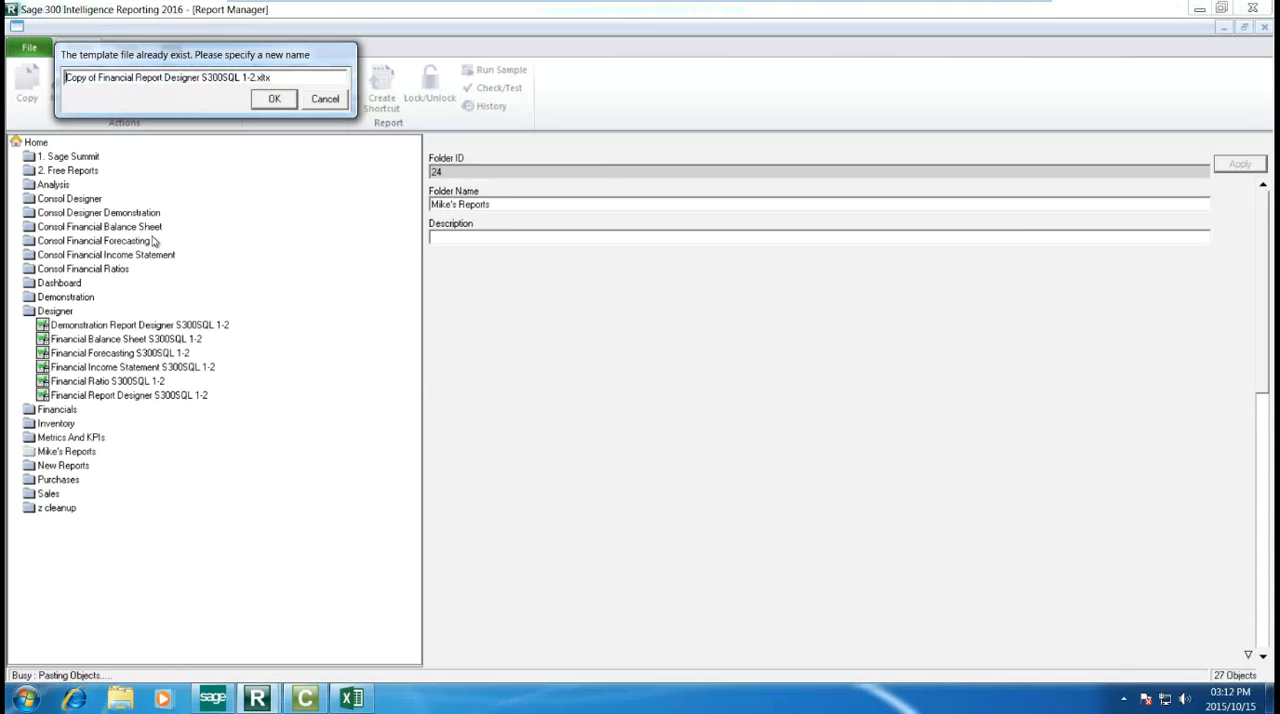
{"action": "type", "text": "Tandem"}
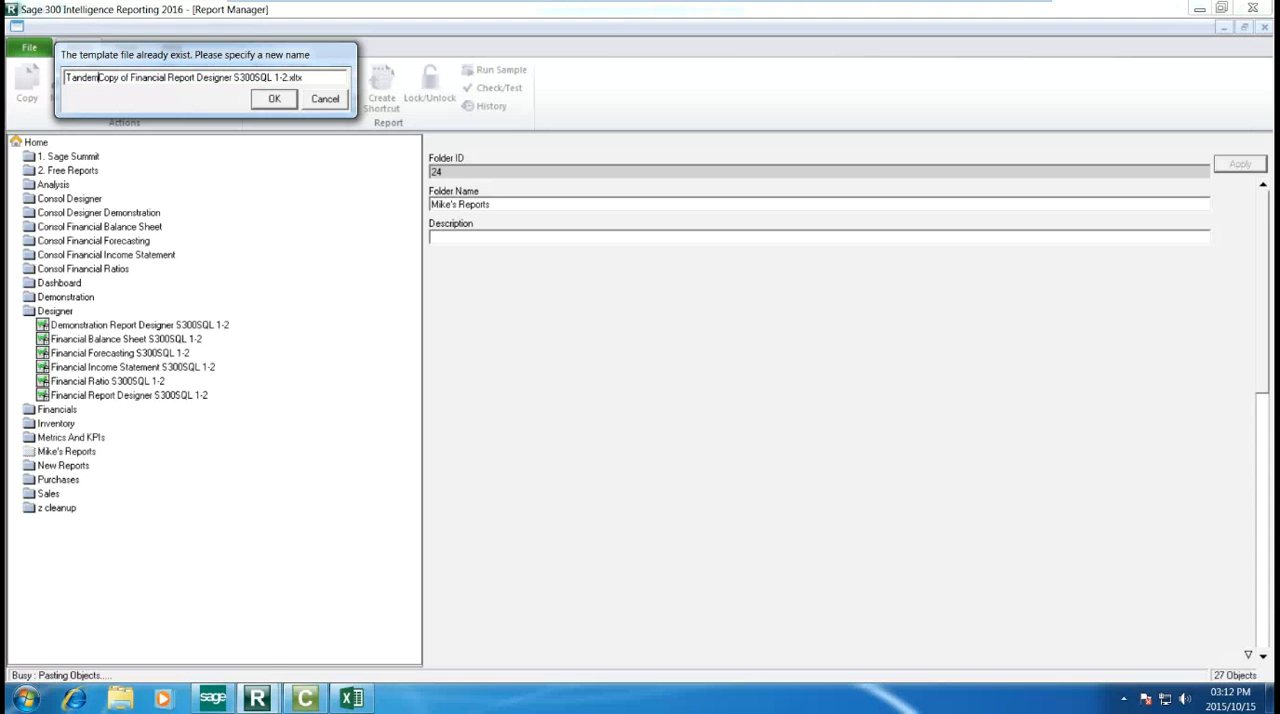
{"action": "left_click", "coordinate": [268, 102]}
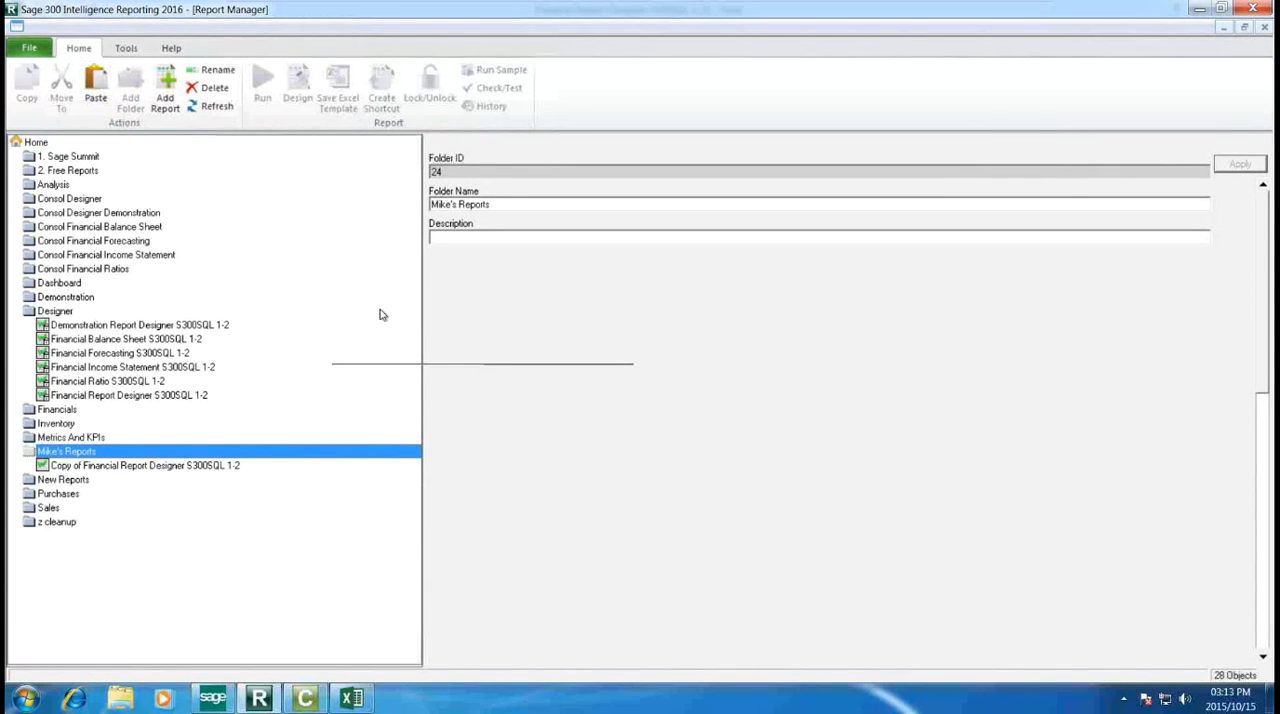
Step: Save the open workbook Financial Report Designer S300SQL 1-21 as the copied report's Excel template, keeping the proposed template name and replacing the existing file
{"action": "left_click", "coordinate": [190, 466]}
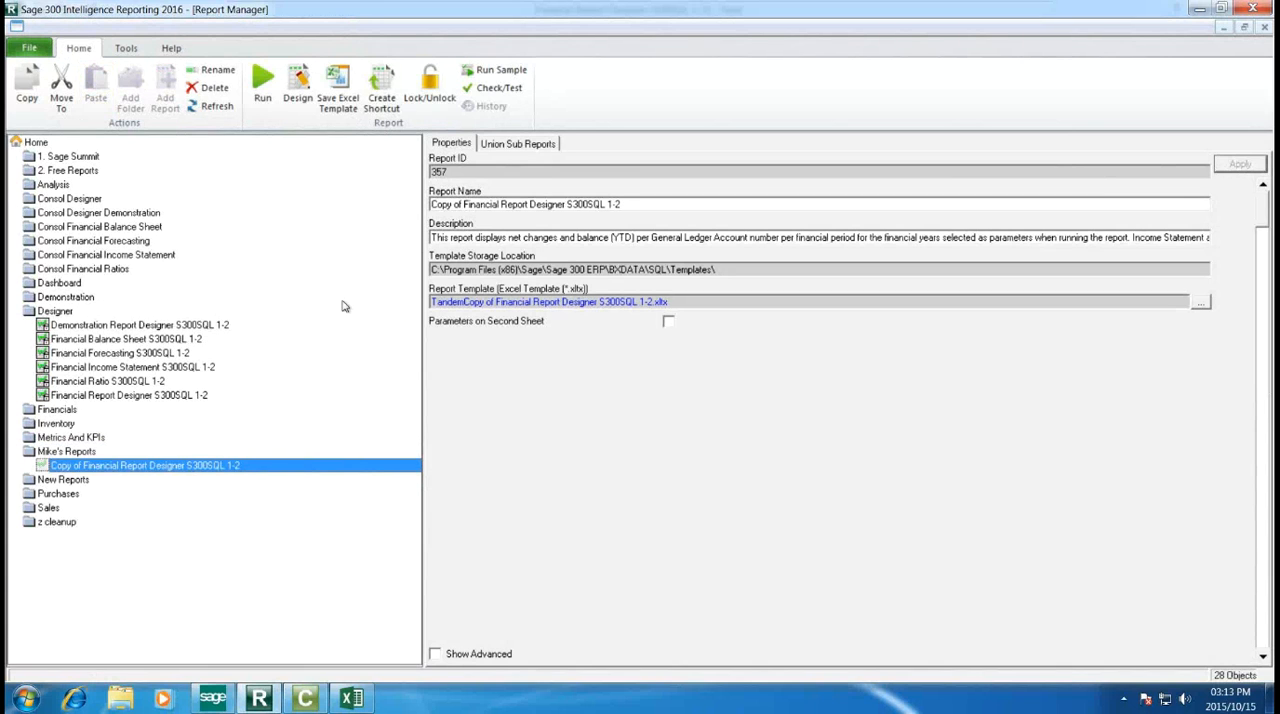
{"action": "left_click", "coordinate": [351, 697]}
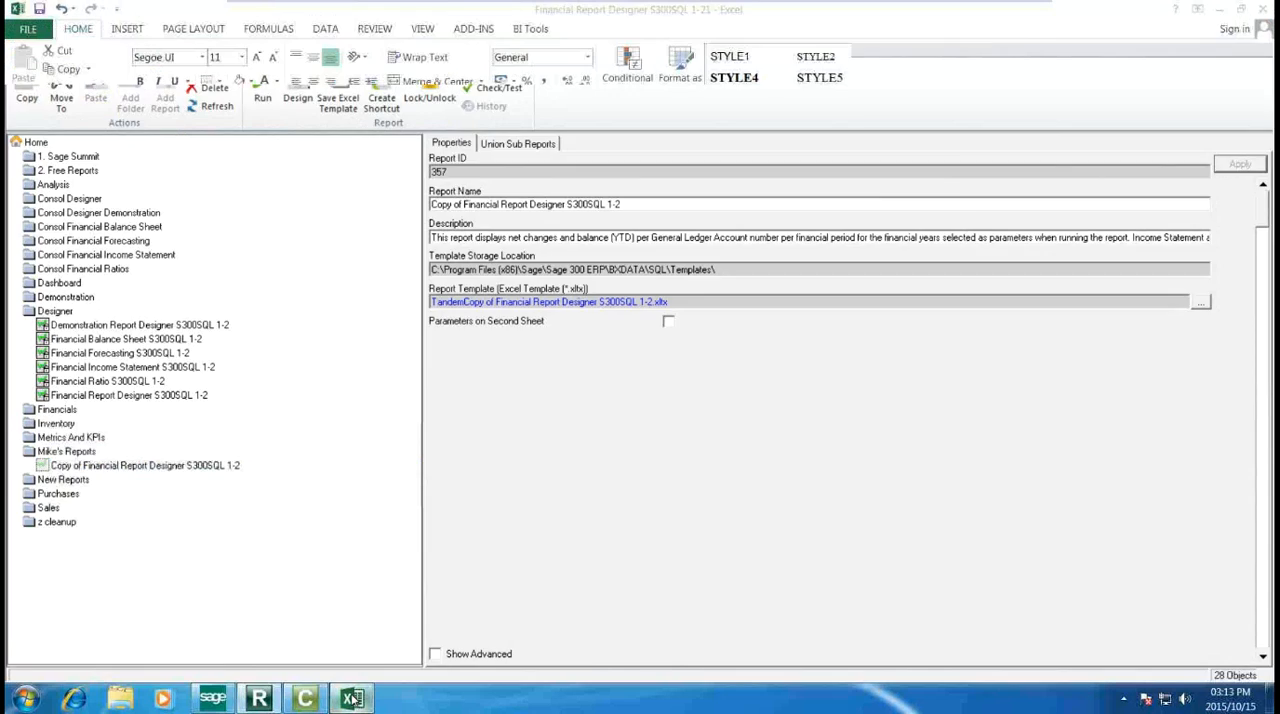
{"action": "left_click", "coordinate": [351, 697]}
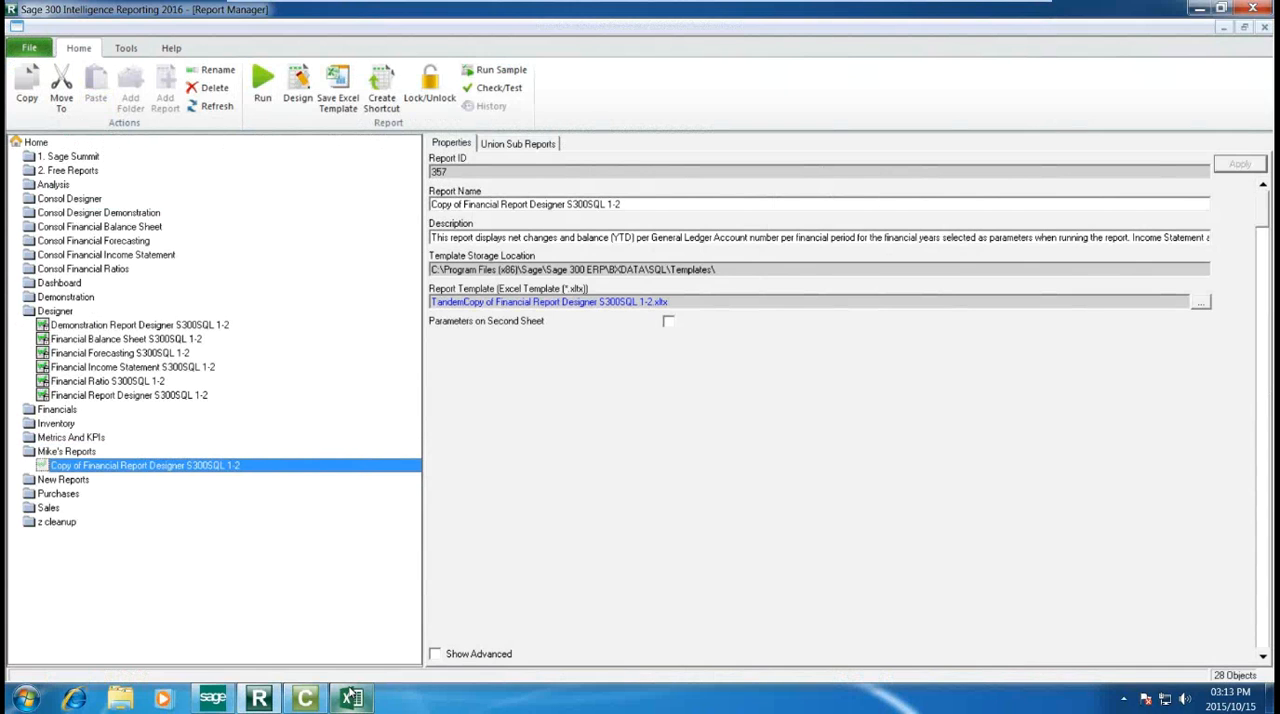
{"action": "left_click", "coordinate": [340, 97]}
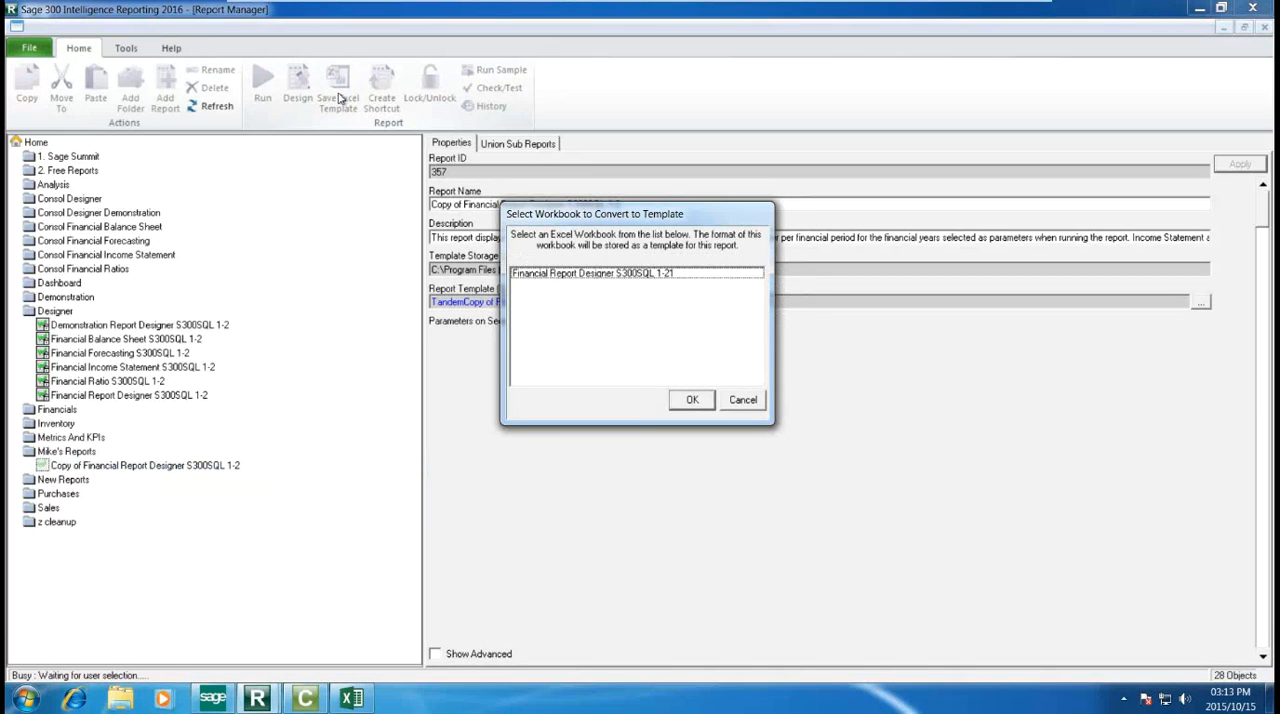
{"action": "left_click_drag", "start_coordinate": [652, 218], "coordinate": [592, 381]}
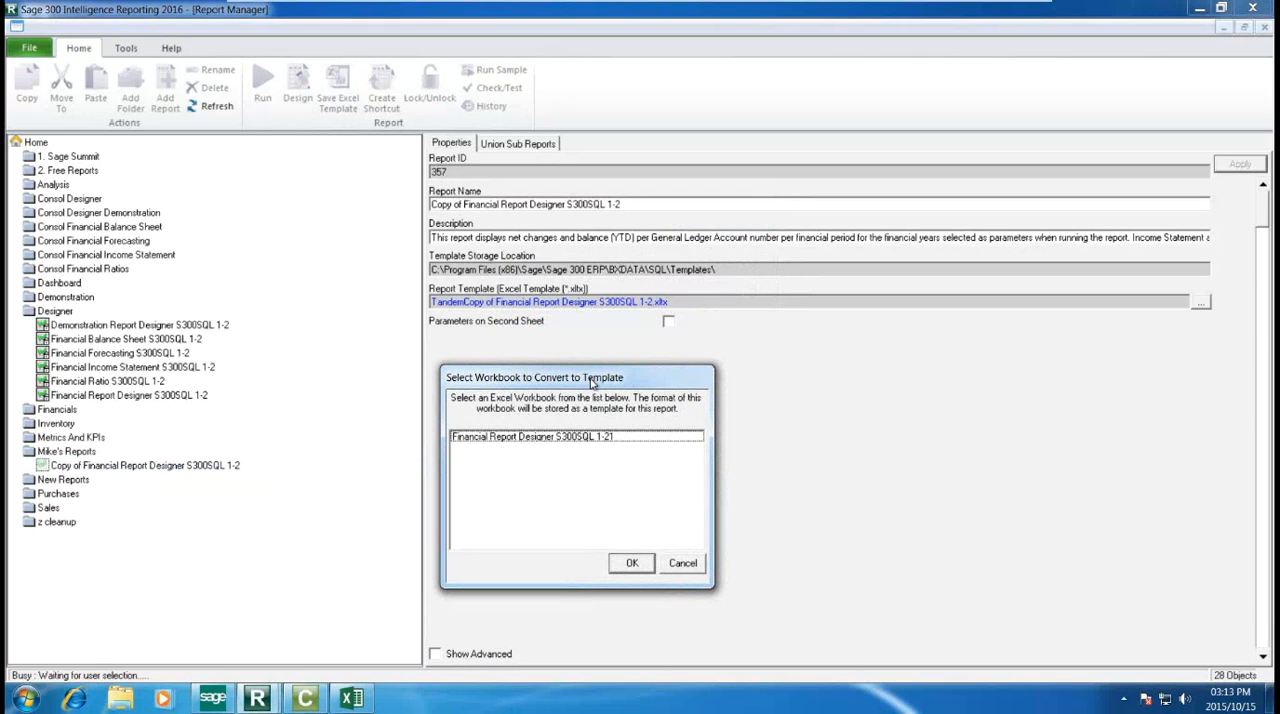
{"action": "left_click", "coordinate": [560, 440]}
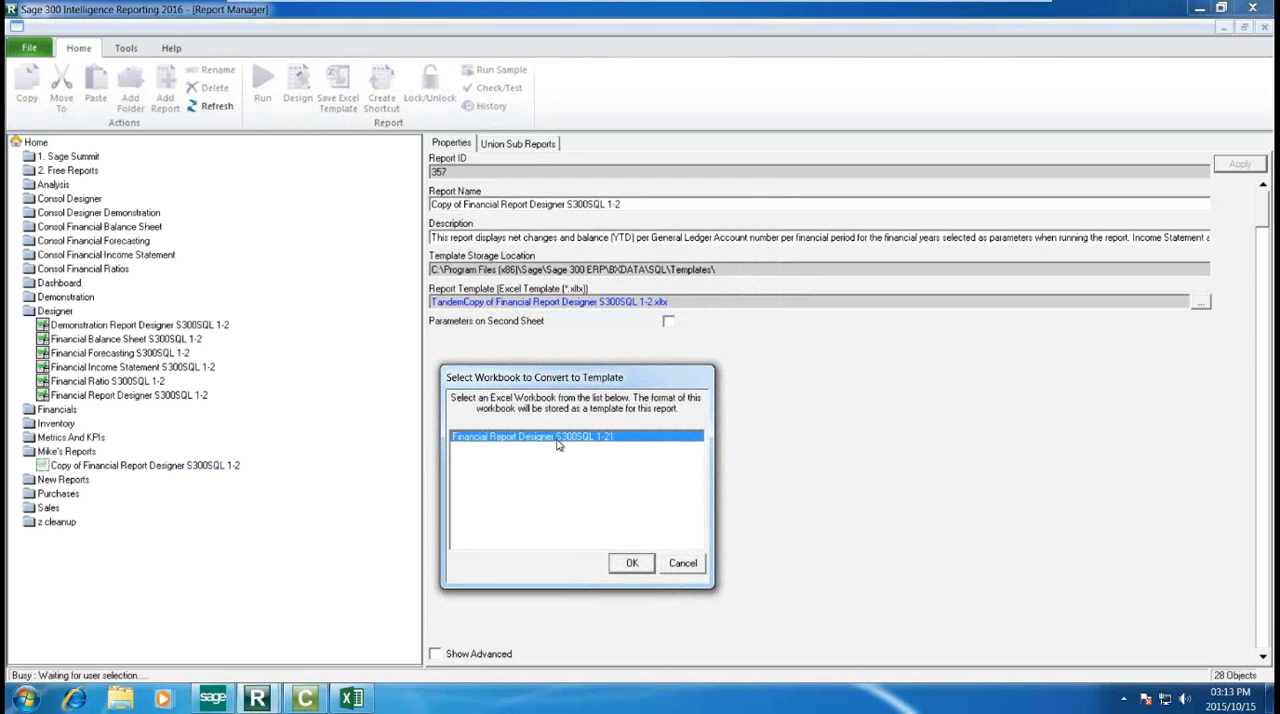
{"action": "left_click", "coordinate": [628, 564]}
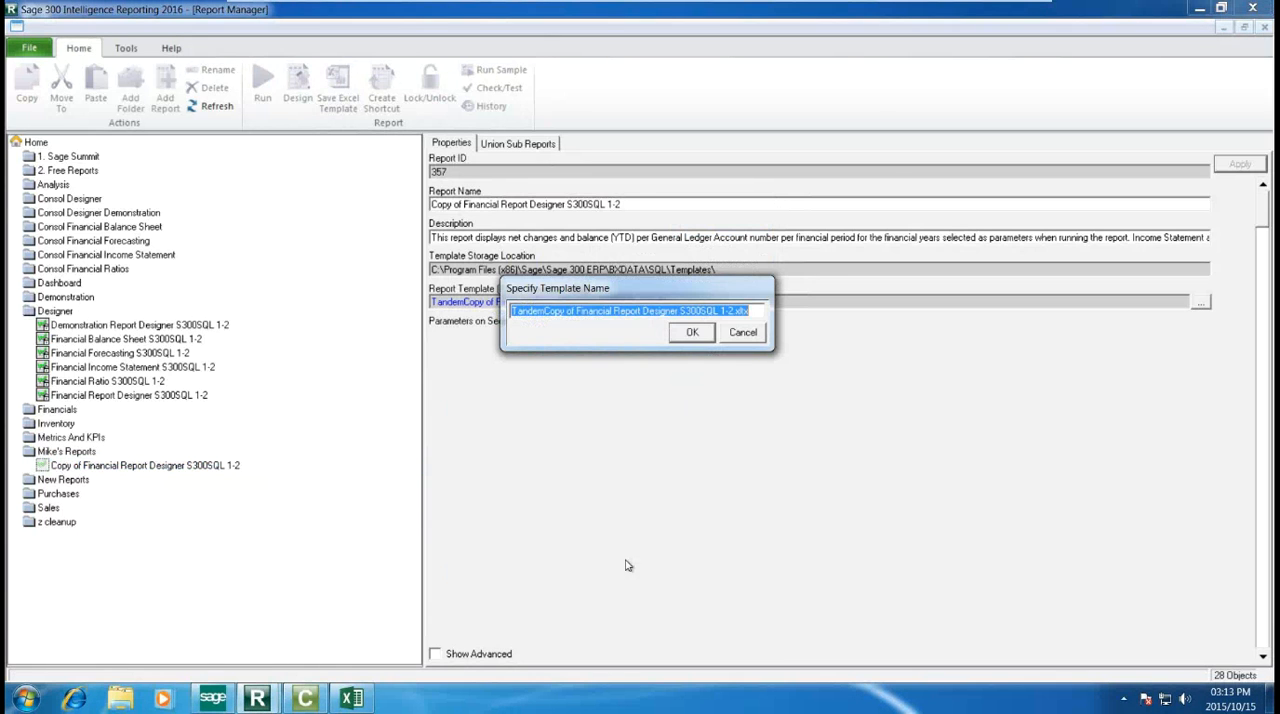
{"action": "left_click_drag", "start_coordinate": [644, 297], "coordinate": [611, 364]}
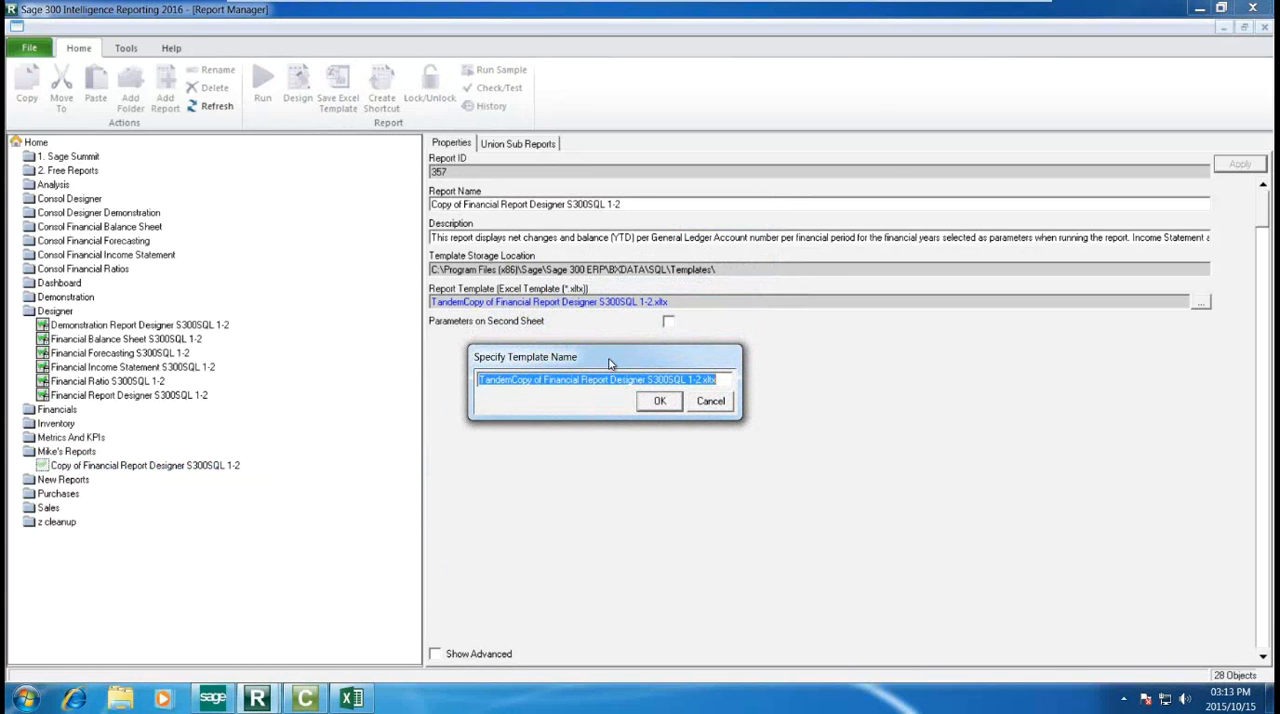
{"action": "left_click", "coordinate": [650, 405]}
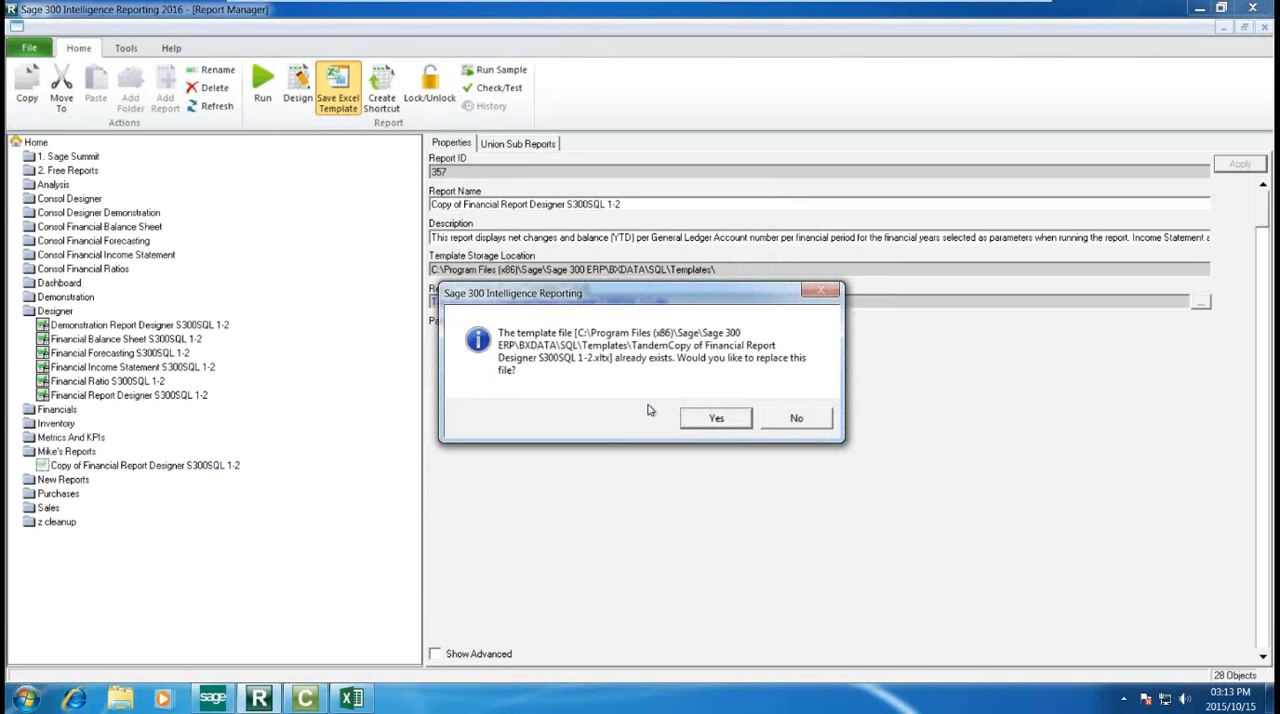
{"action": "left_click", "coordinate": [718, 418]}
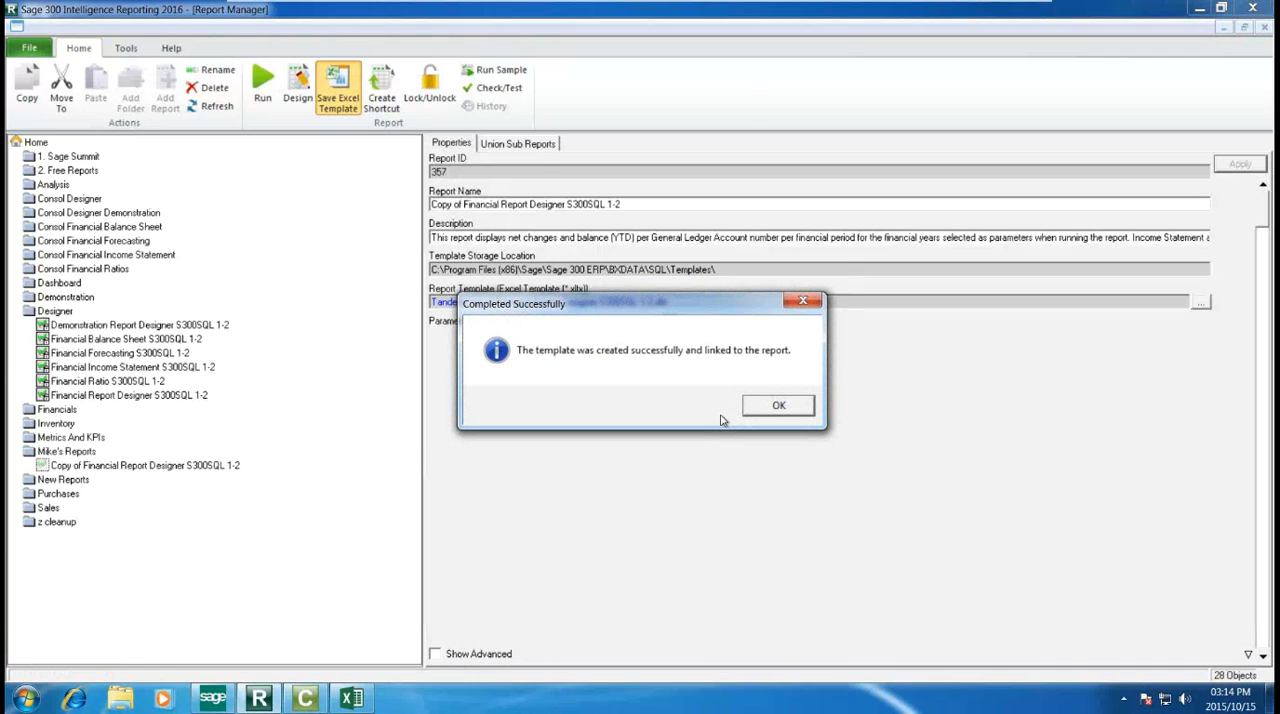
{"action": "left_click", "coordinate": [774, 406]}
Step: Close the original Excel workbook, then run the copied report for financial years 2018, 2019 and 2020 and view its output full screen
{"action": "right_click", "coordinate": [352, 698]}
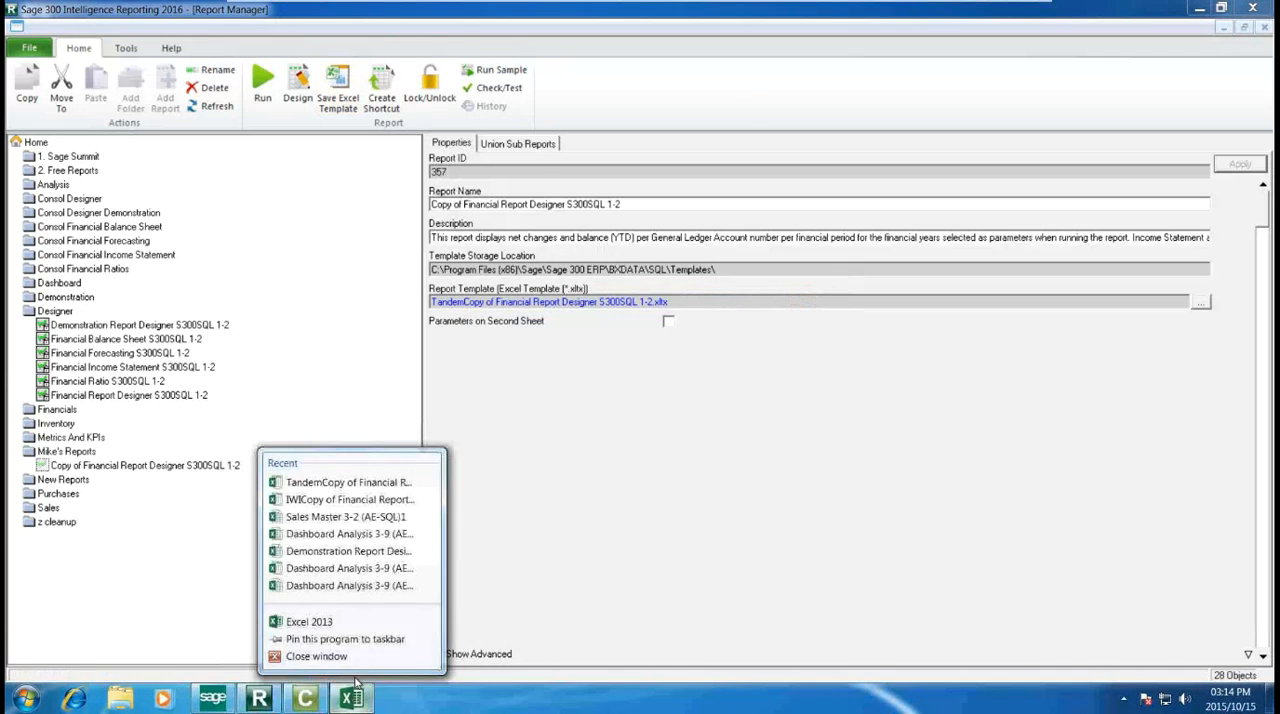
{"action": "left_click", "coordinate": [347, 660]}
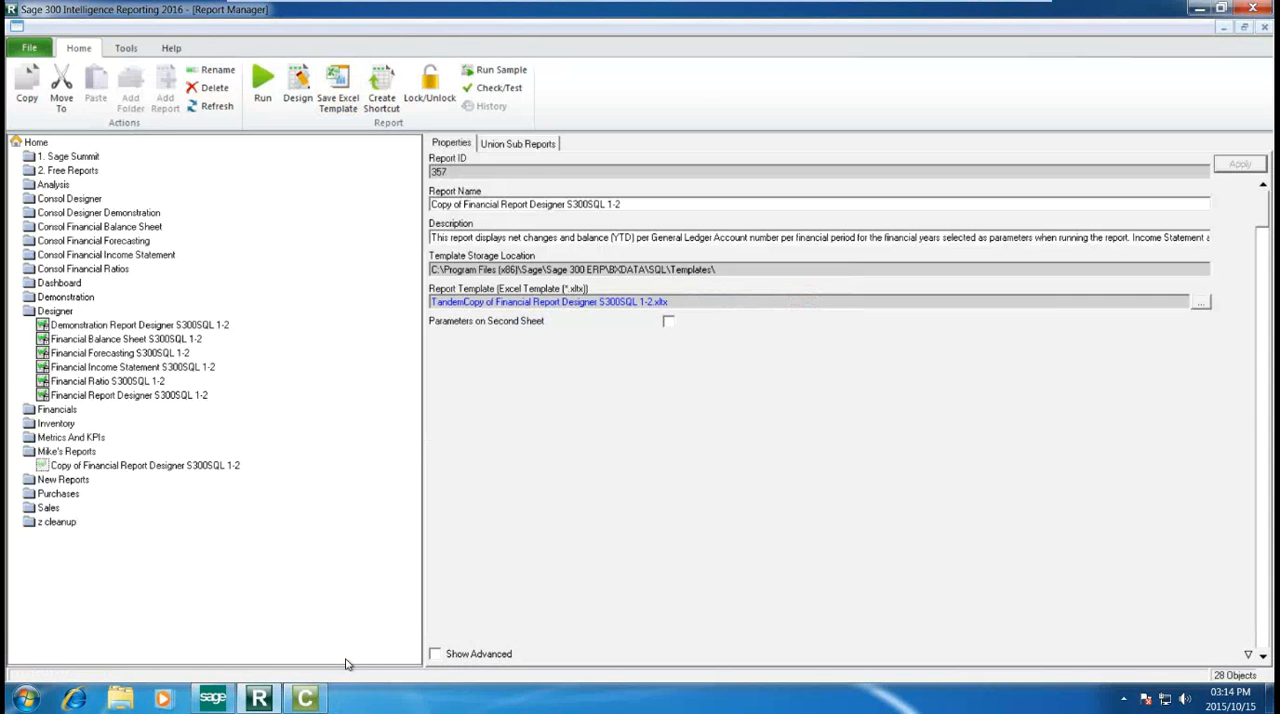
{"action": "left_click", "coordinate": [206, 467]}
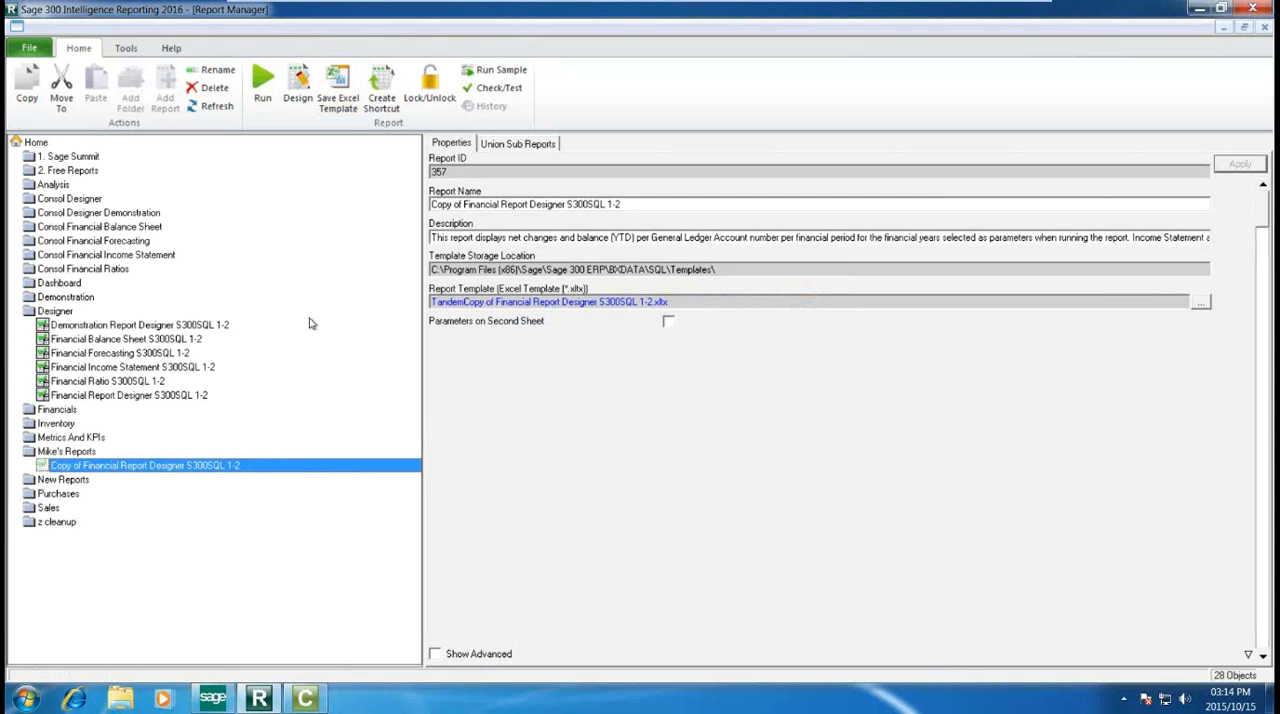
{"action": "left_click", "coordinate": [261, 84]}
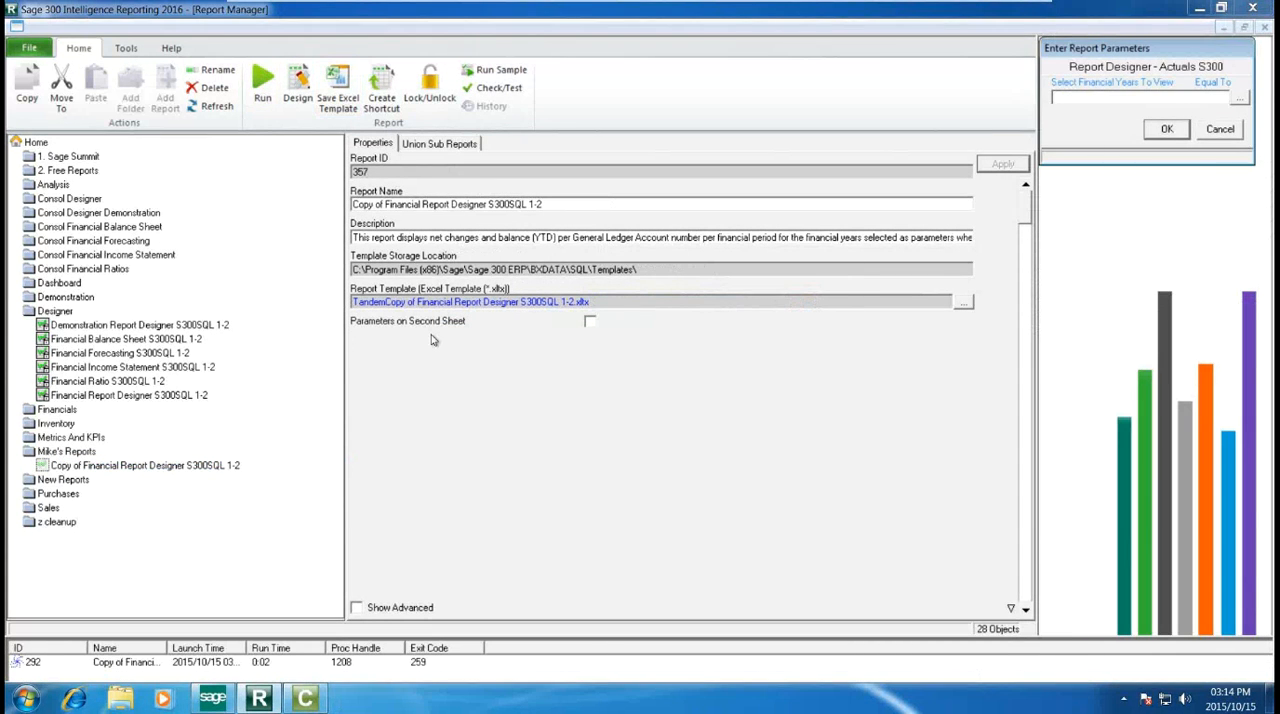
{"action": "left_click", "coordinate": [1240, 98]}
{"action": "left_click", "coordinate": [1135, 181]}
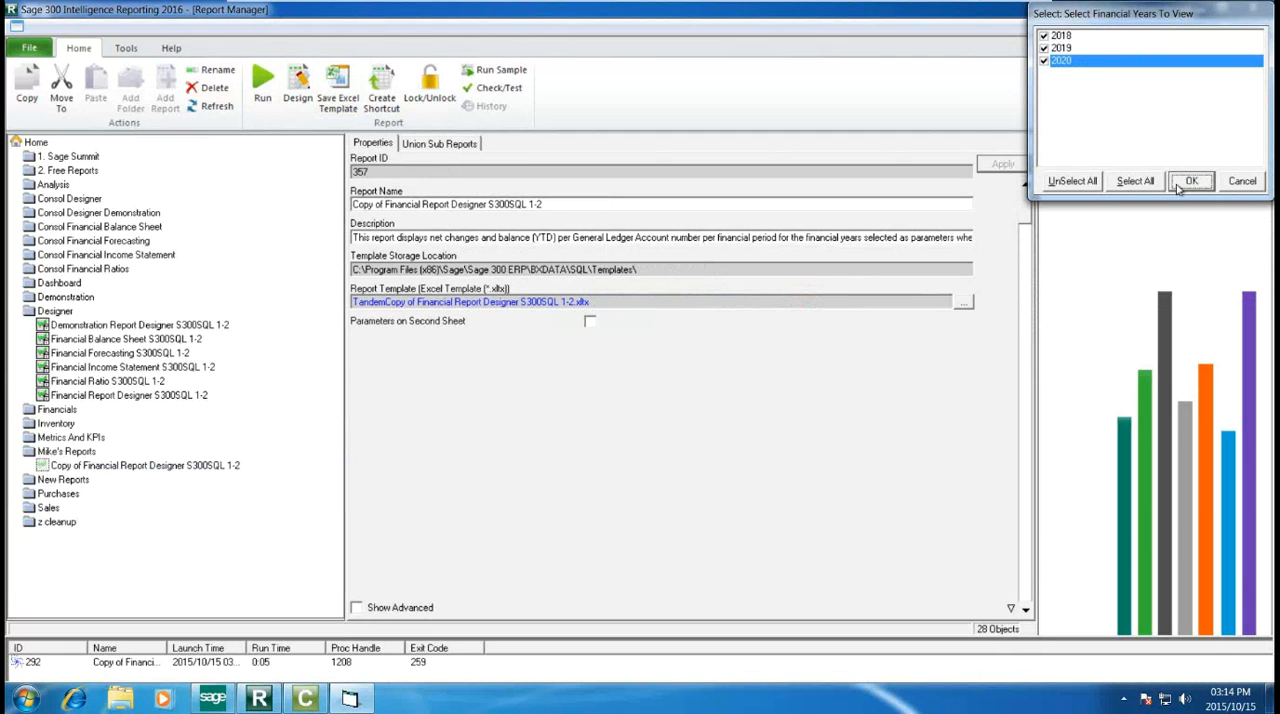
{"action": "left_click", "coordinate": [1182, 186]}
{"action": "left_click", "coordinate": [1158, 133]}
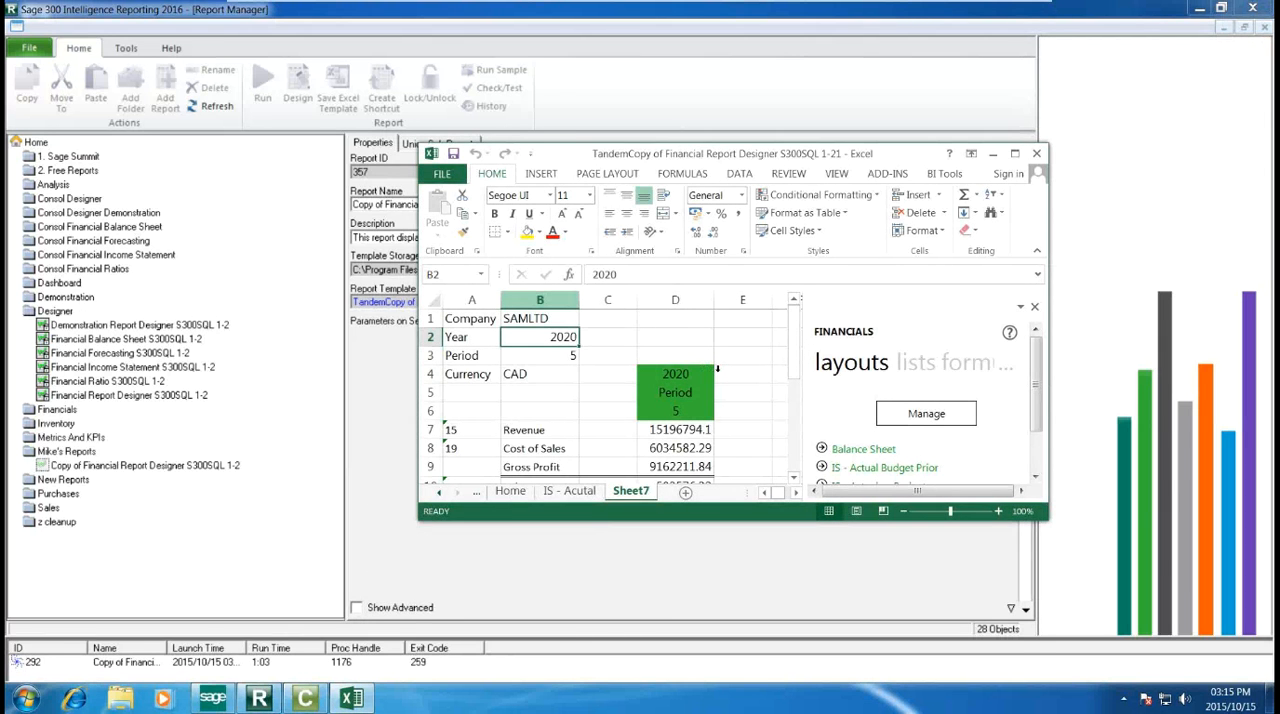
{"action": "left_click", "coordinate": [1015, 155]}
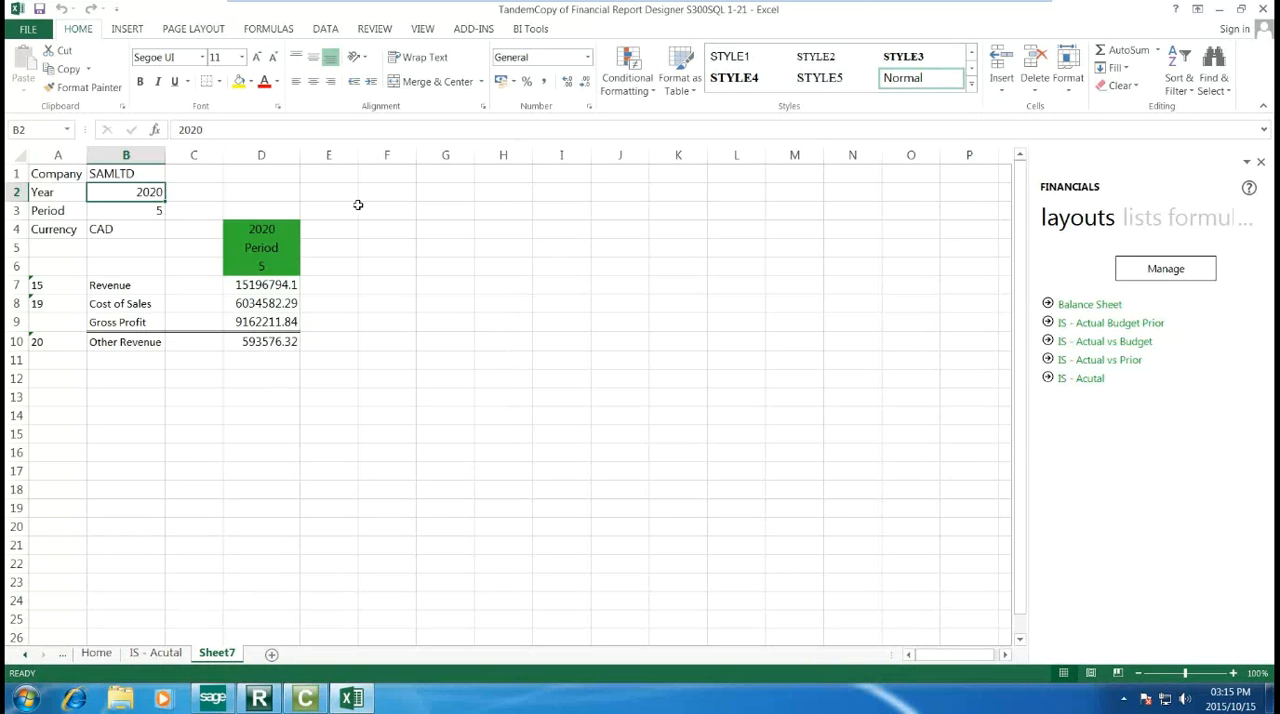
{"action": "left_click", "coordinate": [1218, 7]}
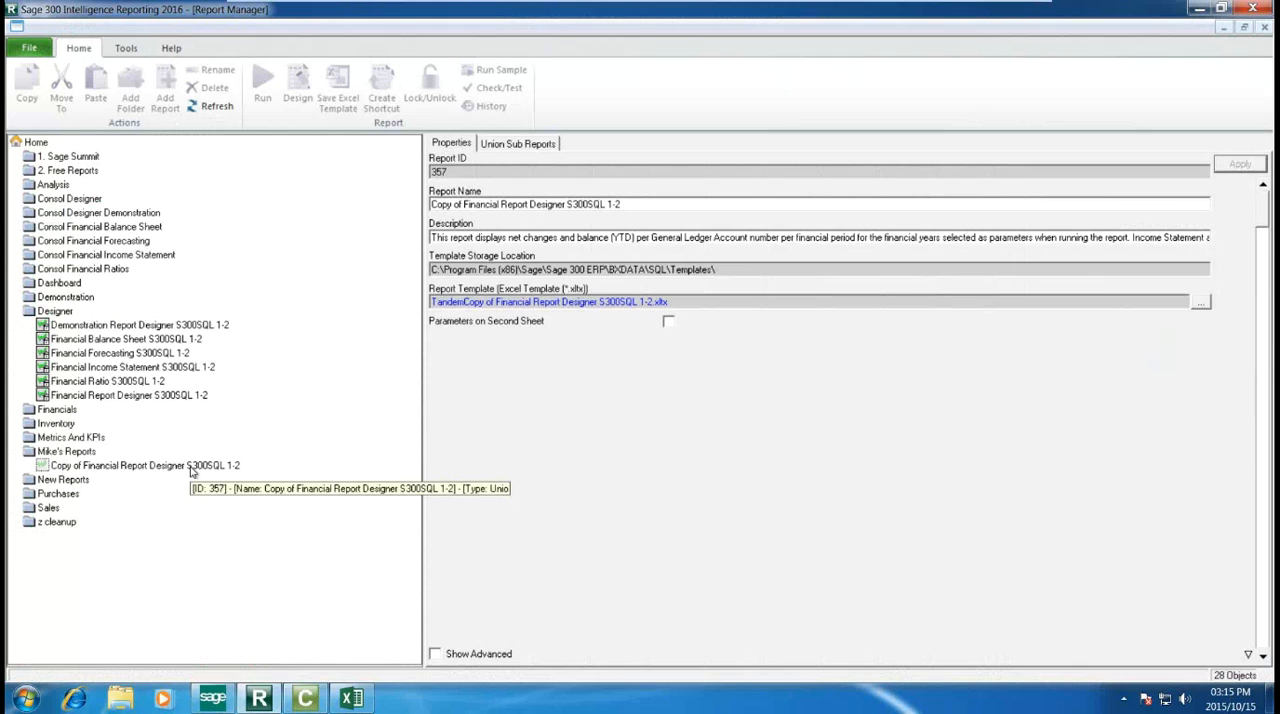
Step: Generate a scheduler command for the copied report with financial years 2018, 2019 and 2020 selected
{"action": "right_click", "coordinate": [70, 470]}
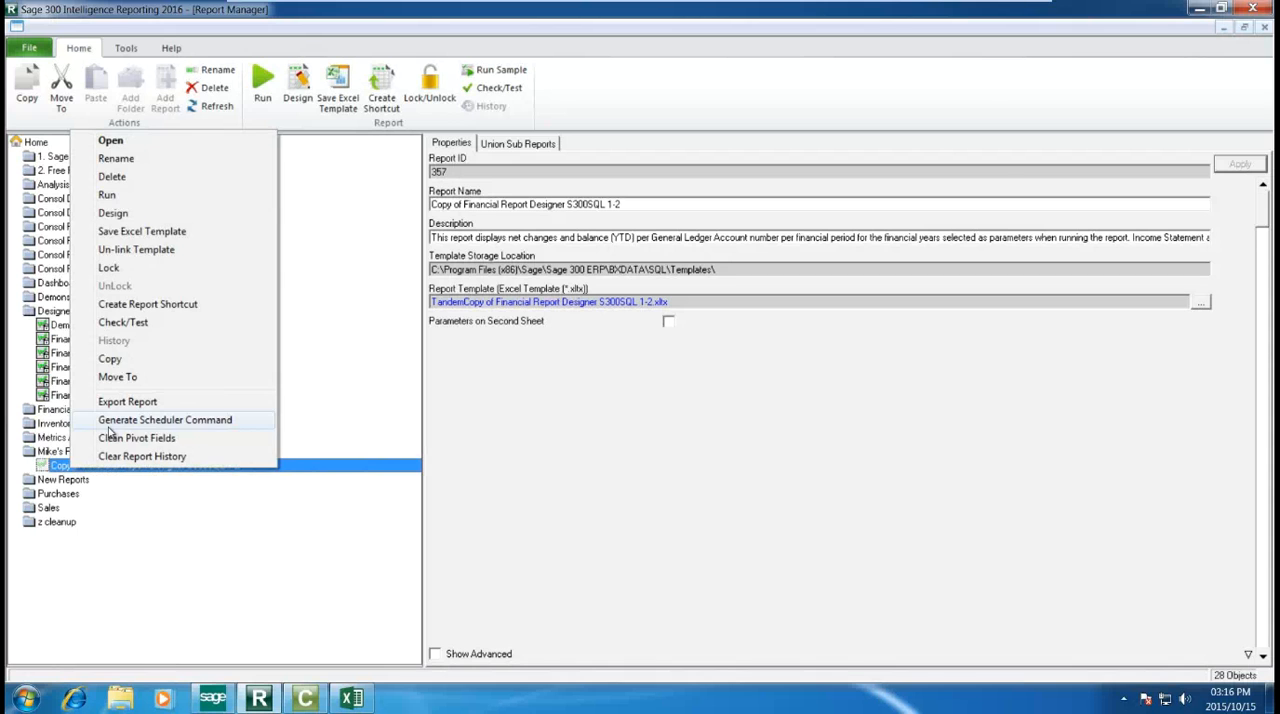
{"action": "left_click", "coordinate": [110, 424]}
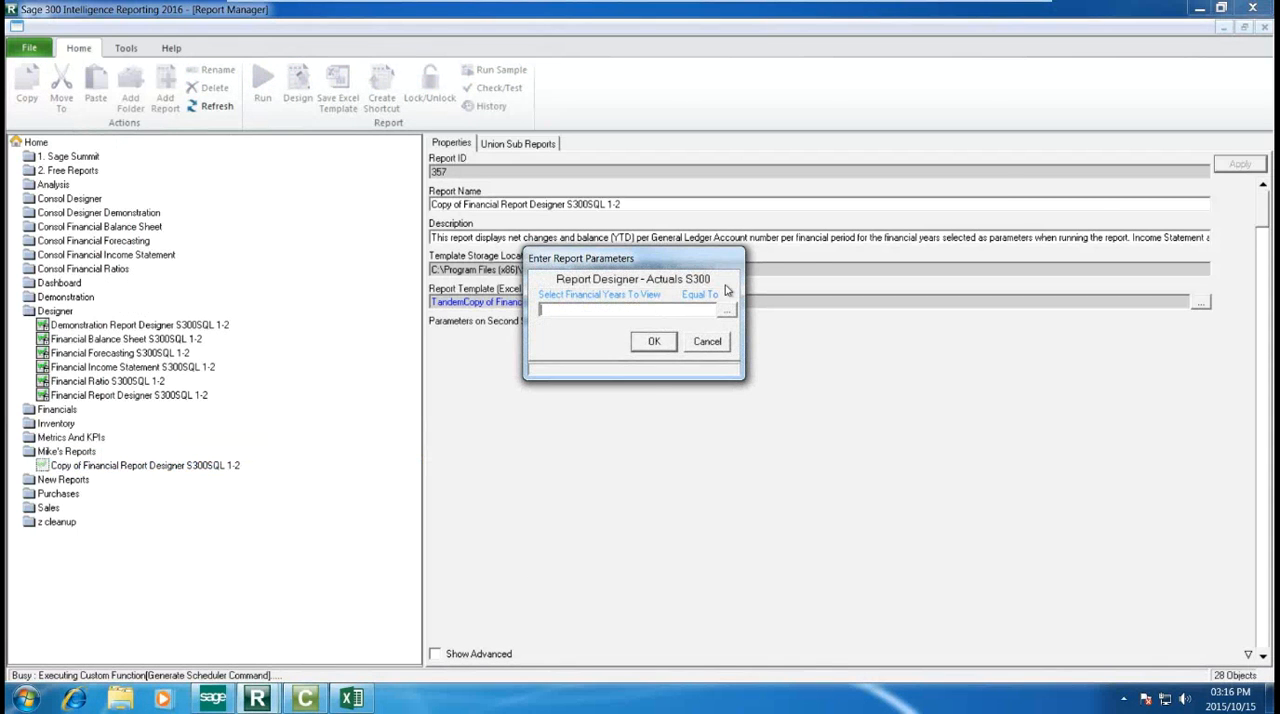
{"action": "left_click", "coordinate": [726, 311]}
{"action": "left_click", "coordinate": [620, 396]}
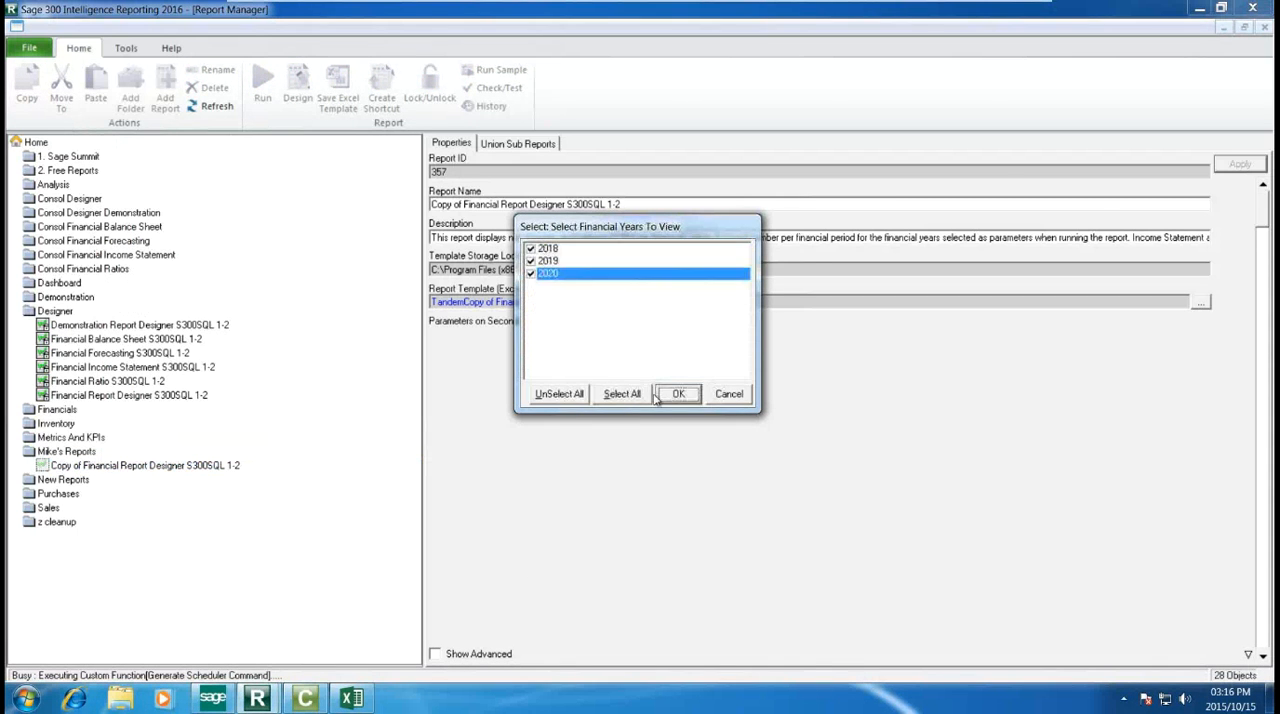
{"action": "left_click", "coordinate": [672, 394]}
{"action": "left_click", "coordinate": [660, 343]}
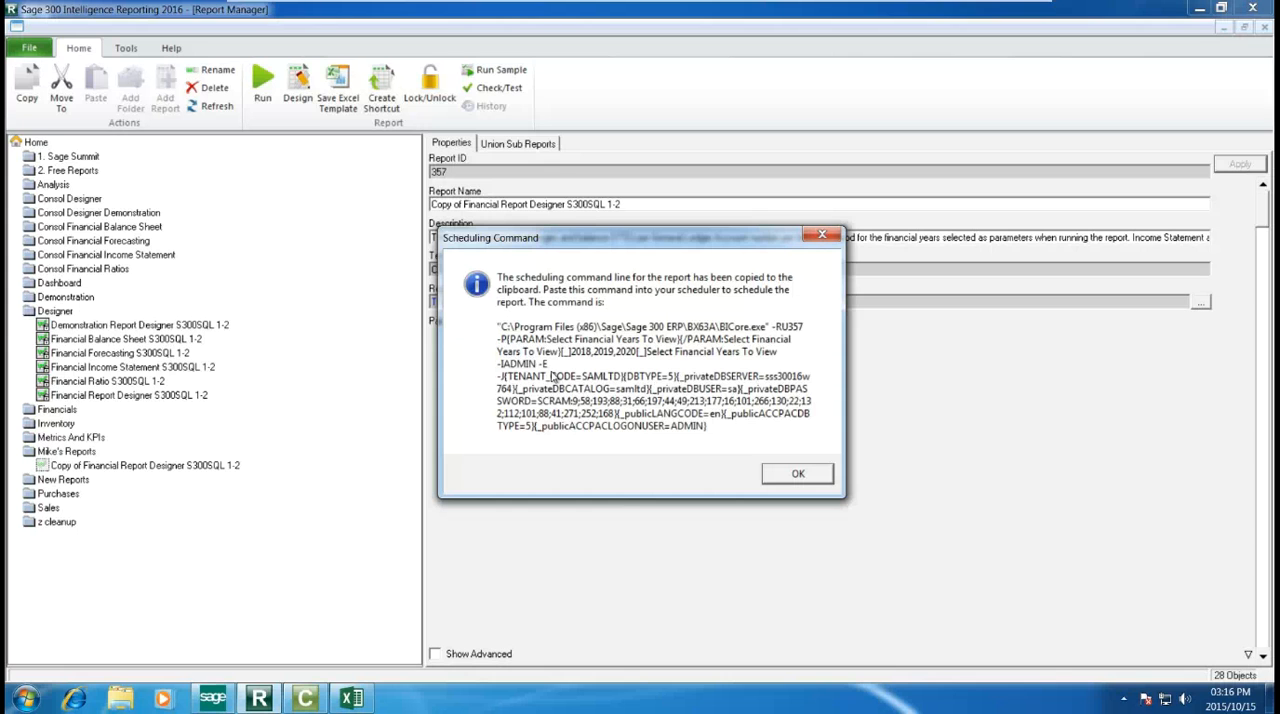
Step: Search Windows for the Task Scheduler, and dismiss the scheduling command messages
{"action": "left_click", "coordinate": [26, 697]}
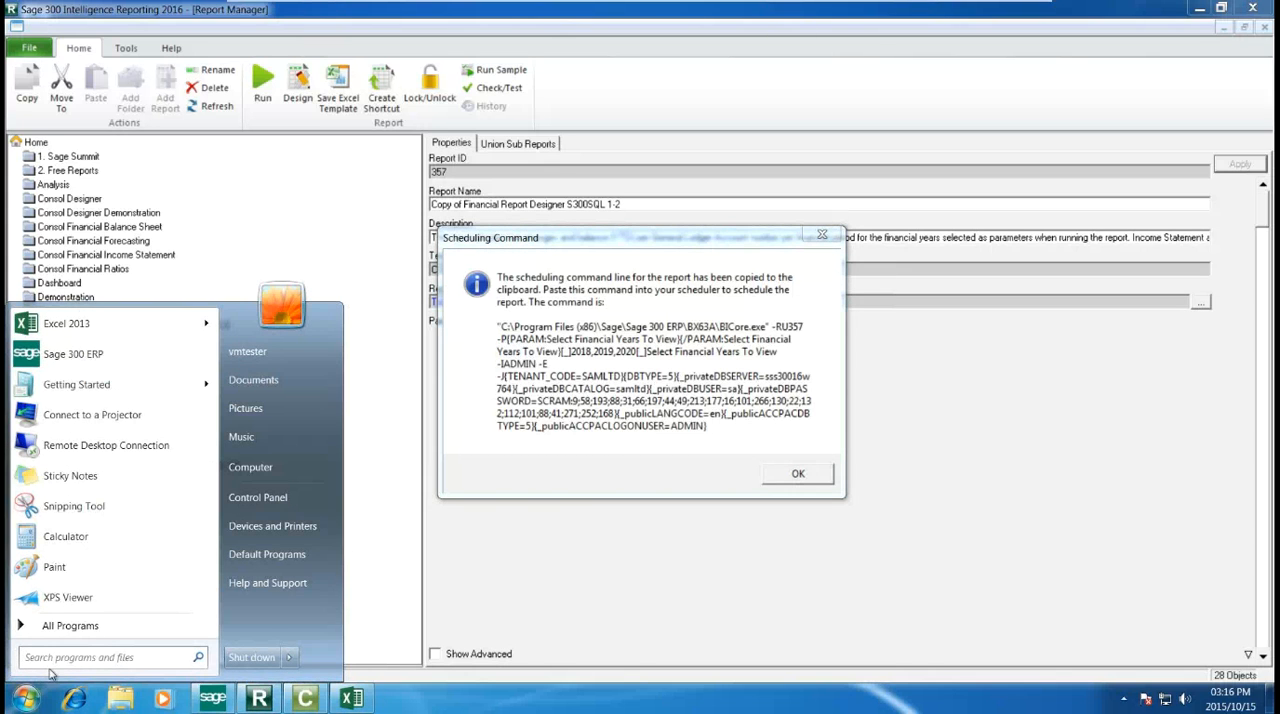
{"action": "type", "text": "TaSK"}
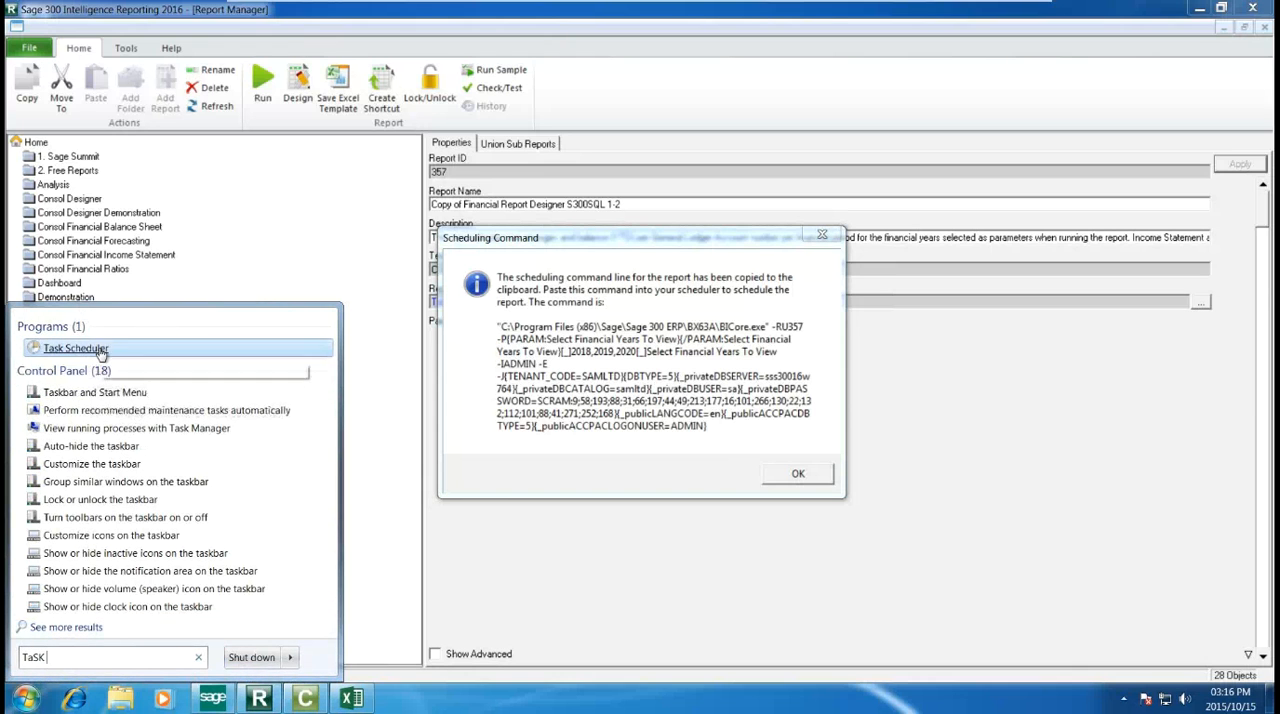
{"action": "left_click", "coordinate": [483, 607]}
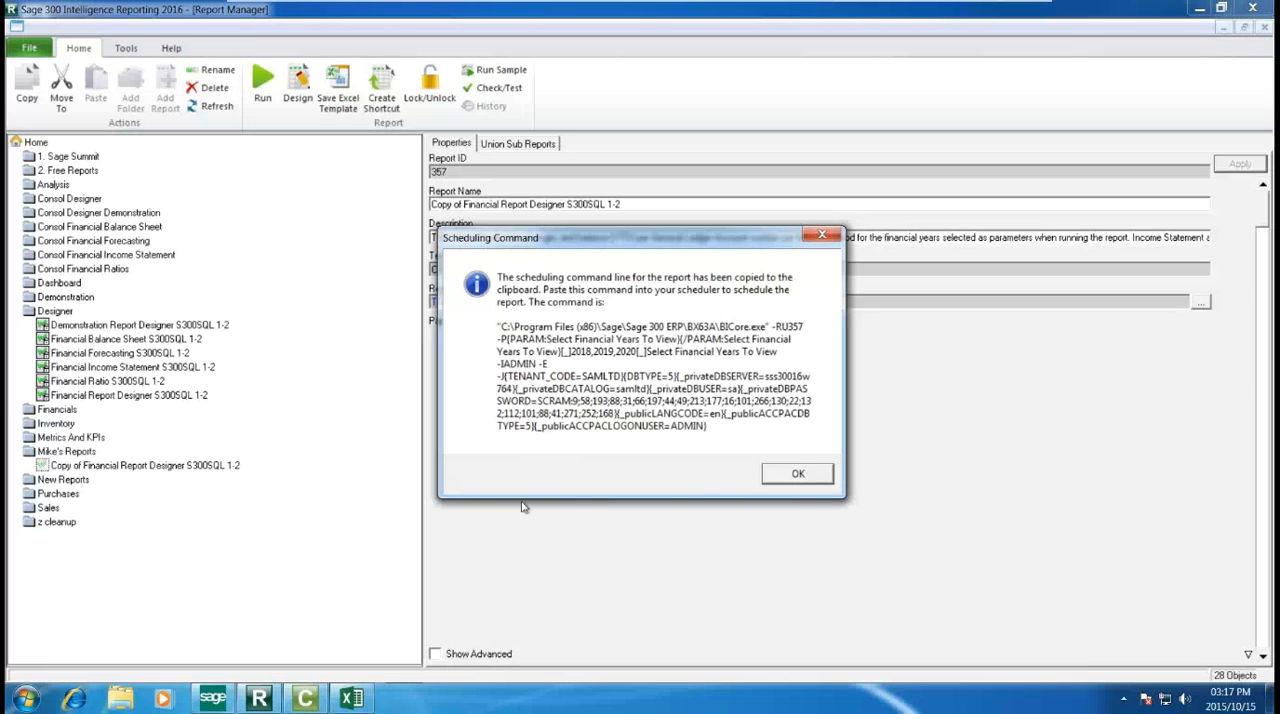
{"action": "left_click", "coordinate": [821, 240]}
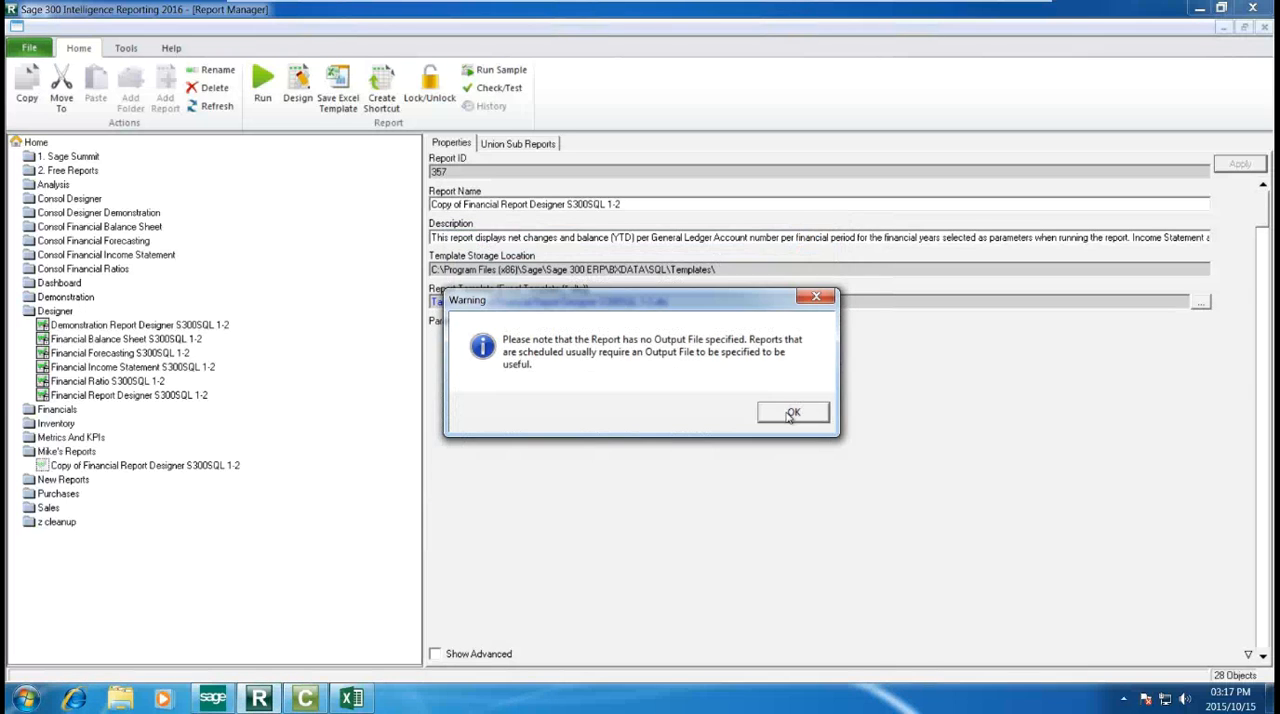
{"action": "left_click", "coordinate": [788, 412]}
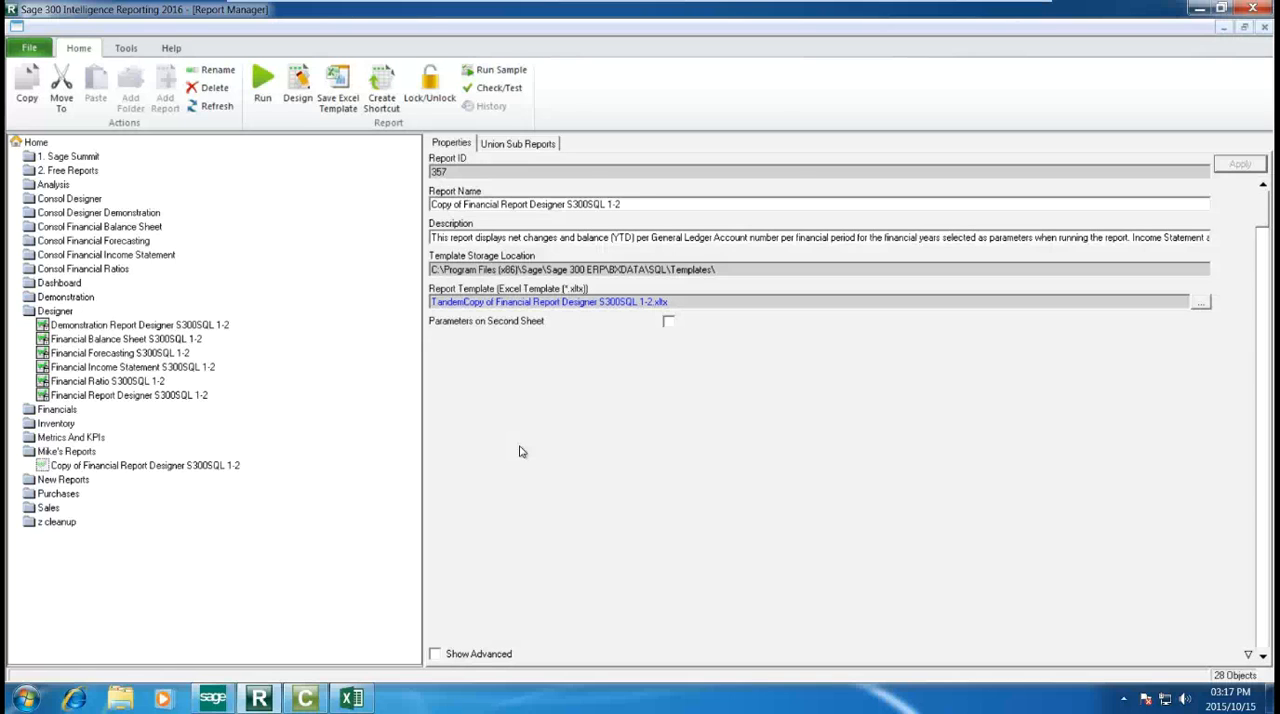
{"action": "left_click", "coordinate": [423, 455]}
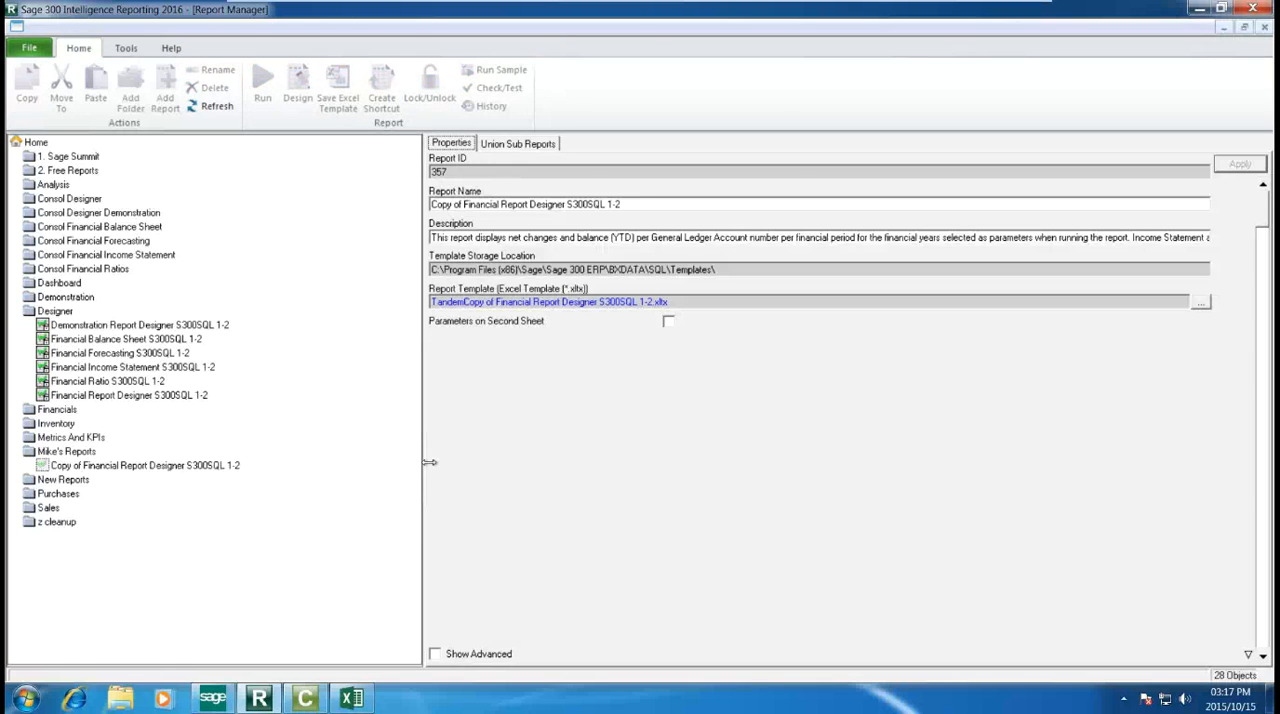
{"action": "left_click_drag", "start_coordinate": [424, 463], "coordinate": [377, 465]}
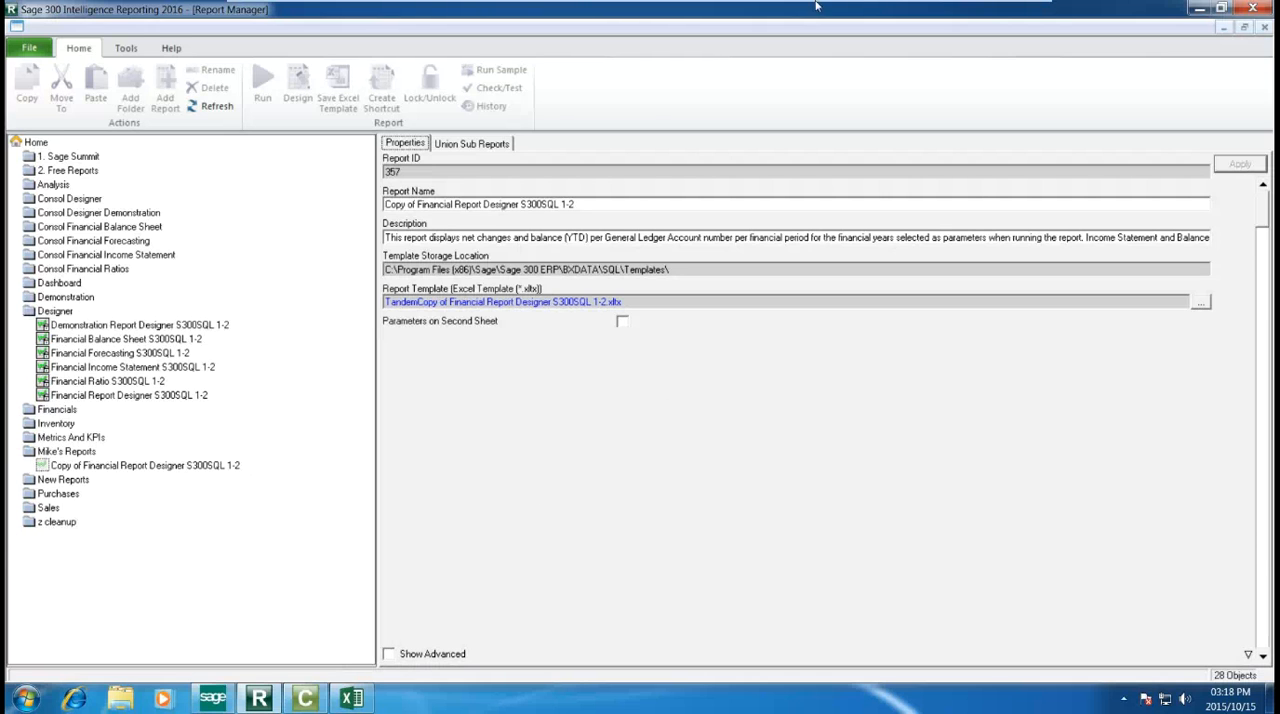
{"action": "left_click", "coordinate": [988, 12]}
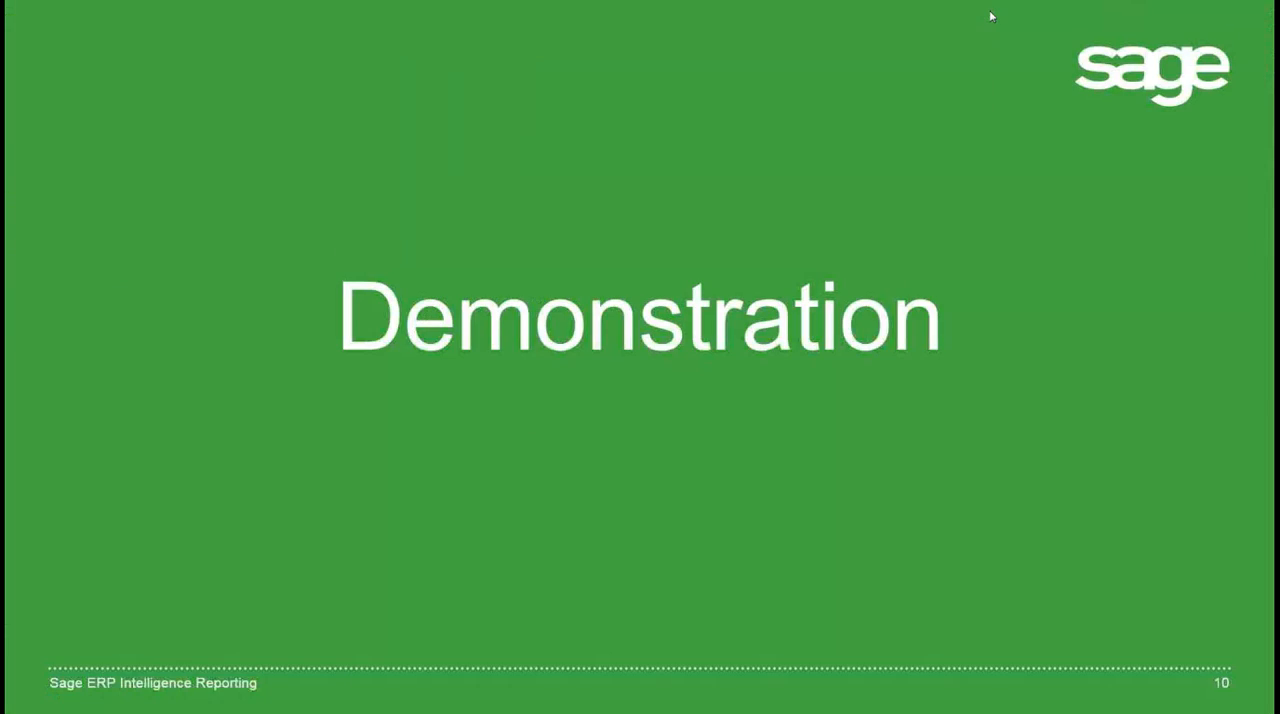
{"action": "left_click", "coordinate": [701, 432]}
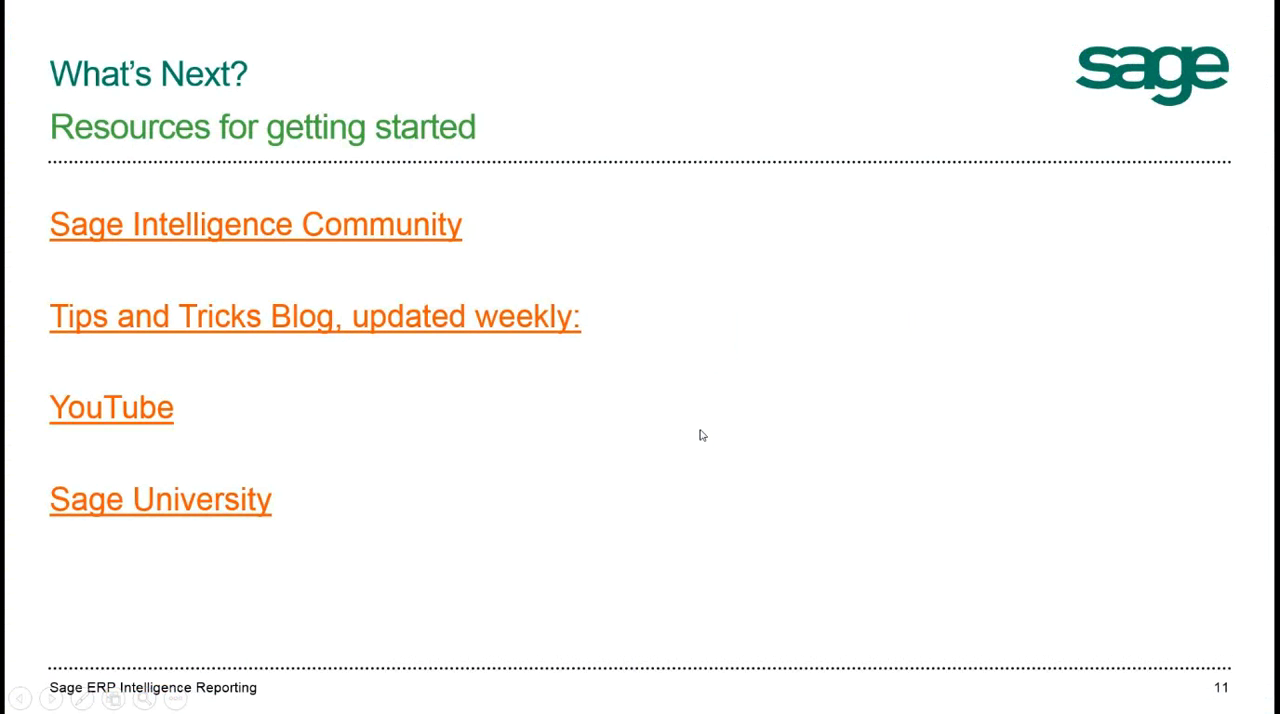